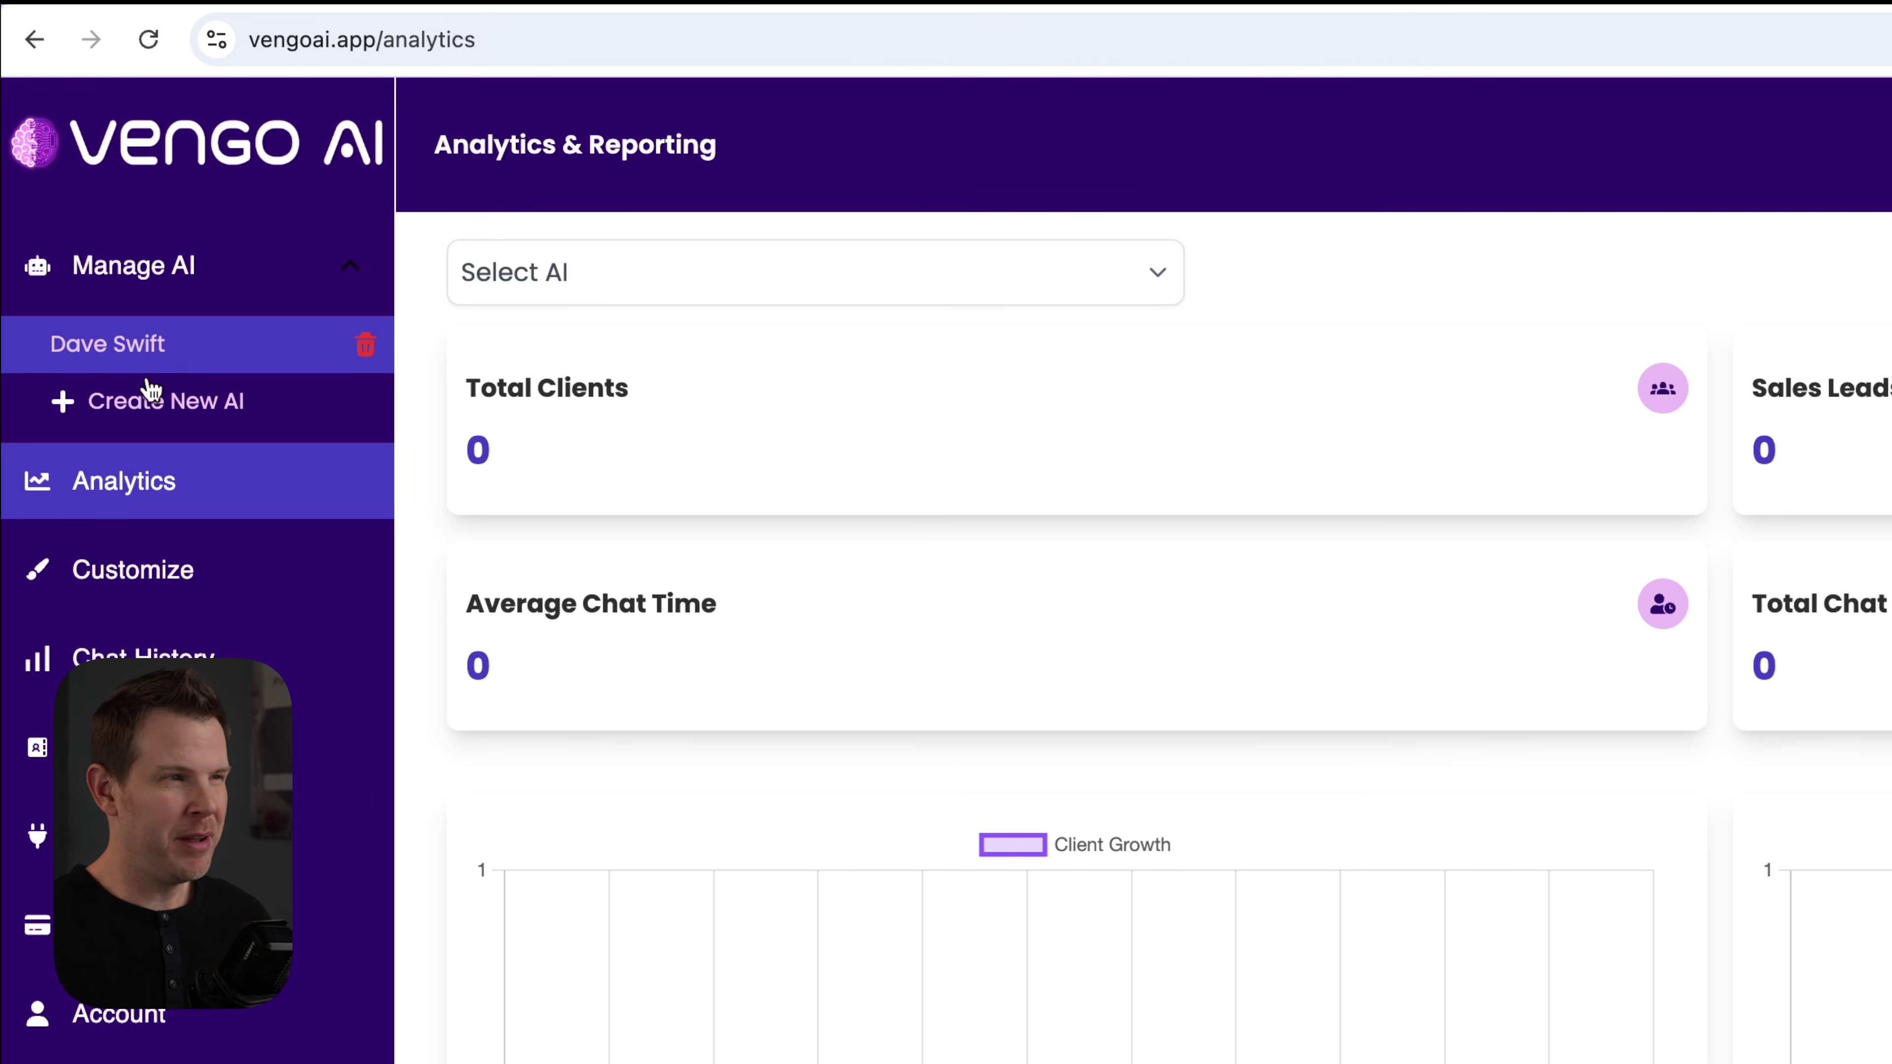
Step: Create a Sales & Lead Generation AI called Enlightened Bot for Enlightened 4D Imaging, with website, calendar link, contact e-mail and phone number
left_click(155, 413)
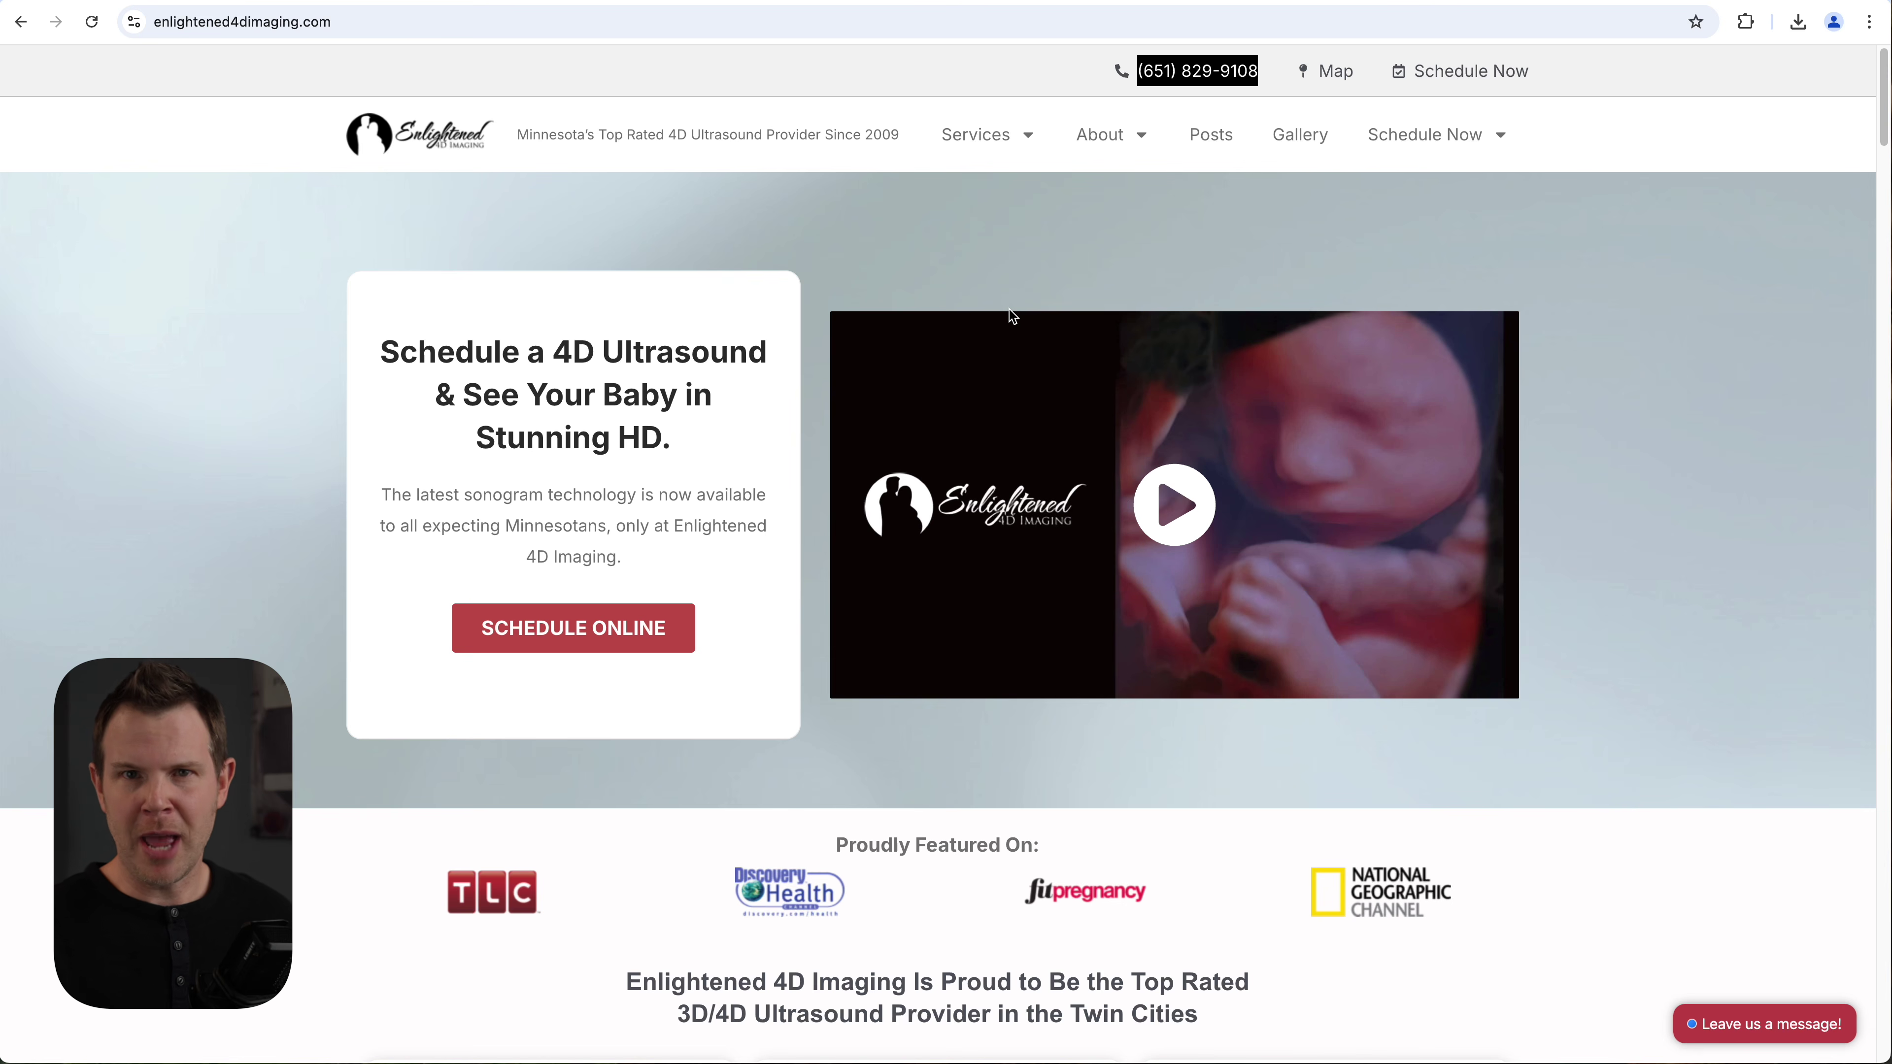
left_click(1790, 1029)
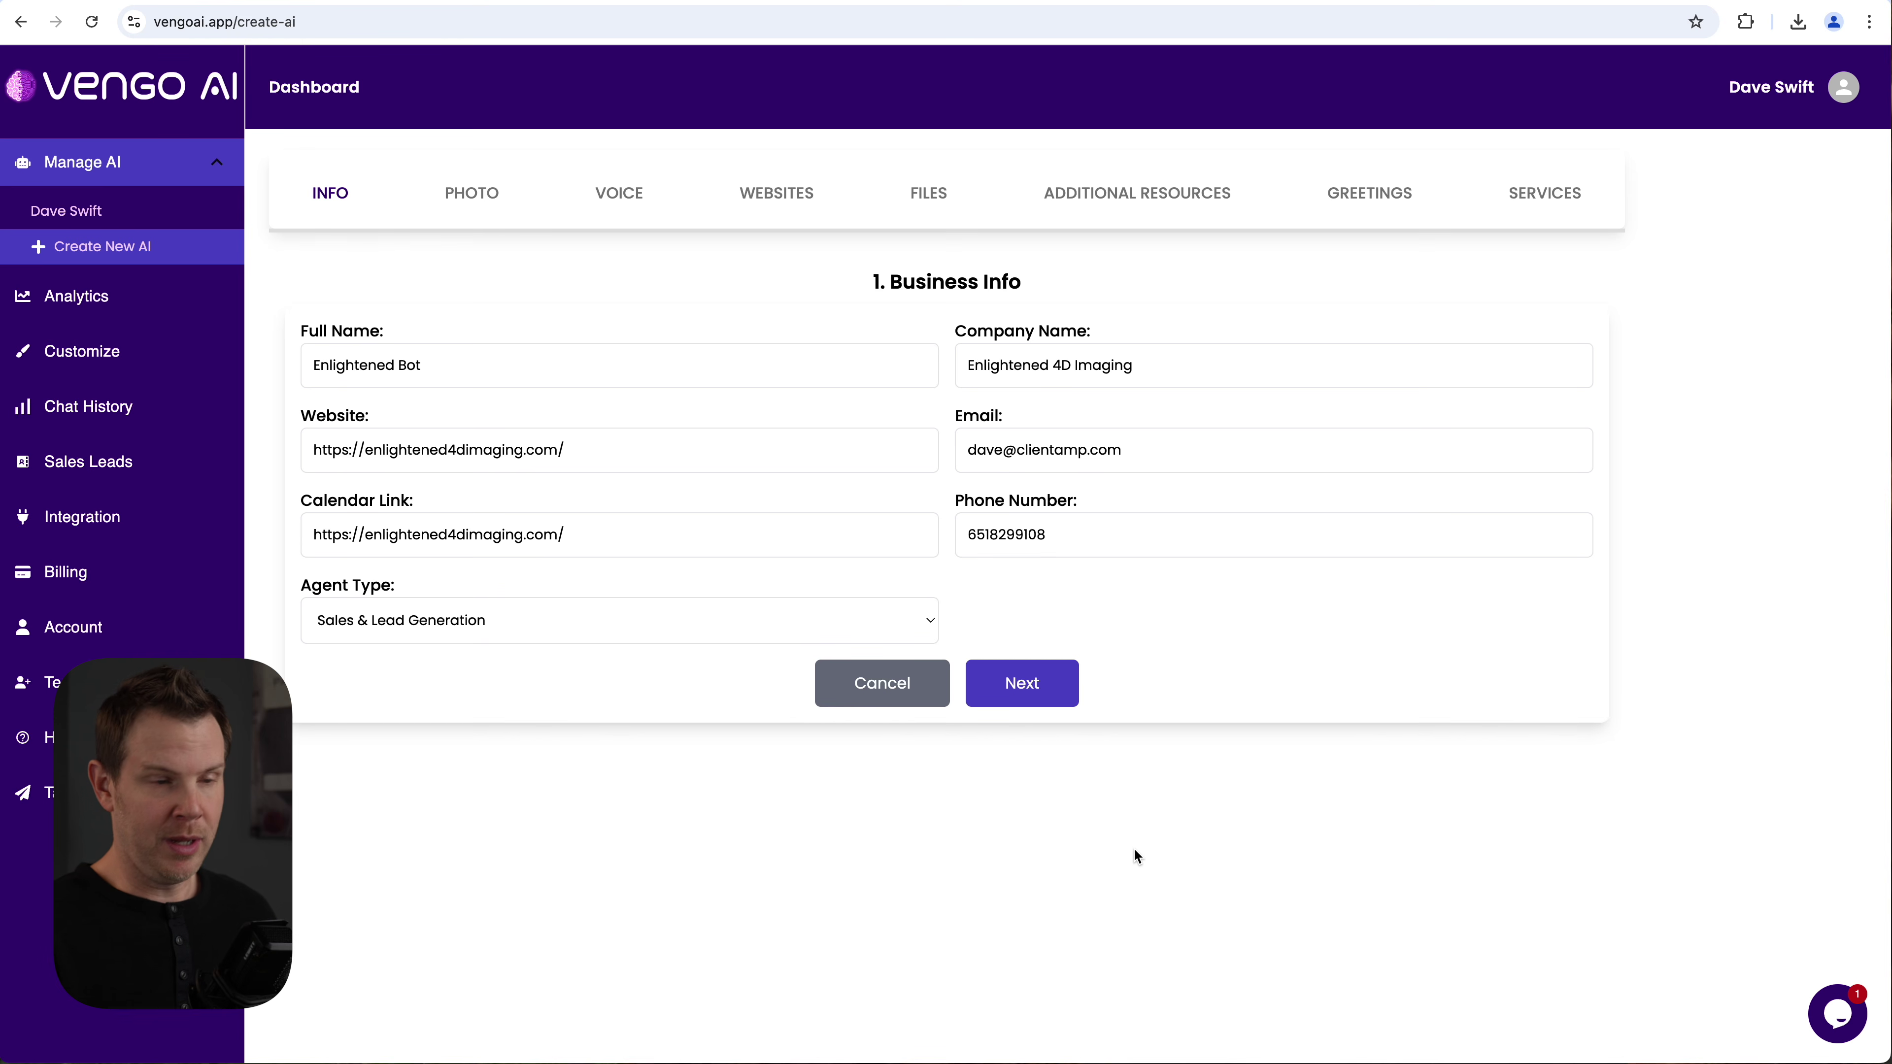
left_click(1021, 694)
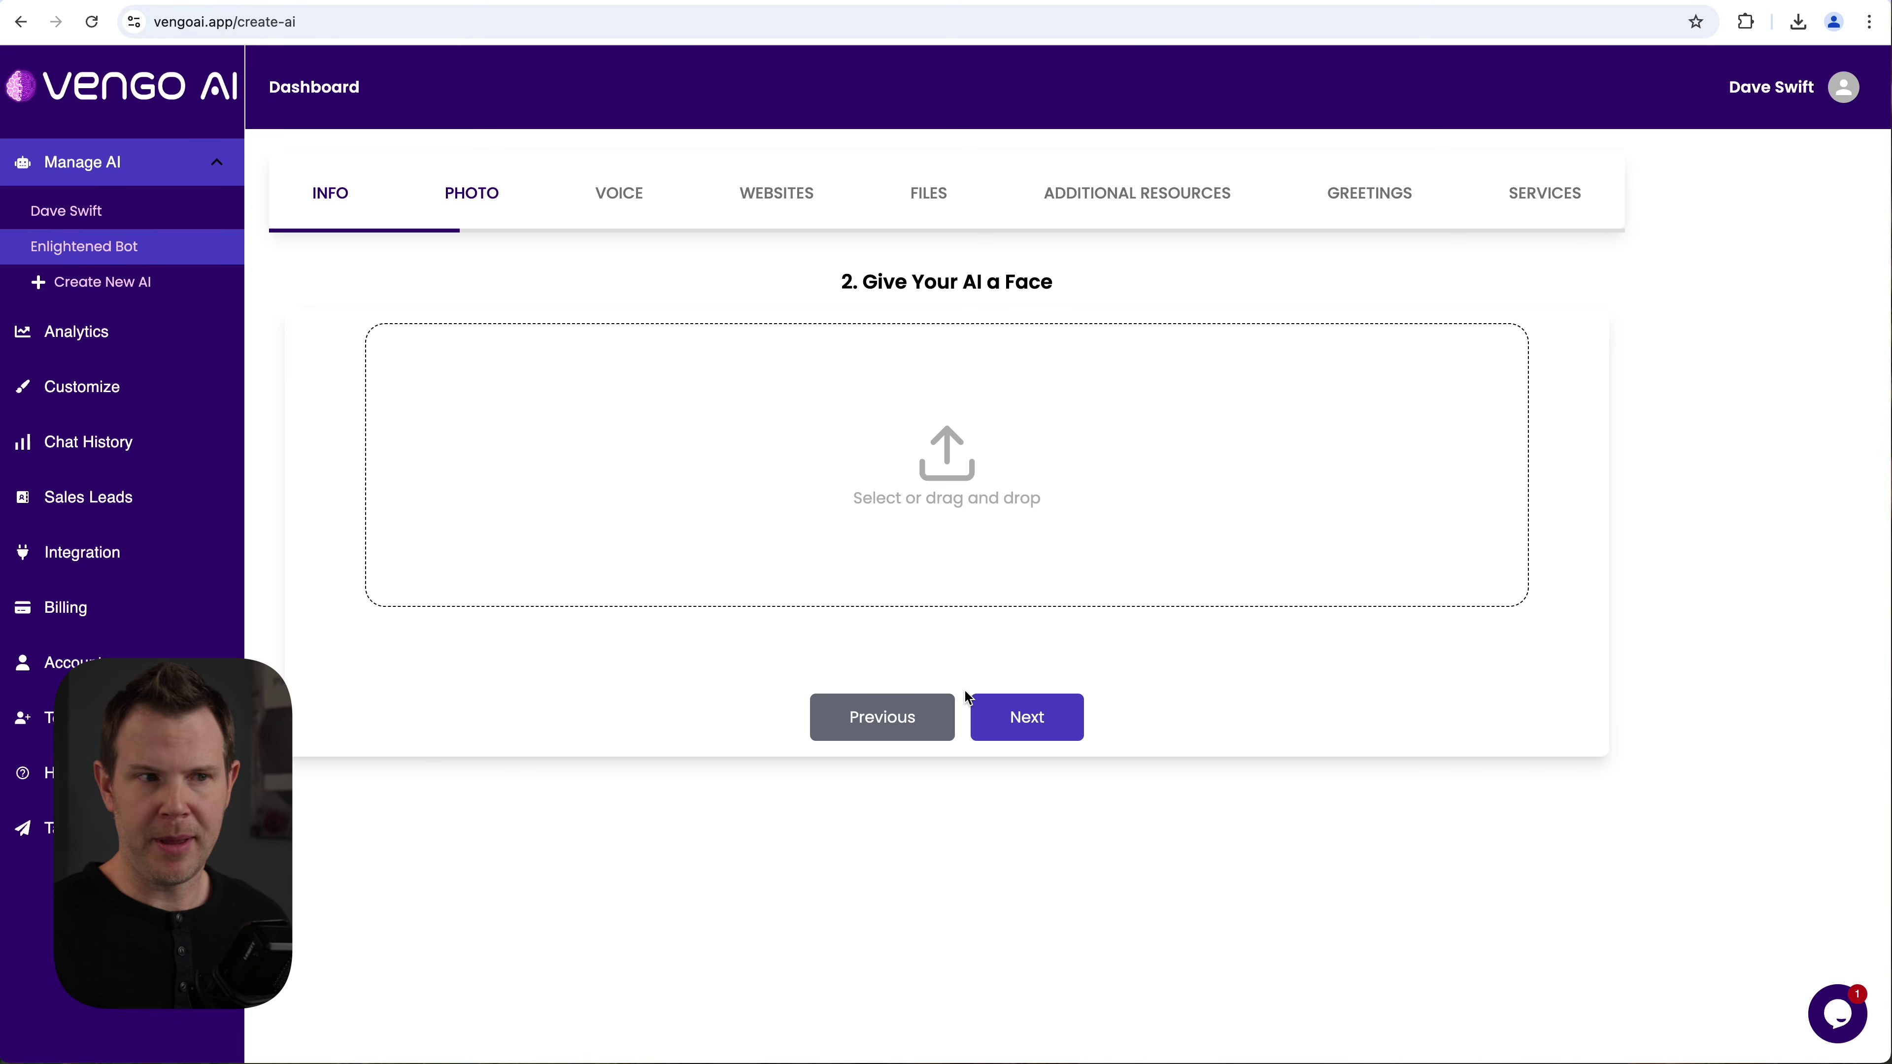
Step: Upload the round couple silhouette logo as the AI's face and continue to the voice selection
left_click_drag(1891, 596, 936, 469)
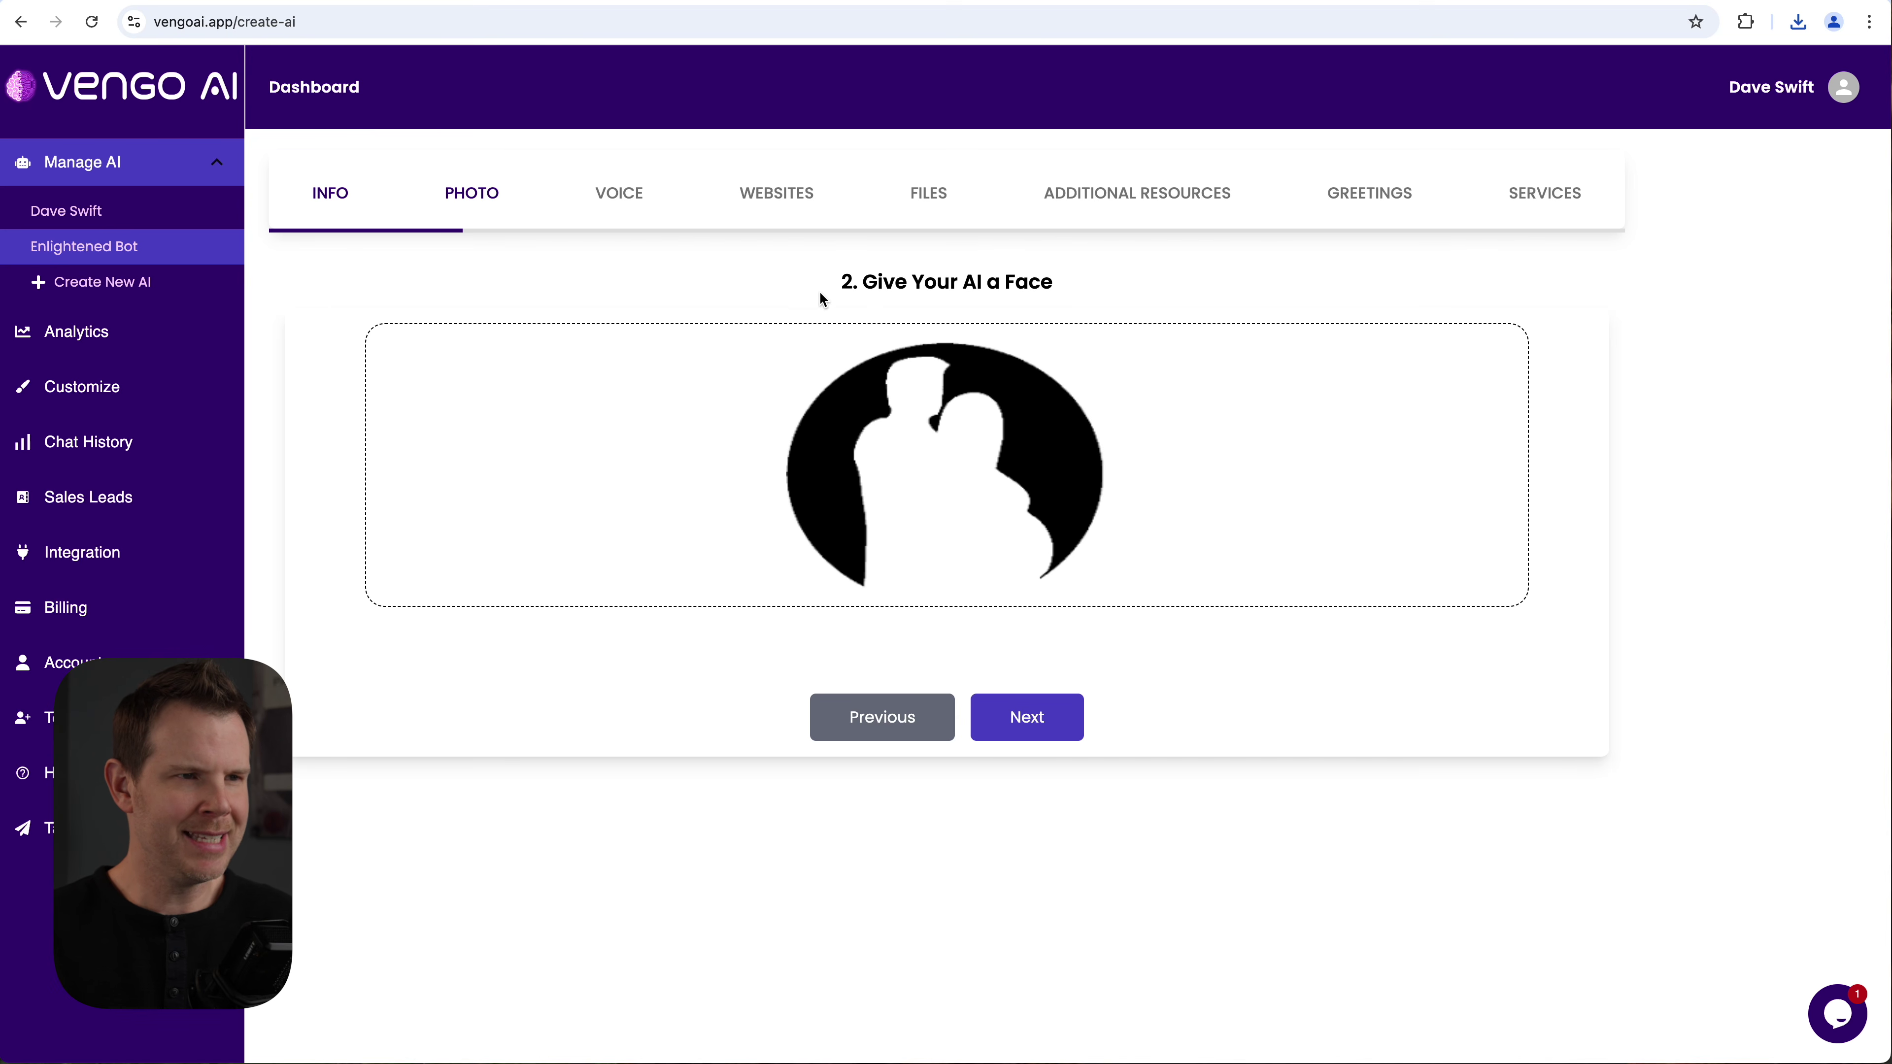
left_click(1028, 720)
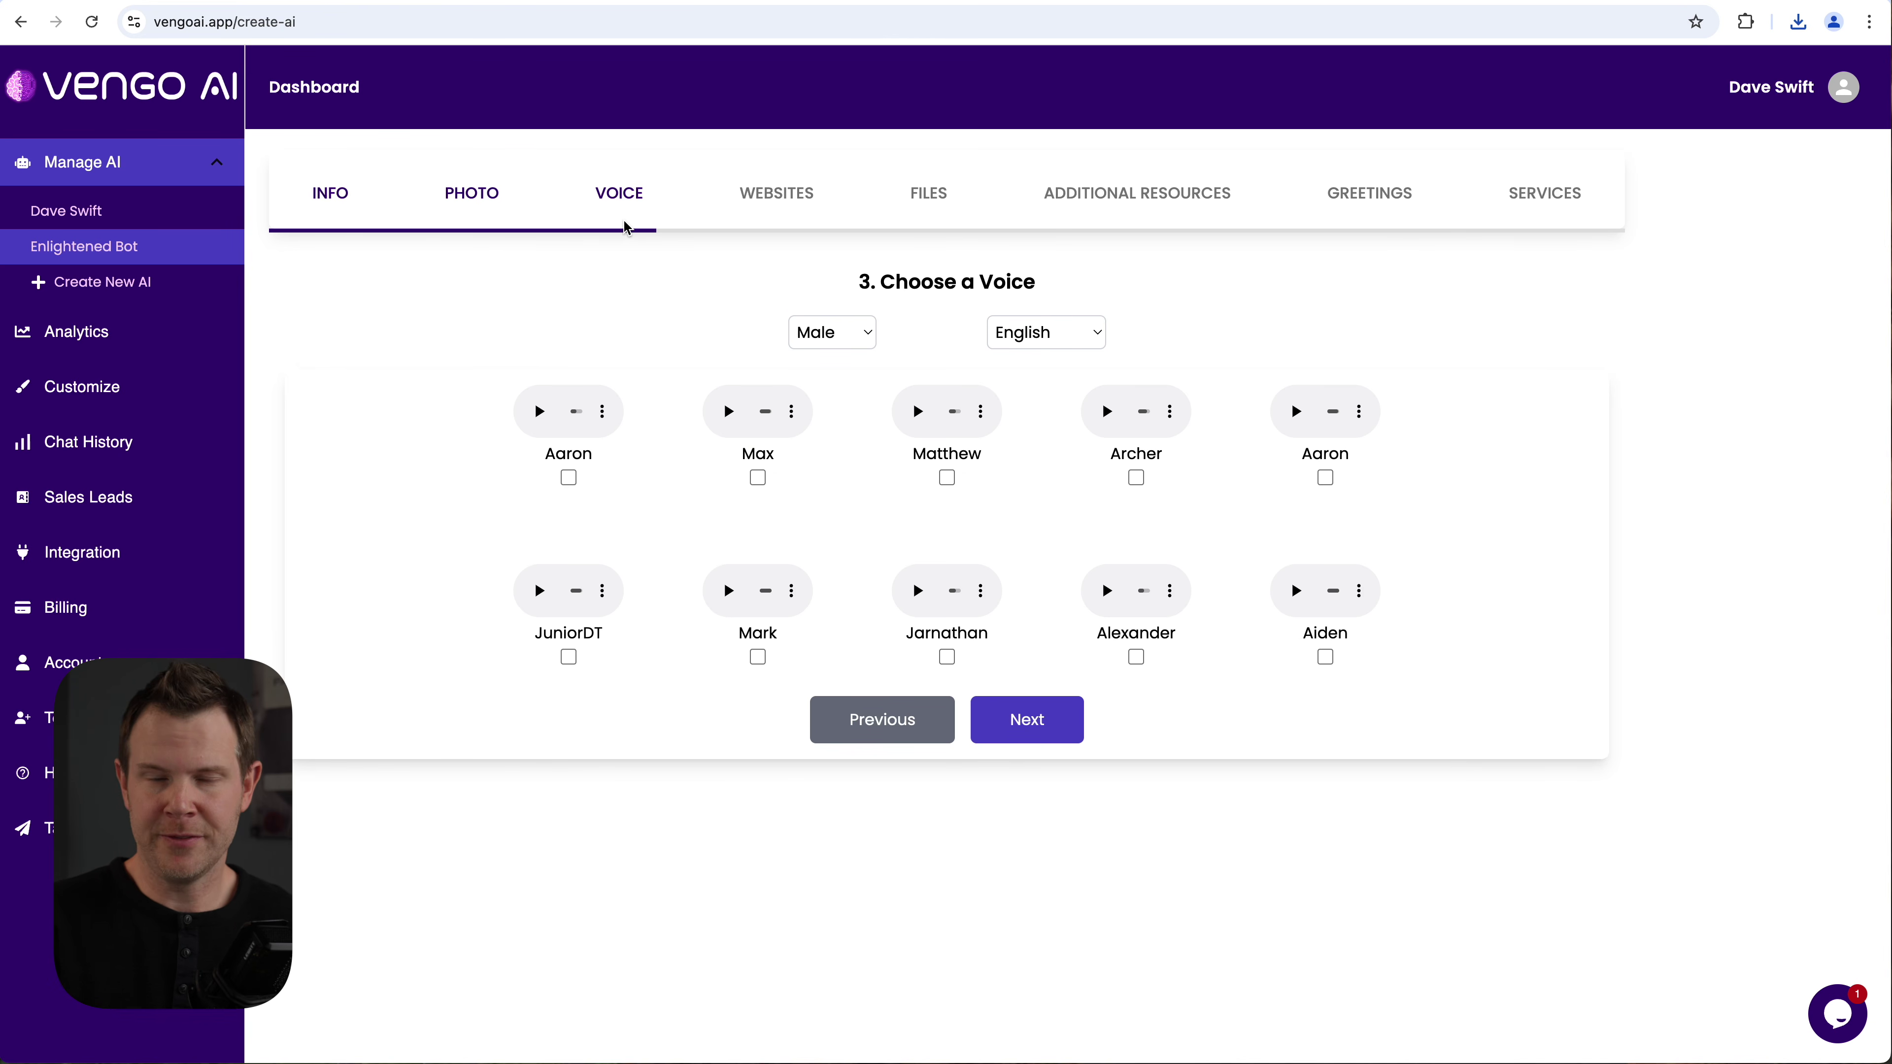
Step: Check the gender and language options, keep English, and show the Female voices
left_click(838, 334)
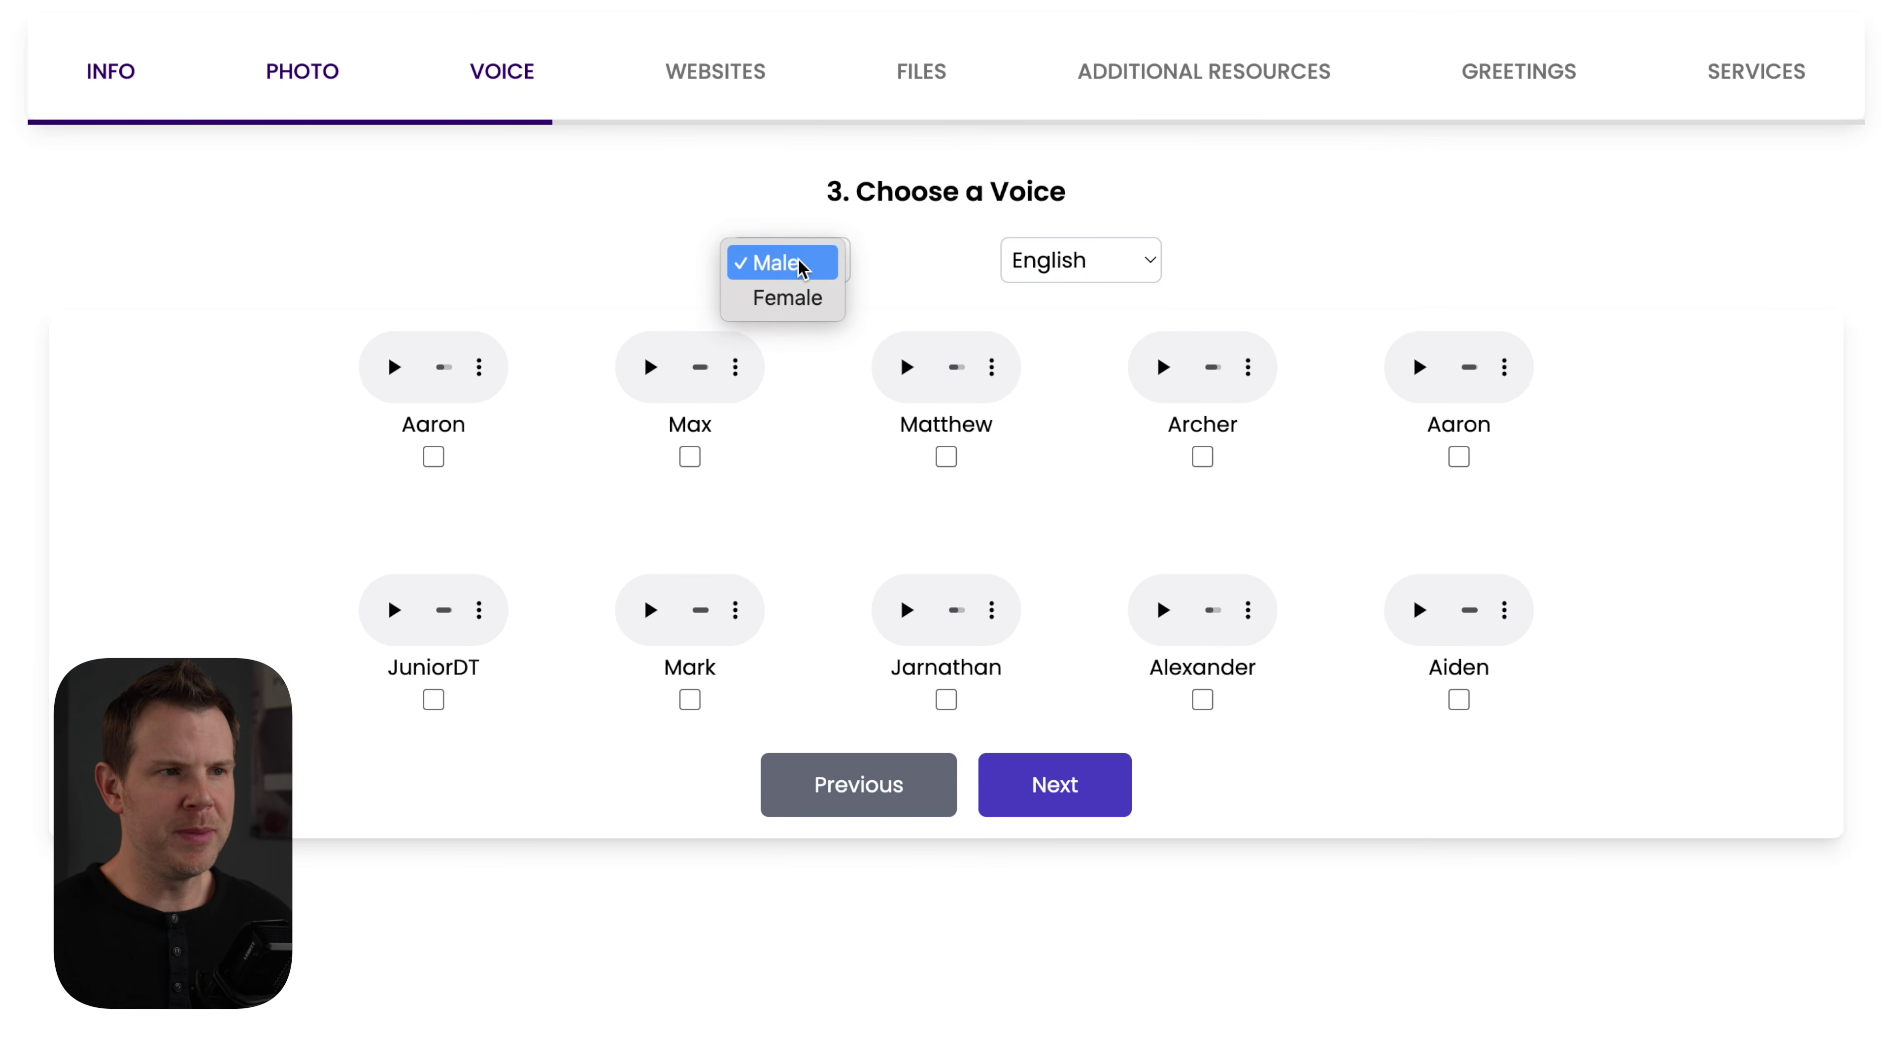
left_click(1081, 260)
left_click(1081, 260)
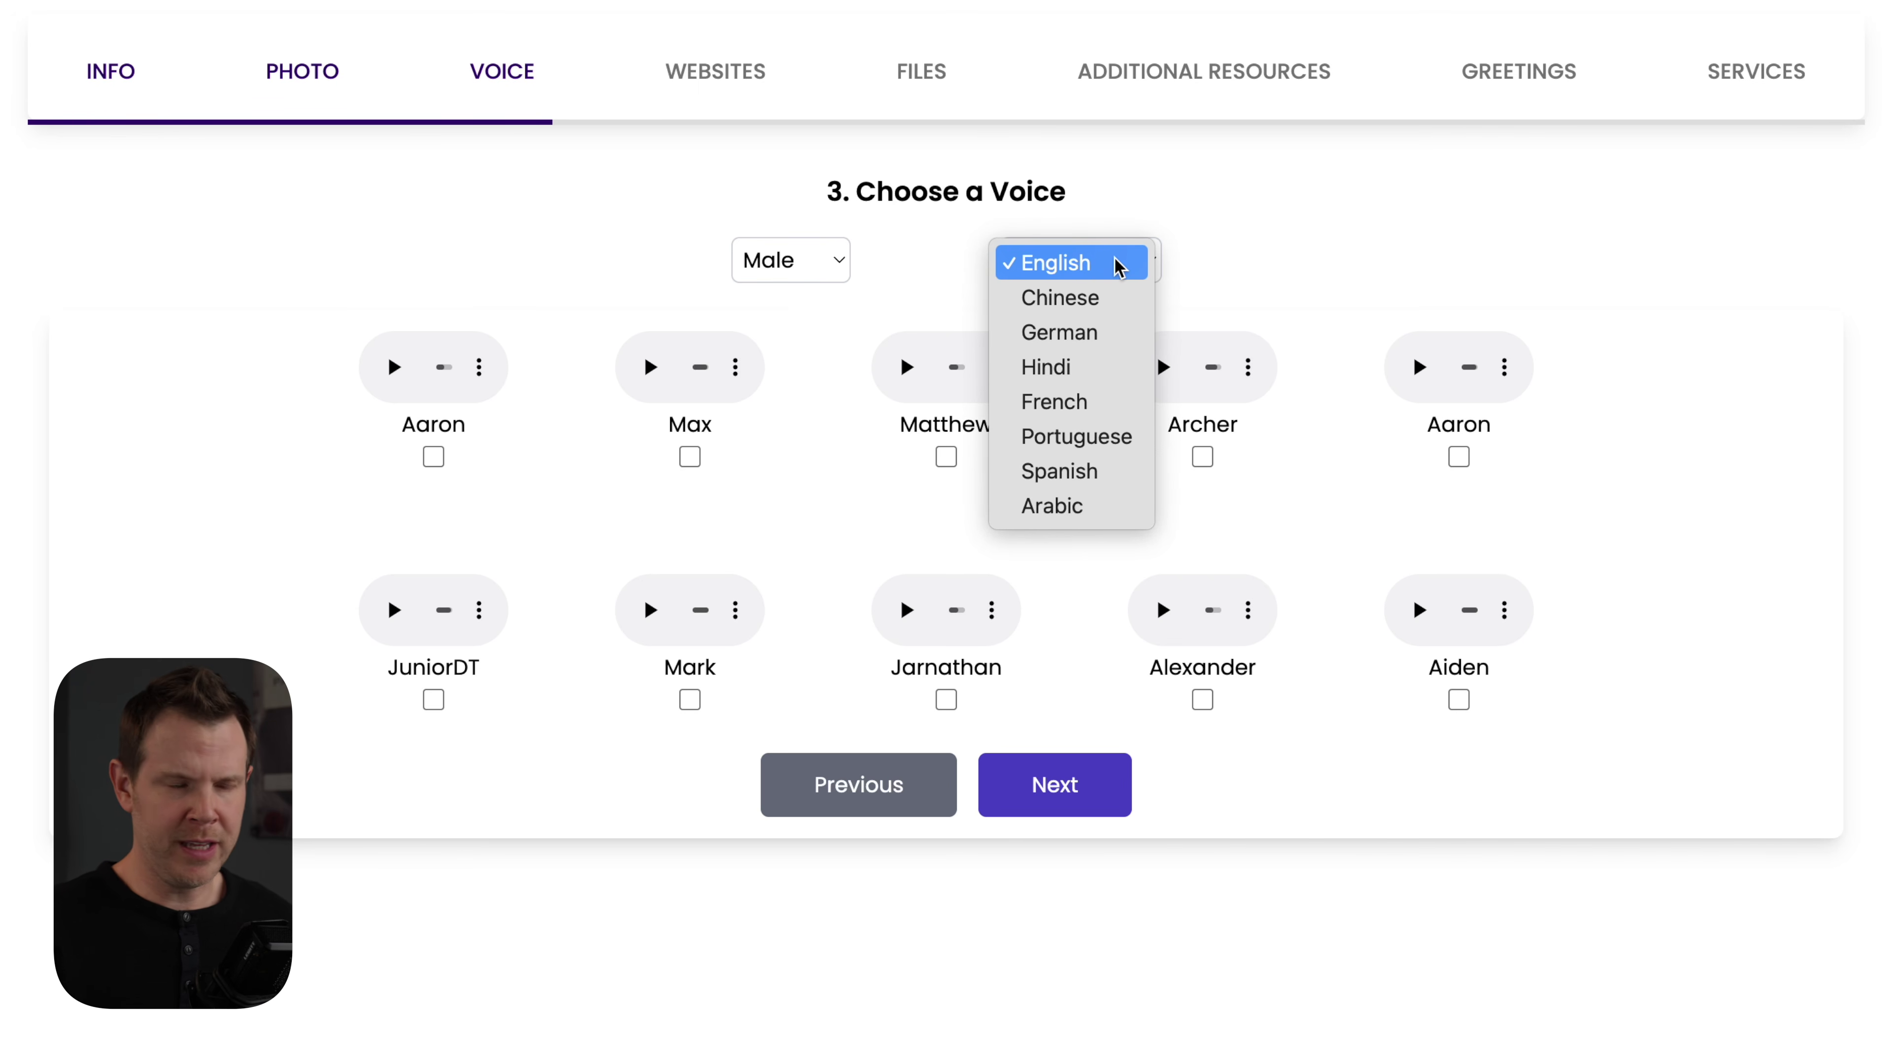
left_click(1119, 267)
left_click(839, 274)
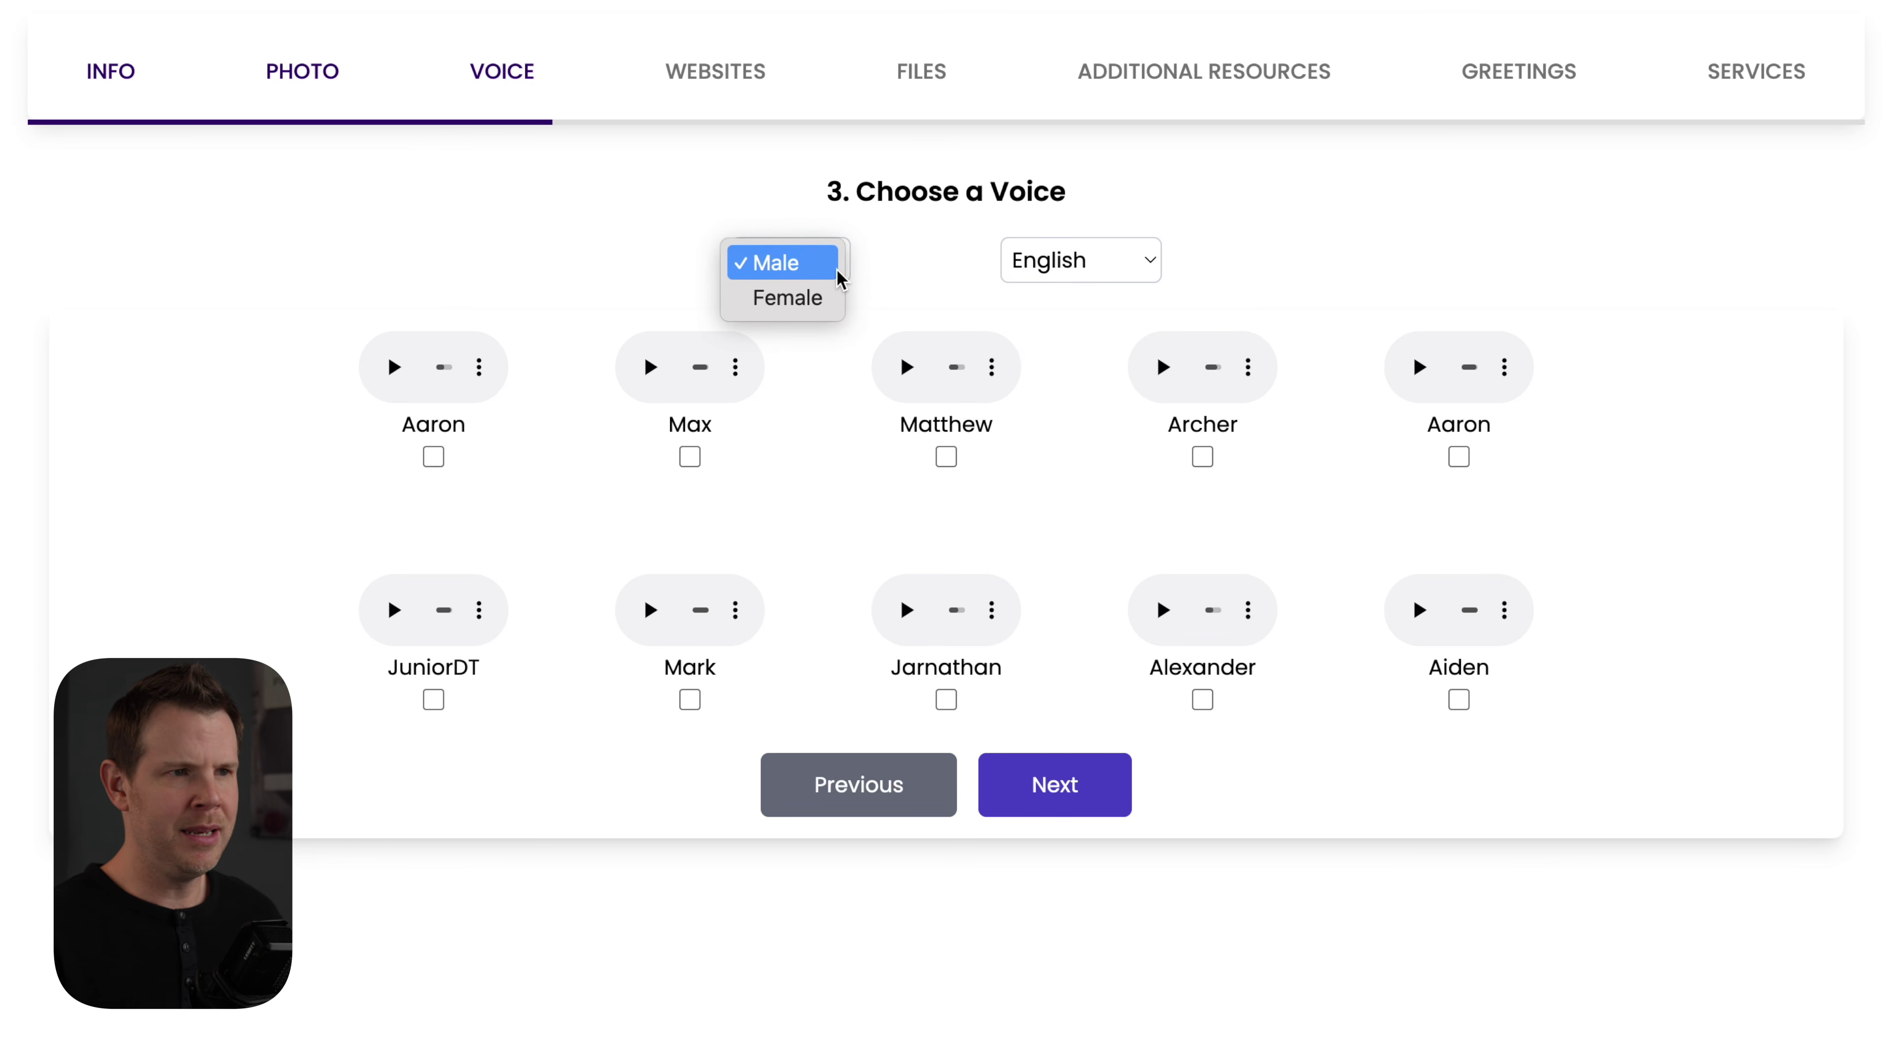
left_click(823, 299)
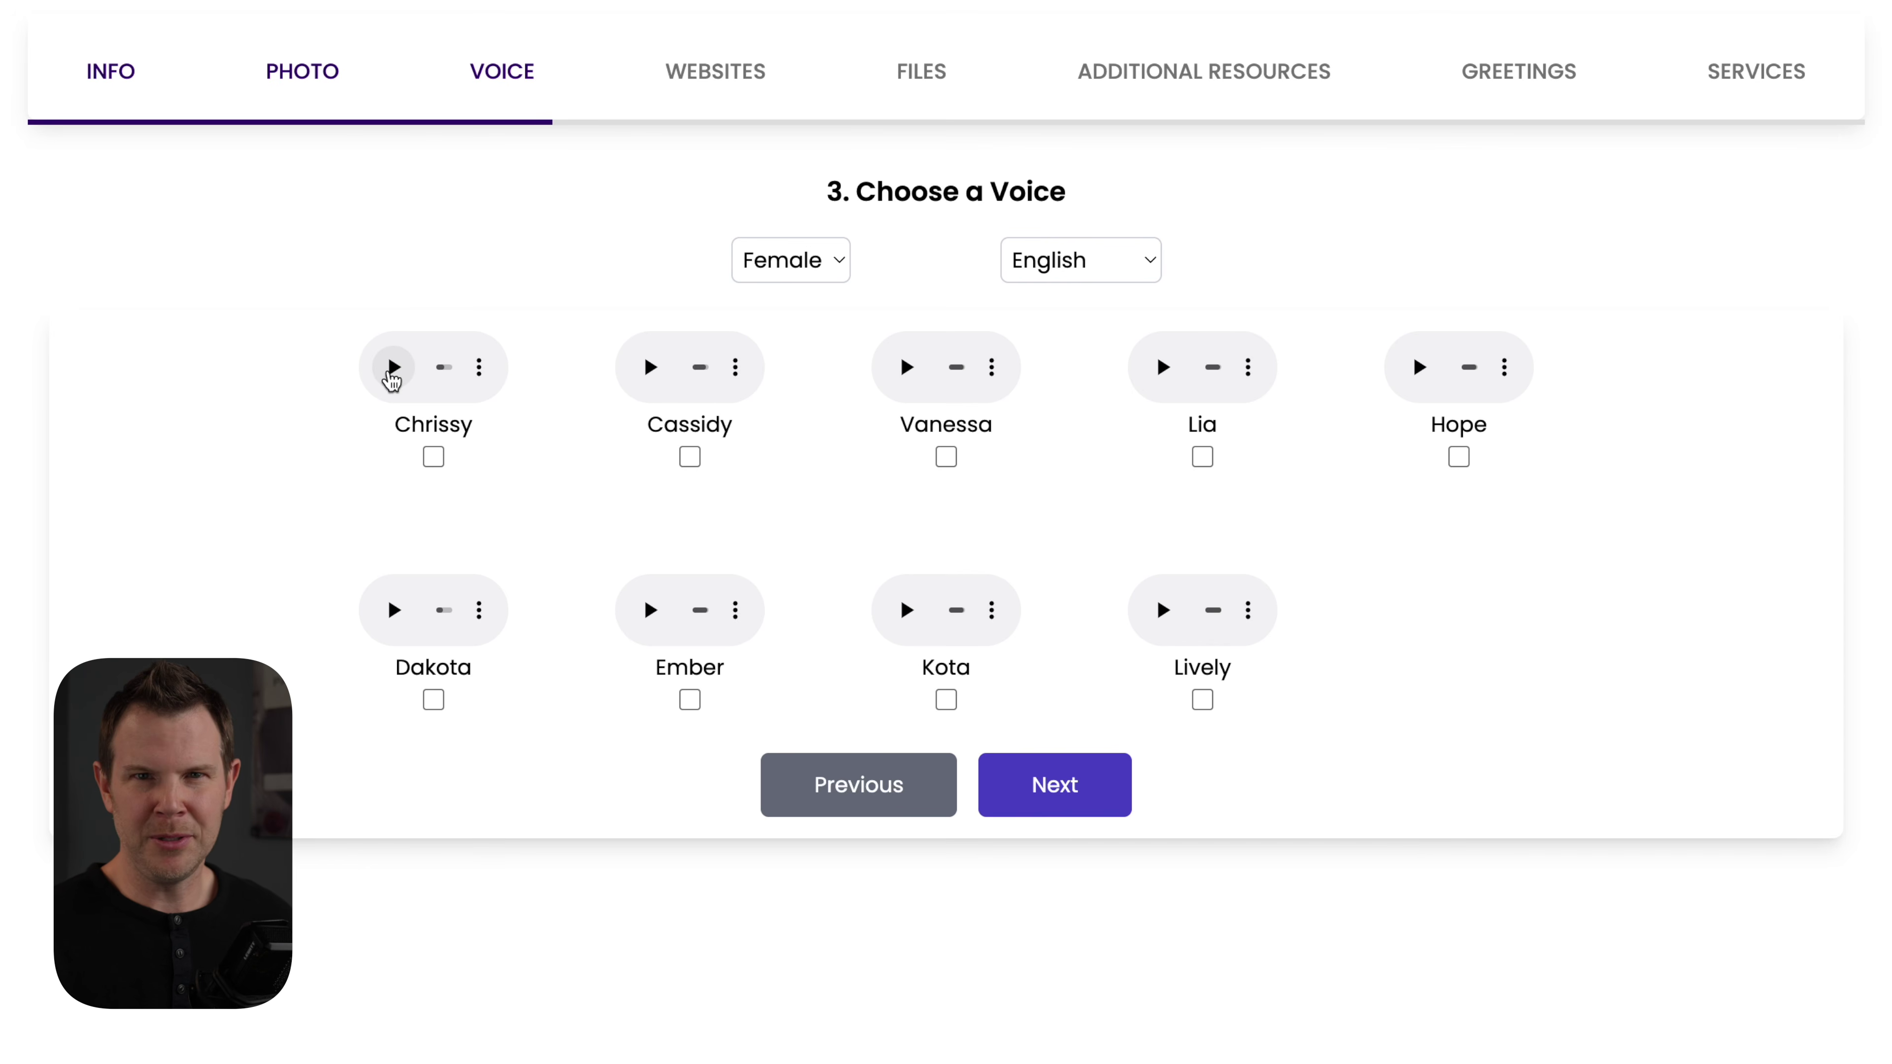
Step: Preview the female voices Chrissy, Cassidy and Vanessa, and select Vanessa
left_click(392, 368)
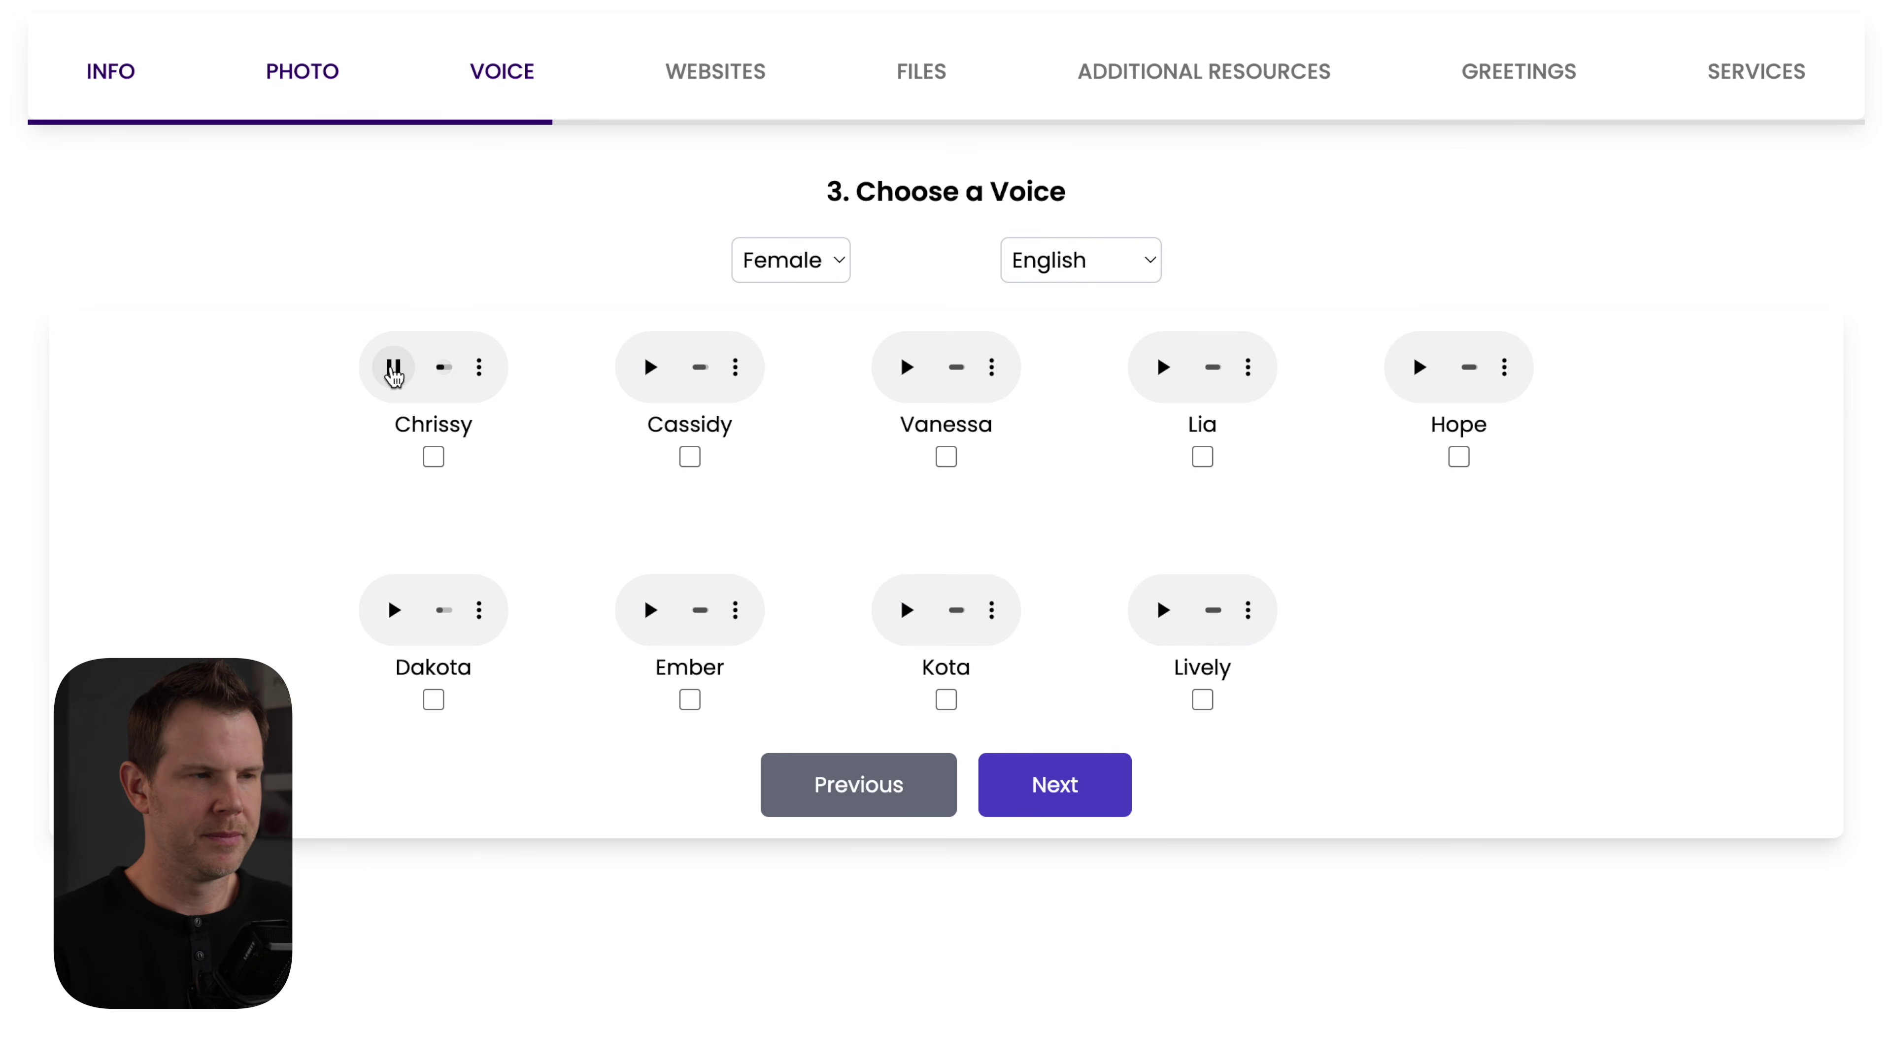
left_click(393, 368)
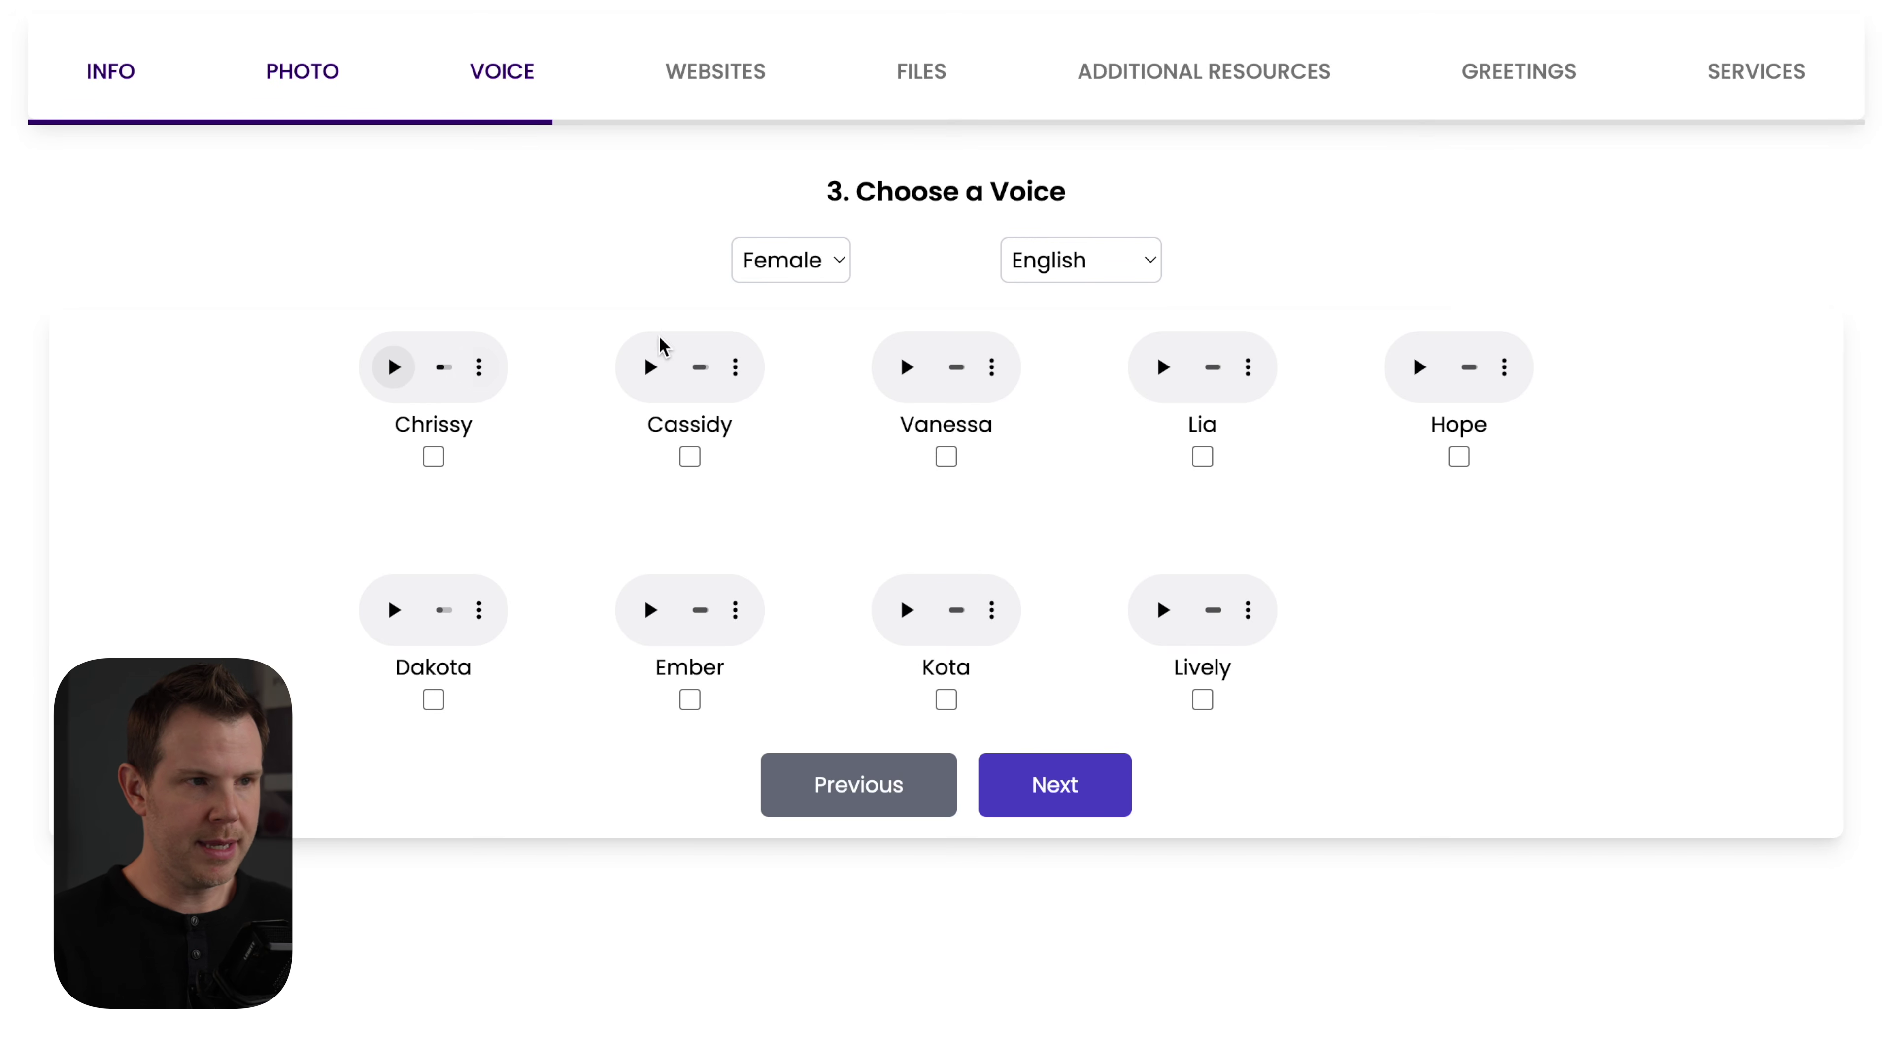
left_click(650, 366)
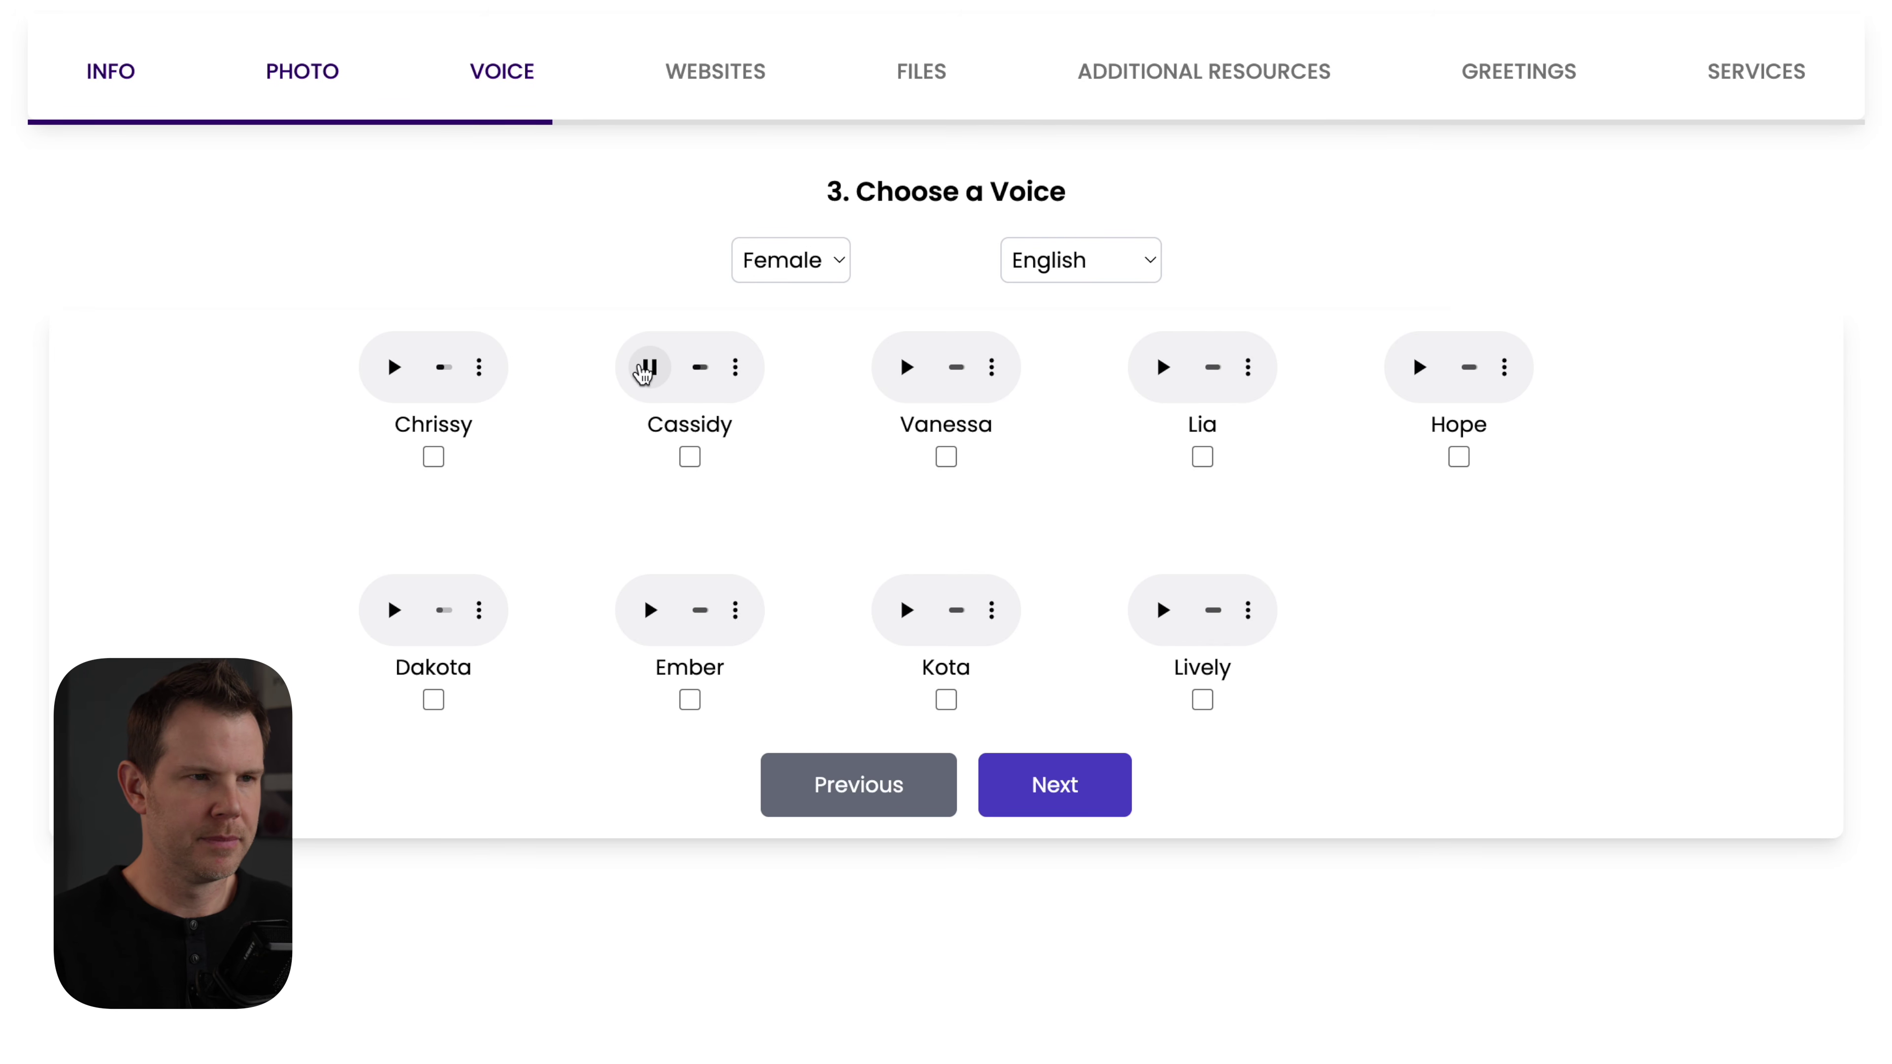
left_click(645, 368)
left_click(907, 368)
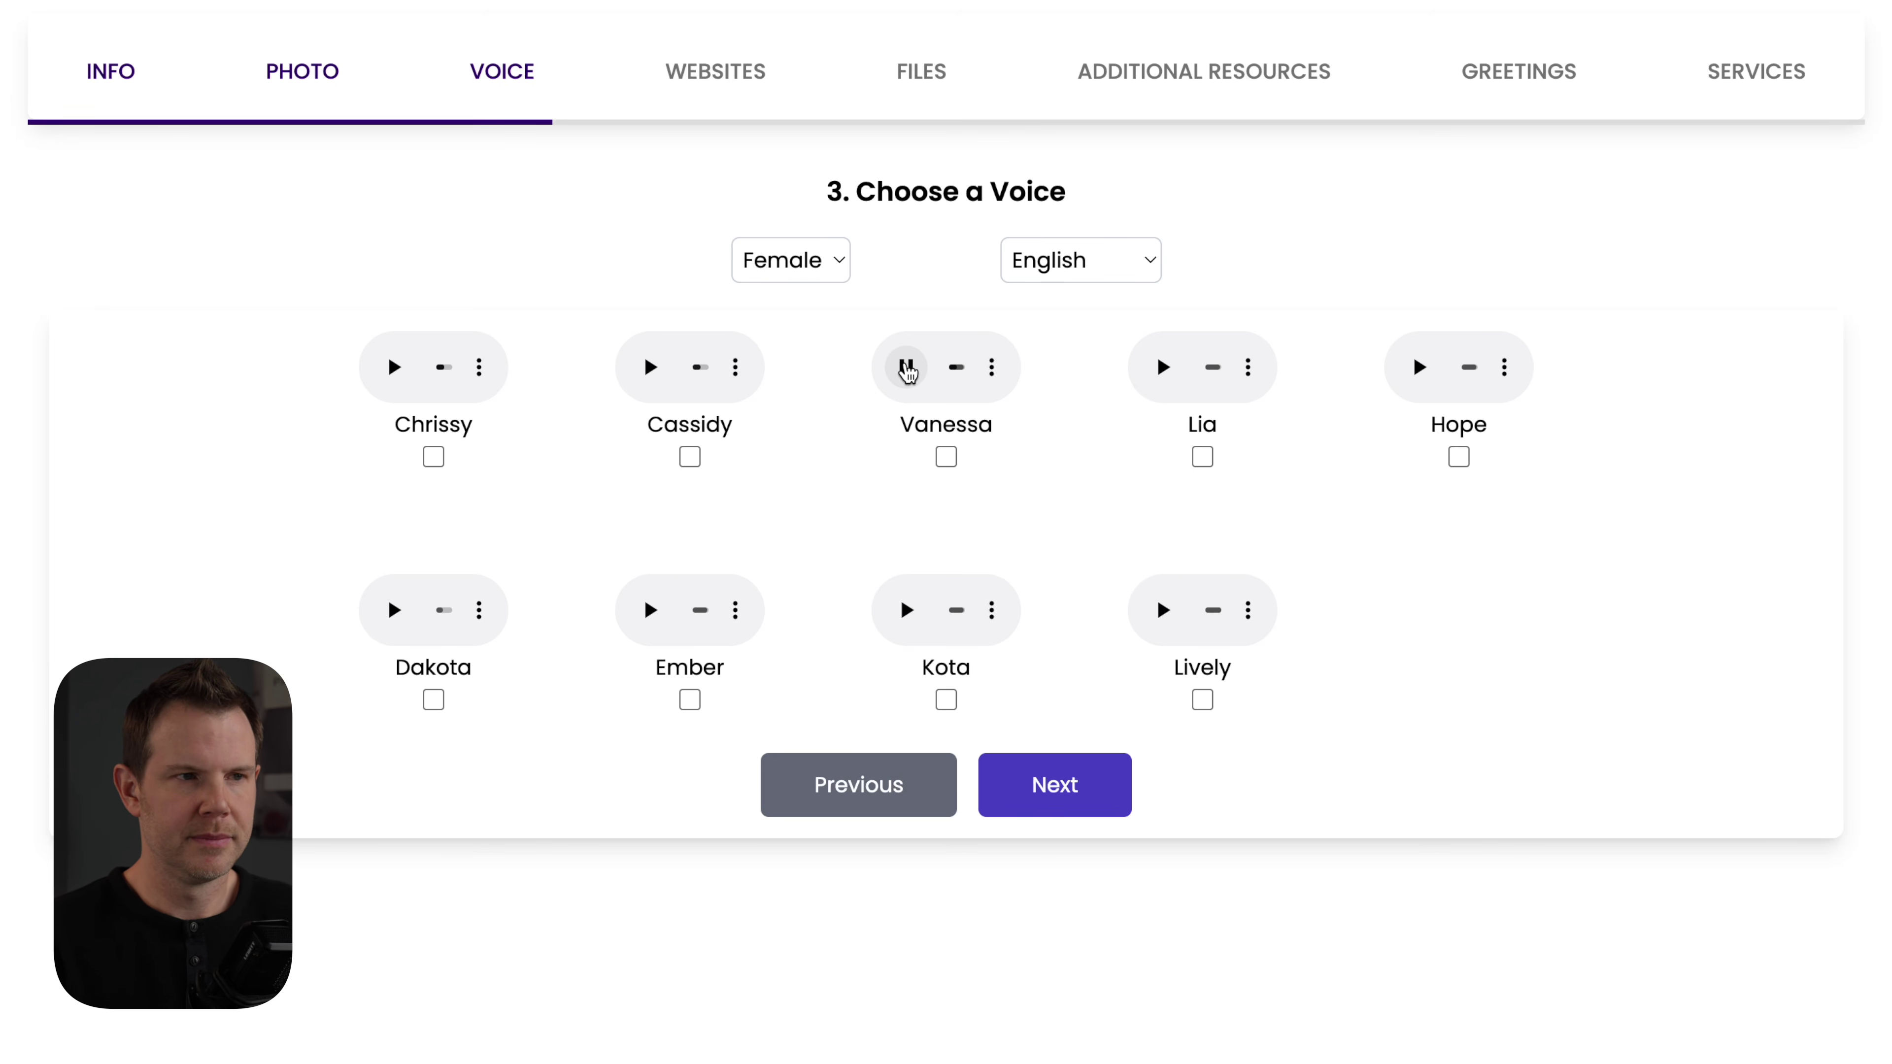
left_click(946, 457)
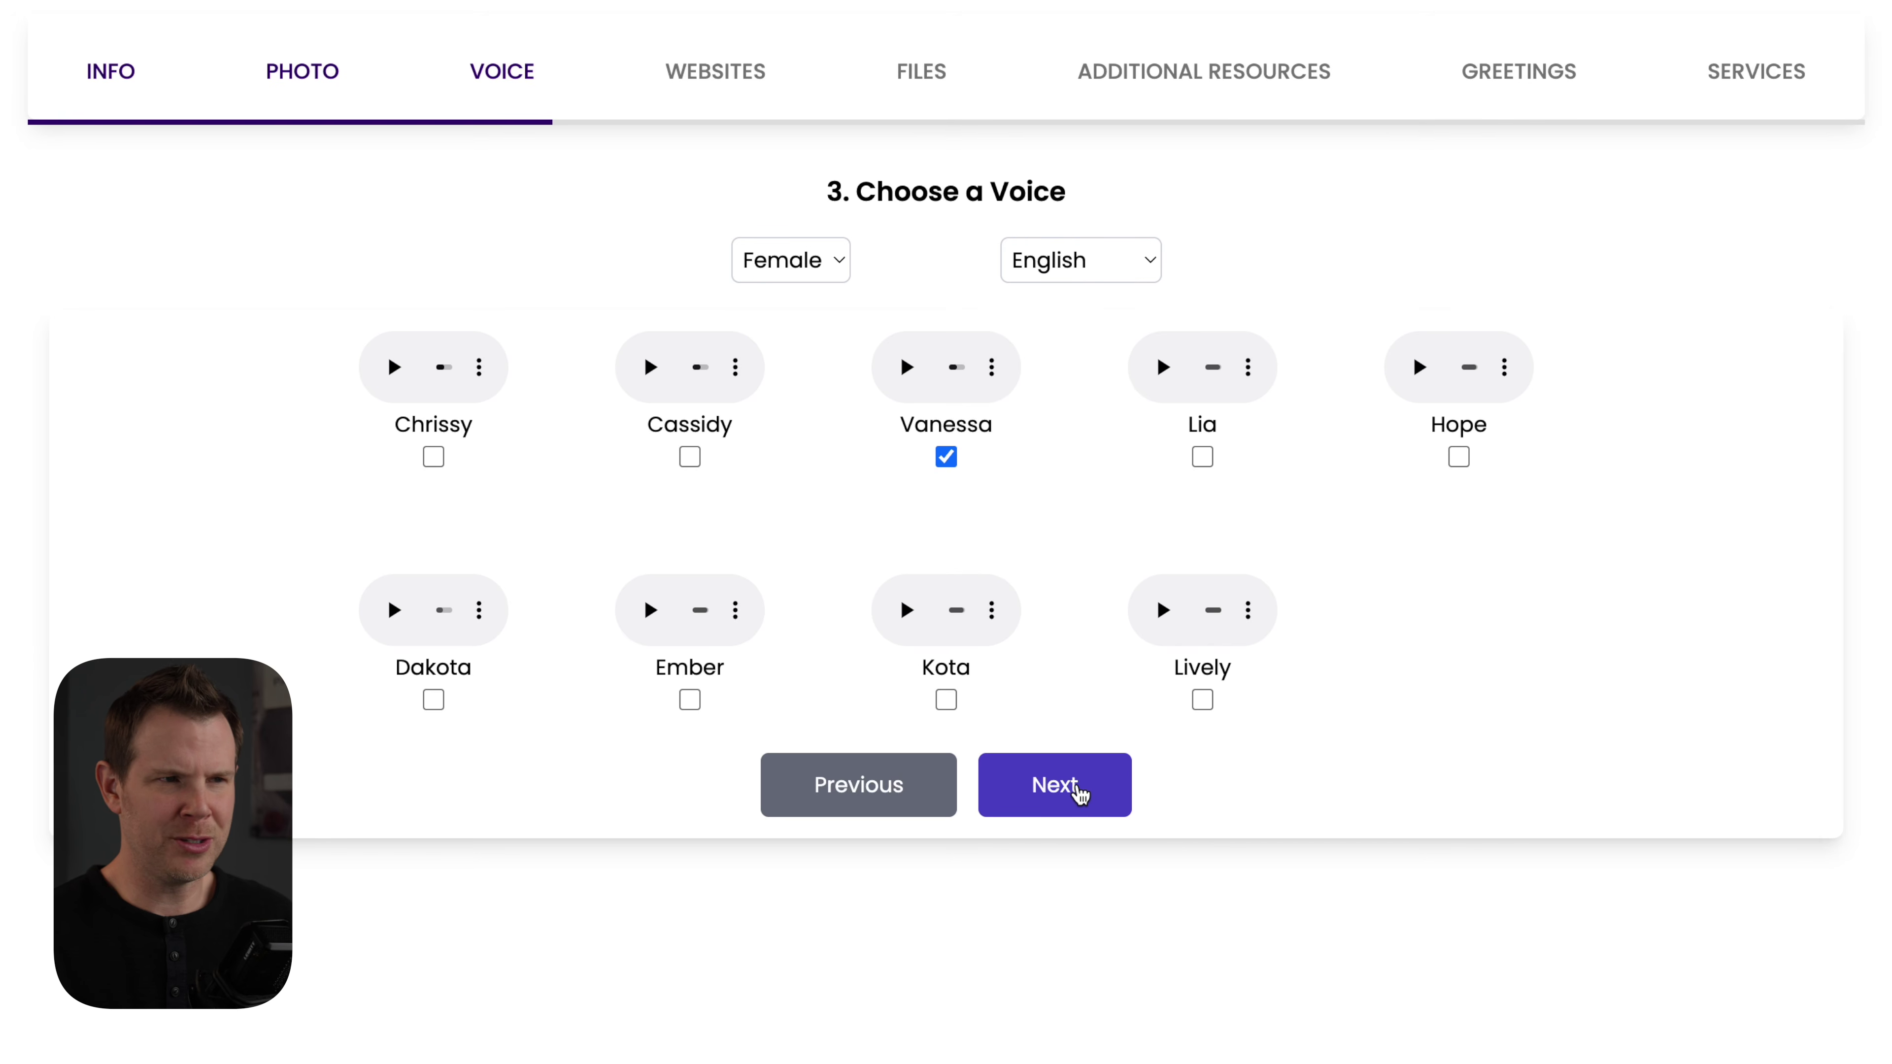
Step: Switch to the Male voices, select the first Aaron voice, and preview Aaron, Max and Matthew
left_click(834, 262)
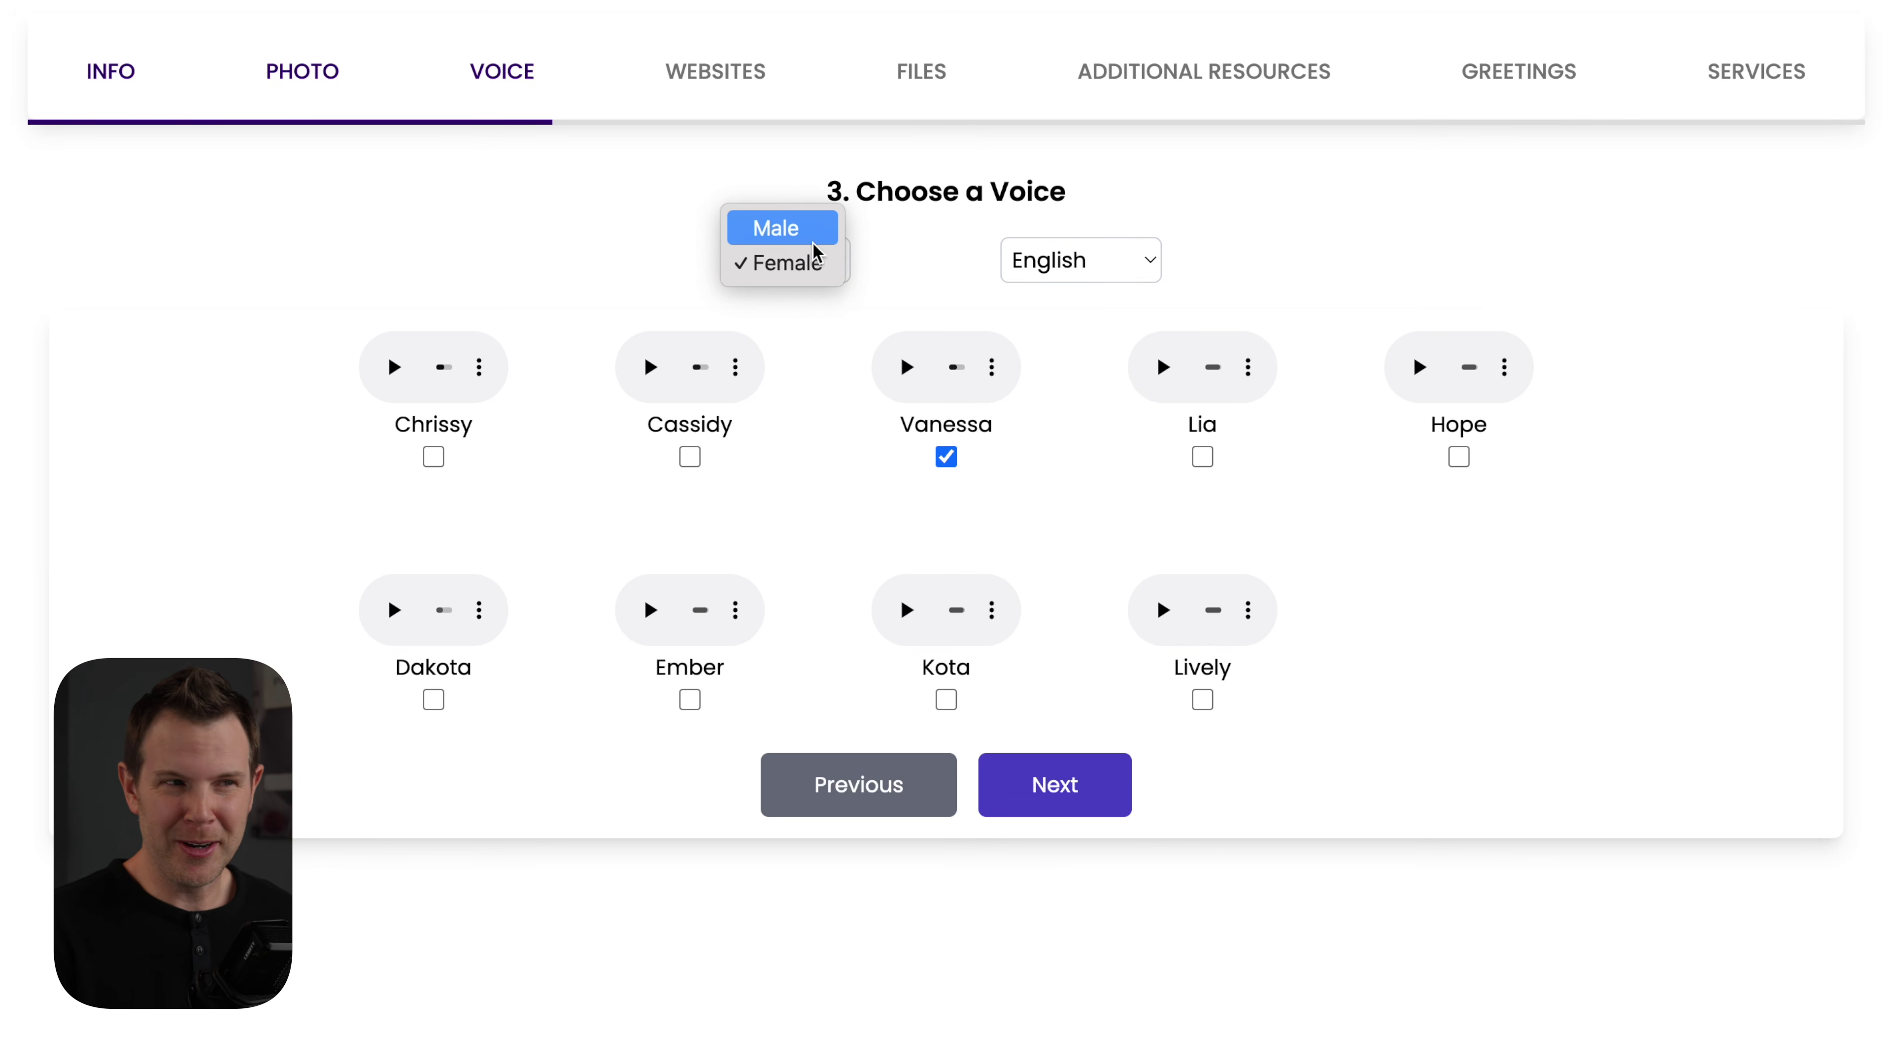
left_click(776, 230)
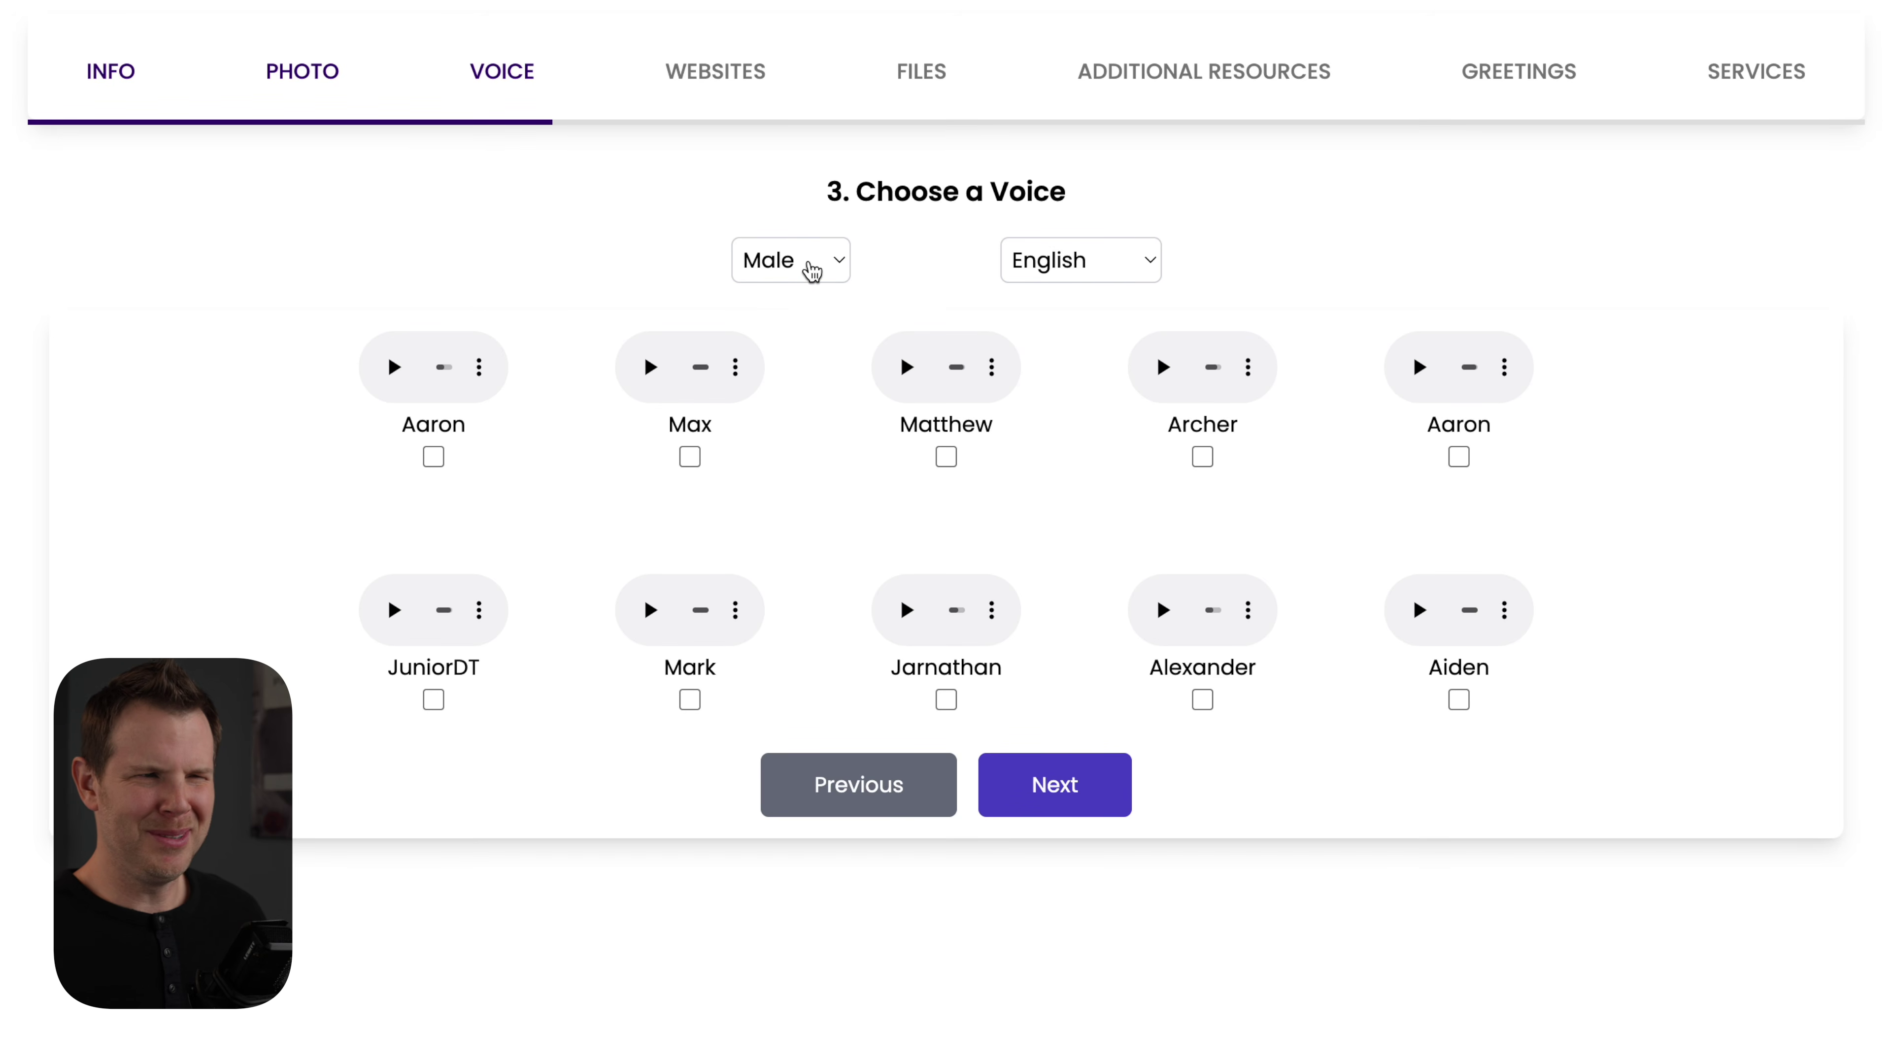
left_click(433, 457)
left_click(394, 367)
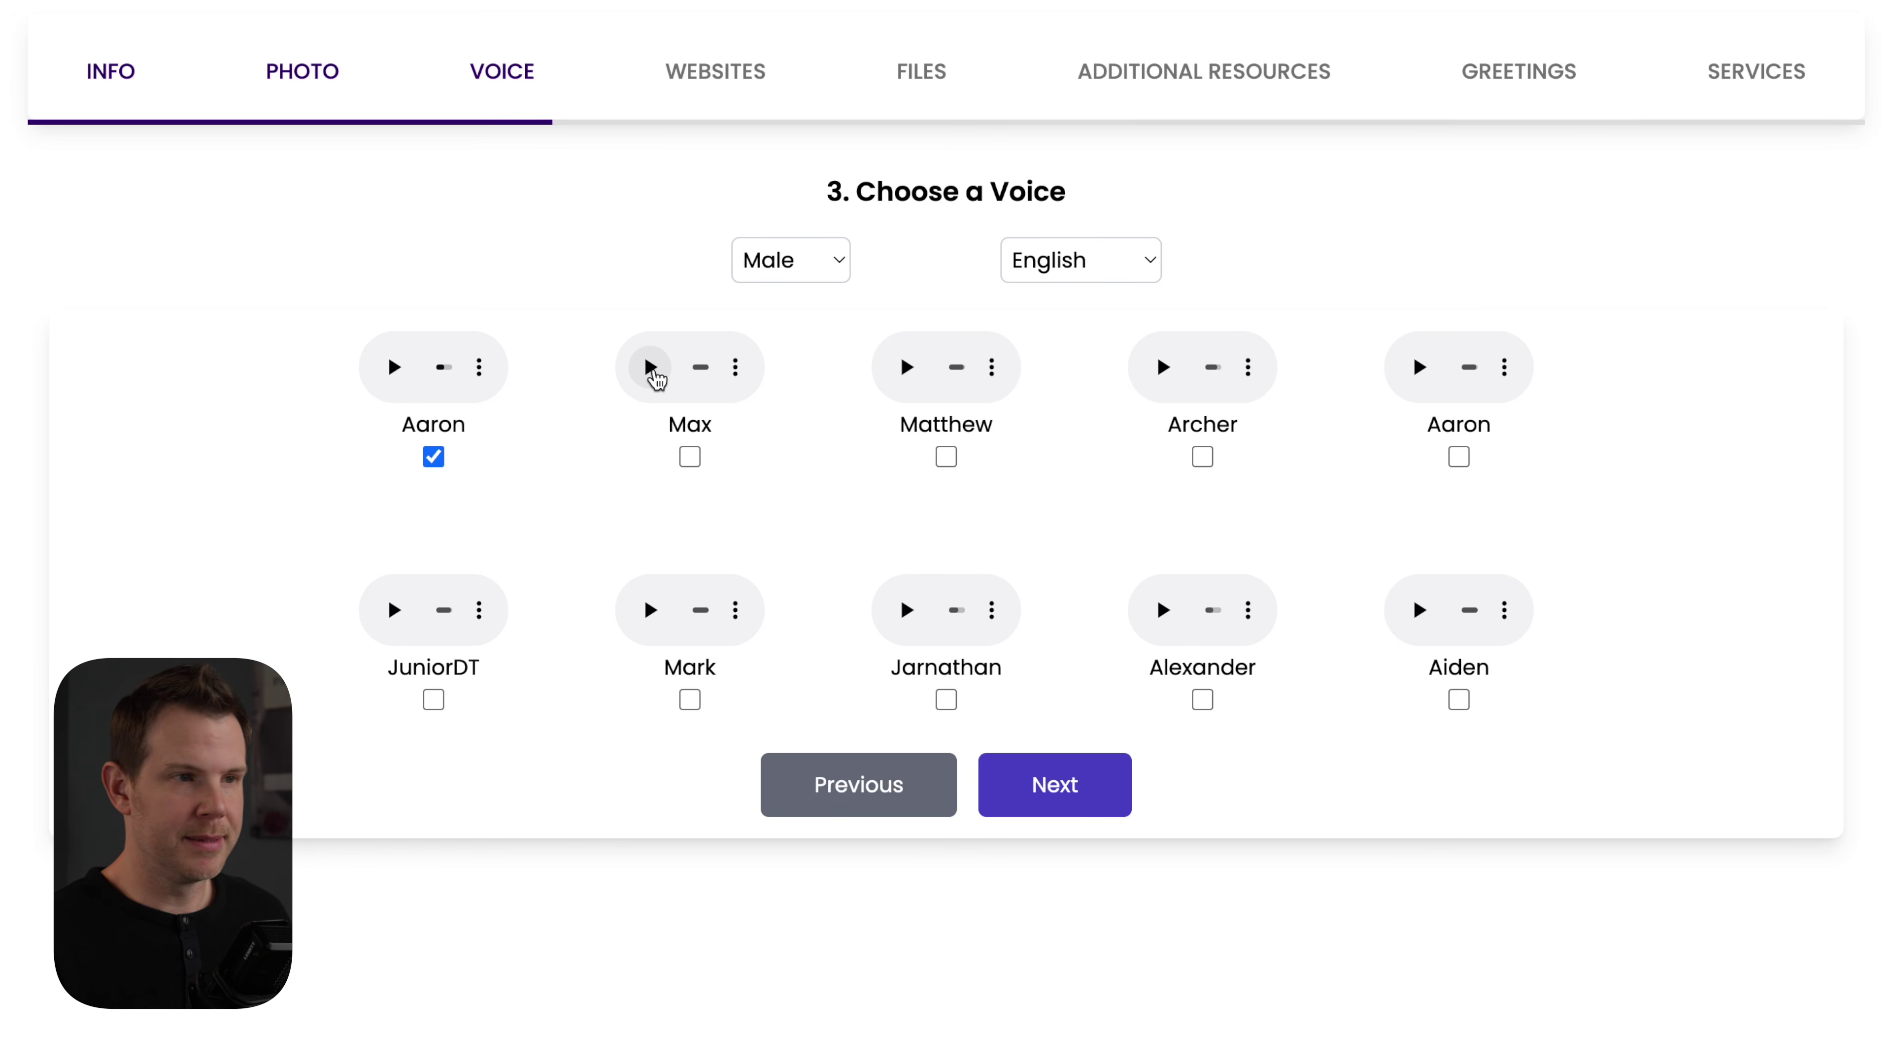
left_click(651, 369)
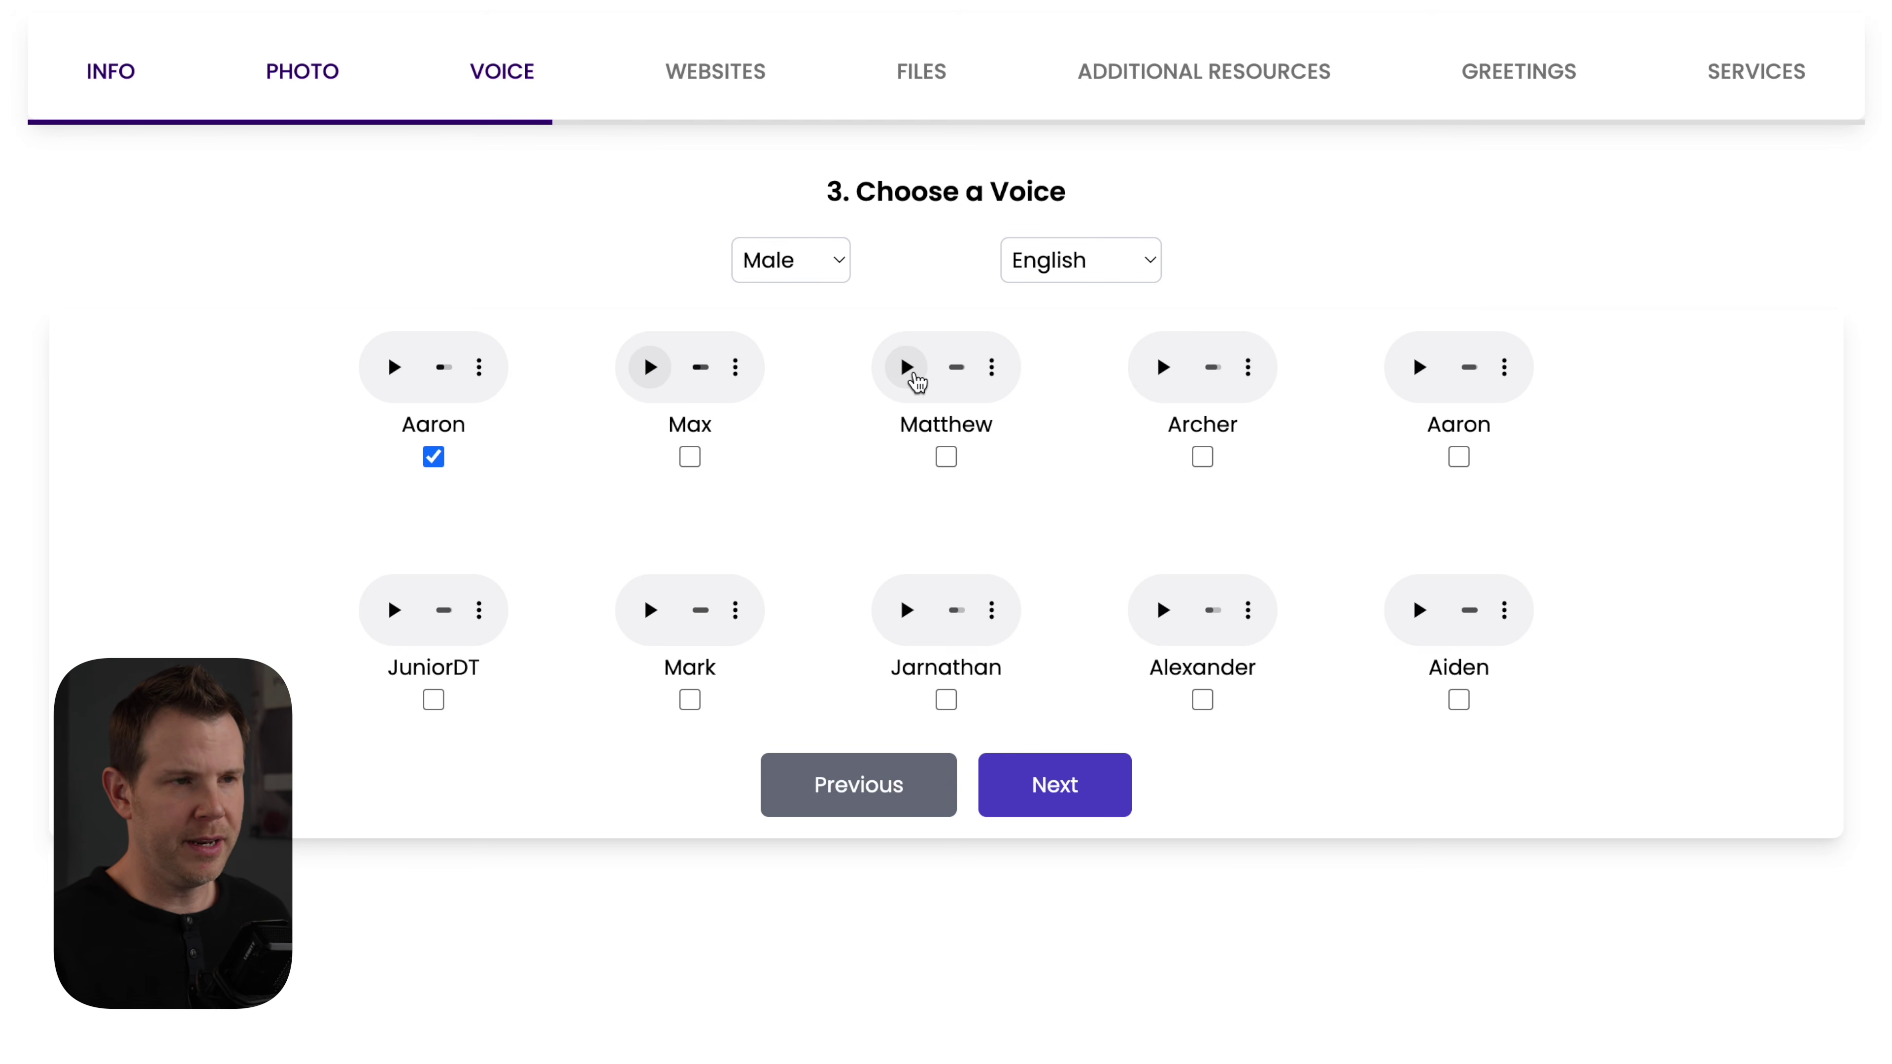
left_click(905, 369)
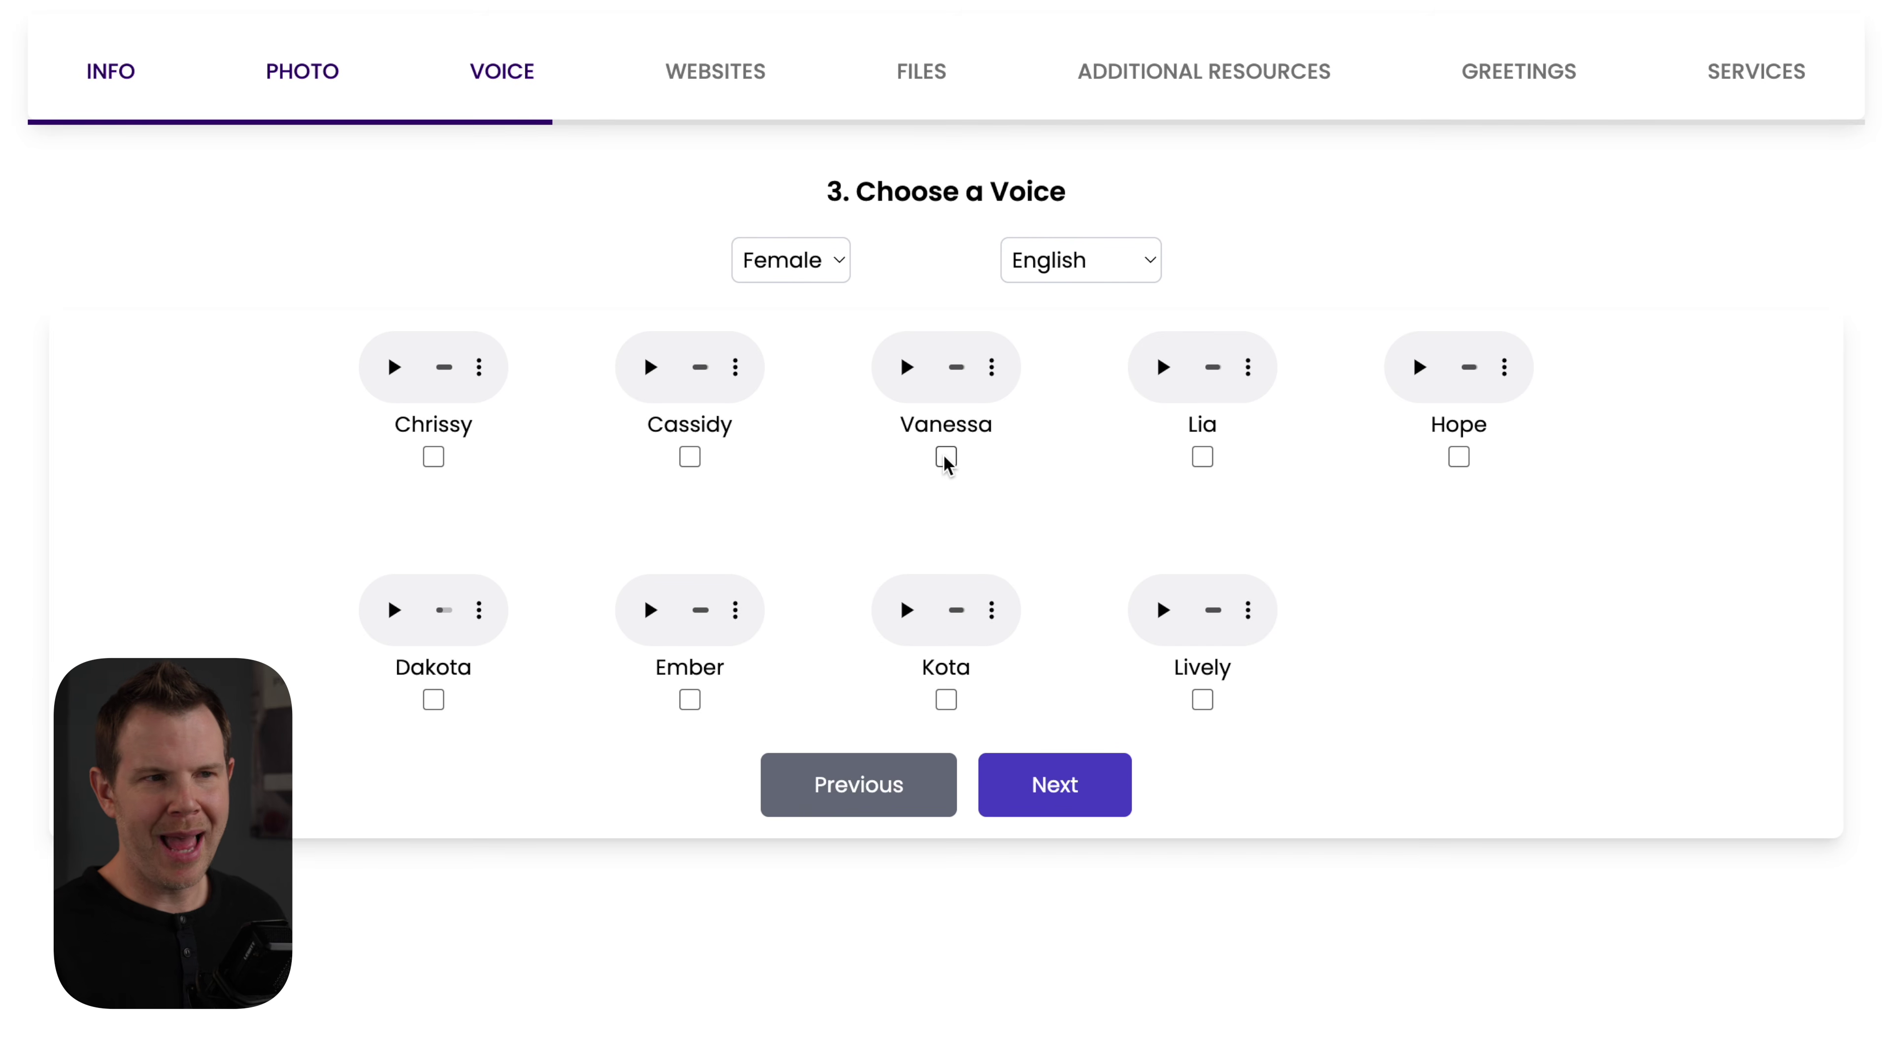
Step: Choose the female English voice Vanessa for the AI and continue to the business links
left_click(945, 457)
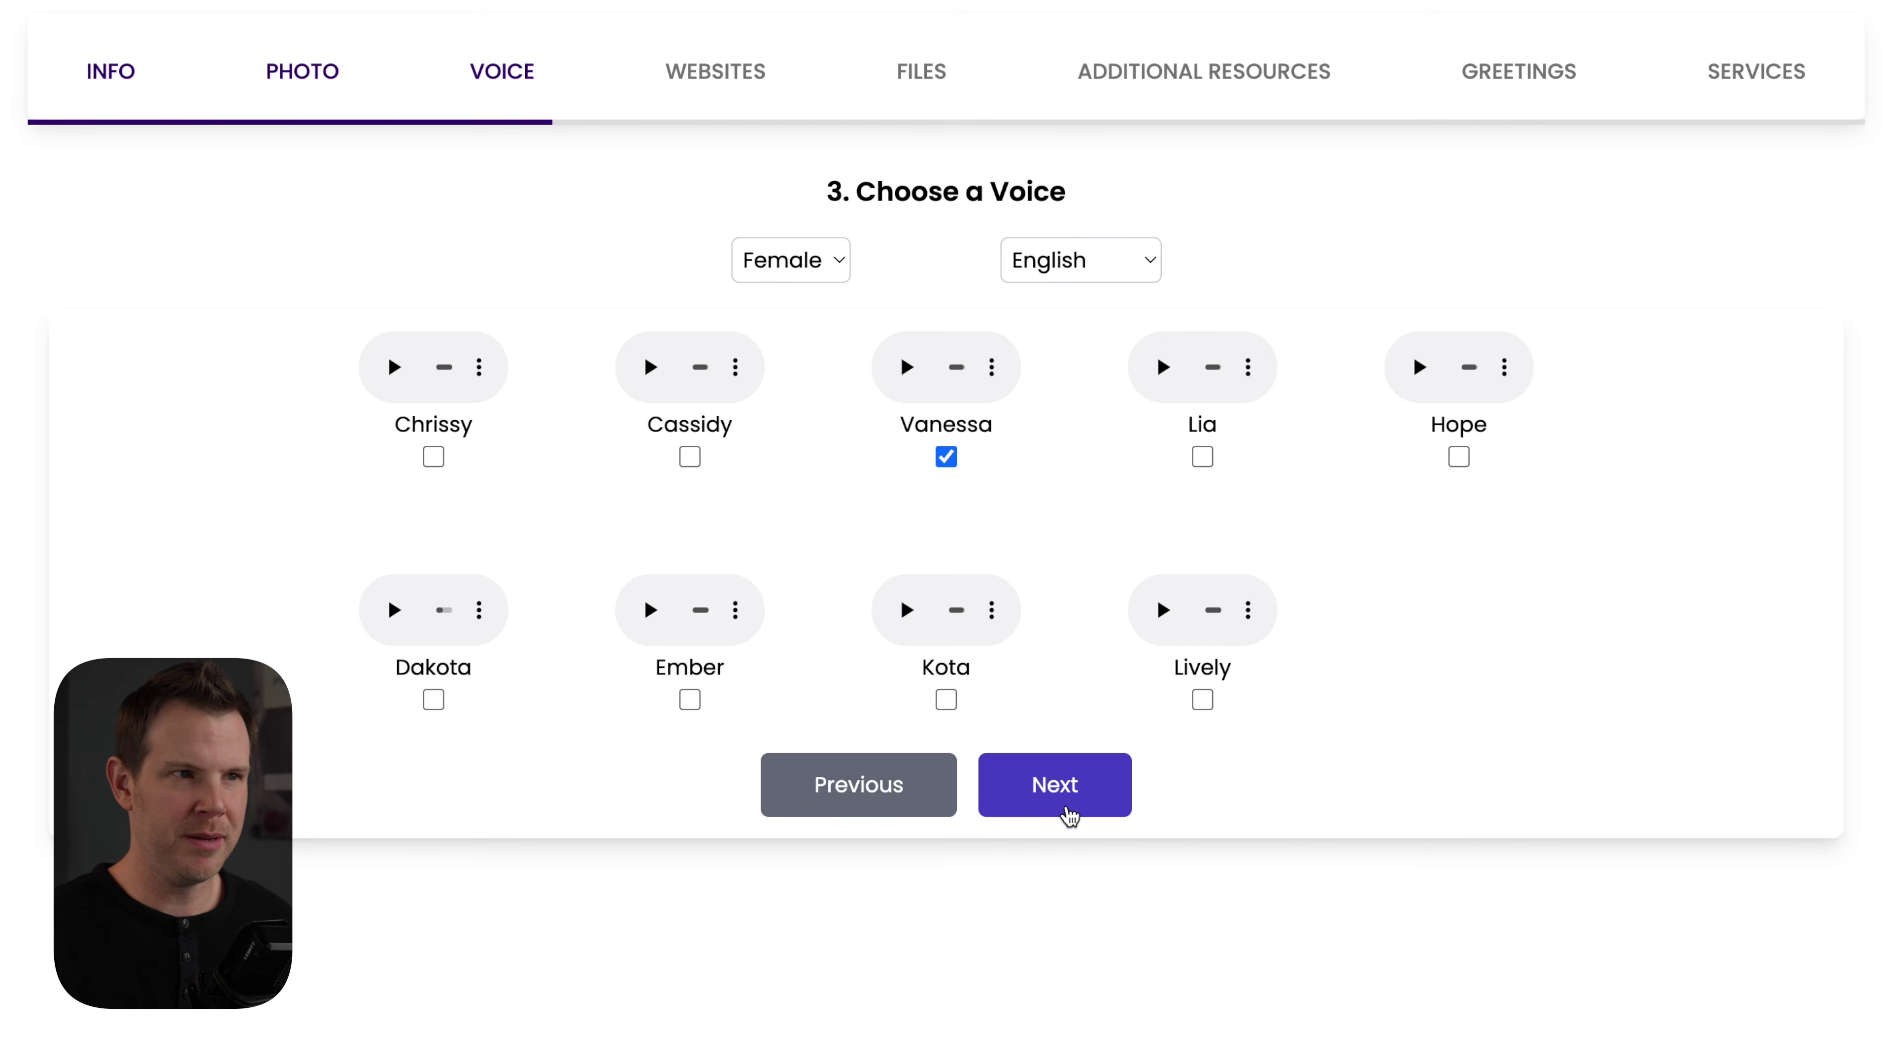
left_click(1067, 811)
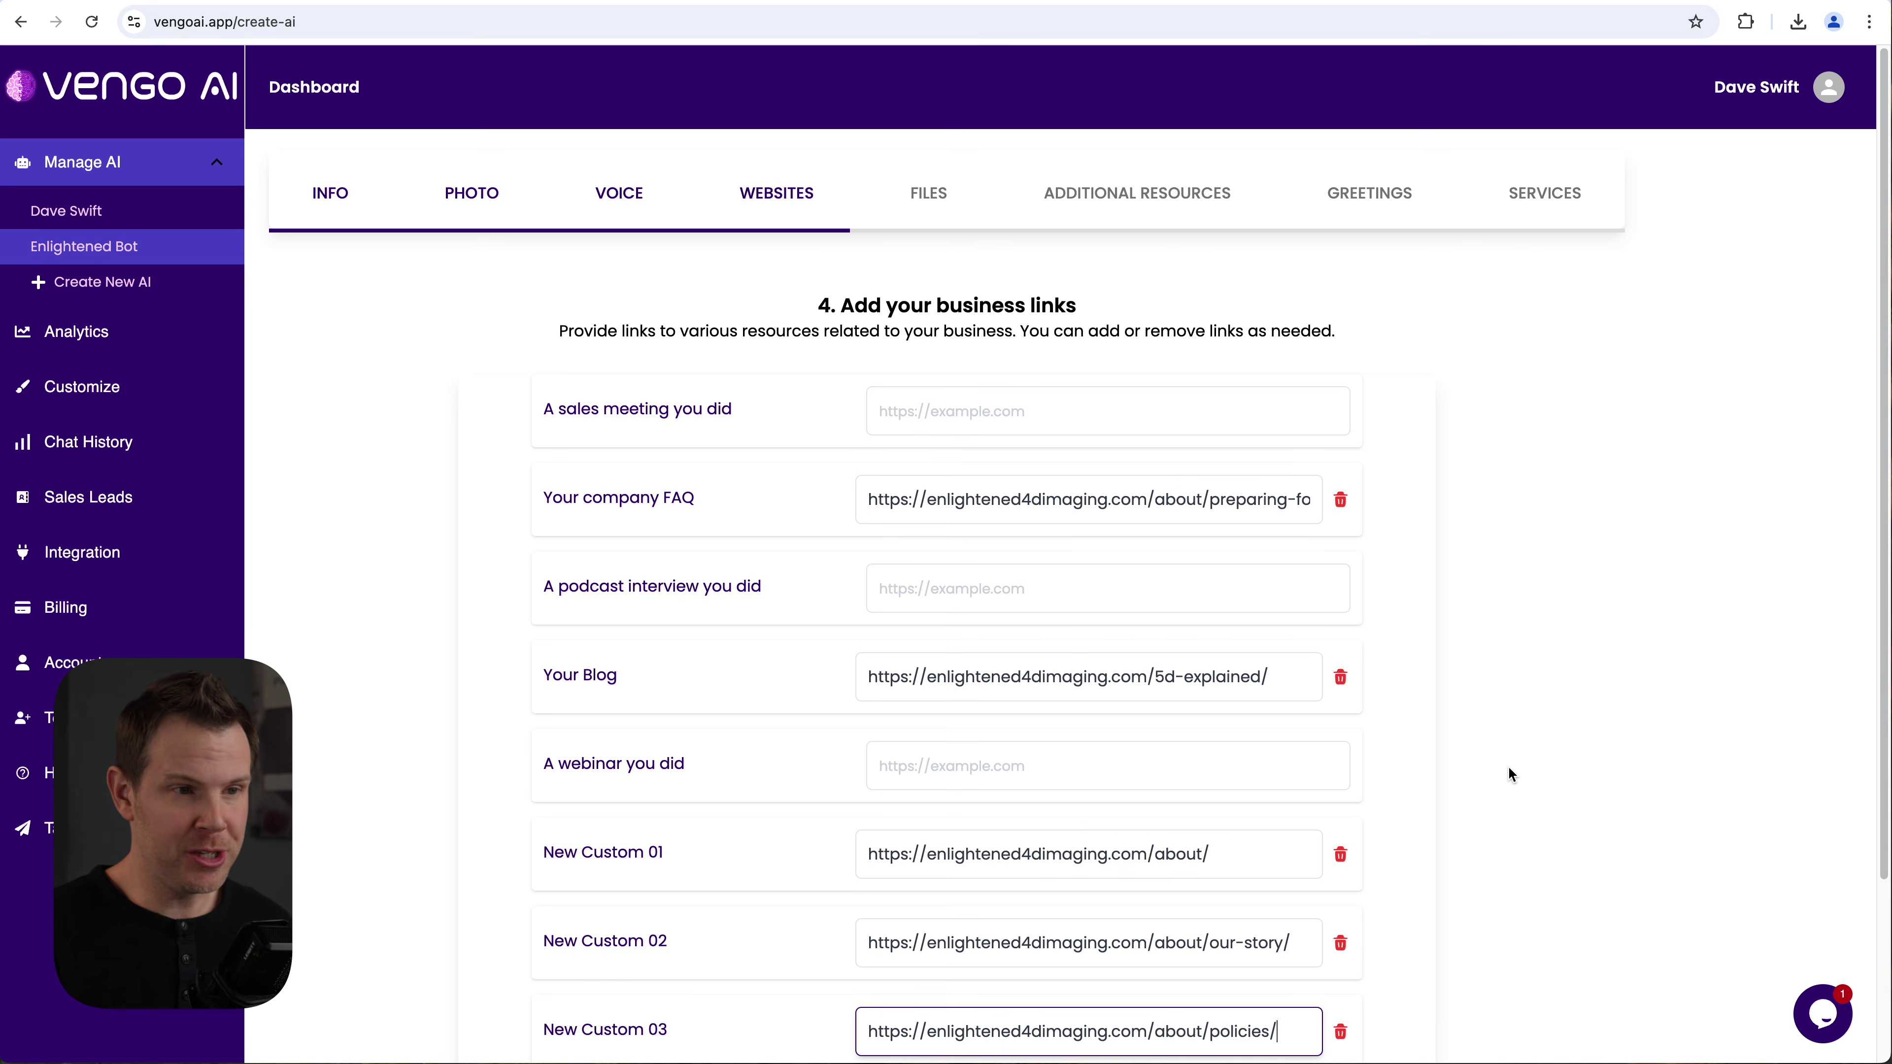
Step: Add the enlightened4dimaging.com FAQ, 5d-explained blog, about, our-story and policies pages as business links, and continue to the file upload
scroll(1510, 775, "down", 1)
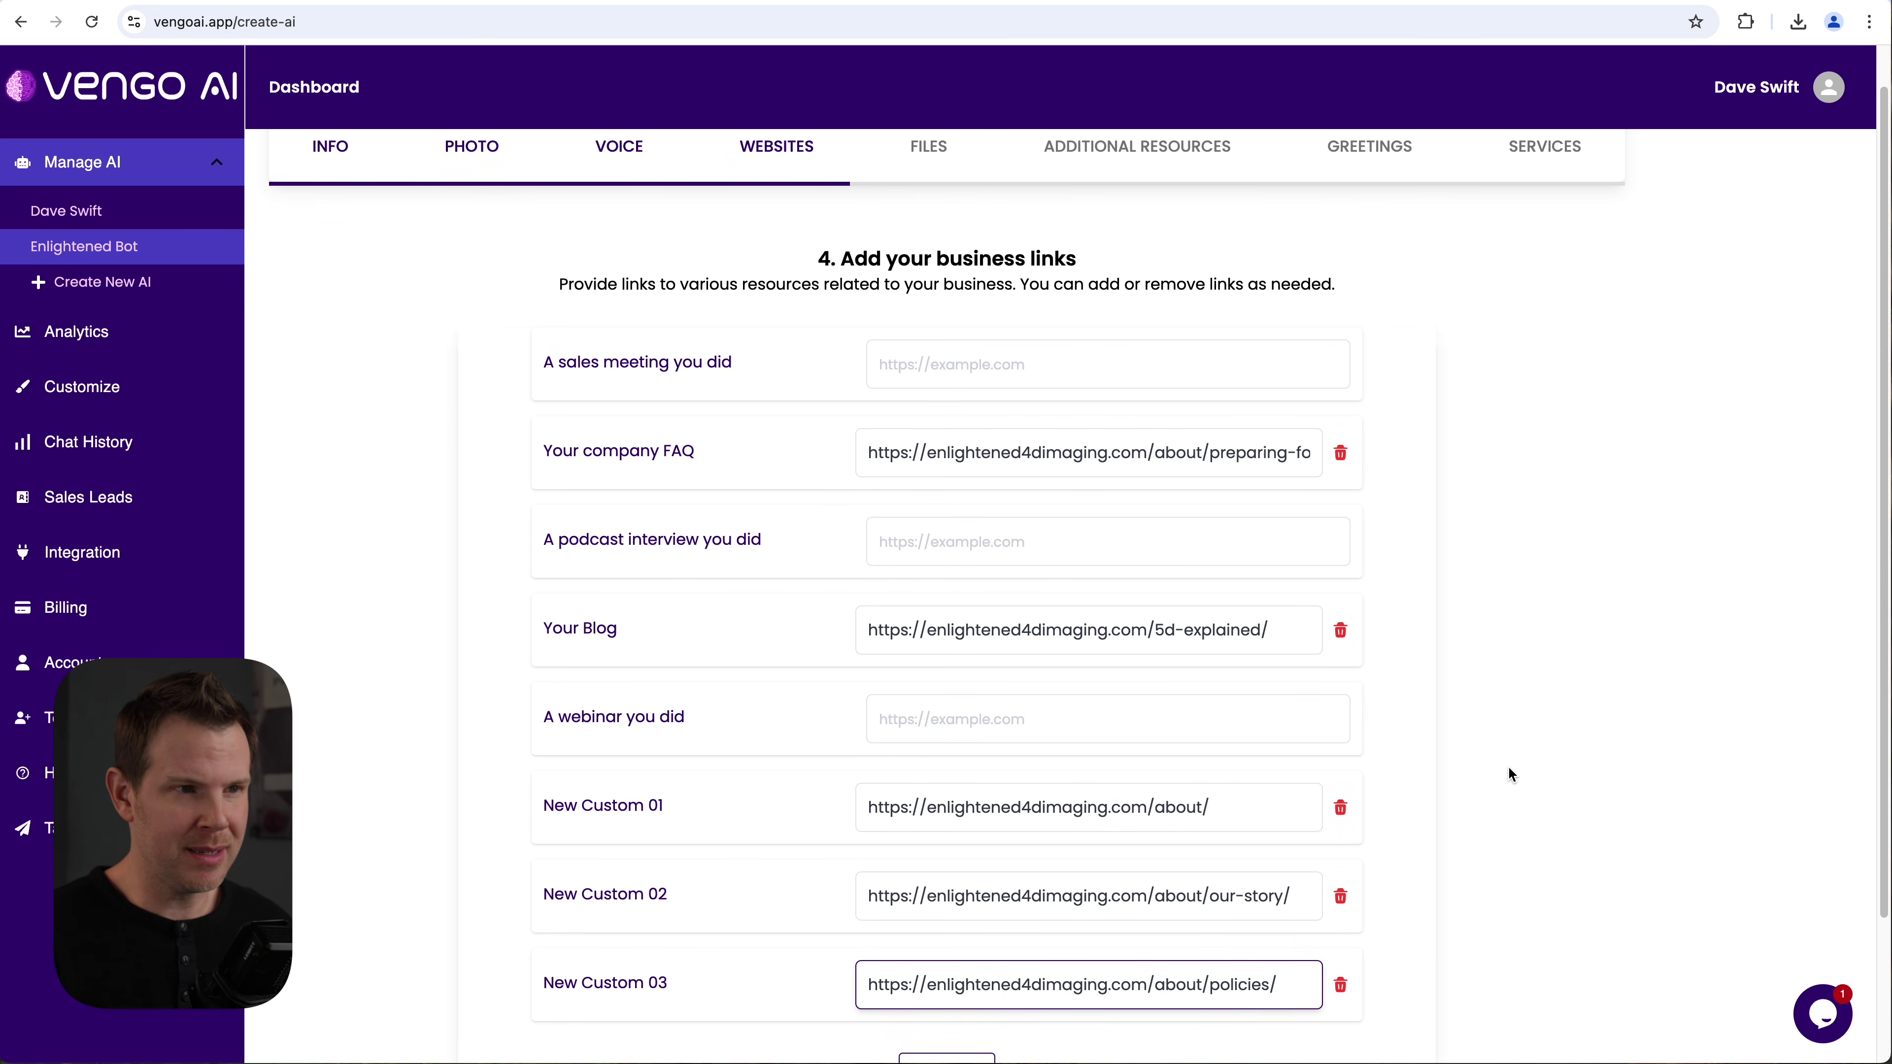
scroll(1204, 790, "down", 3)
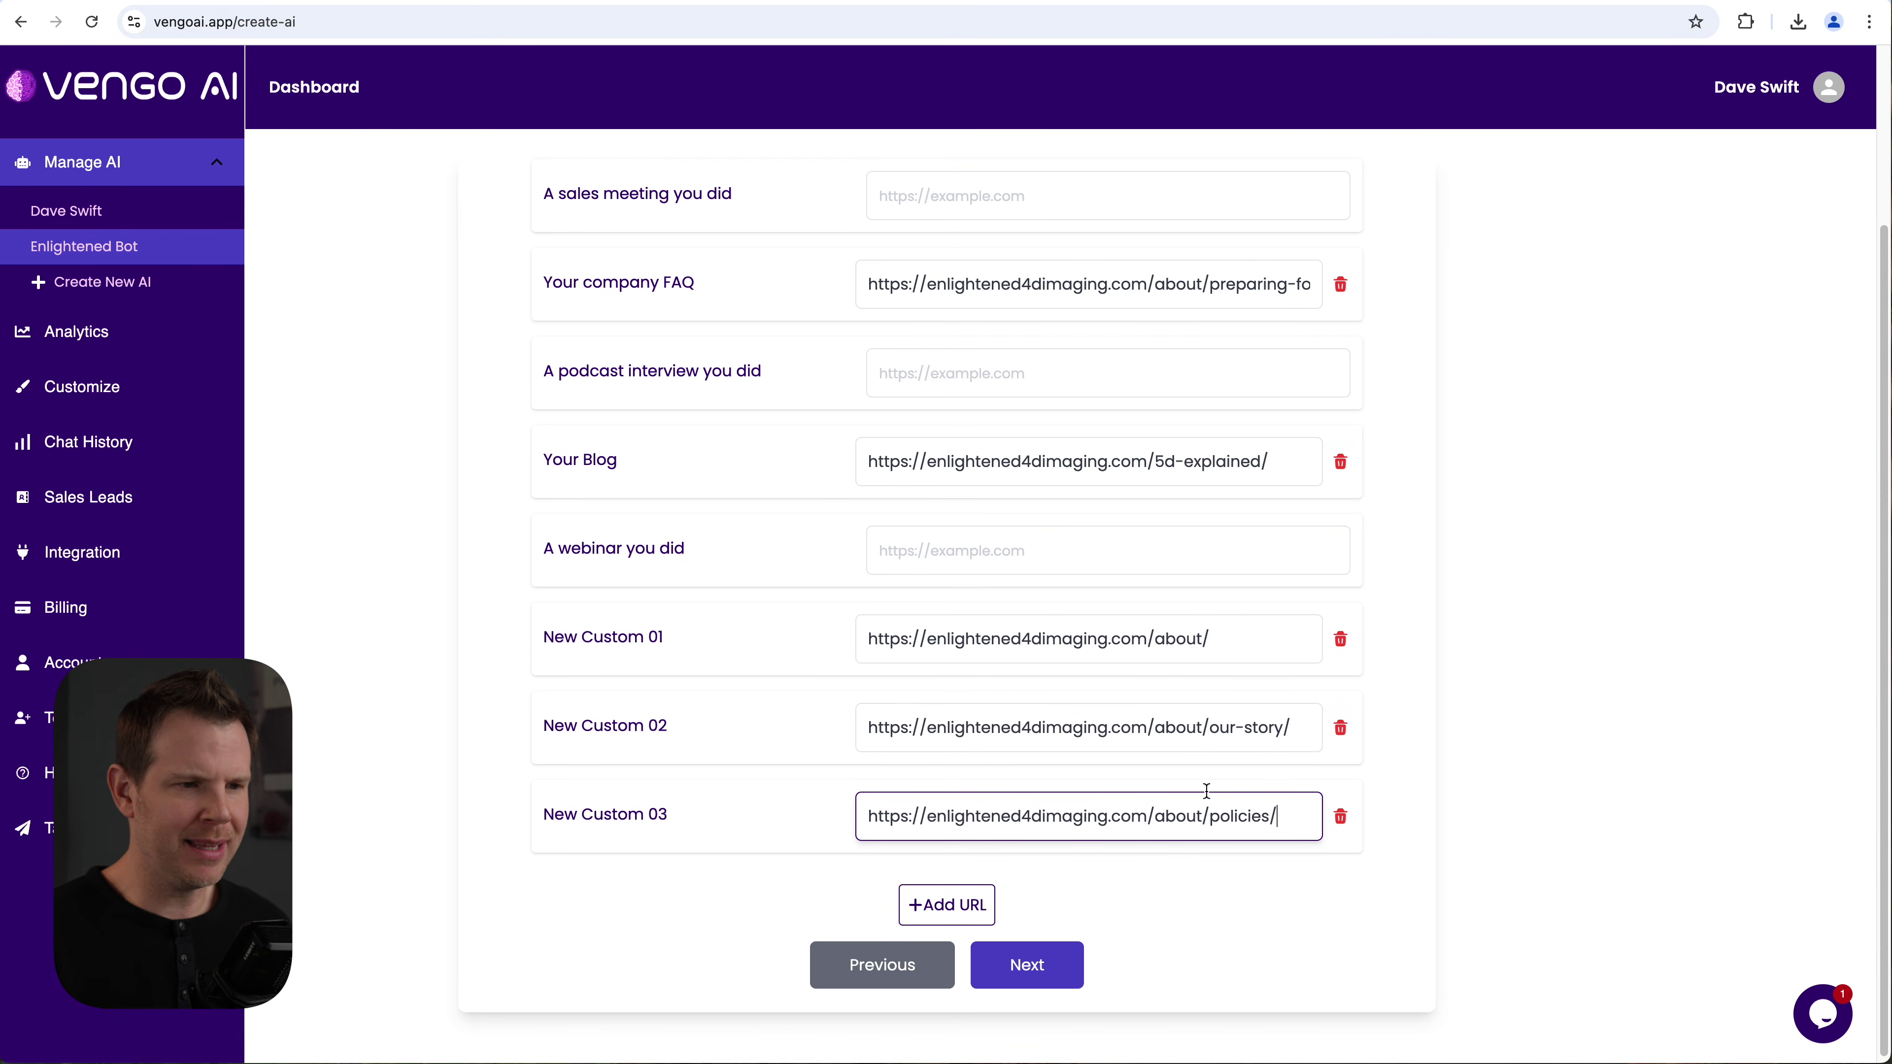
left_click(1072, 964)
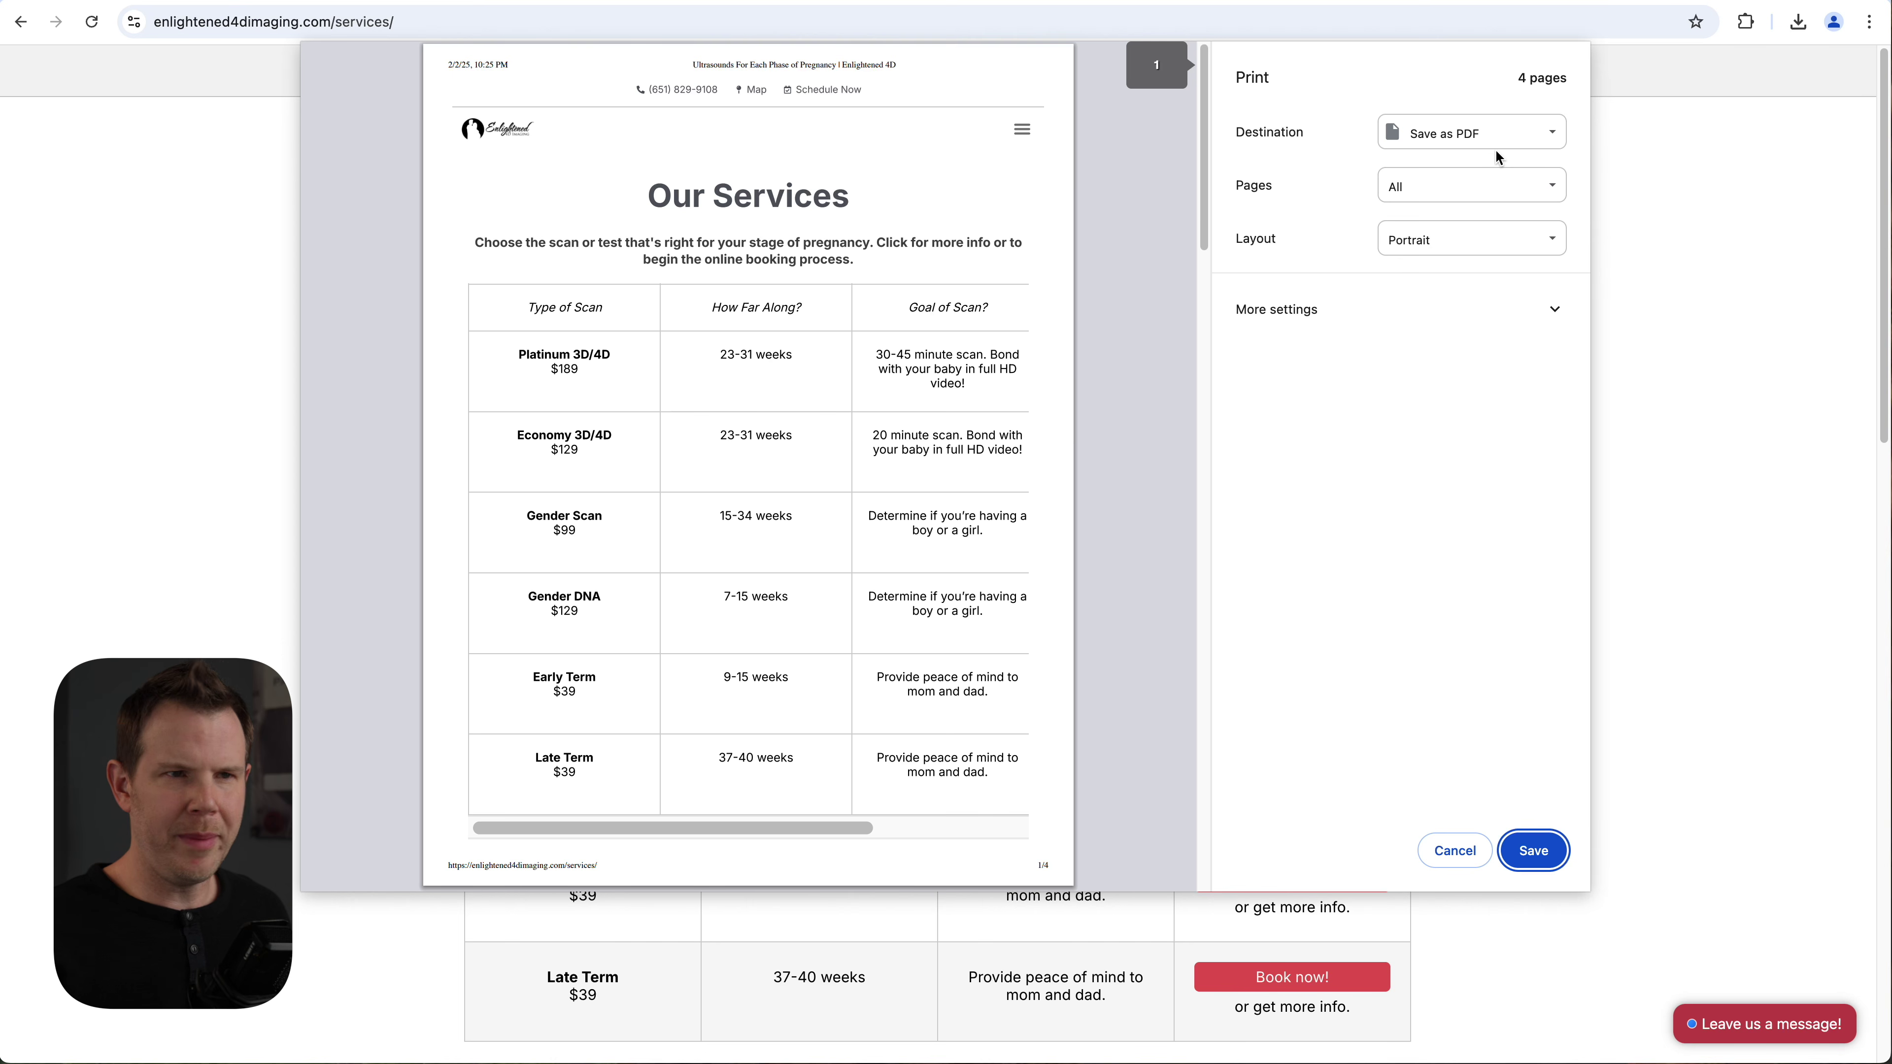
Step: Print the website's Services page with Save as PDF as the destination, and open the Gender Determination Ultrasounds page
left_click(1533, 142)
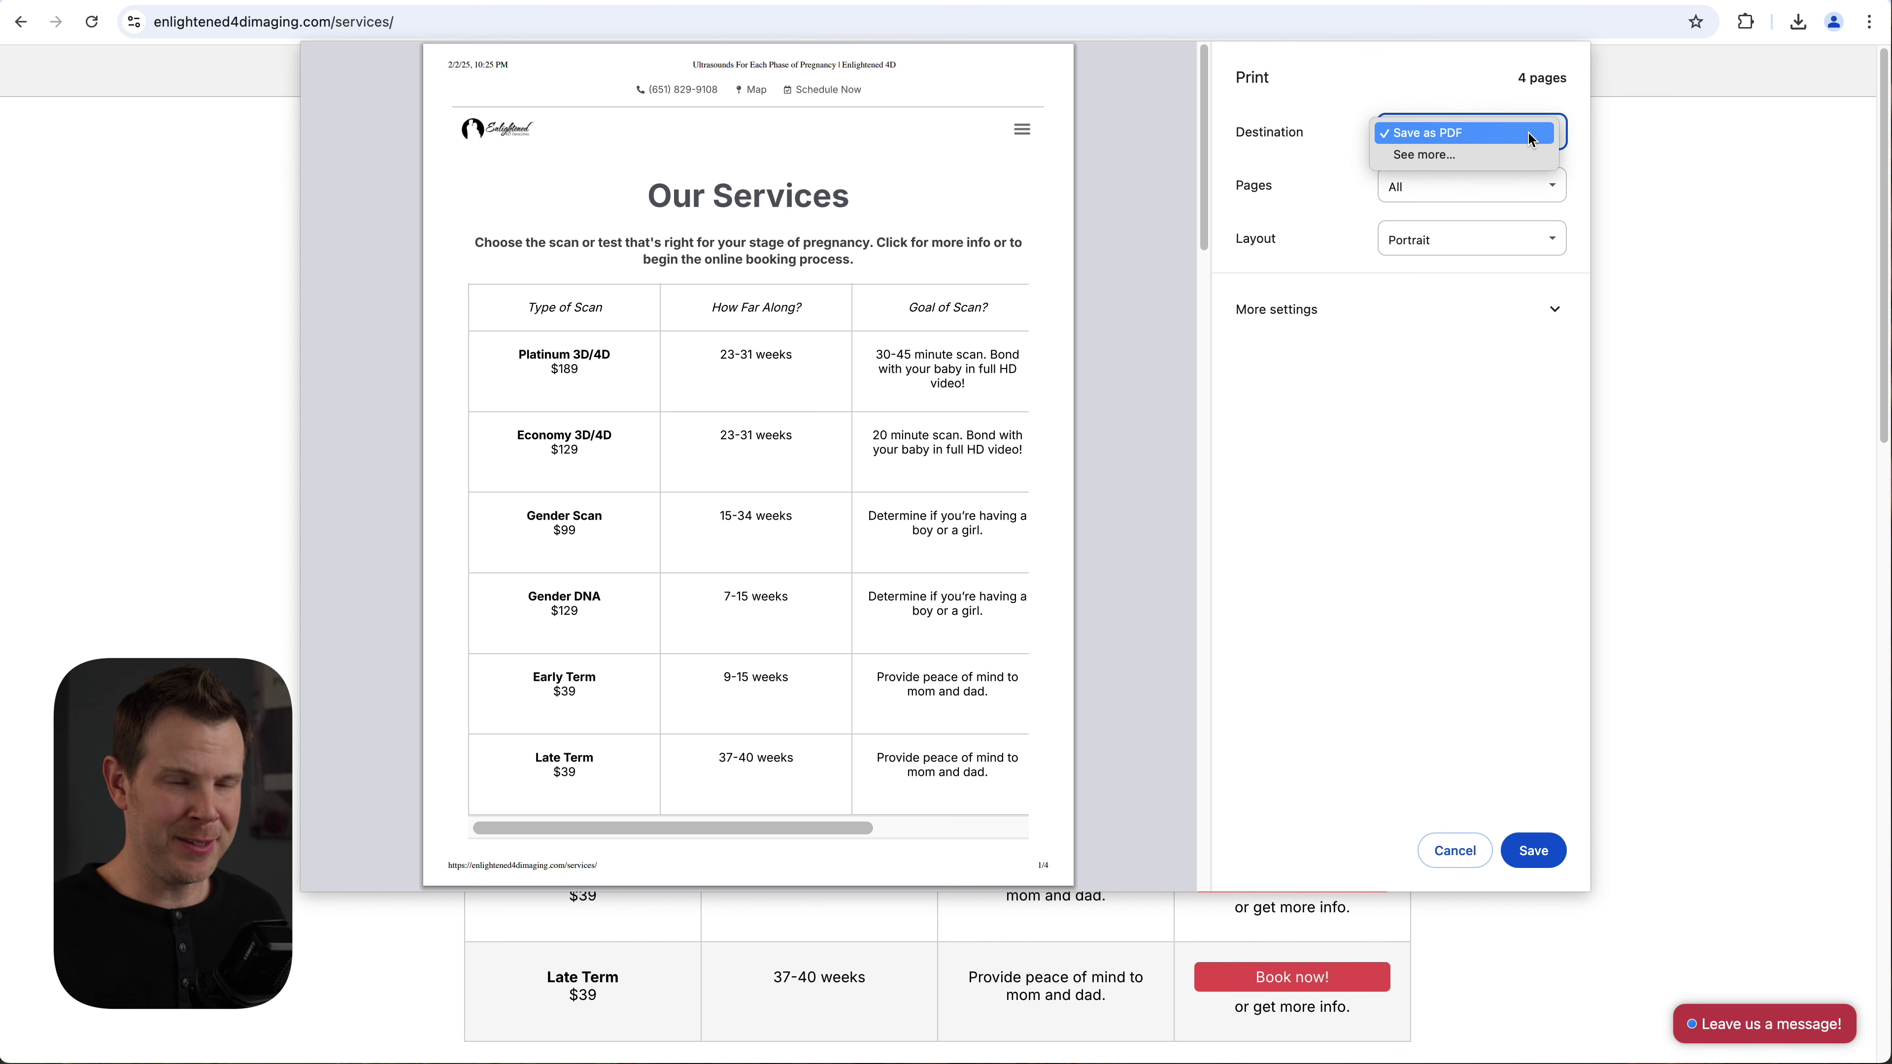
left_click(1522, 138)
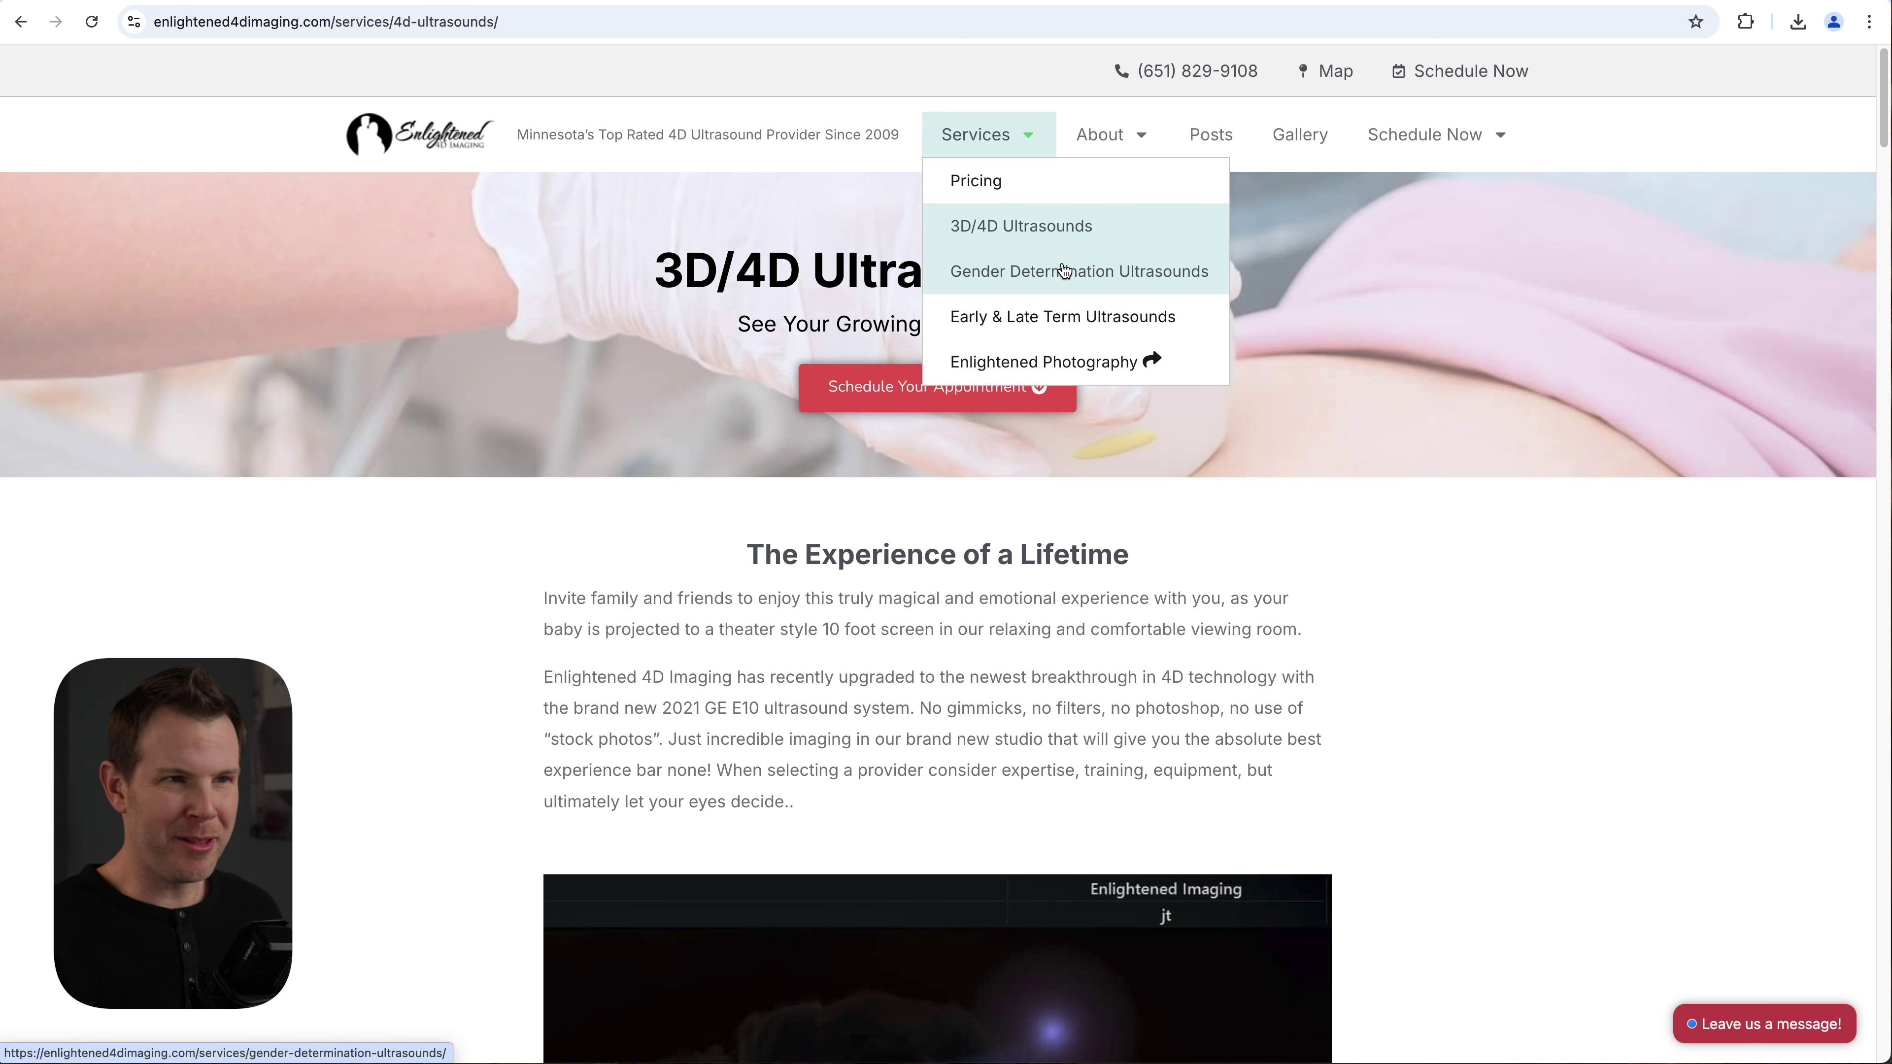
left_click(1064, 270)
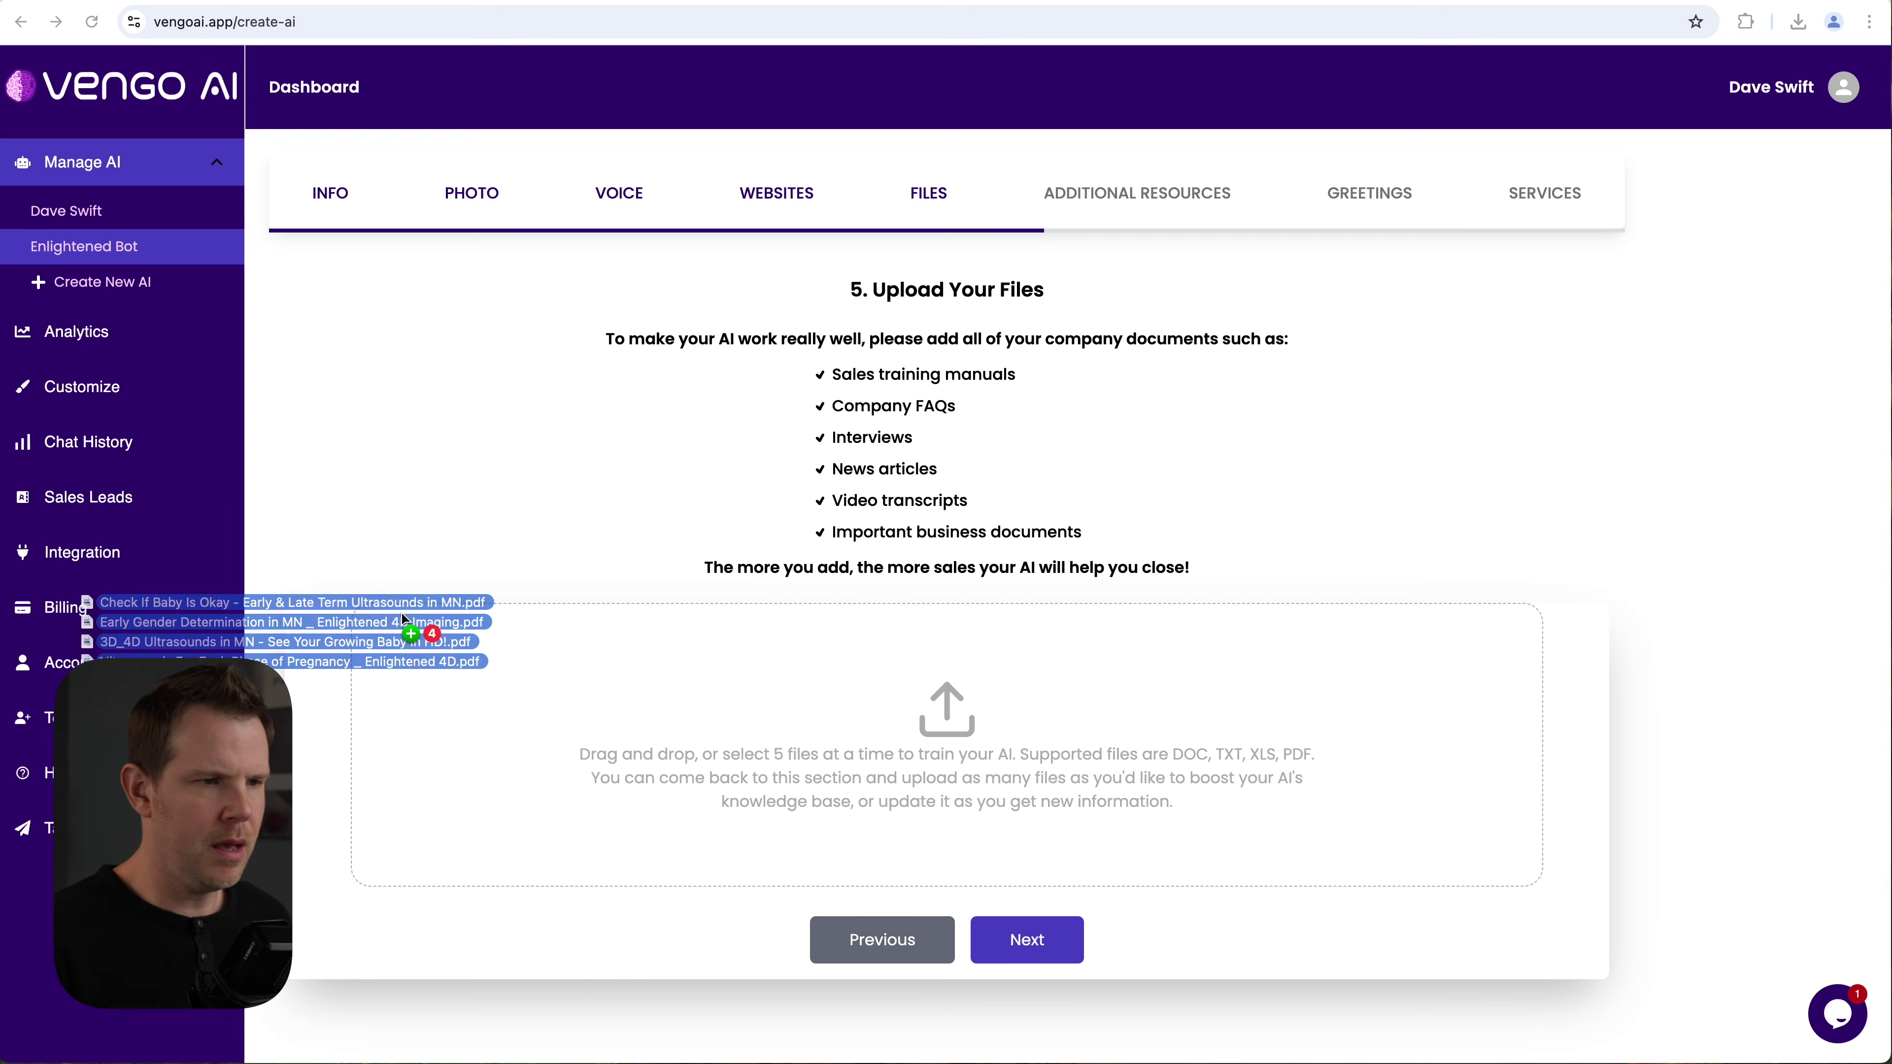
Step: Upload the four PDFs of the ultrasound service pages as training files and continue to the additional resources
left_click_drag(409, 626, 1002, 714)
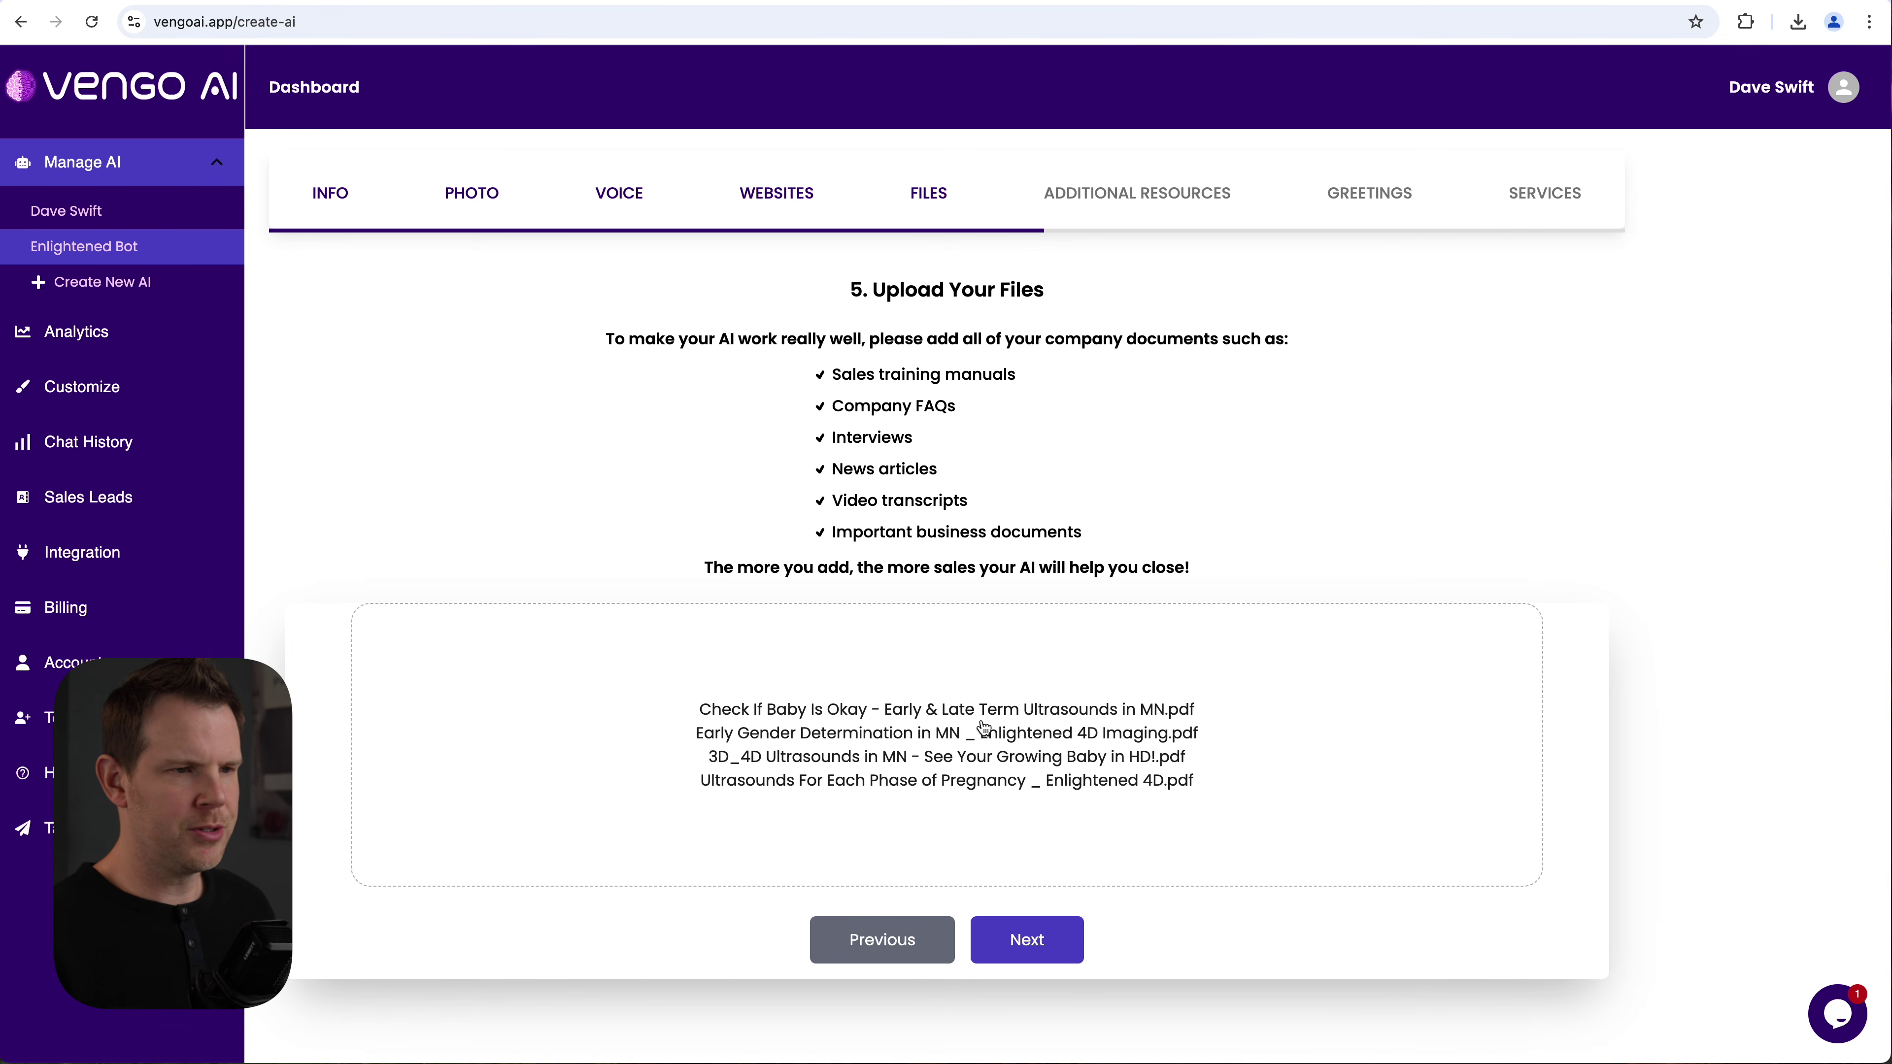
left_click(1060, 952)
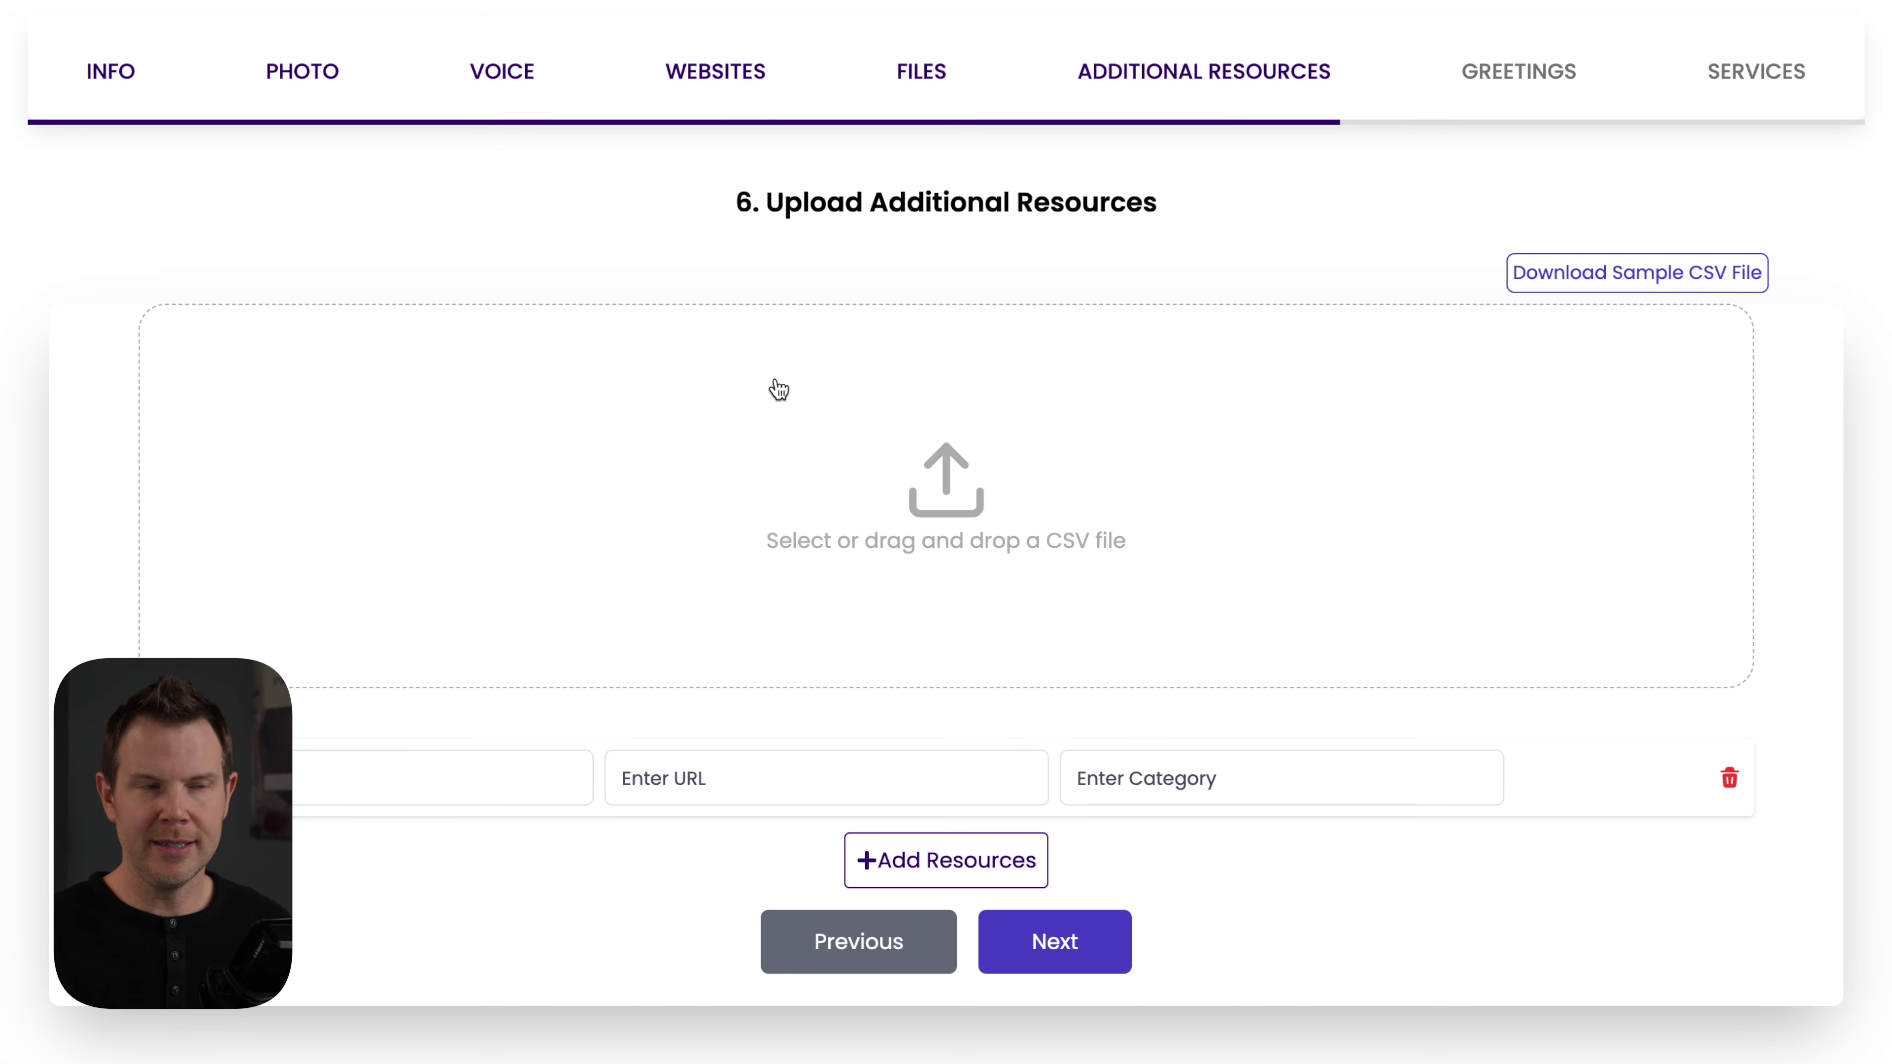
Step: Go back to the Websites stage and look through the business links
left_click(700, 71)
scroll(764, 772, "down", 4)
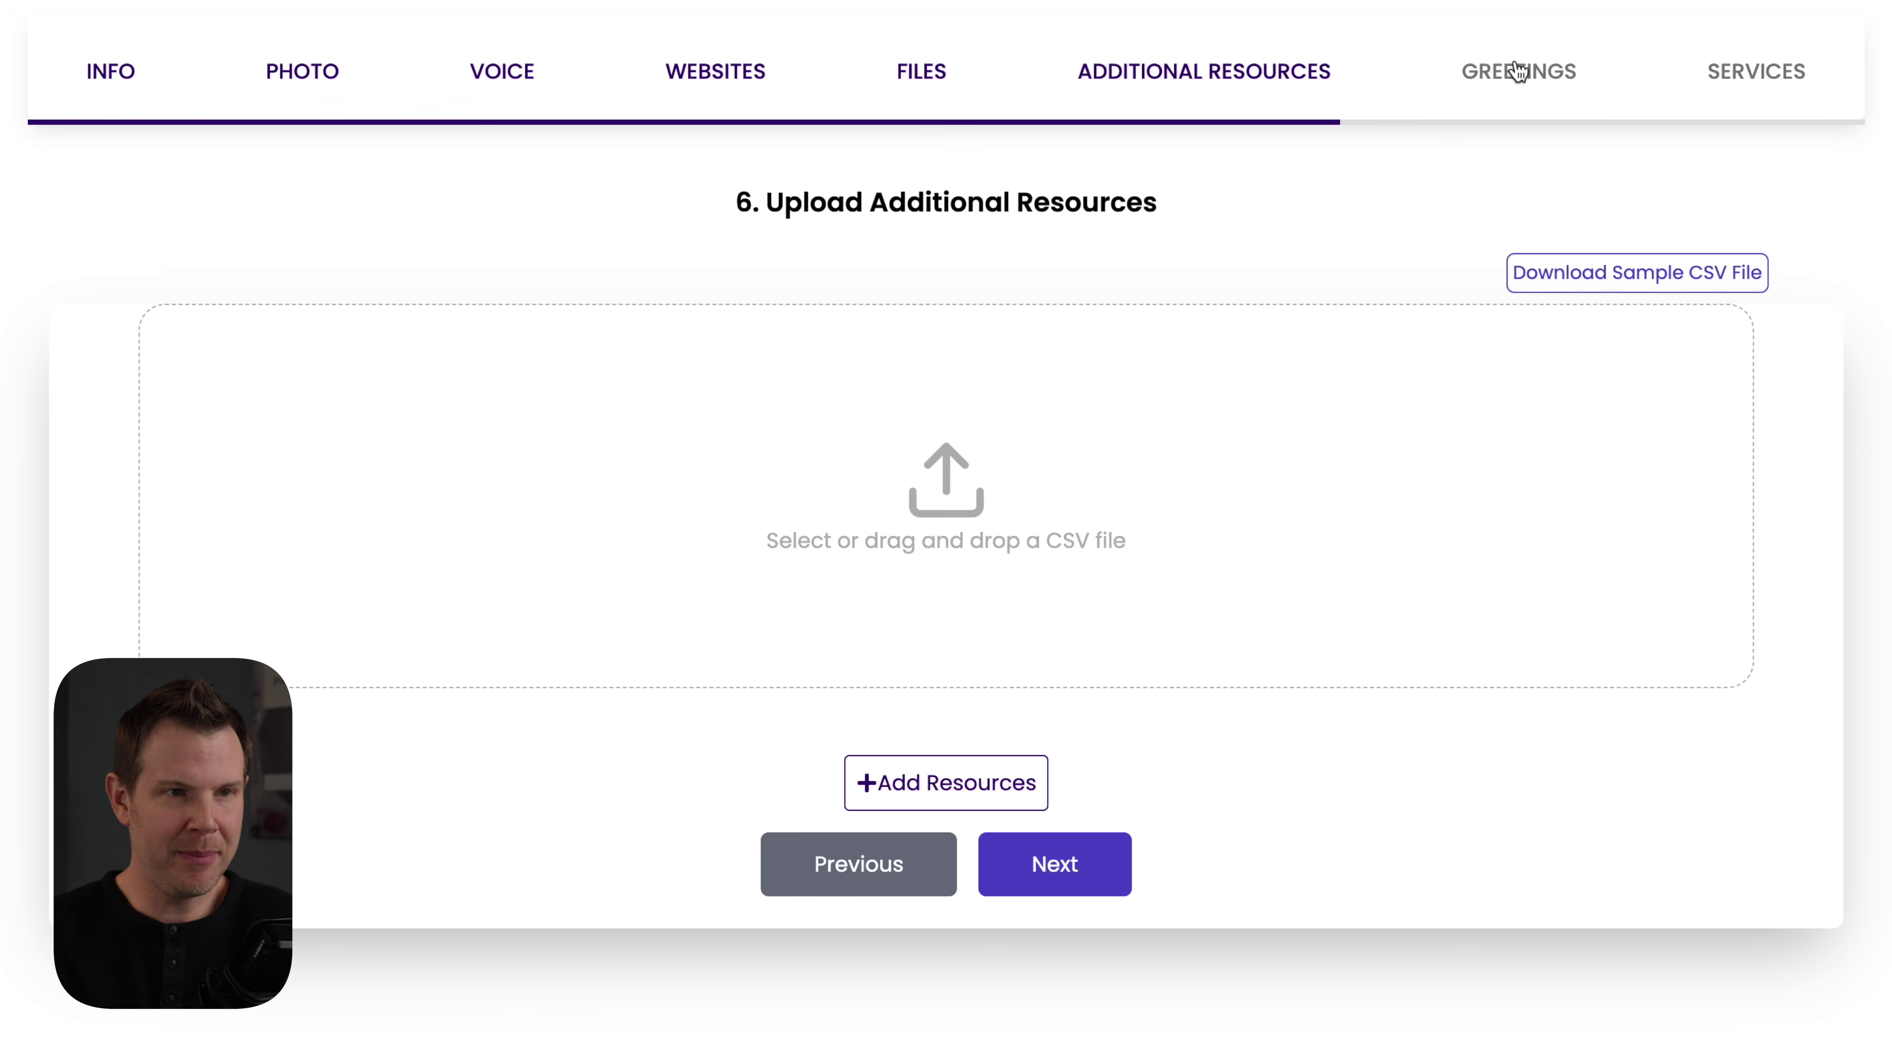
Step: Skip the additional resources, go to the customer greetings, and add one more greeting field after the Fifth Greeting
left_click(1524, 76)
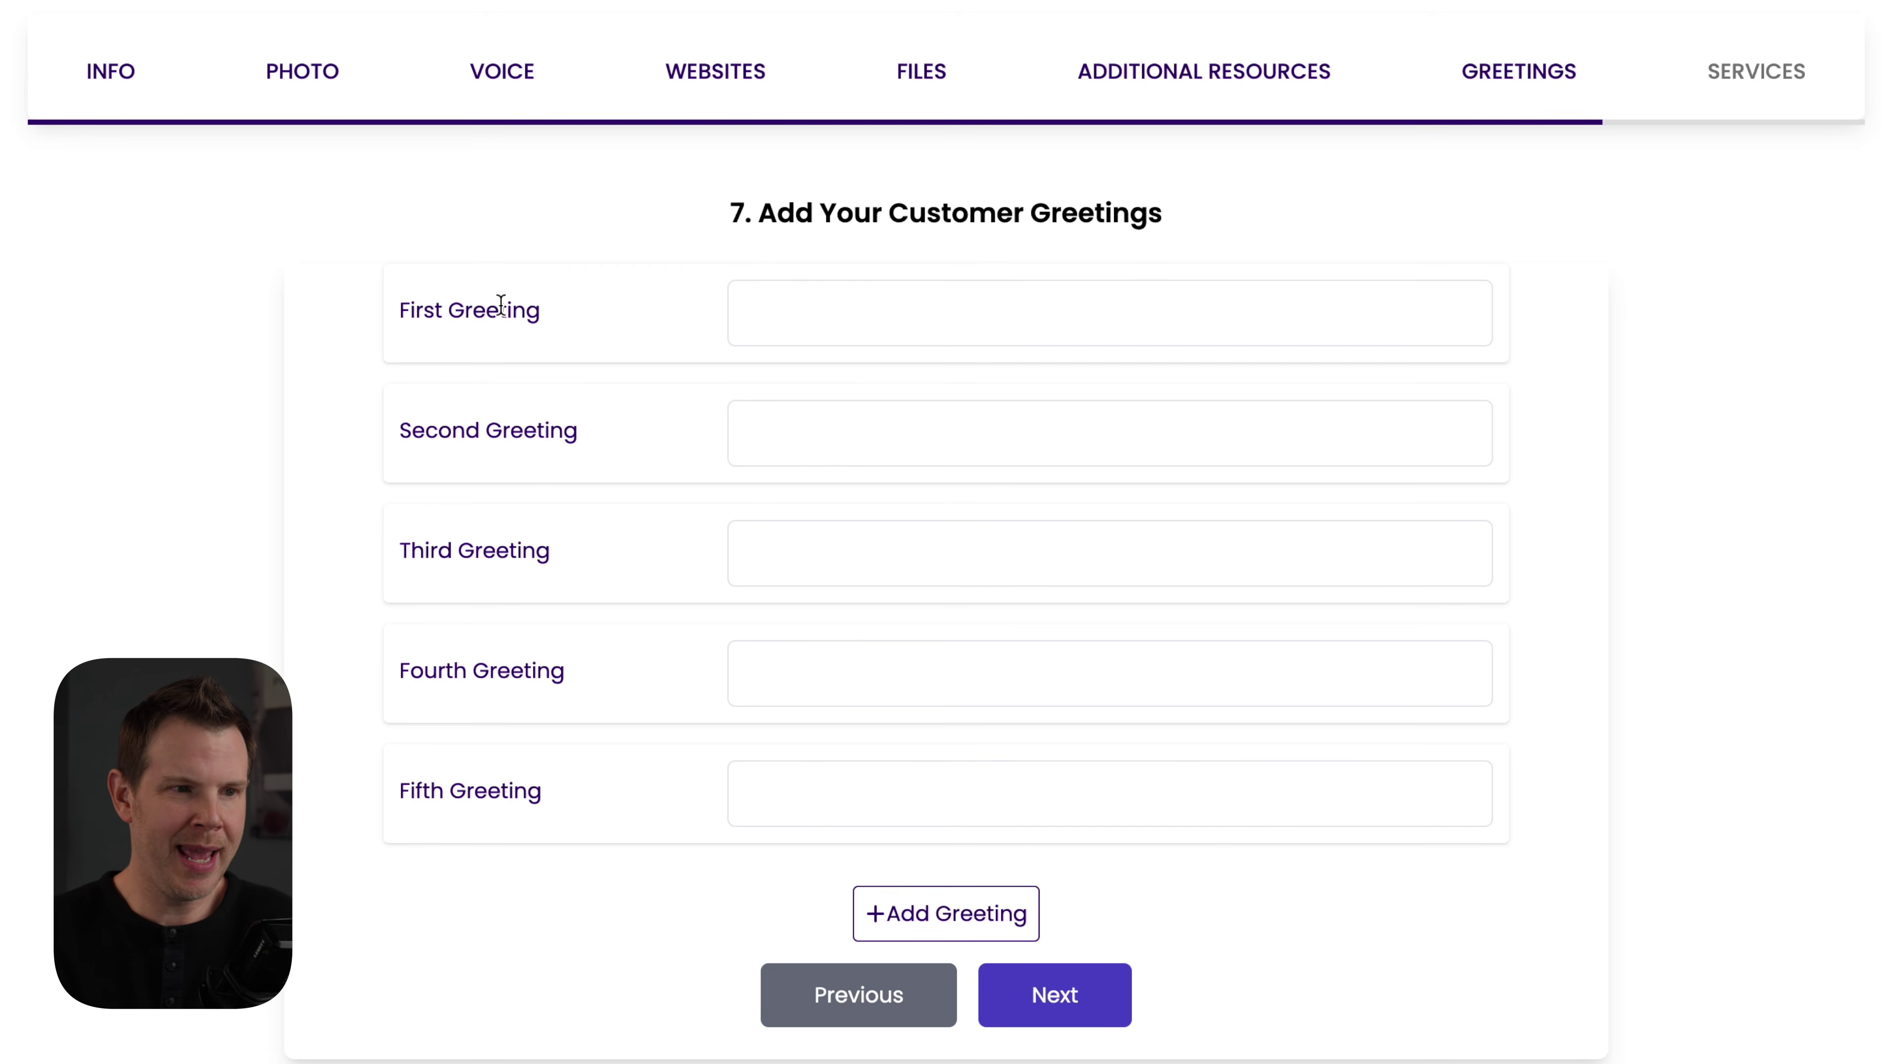
left_click(952, 913)
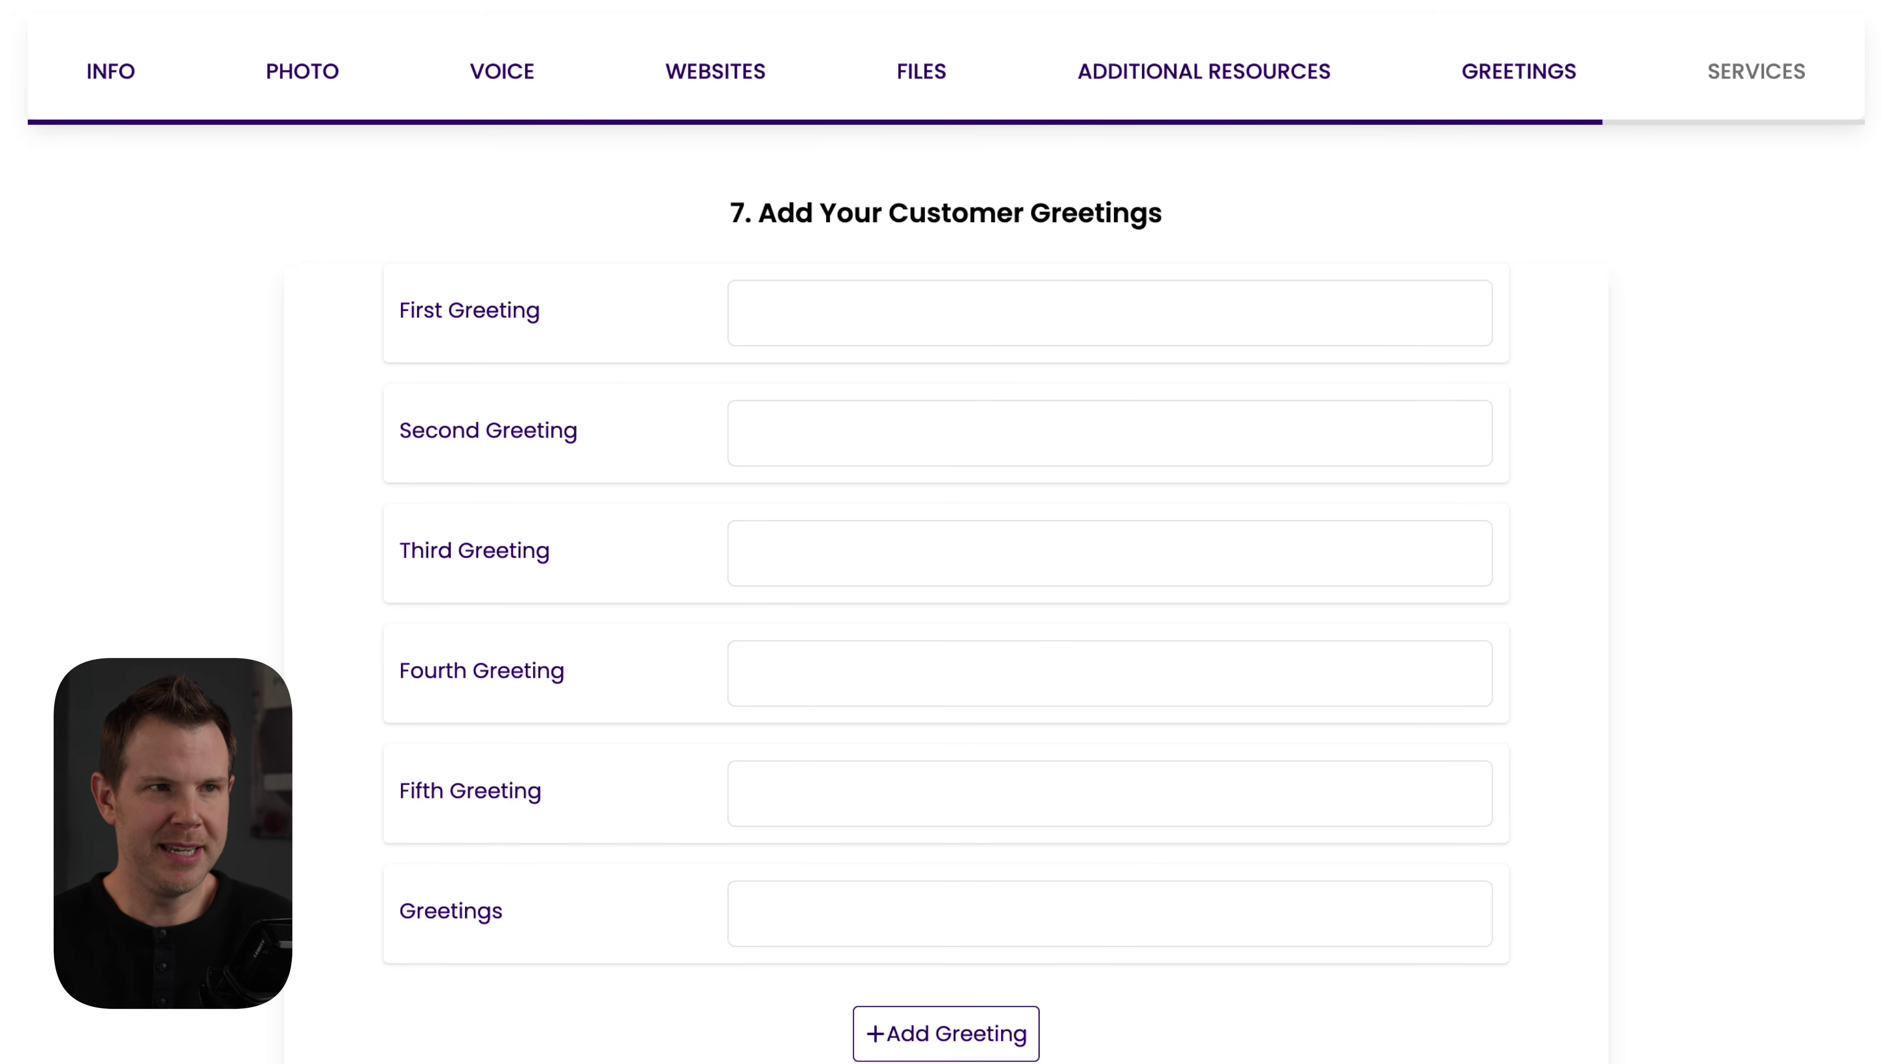
left_click(1302, 906)
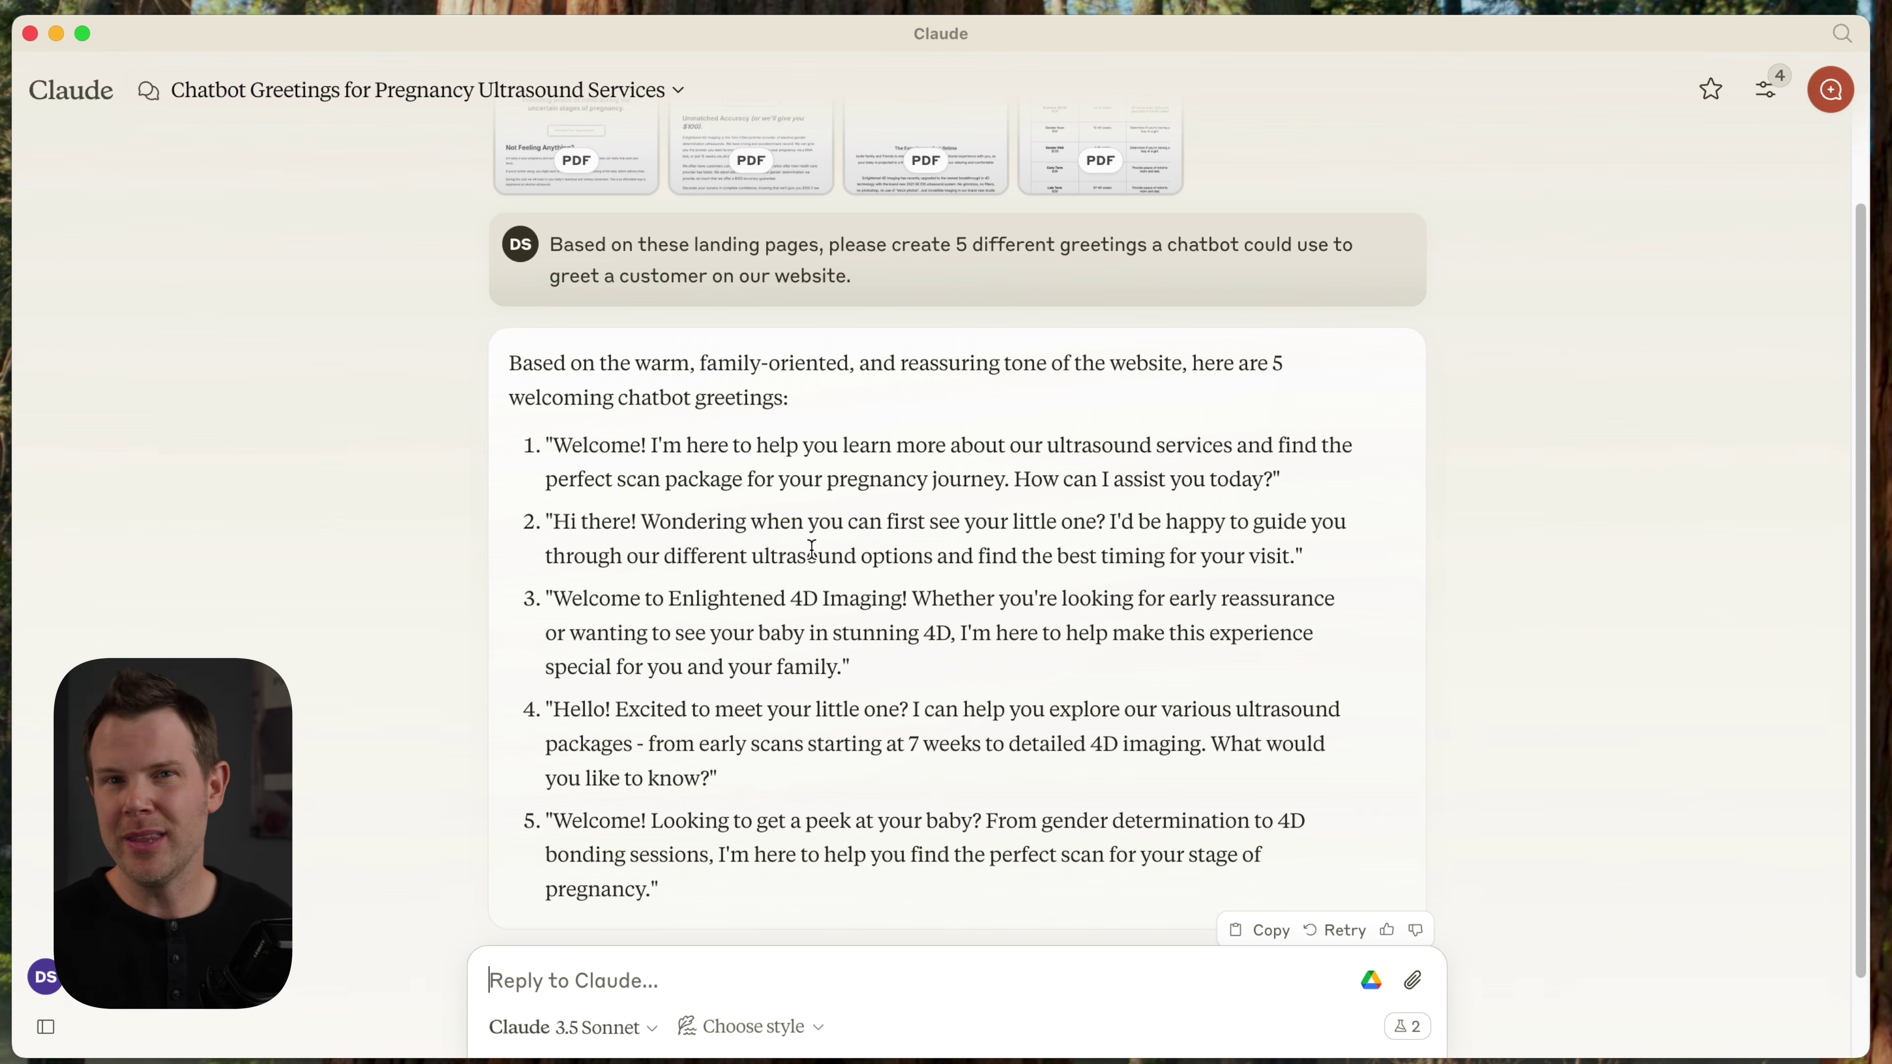
Step: Switch to Claude and review the chatbot greetings written from the landing page PDFs
scroll(942, 418, "up", 3)
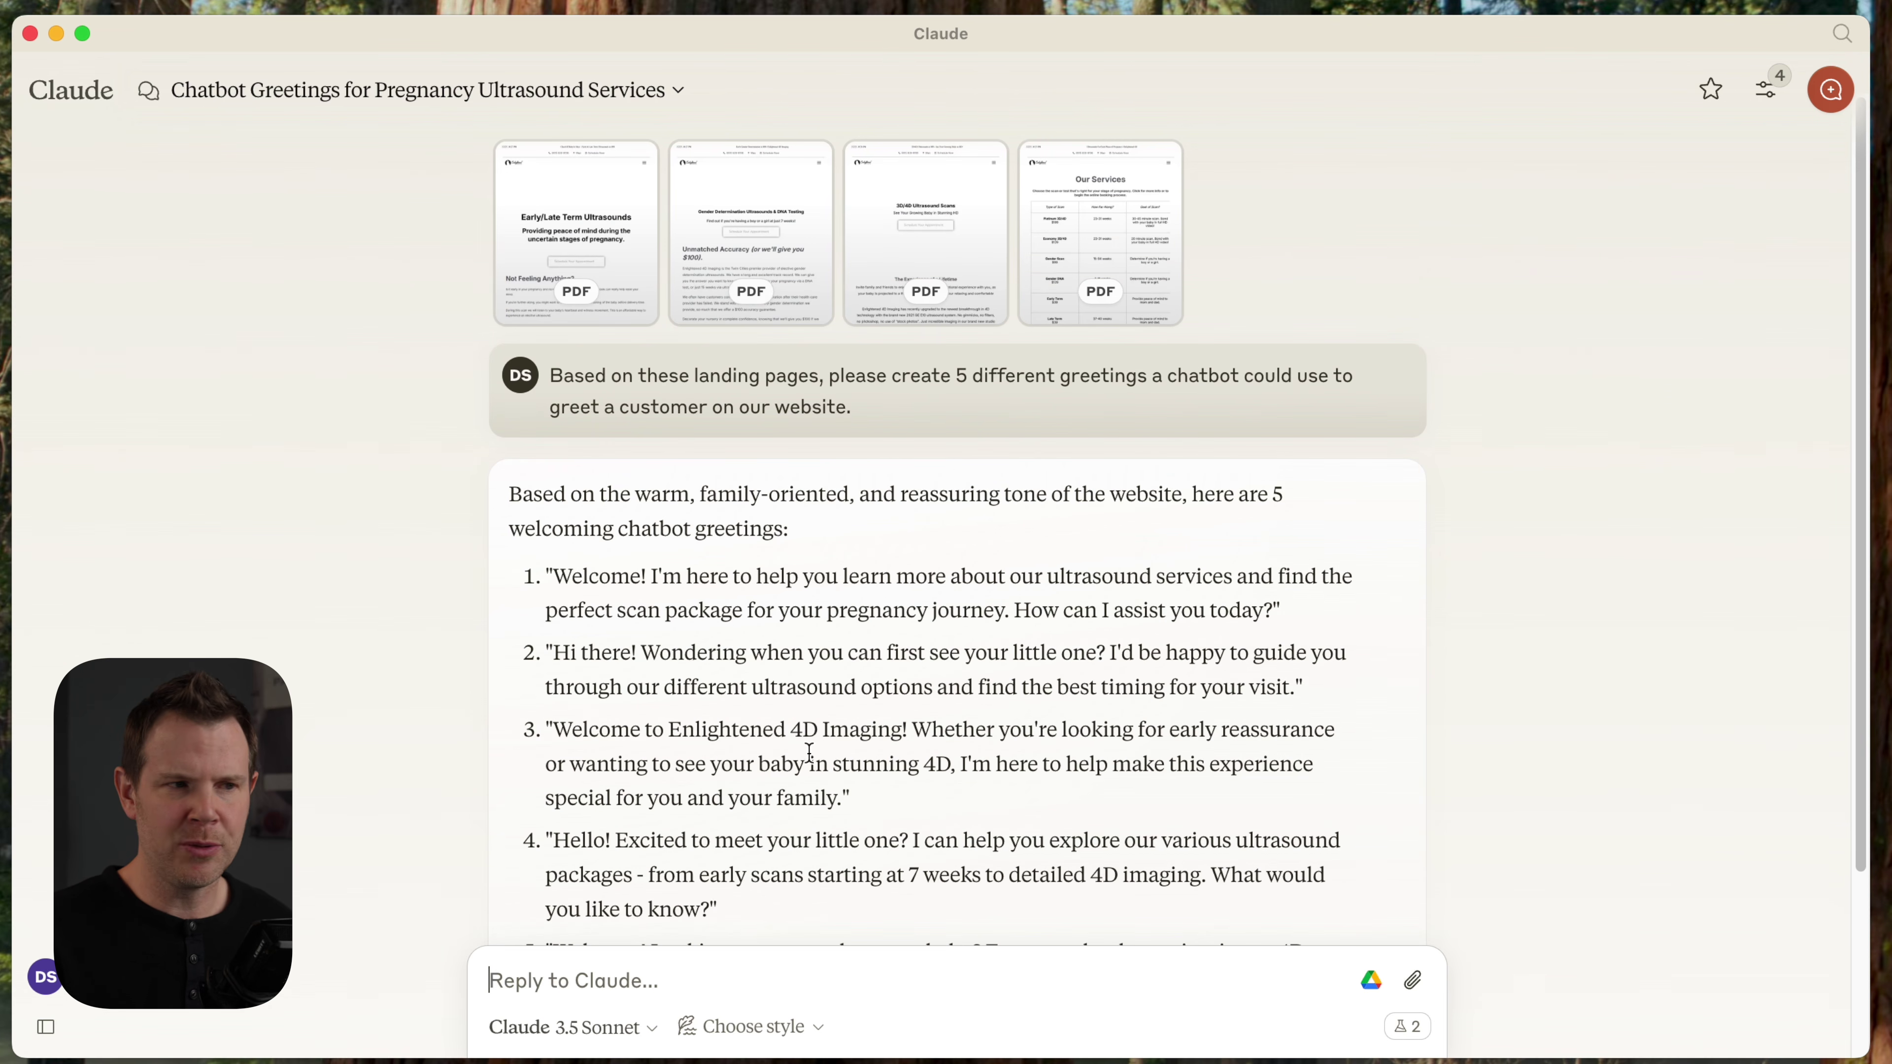
scroll(808, 753, "down", 3)
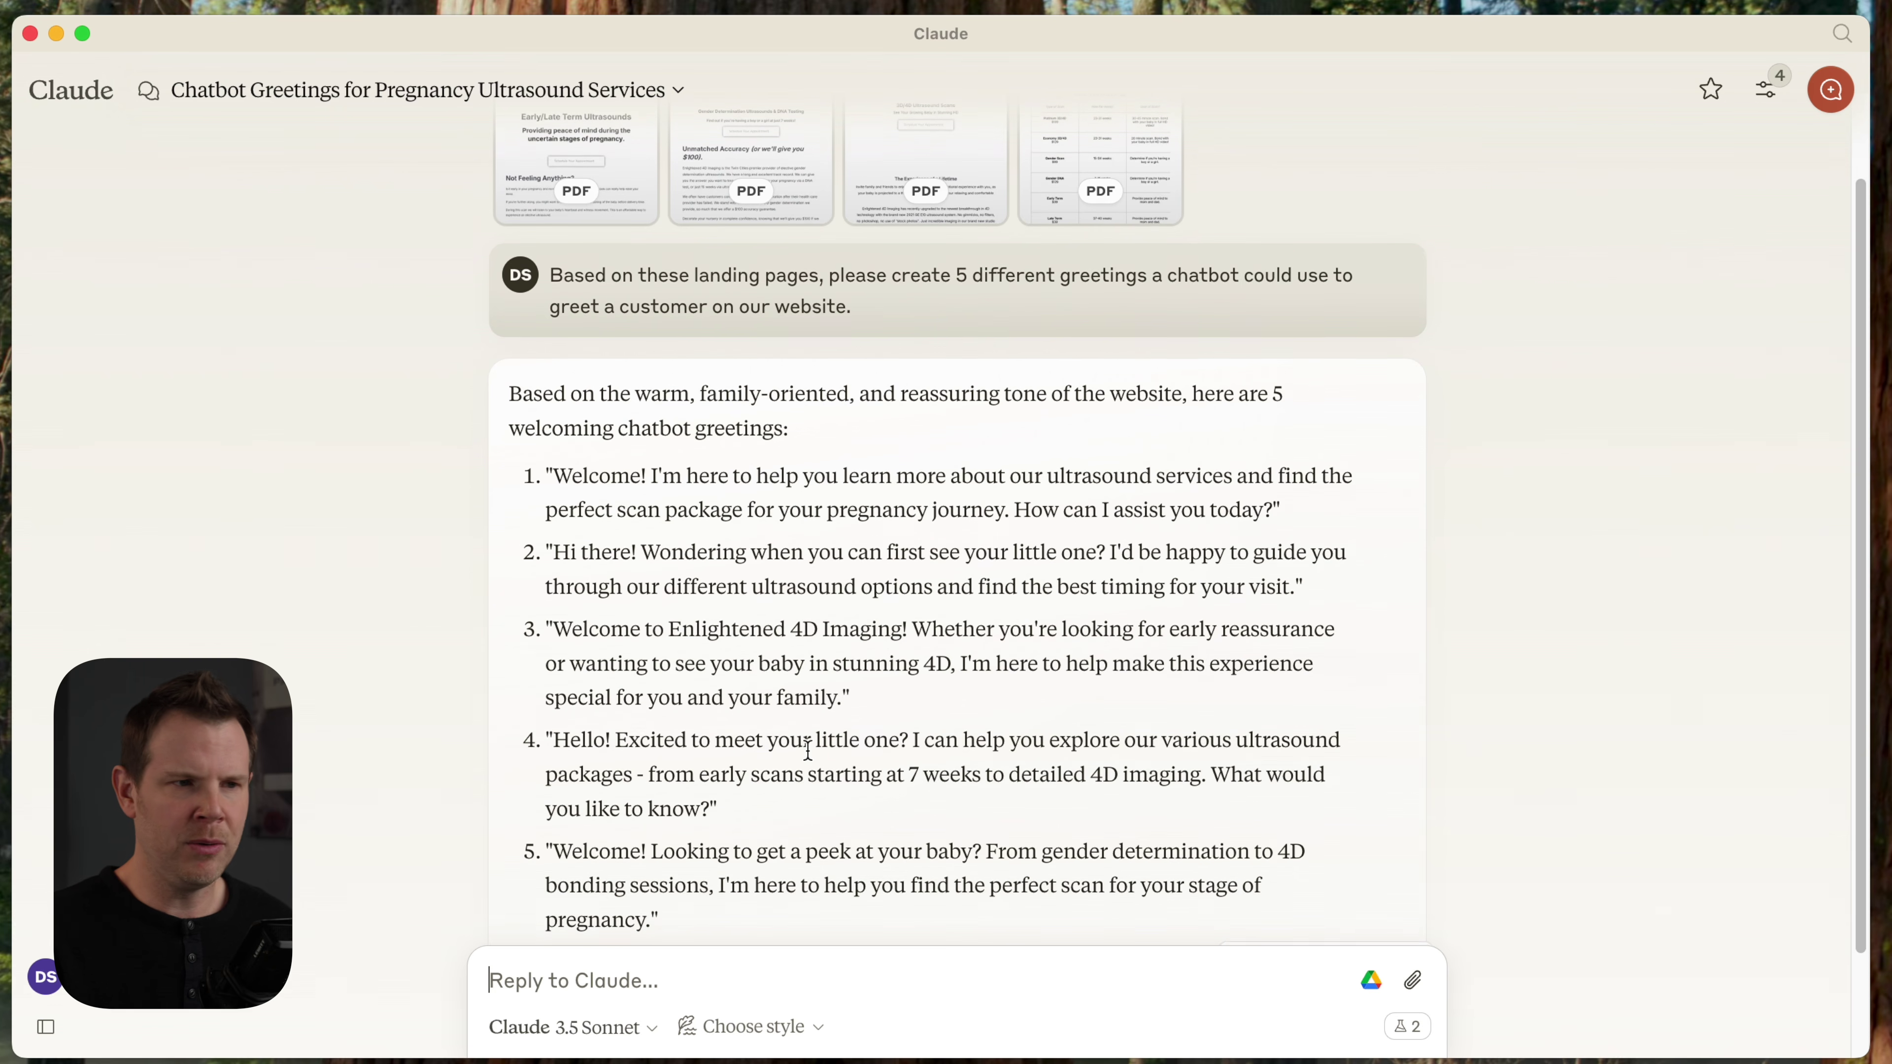
Step: Fill the five customer greetings in Vengo AI with the ultrasound greetings from Claude, save them and continue to the business services
scroll(809, 752, "down", 3)
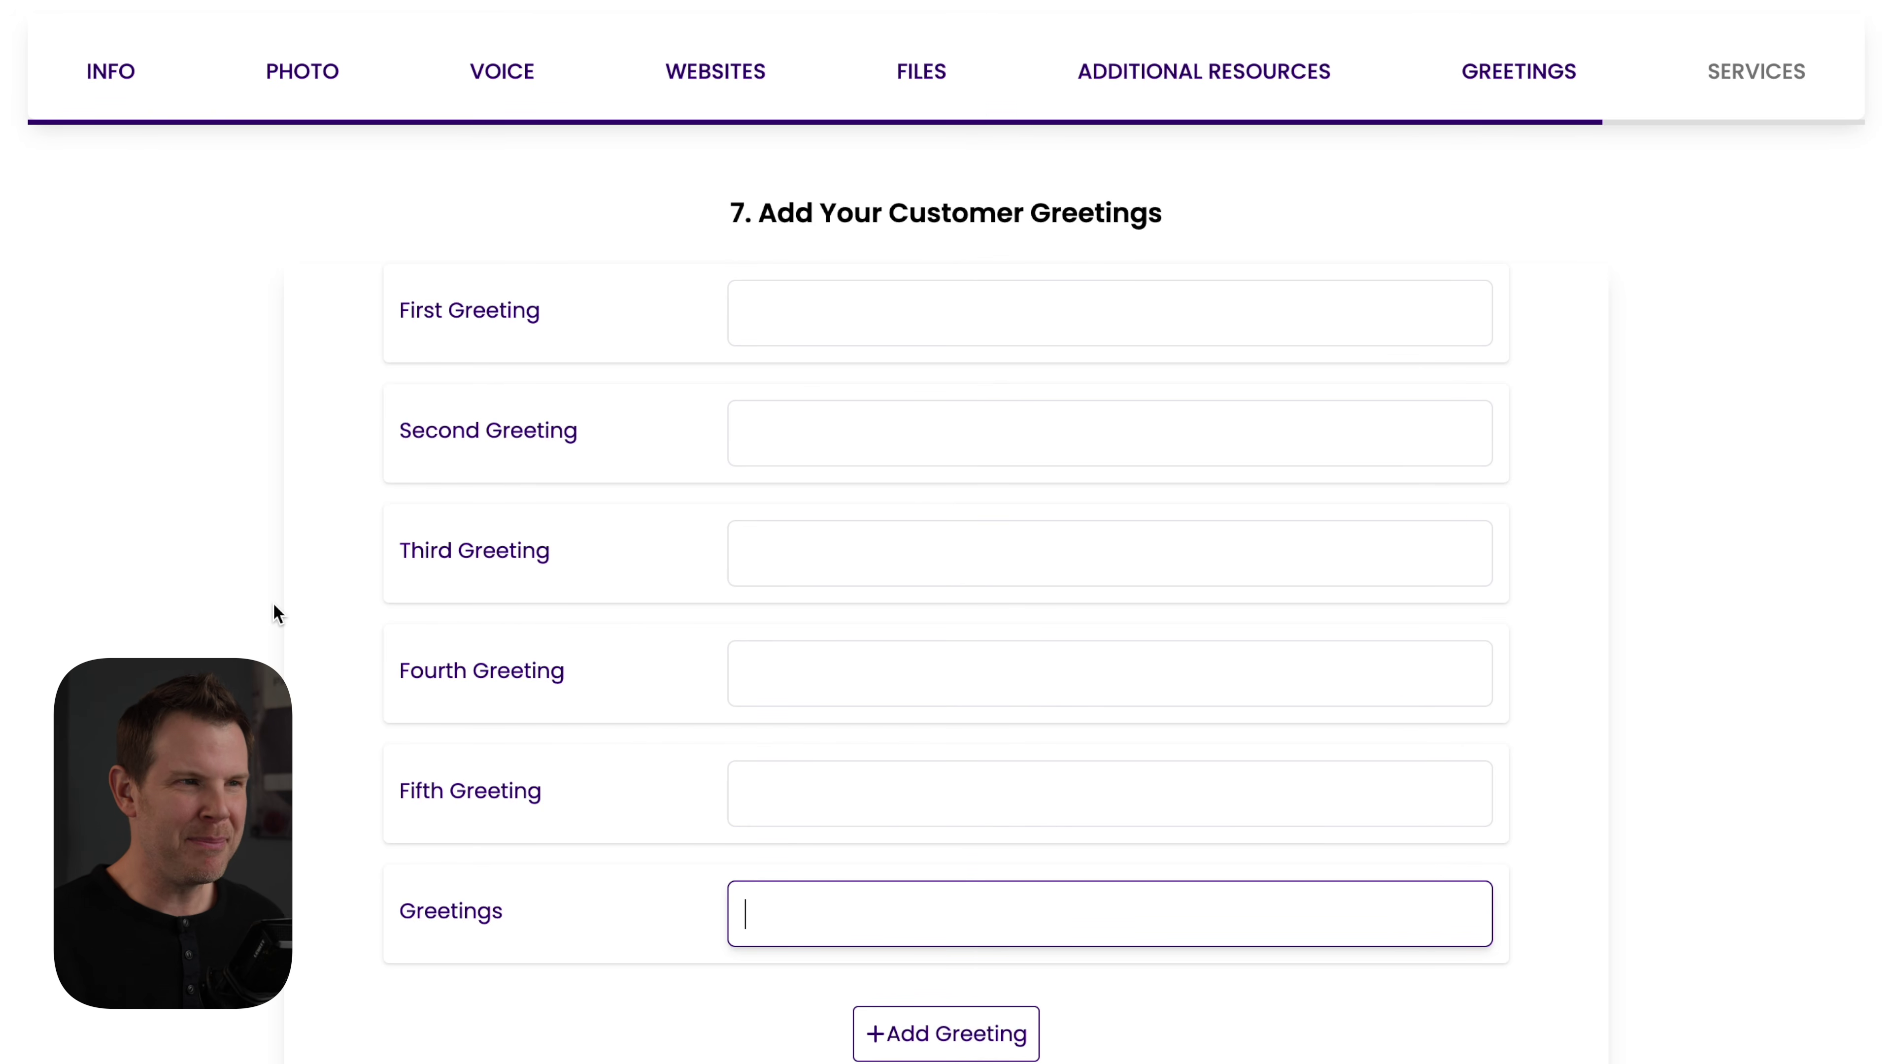
left_click(786, 328)
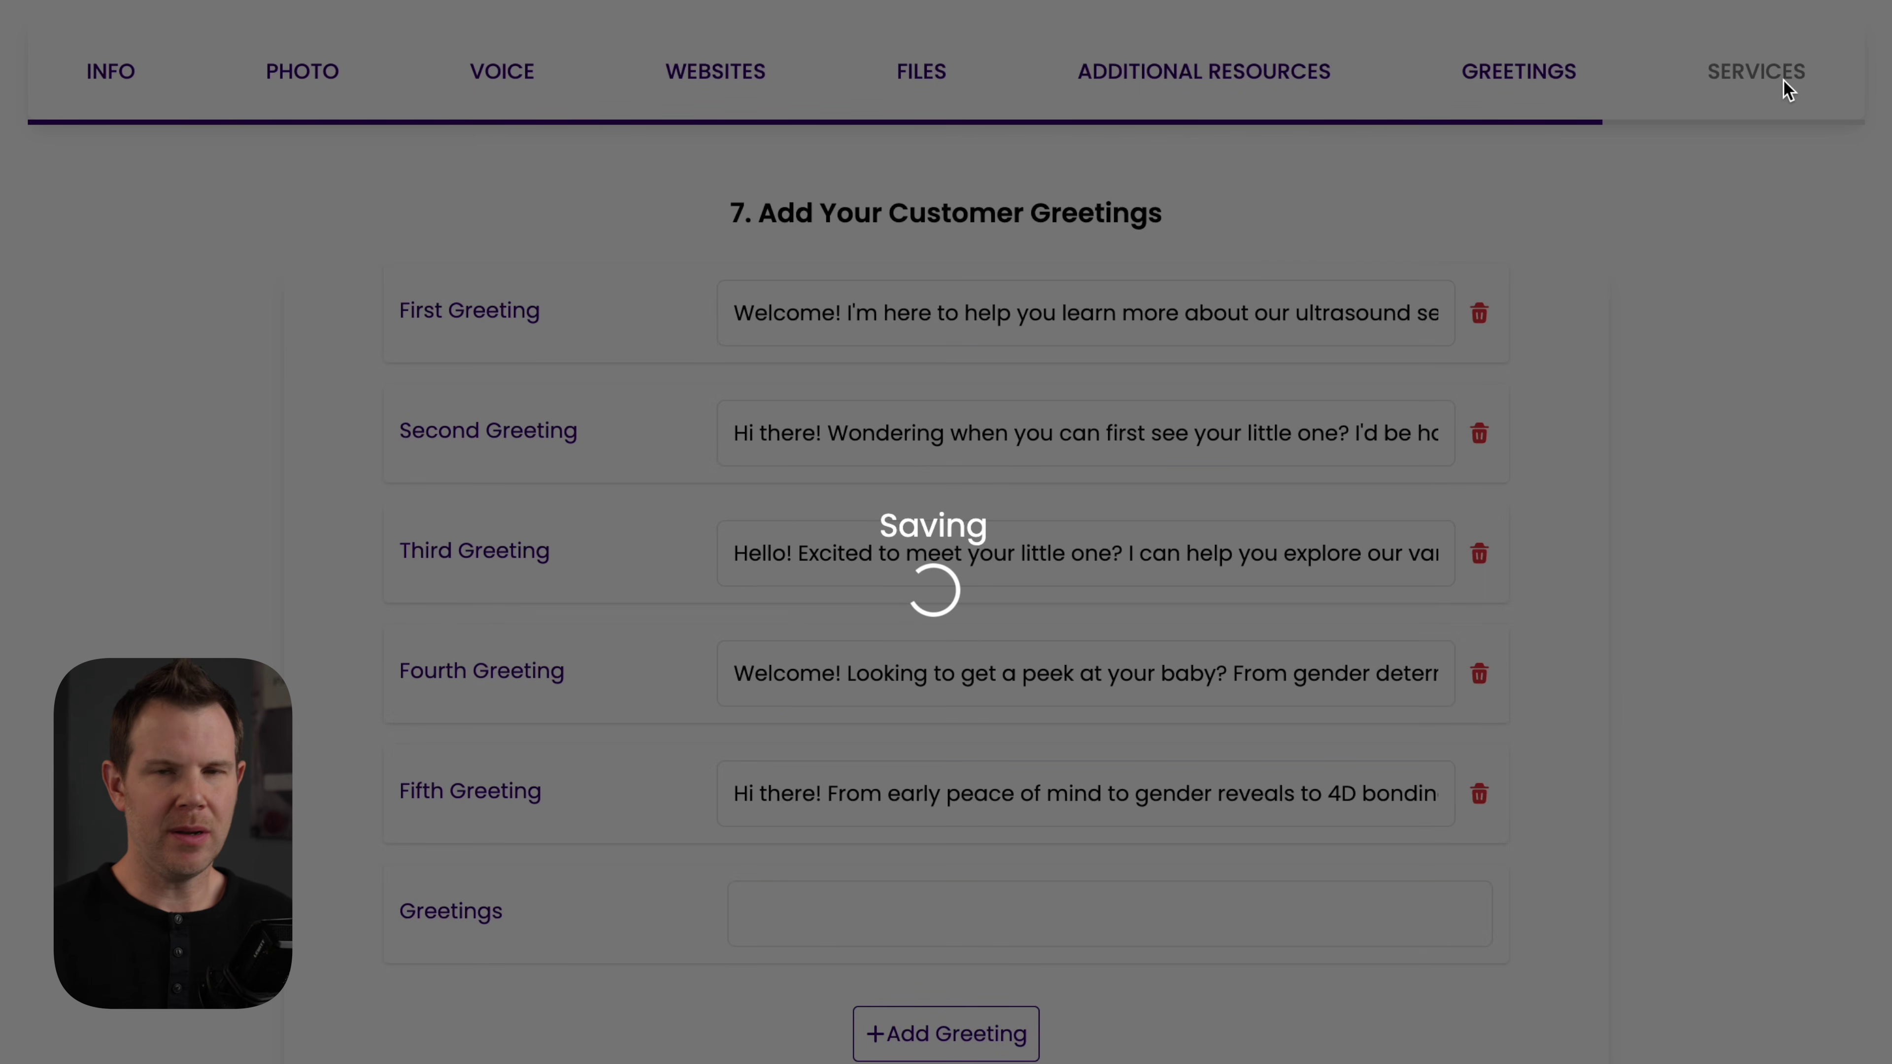
left_click(1784, 82)
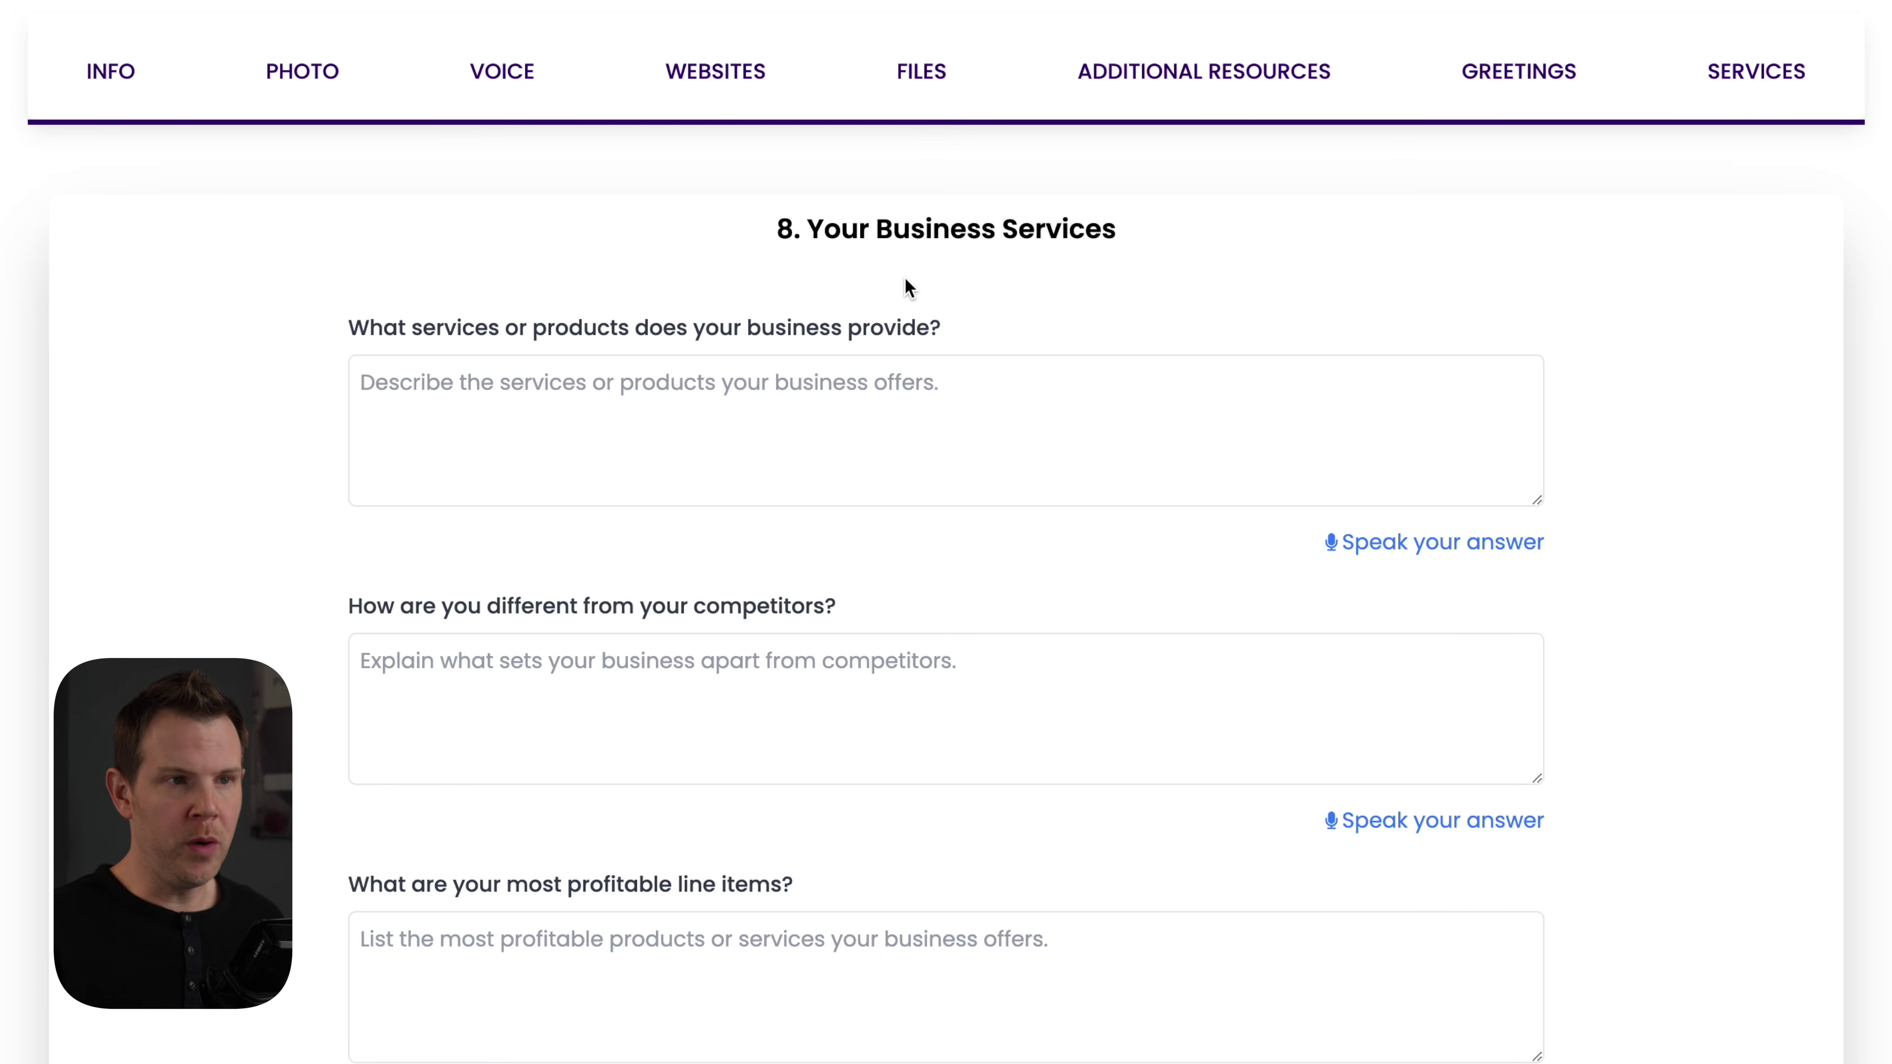
Step: Paste the prepared answers on the services the business provides, with their prices, and on how it differs from competitors
scroll(1165, 469, "down", 3)
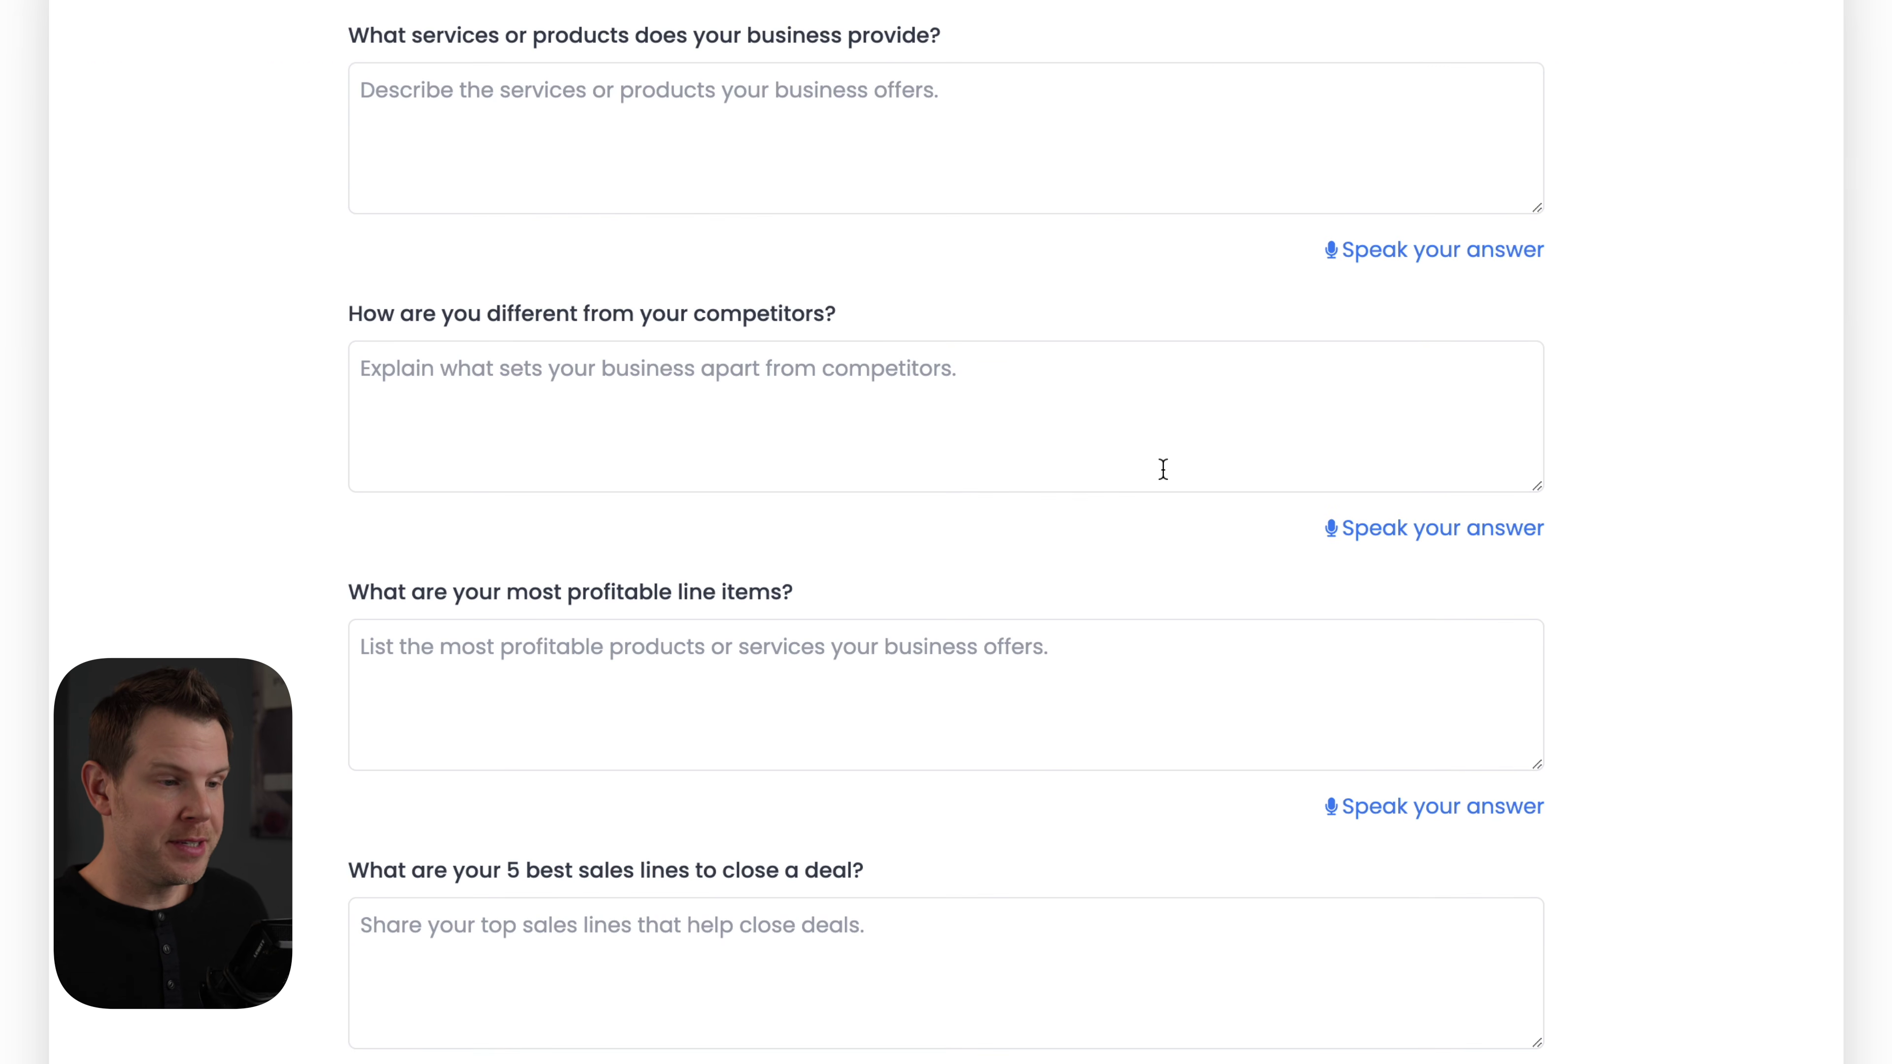
scroll(1151, 489, "up", 1)
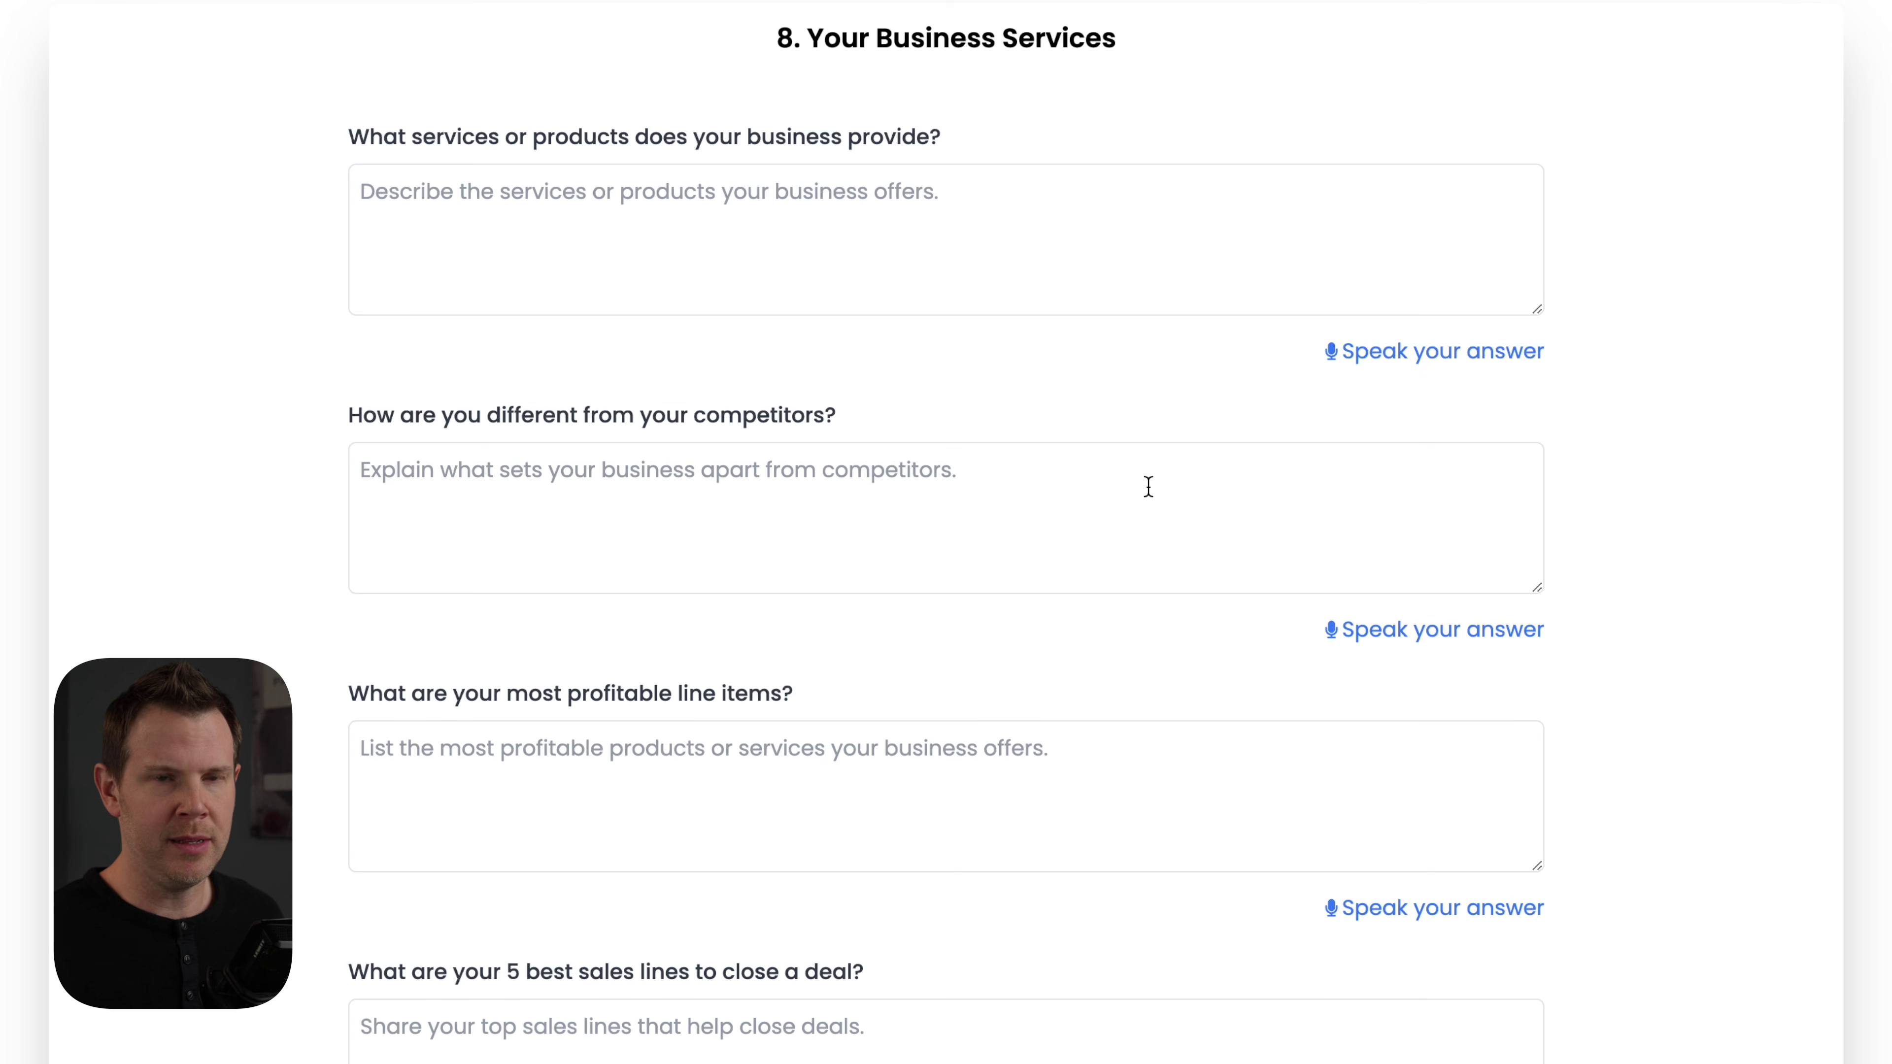
left_click(923, 292)
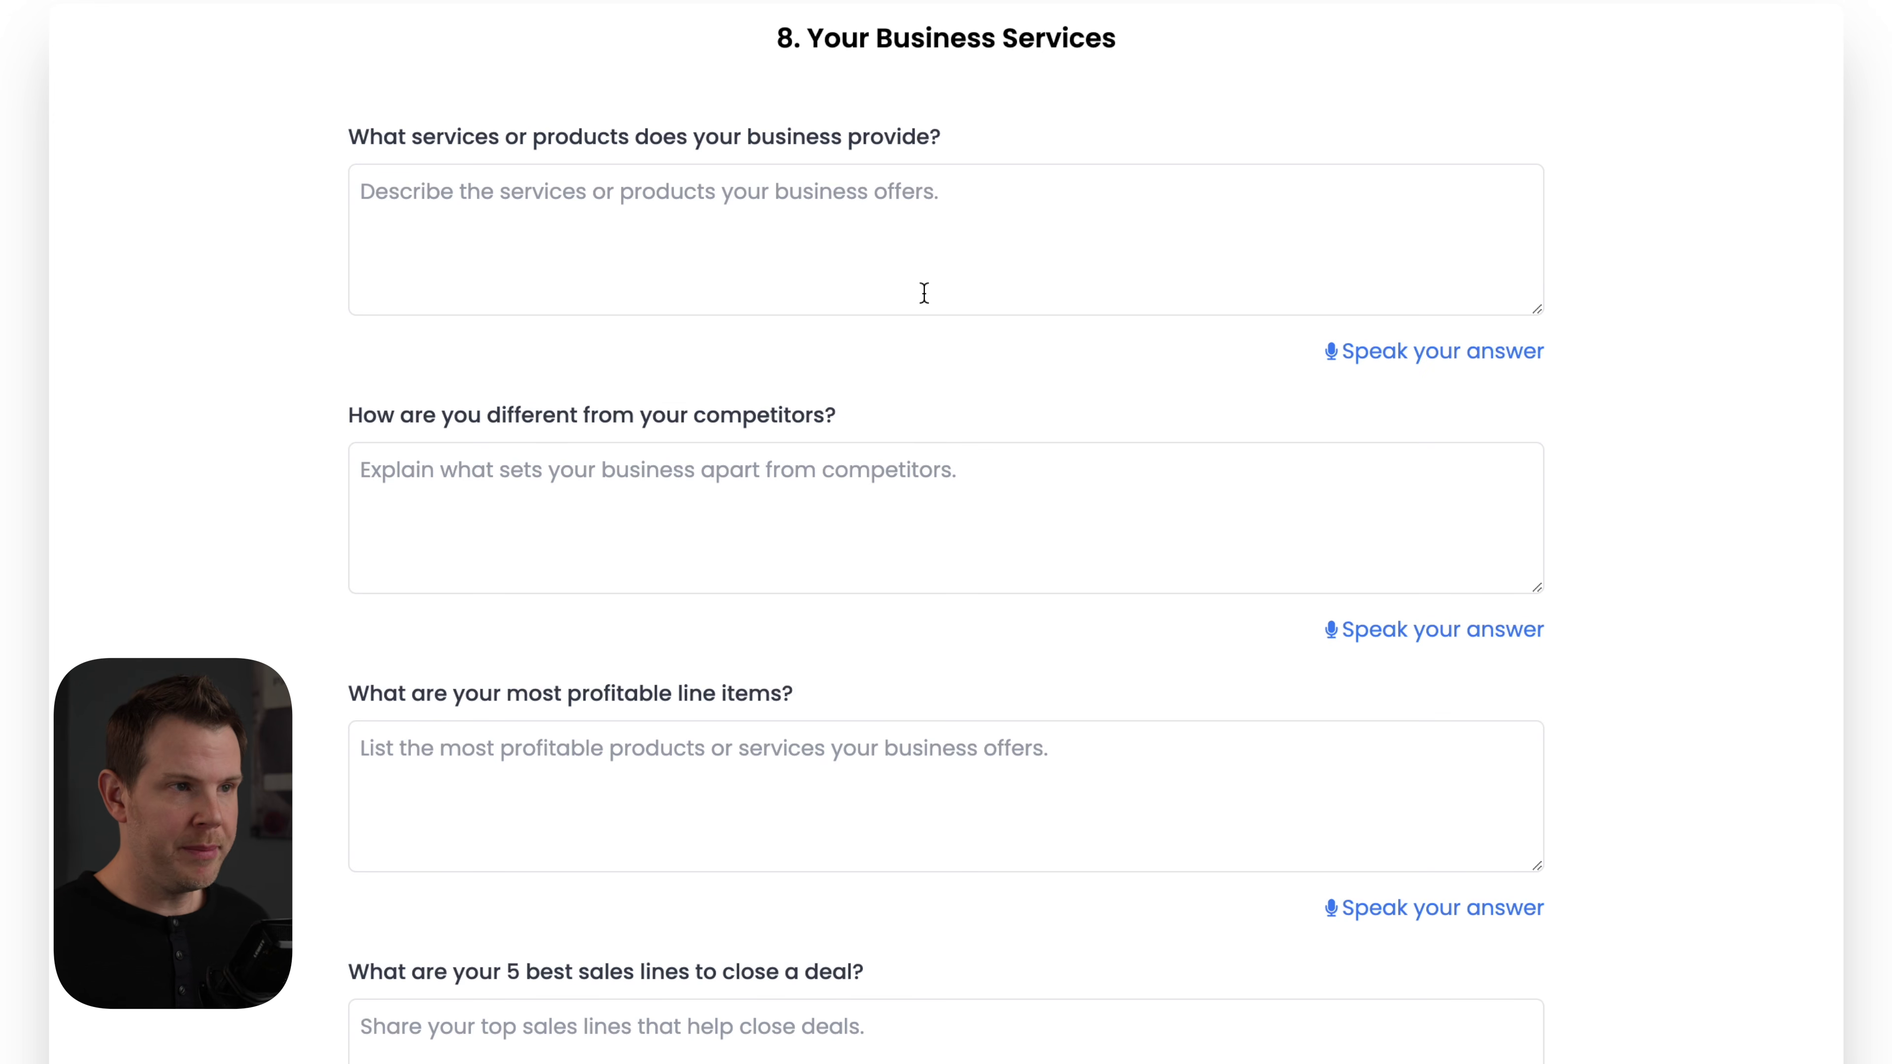
key("ctrl+v")
left_click(621, 469)
key("ctrl+v")
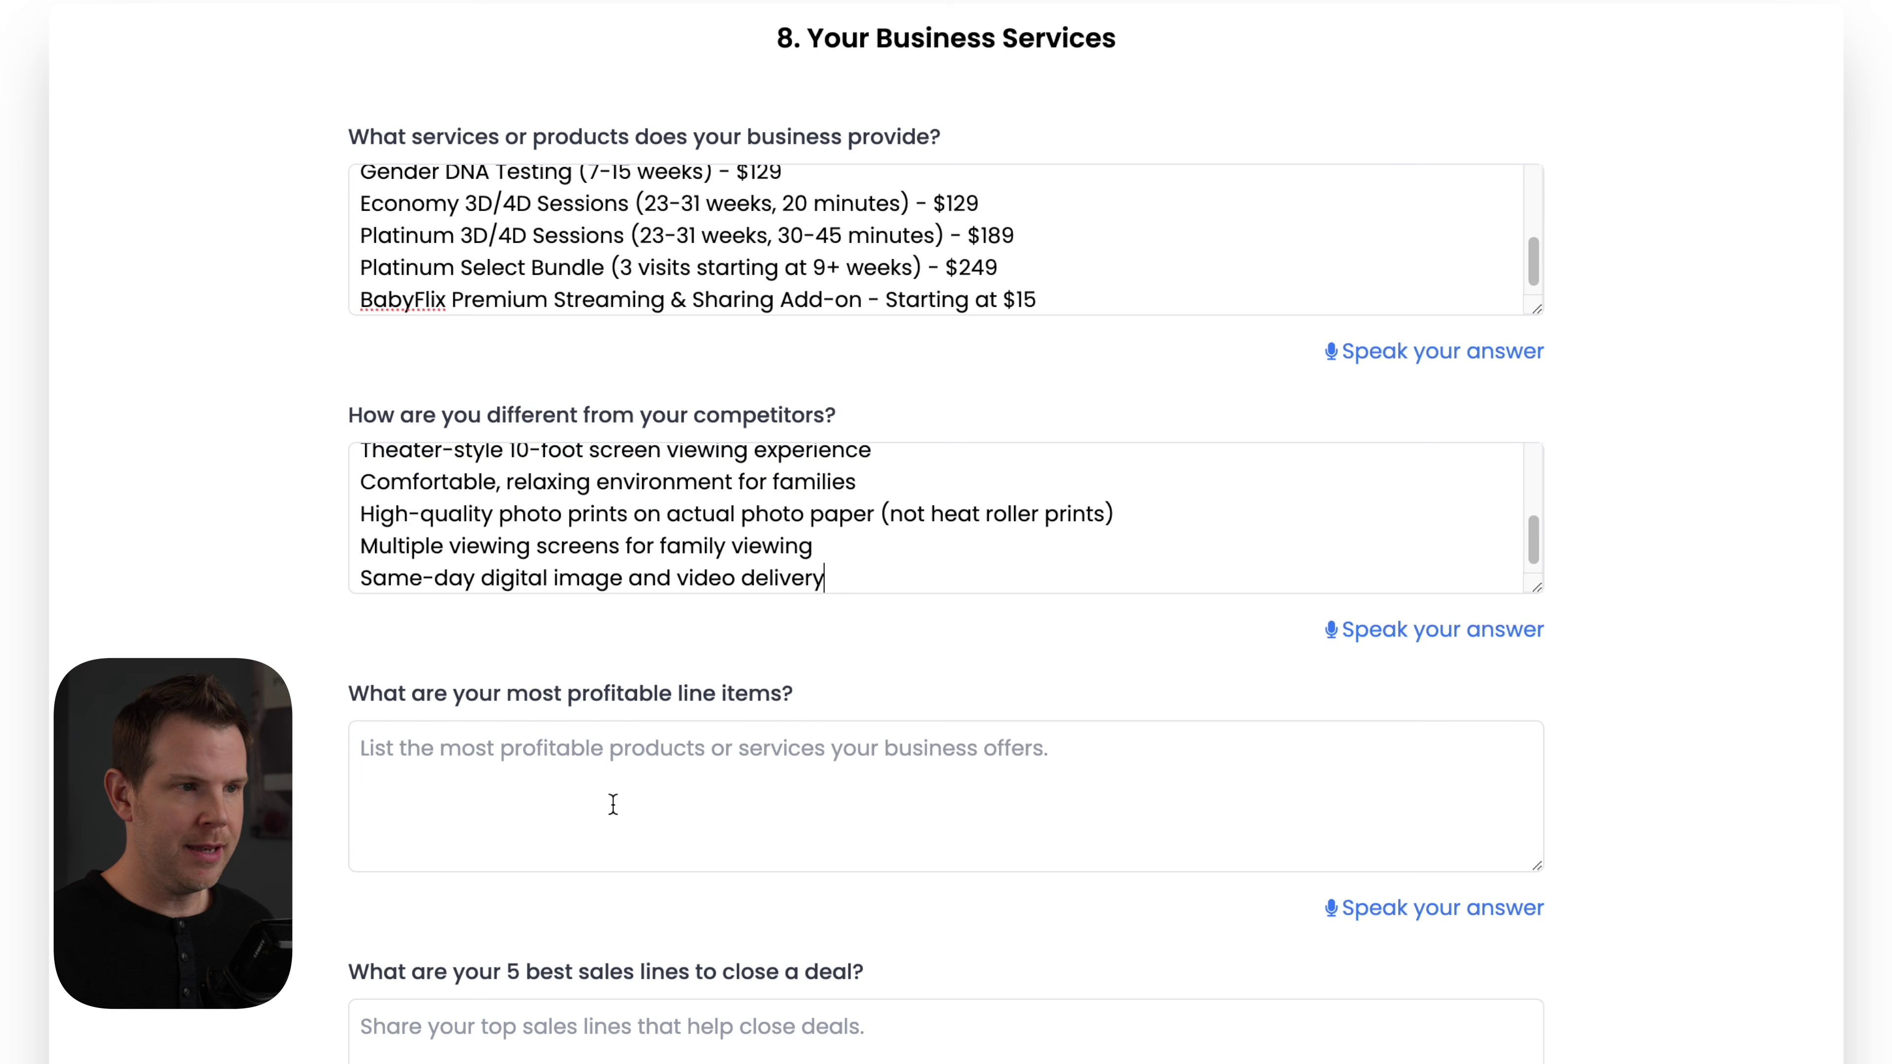
Step: Paste the prepared answers for the most profitable line items and the 5 best sales lines, and submit the business services
left_click(613, 804)
key("ctrl+v")
left_click(609, 1034)
key("ctrl+v")
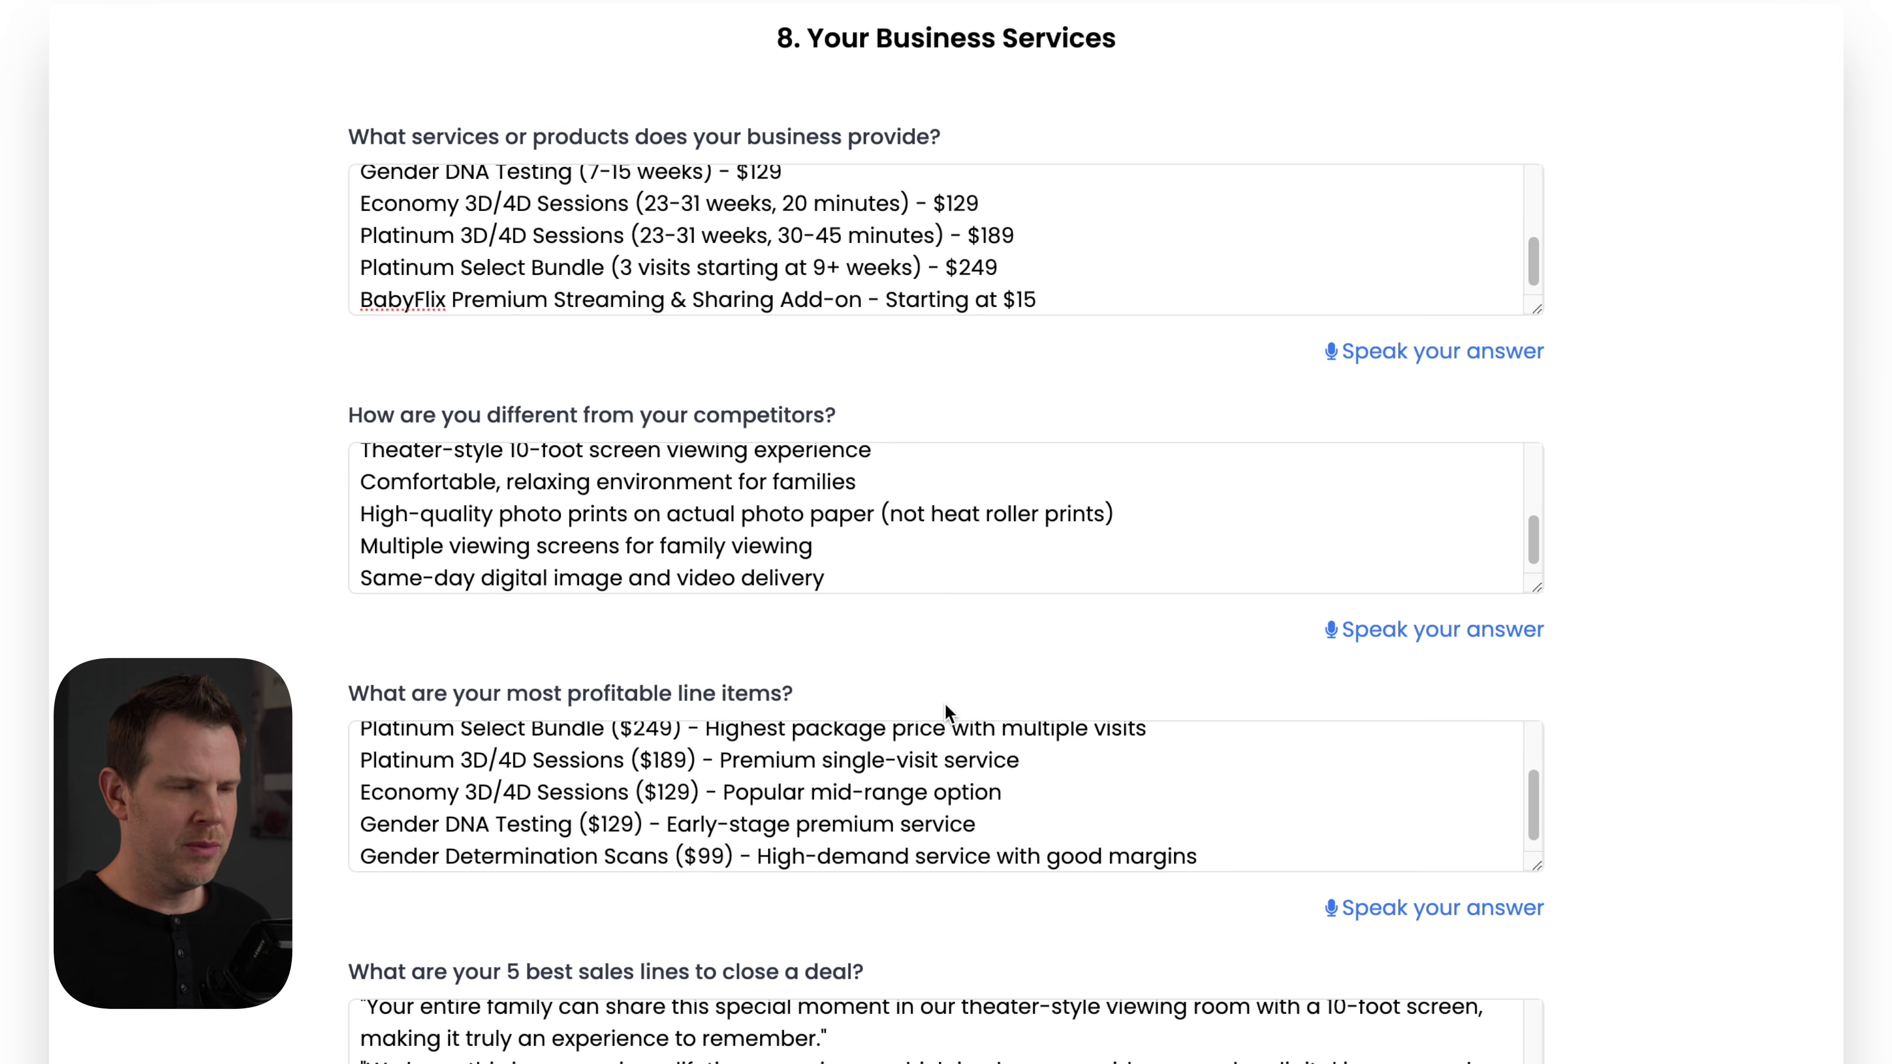
scroll(857, 695, "down", 2)
left_click(1079, 973)
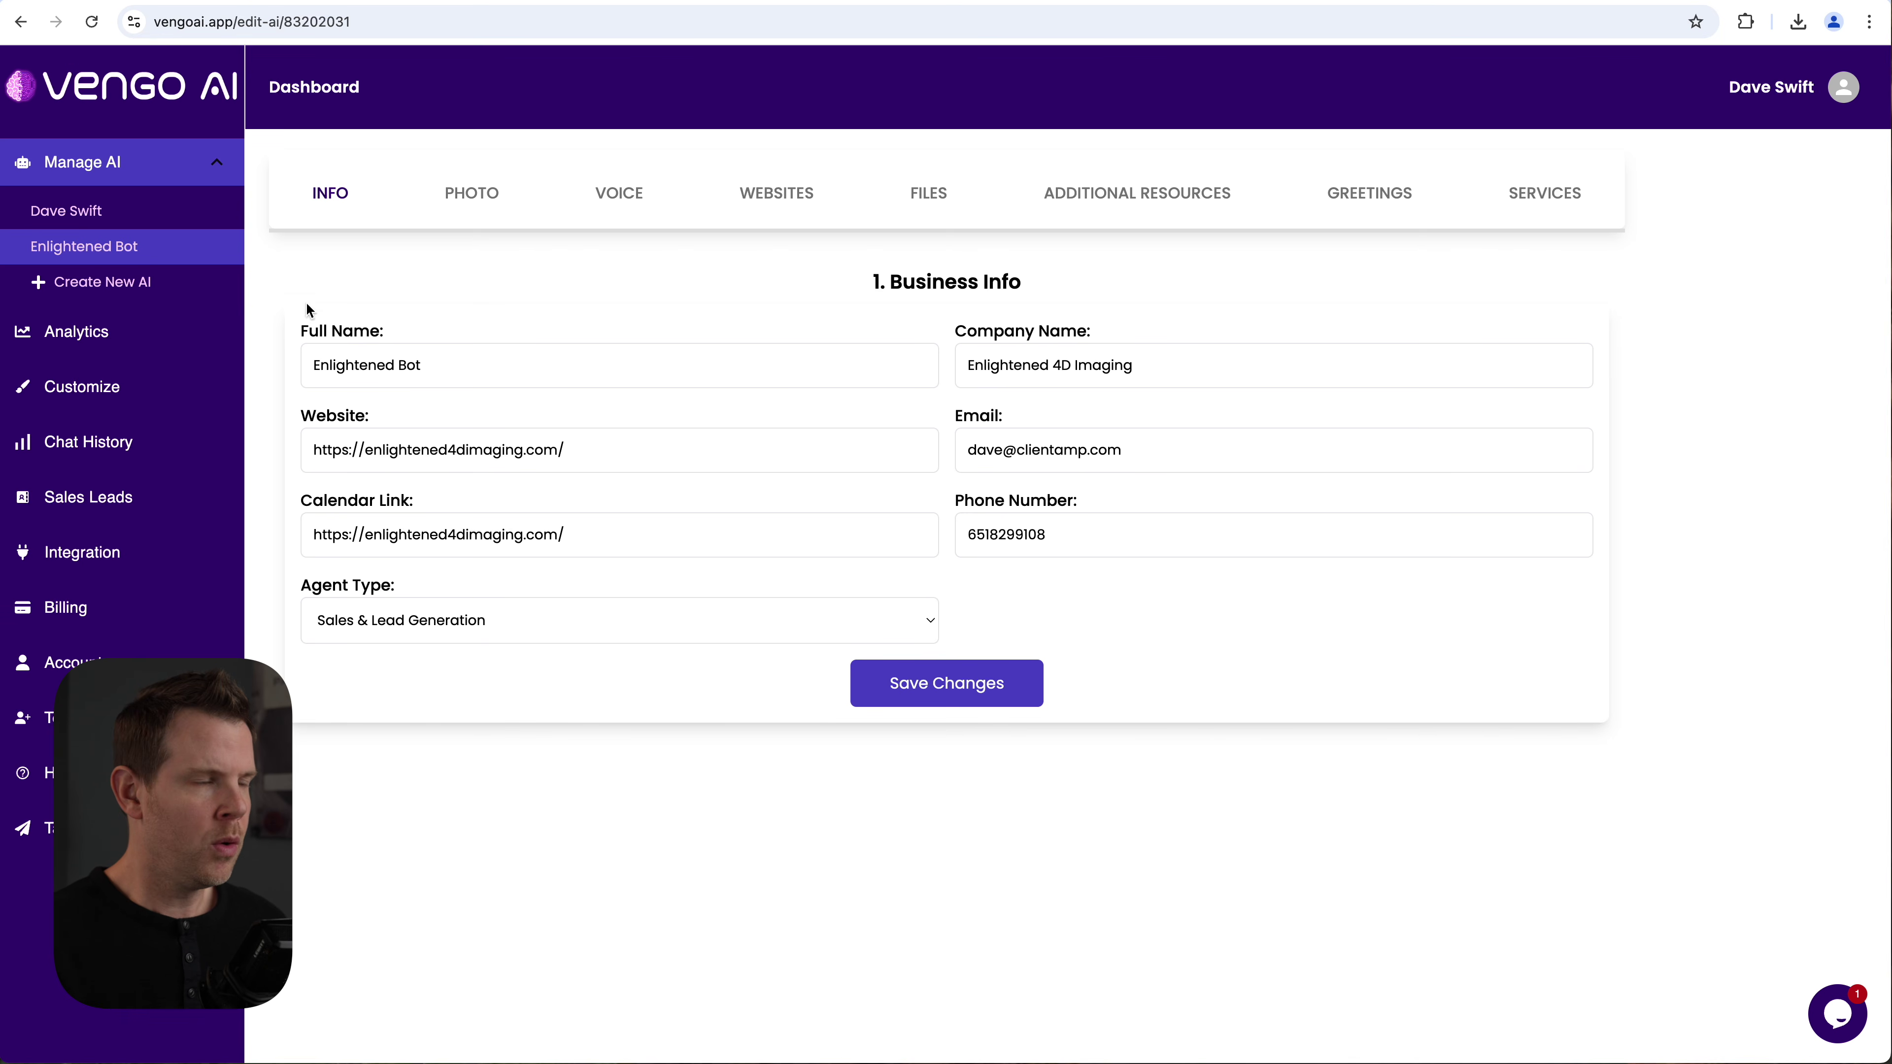
Step: Select Enlightened Bot for integration and copy its embed script to the clipboard
left_click(57, 554)
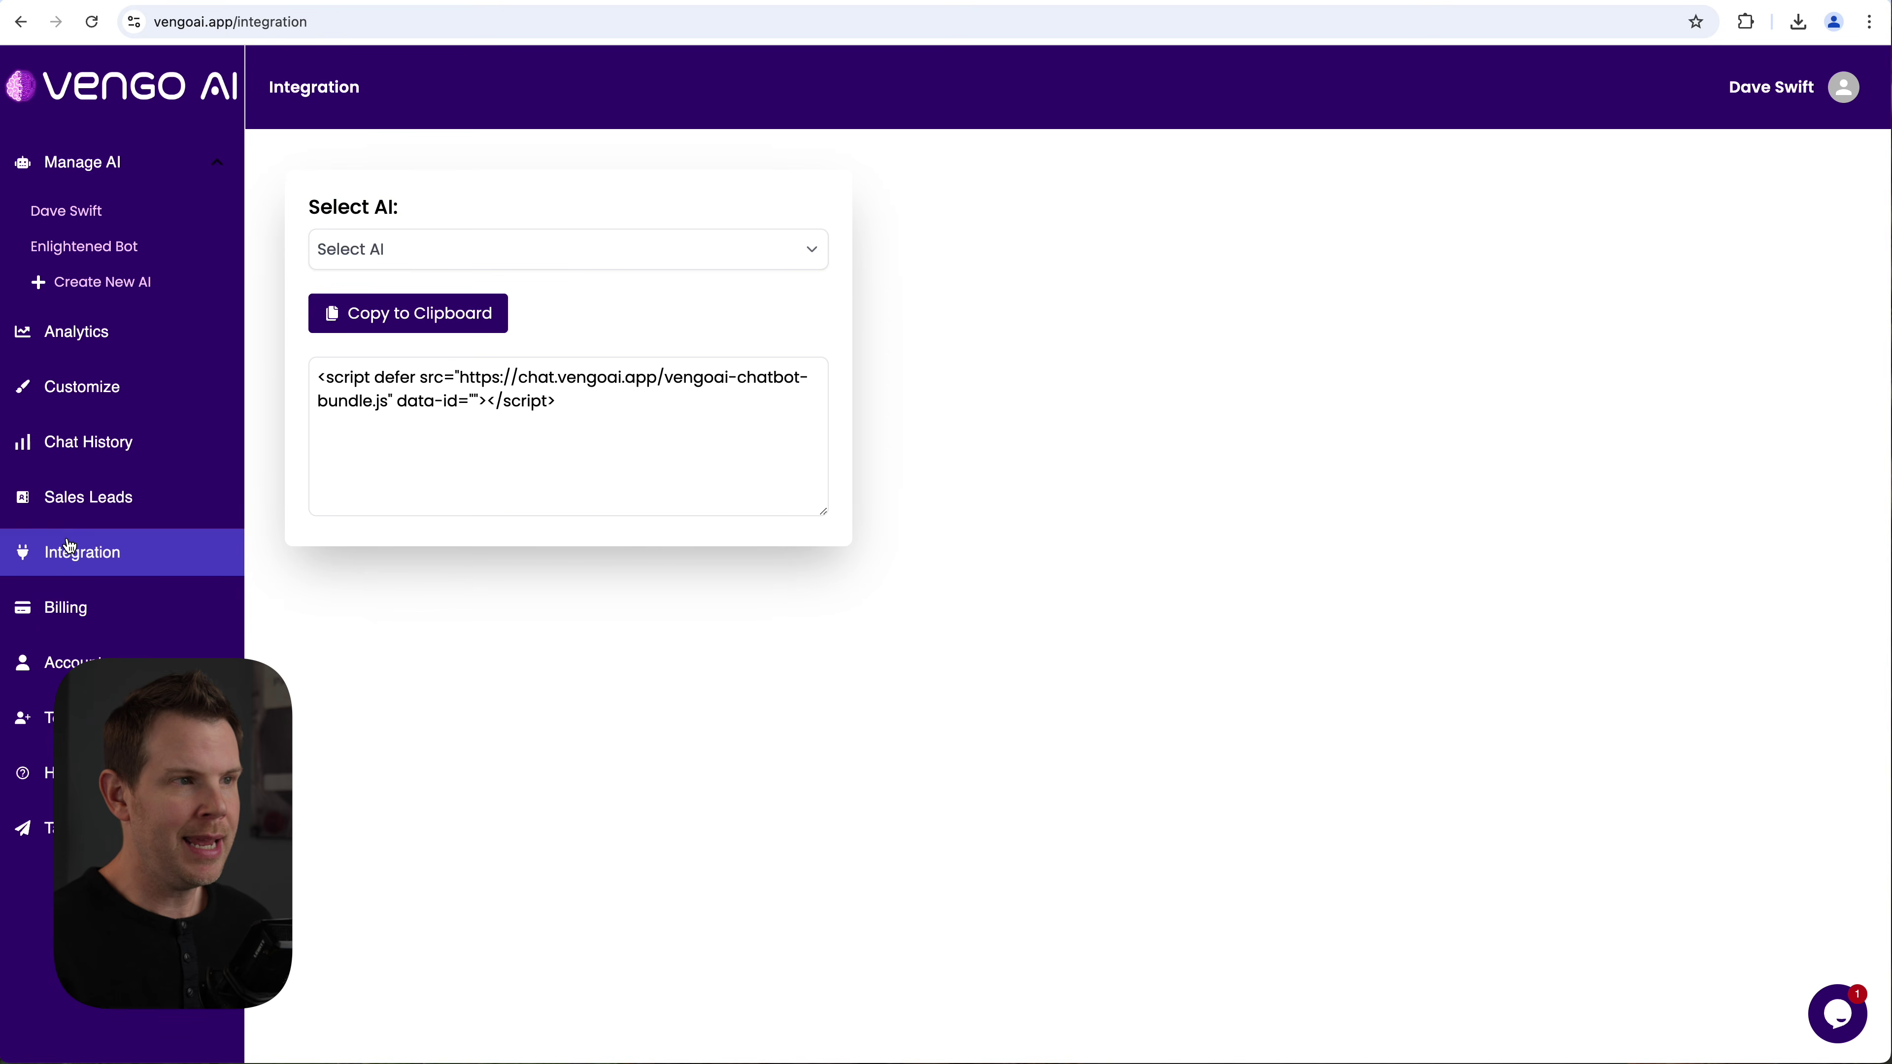
left_click(378, 250)
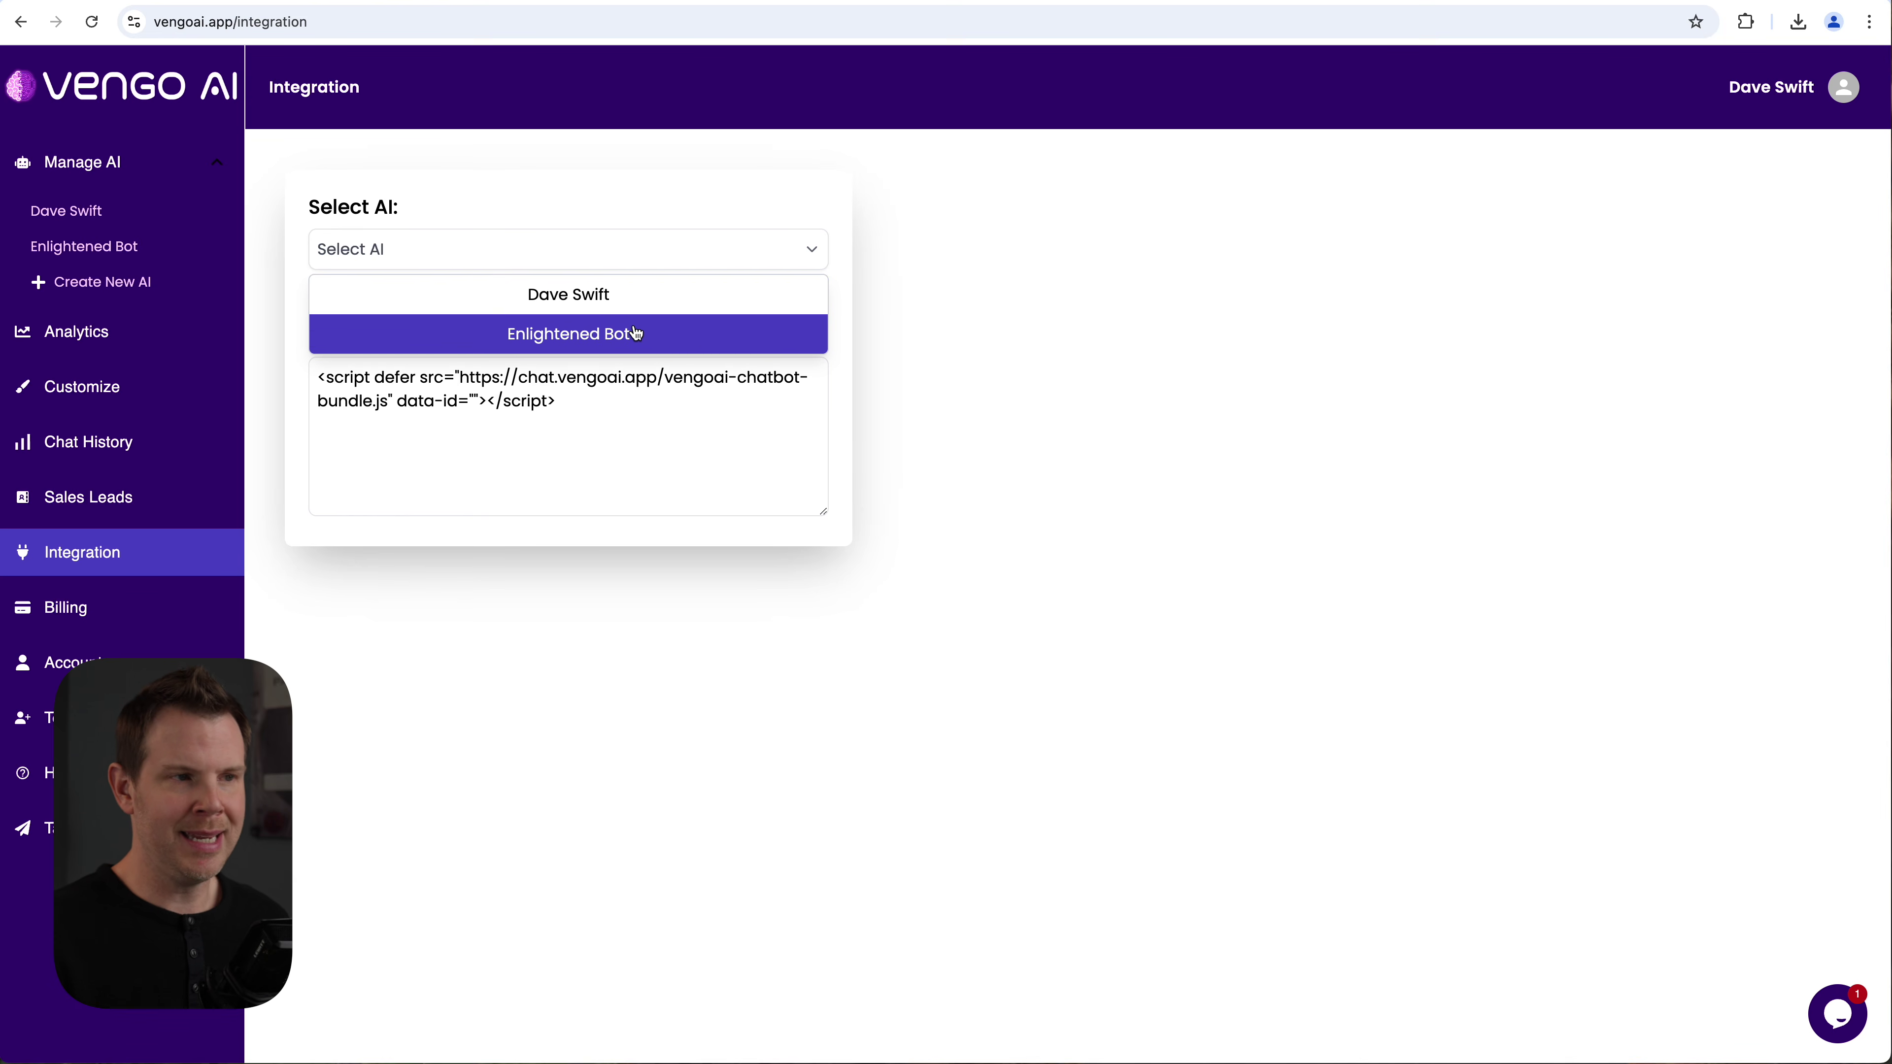
left_click(649, 337)
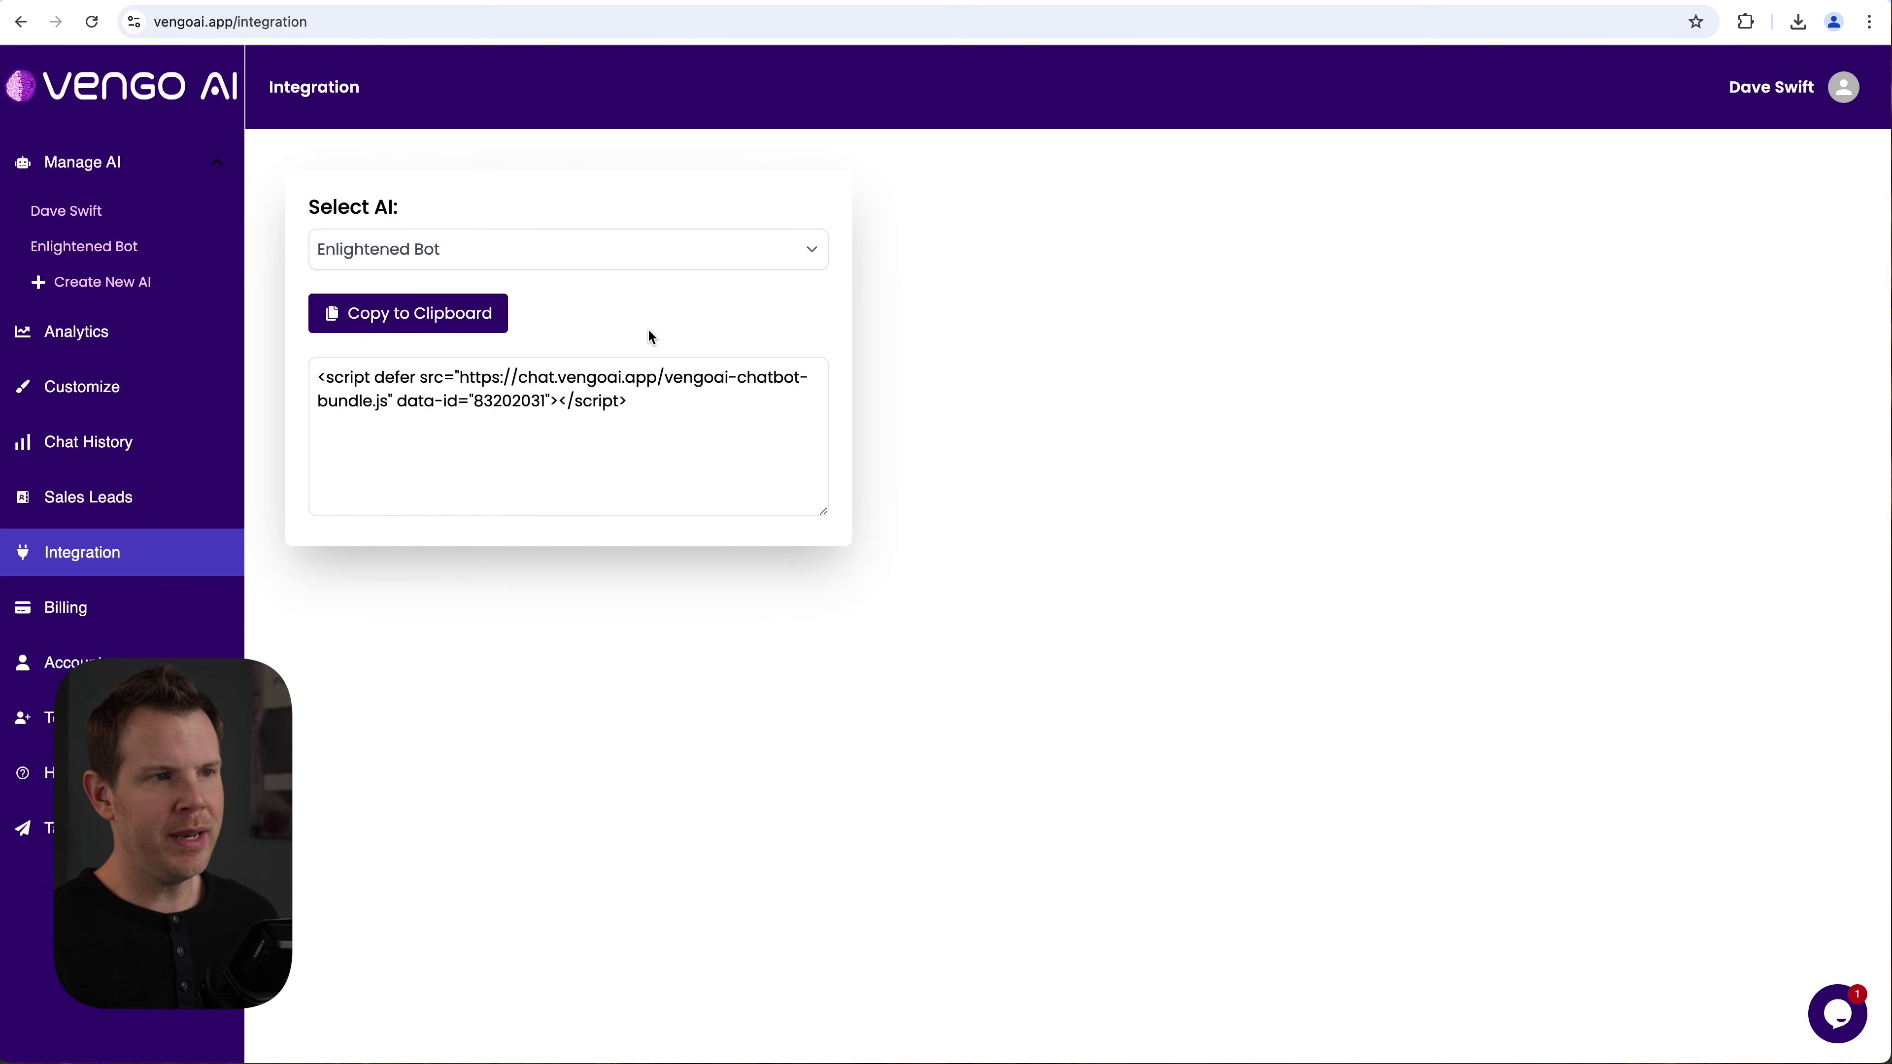
left_click_drag(663, 412, 317, 373)
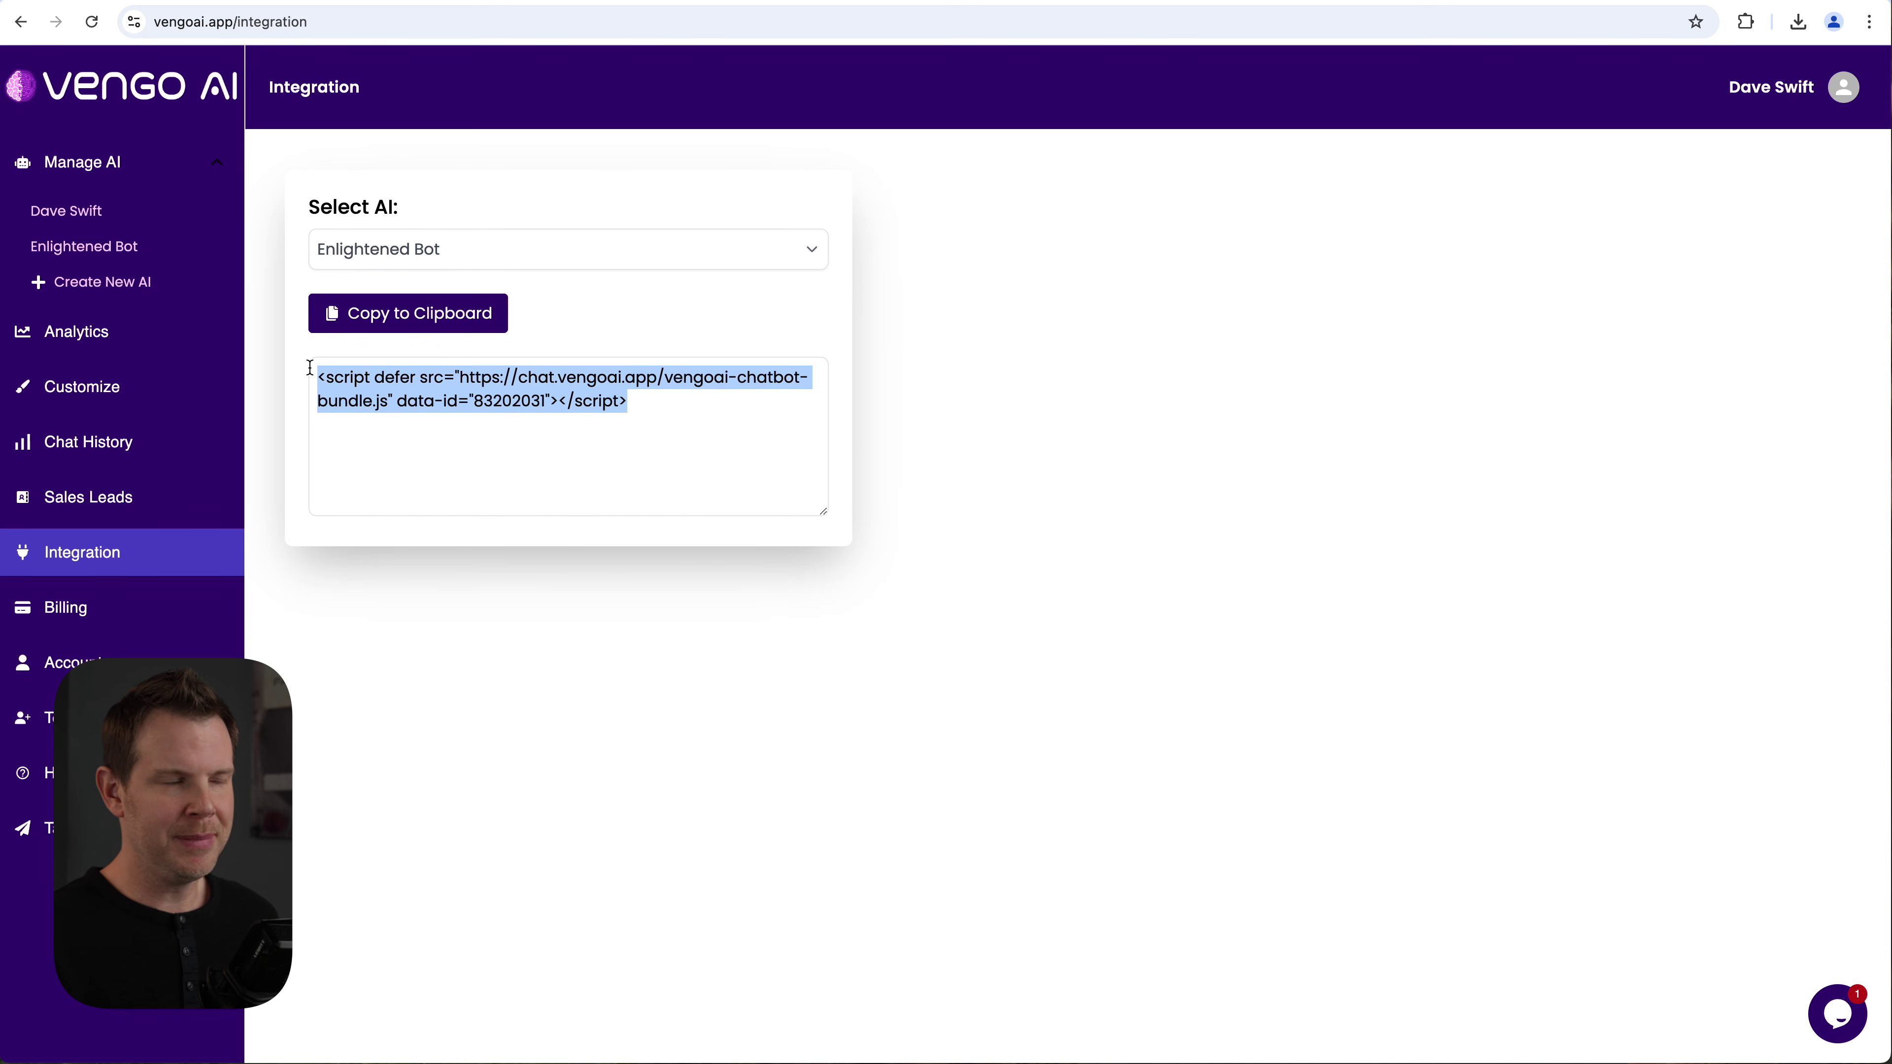
left_click(400, 314)
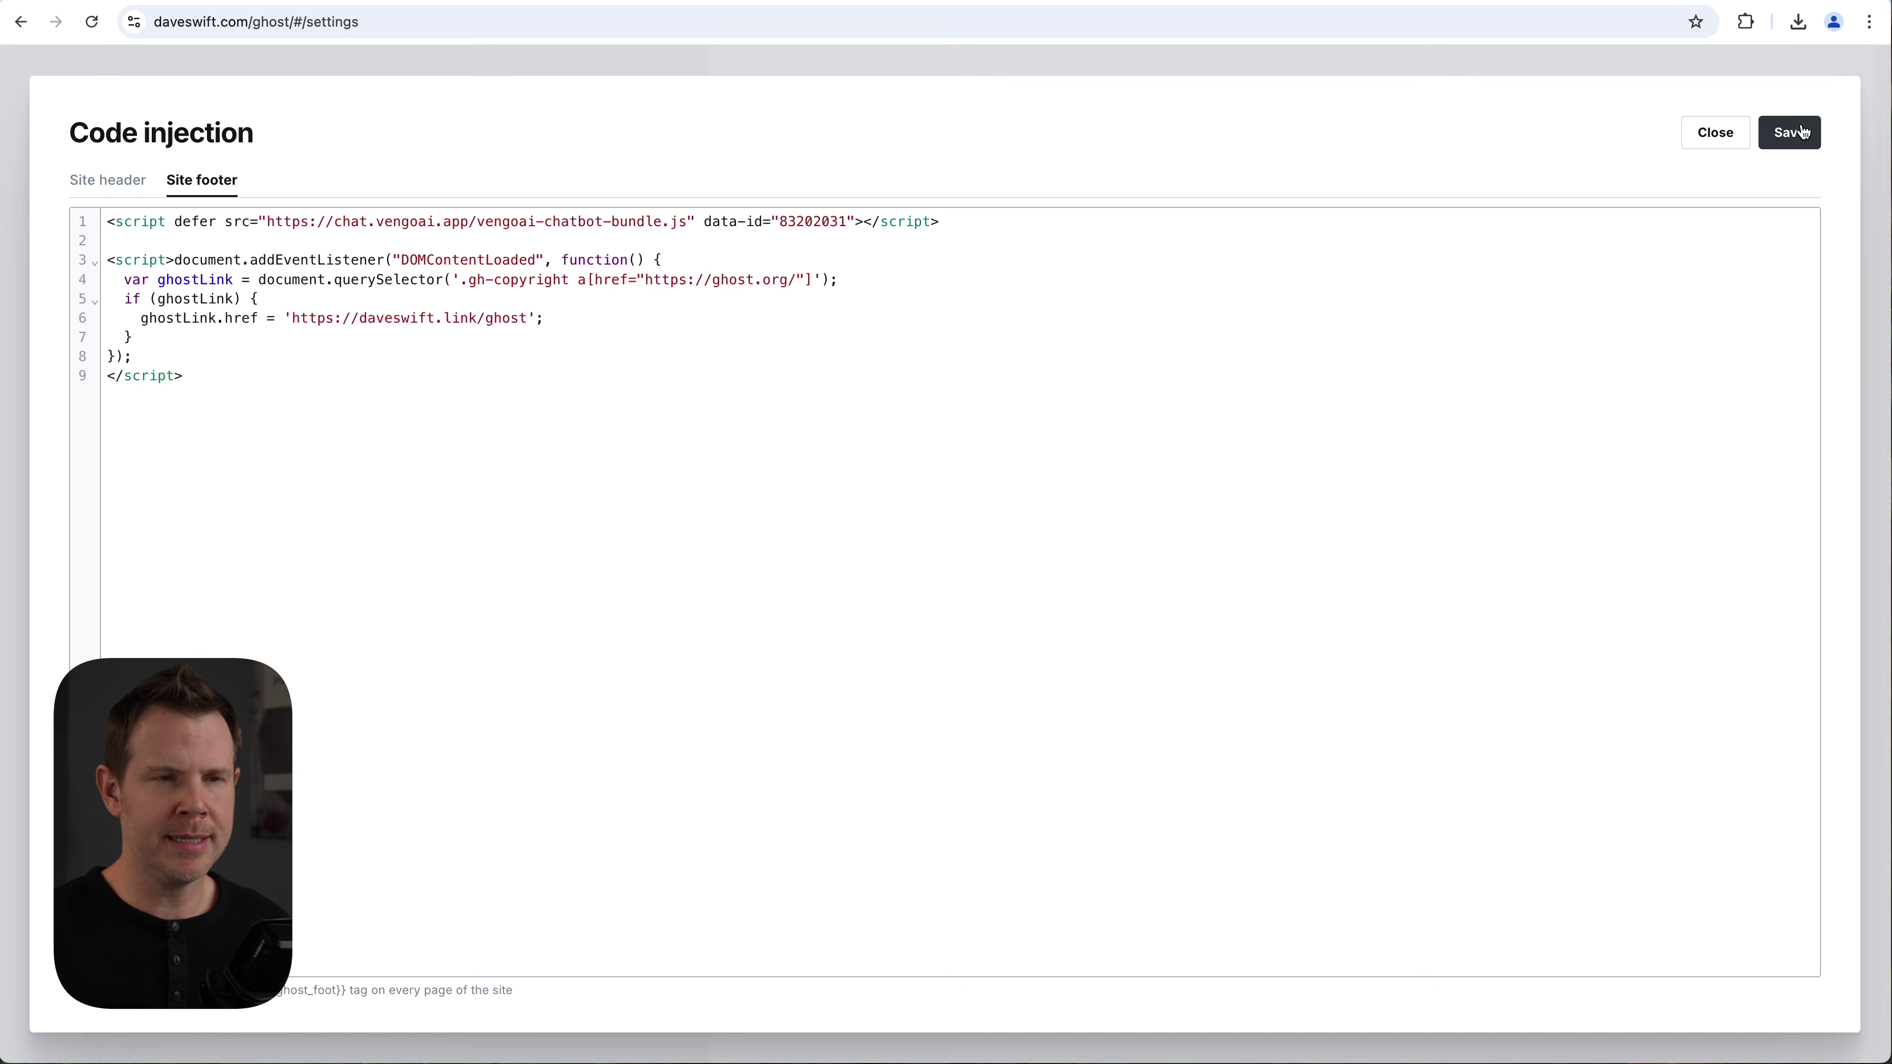
Step: Save the site footer code injection in Ghost with the chatbot script included, and open the live website
left_click(1789, 132)
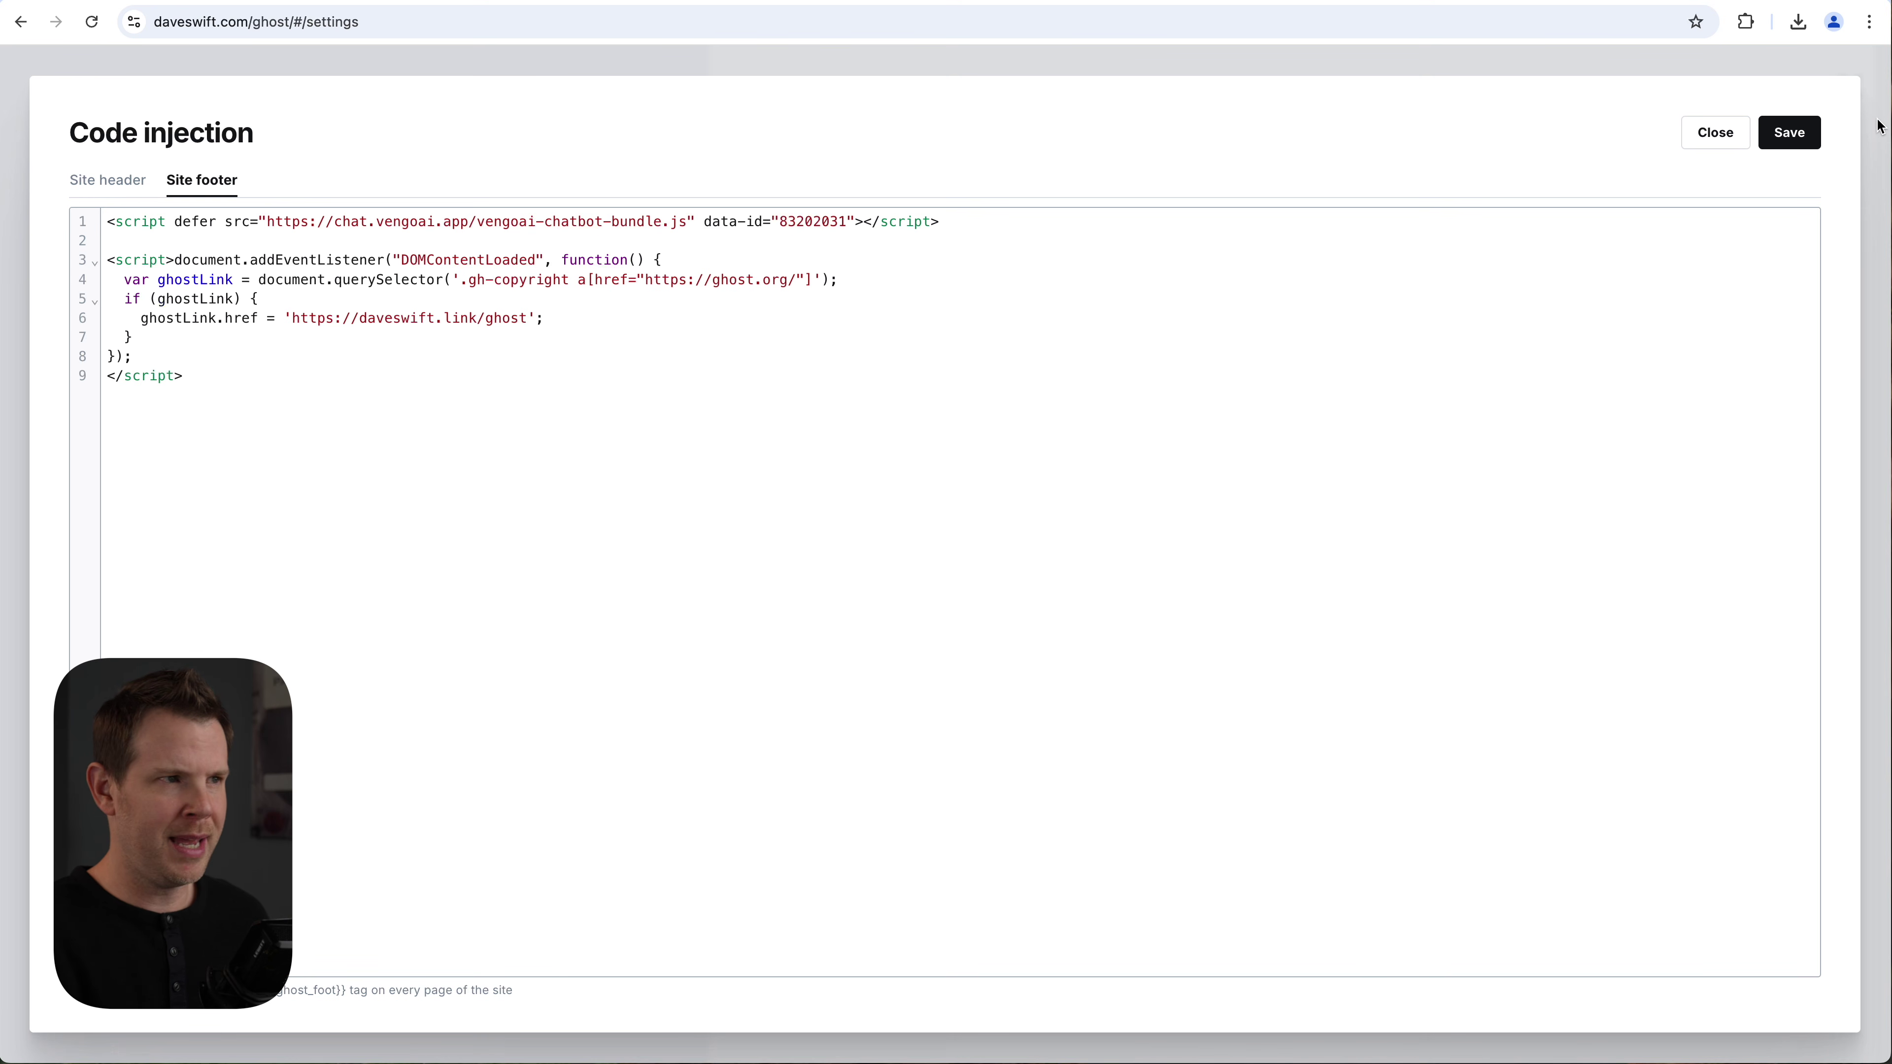
key("super+l")
type("daves")
key("Return")
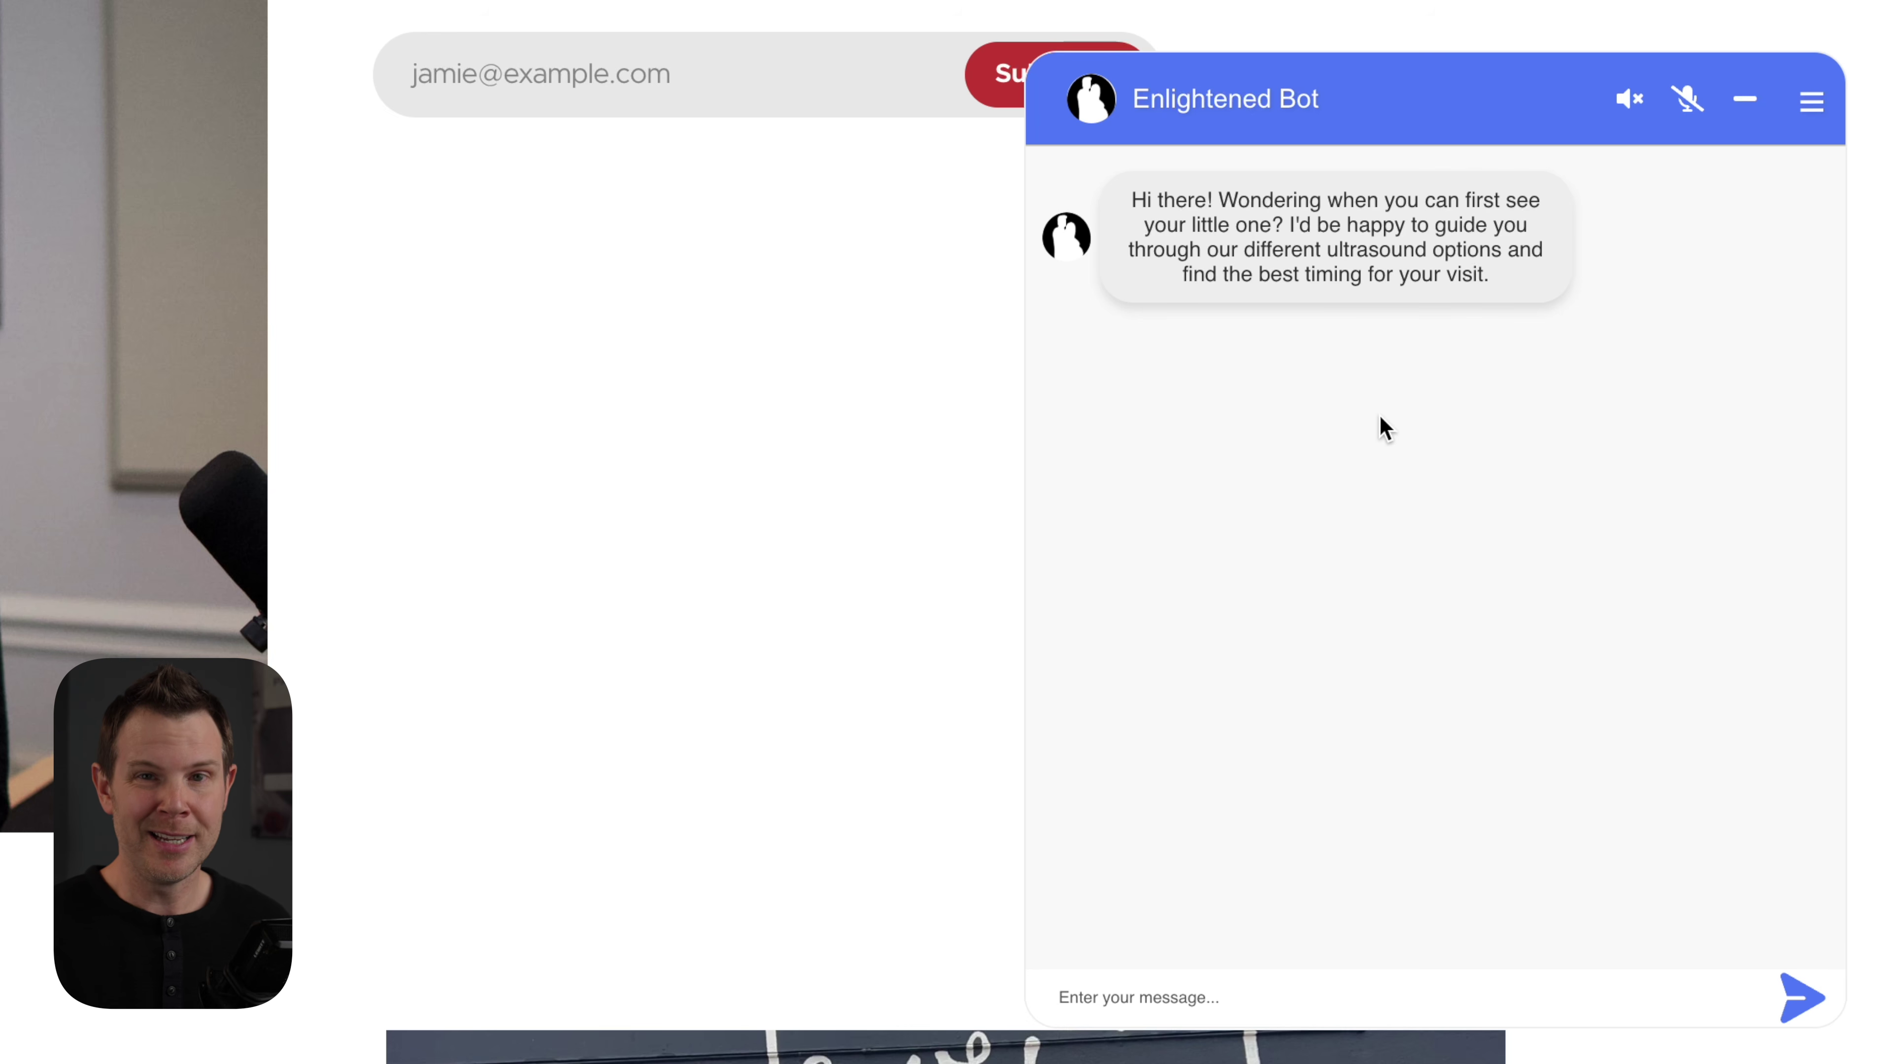
Step: Test the chatbot with "I'd like to schedule a 4D Ultrasound" and reply with the customer's name, e-mail and phone number
key("ctrl+v")
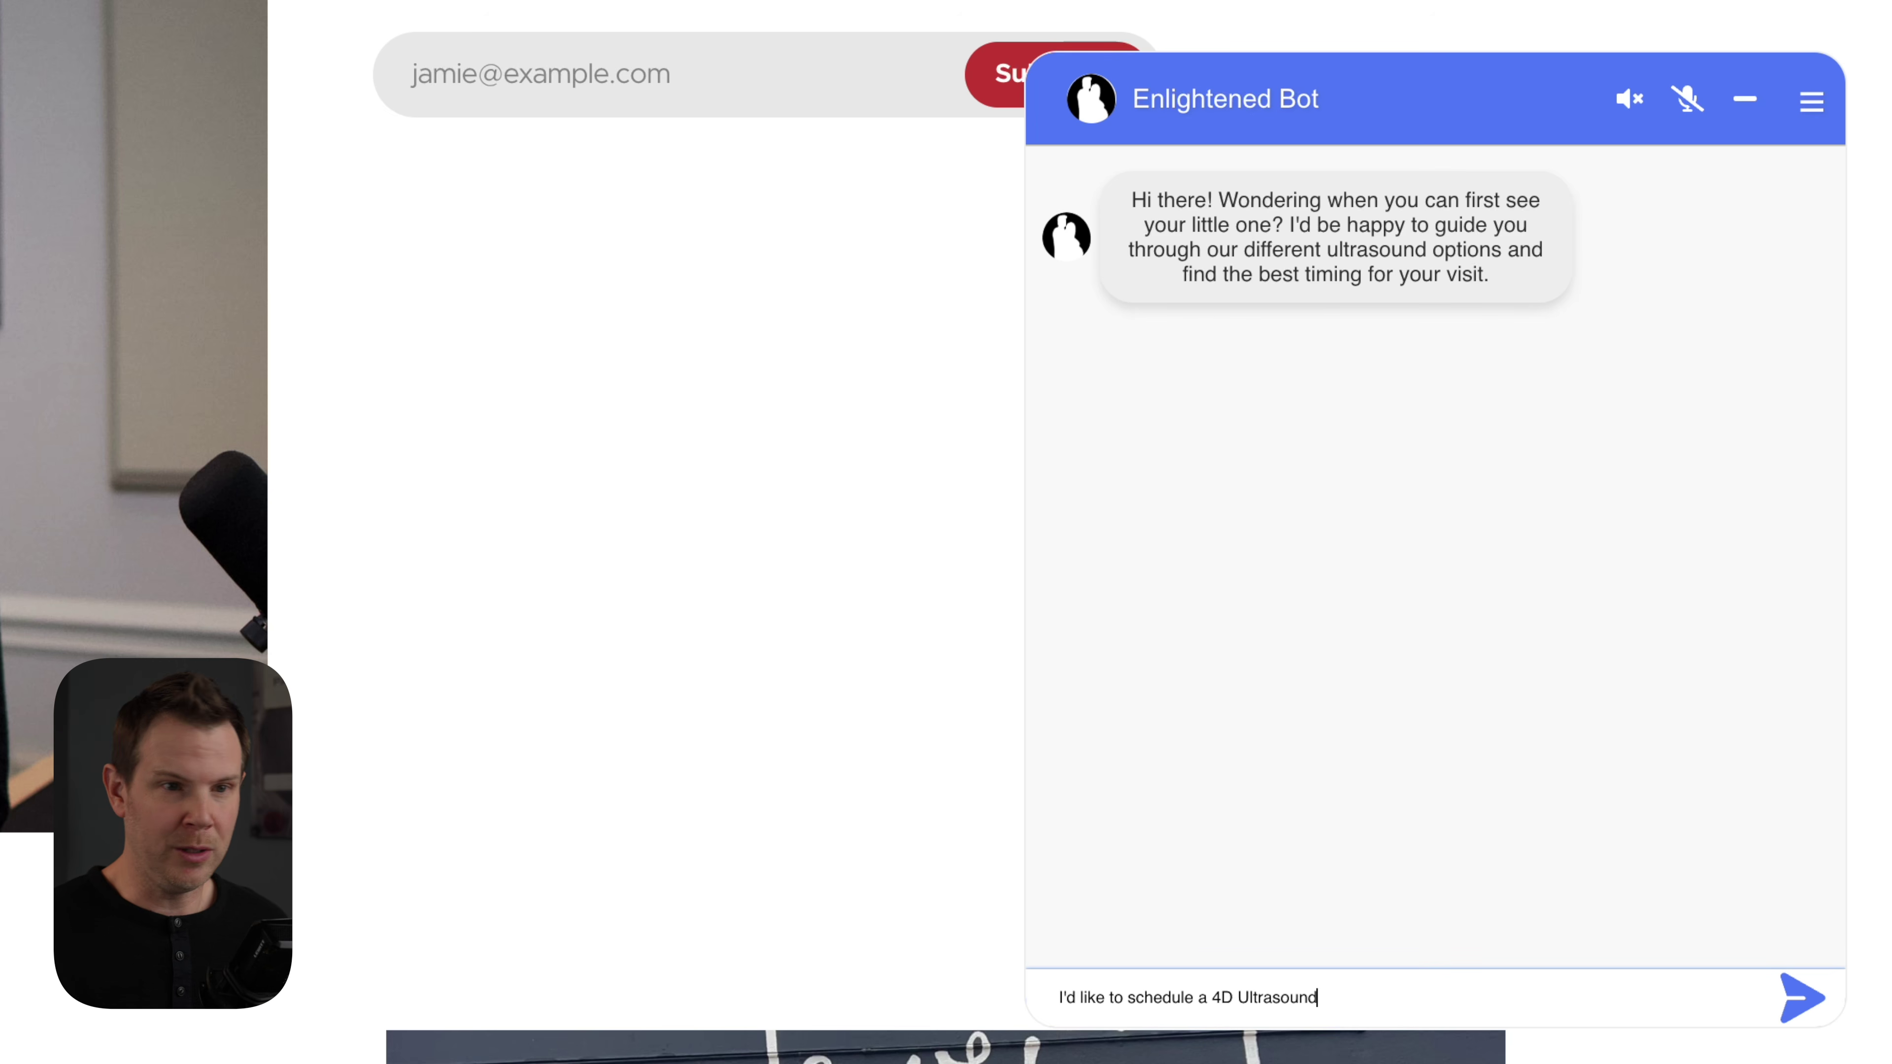
key("Return")
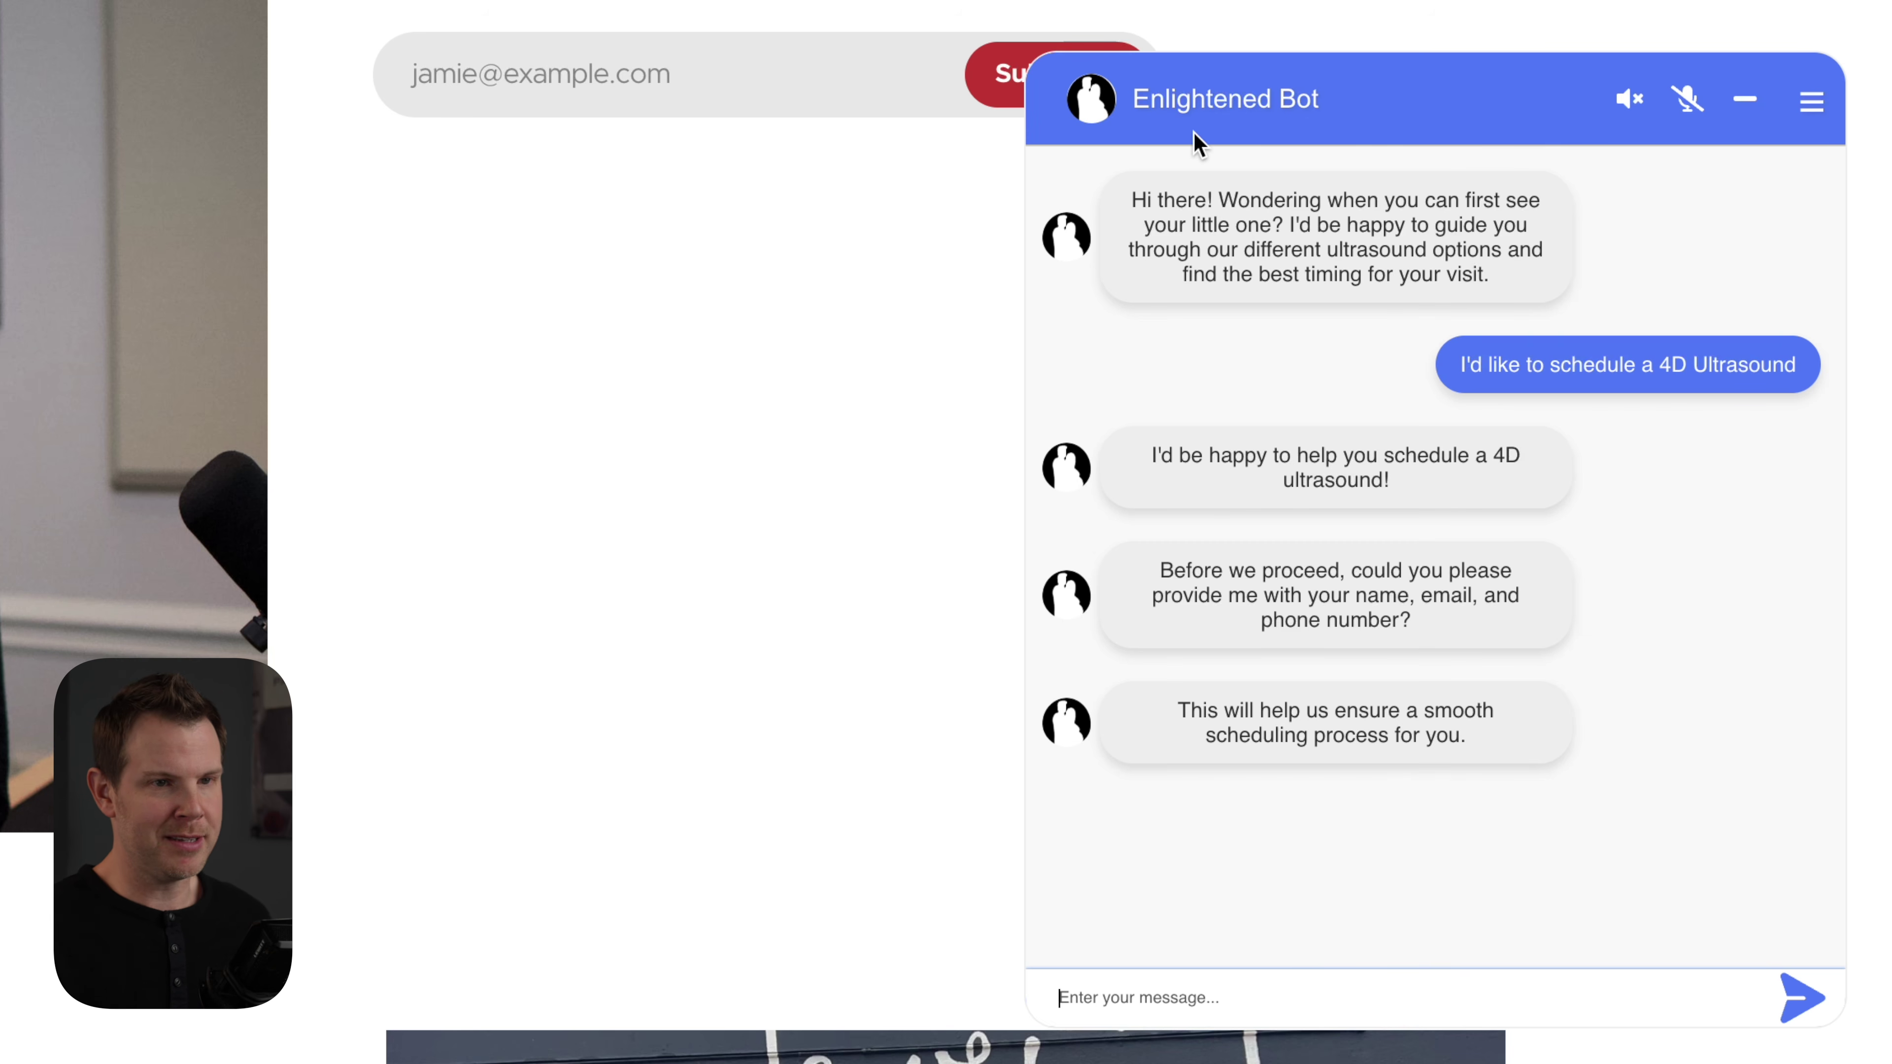
key("super+v")
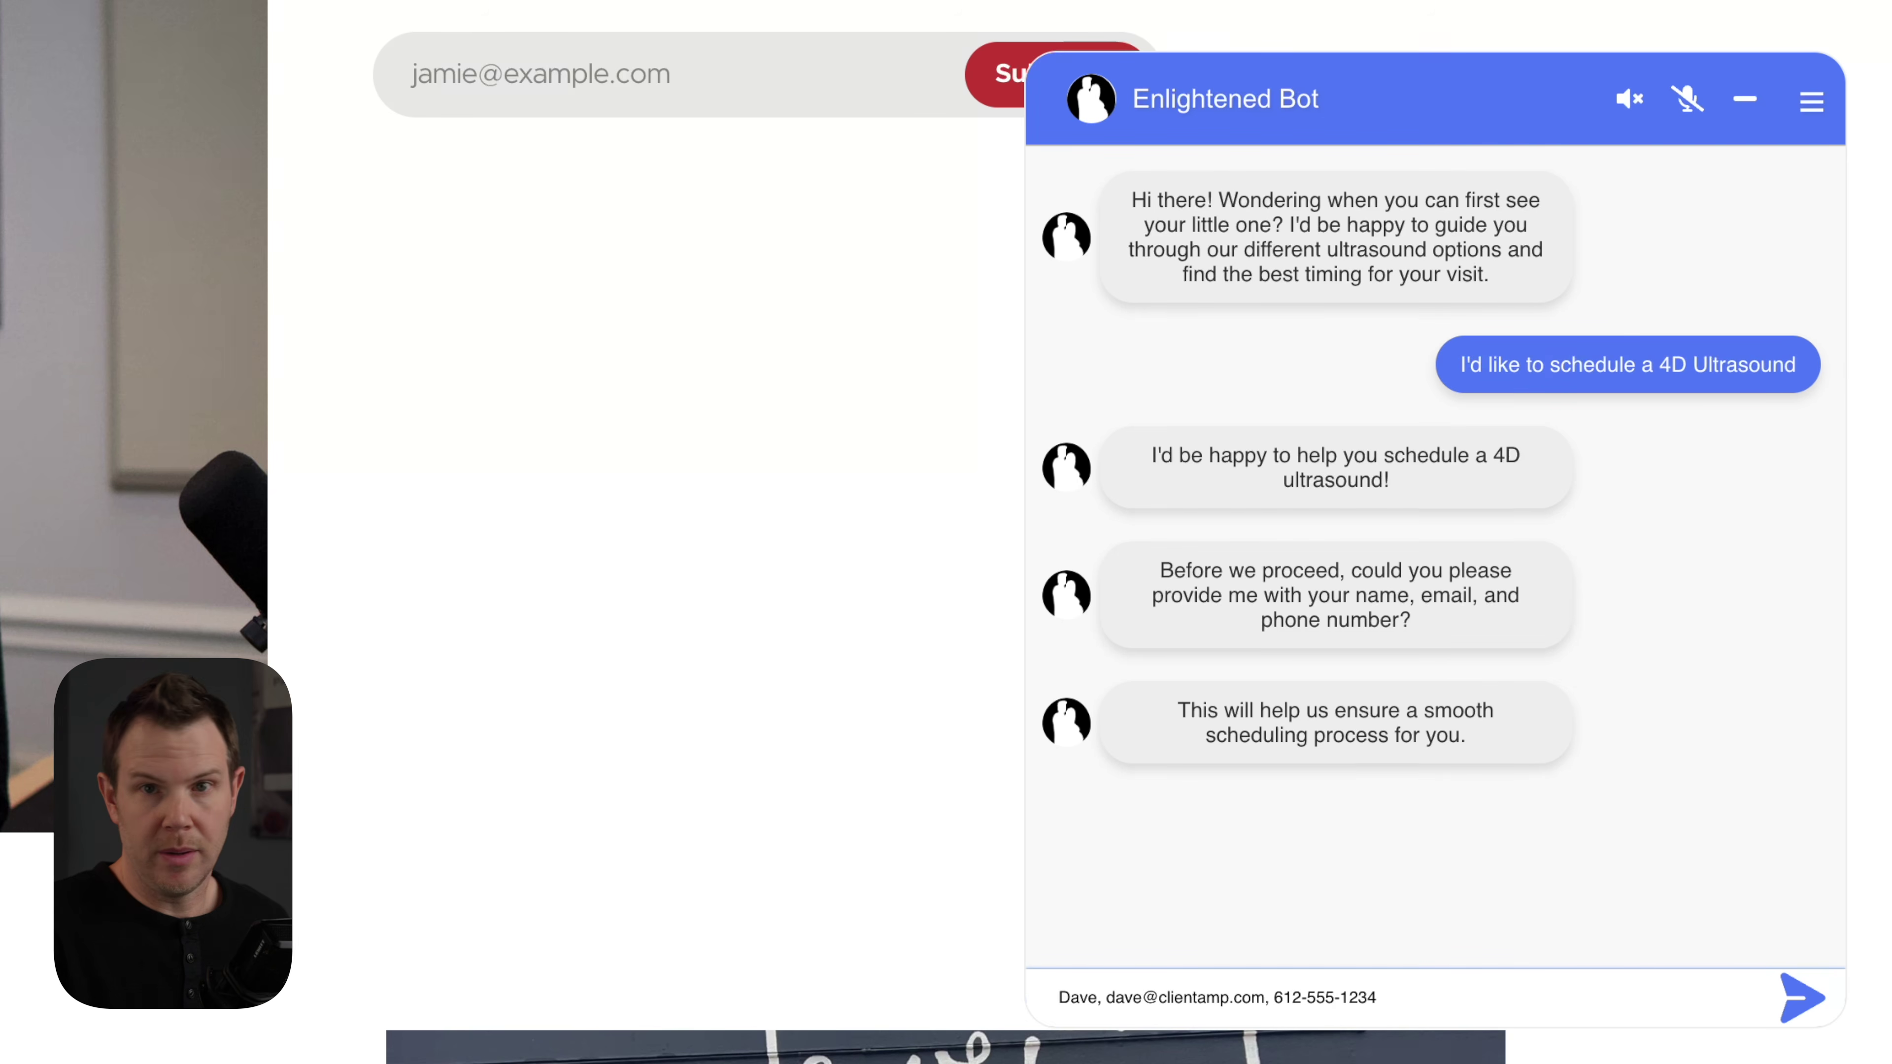
key("Return")
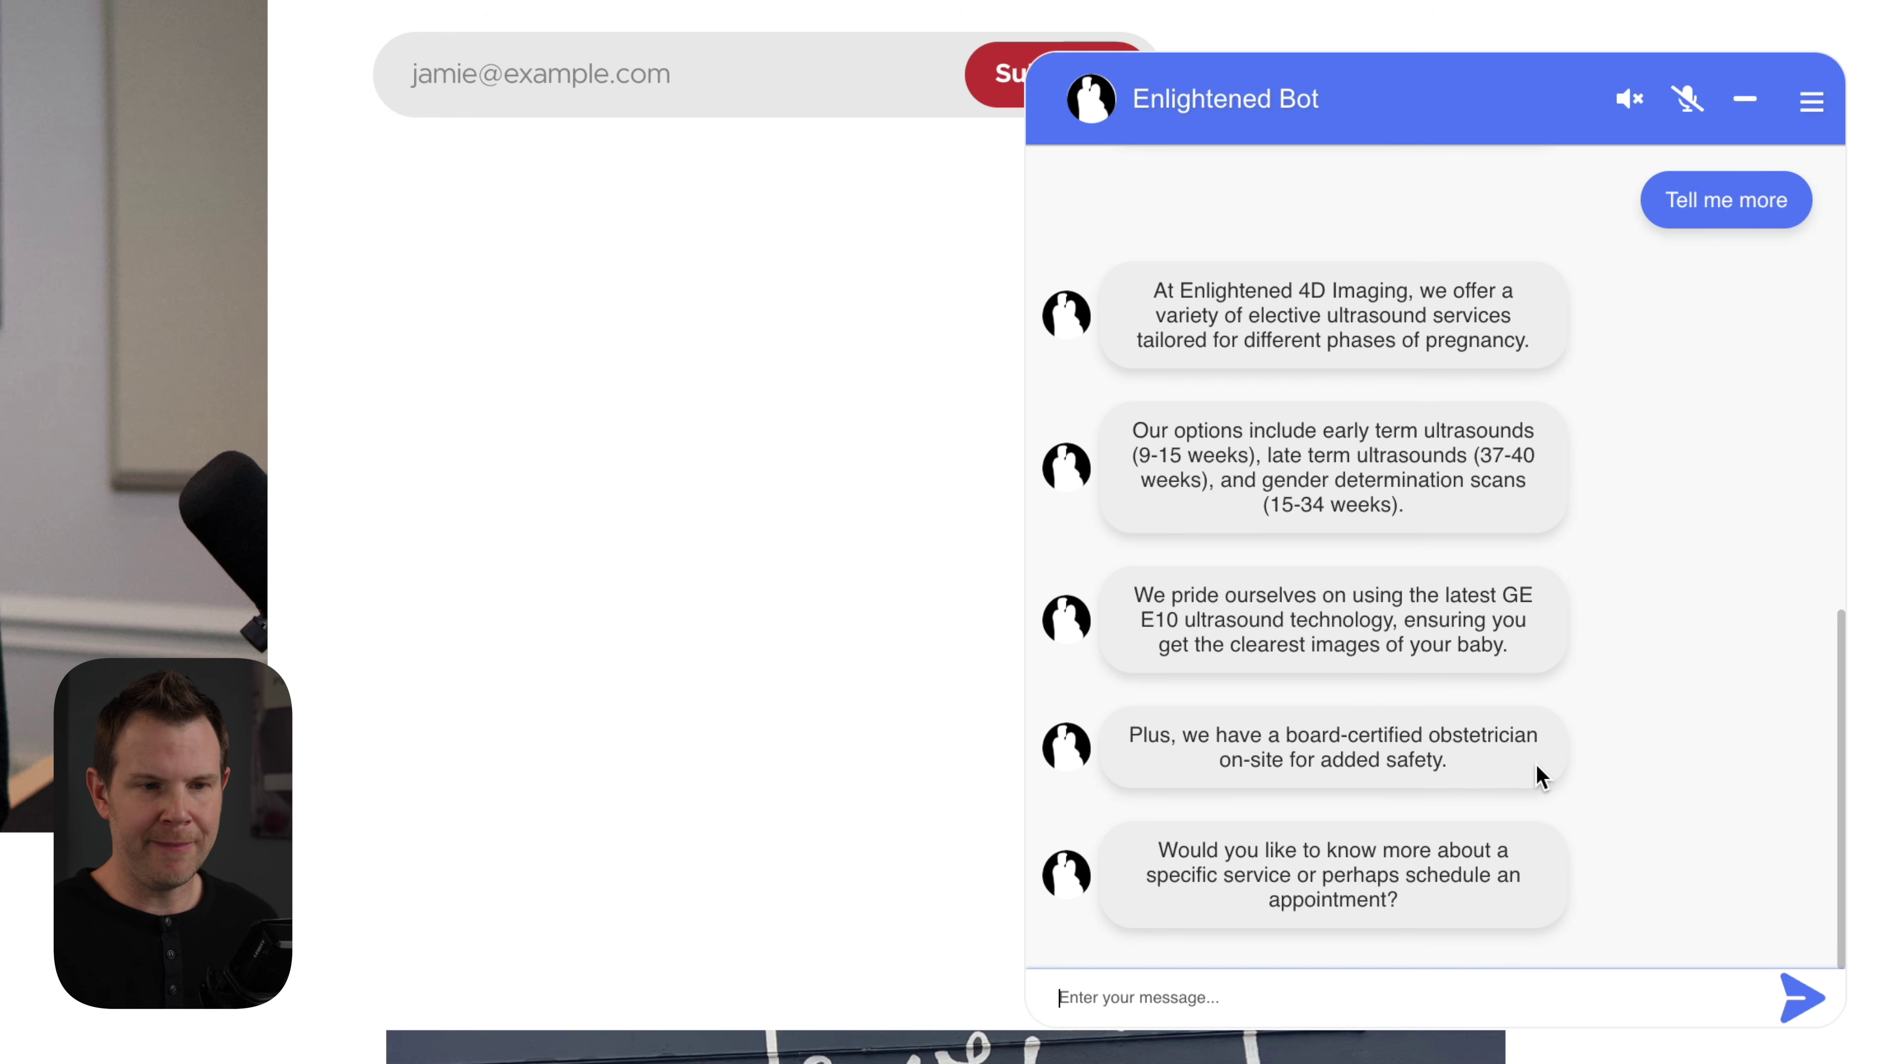
Step: Reply to the chatbot with "Sound great, let's schedule!" and answer its follow-up question with "I want to schedule"
type("Sound great,")
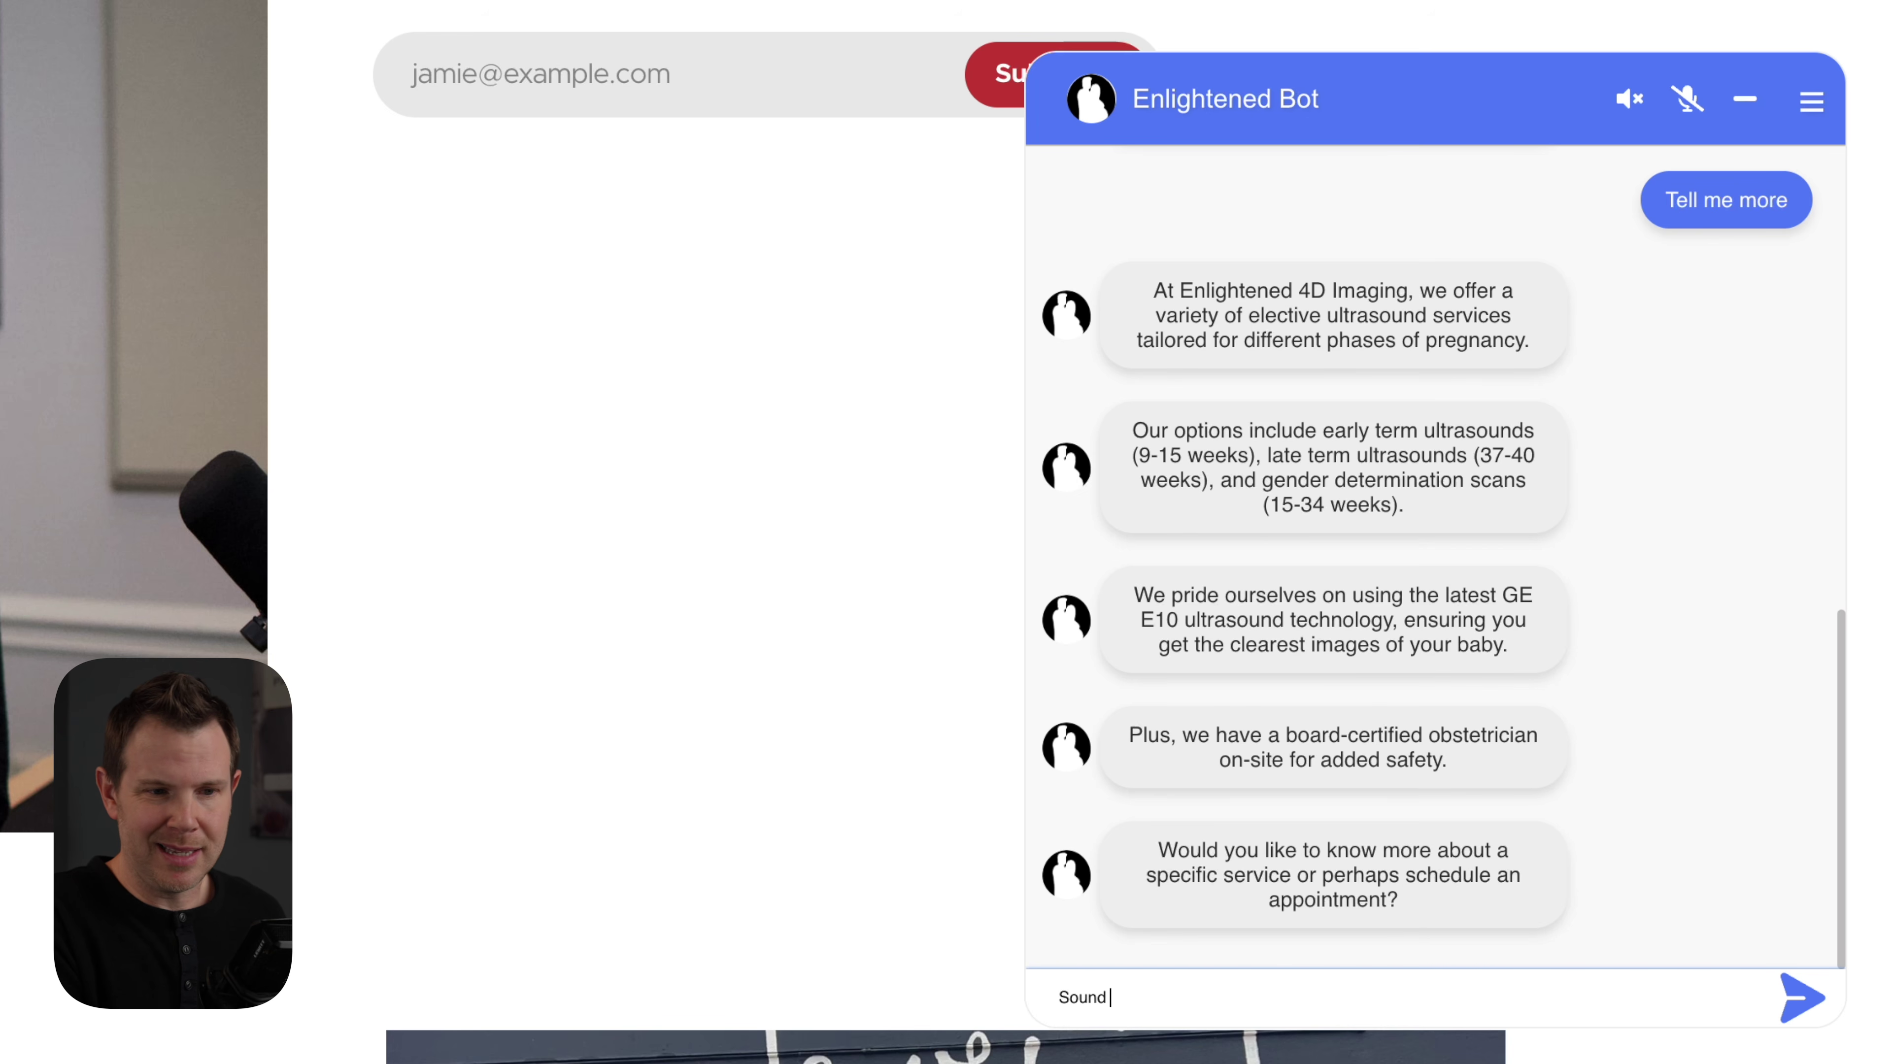
type("let's schedule!")
key("Return")
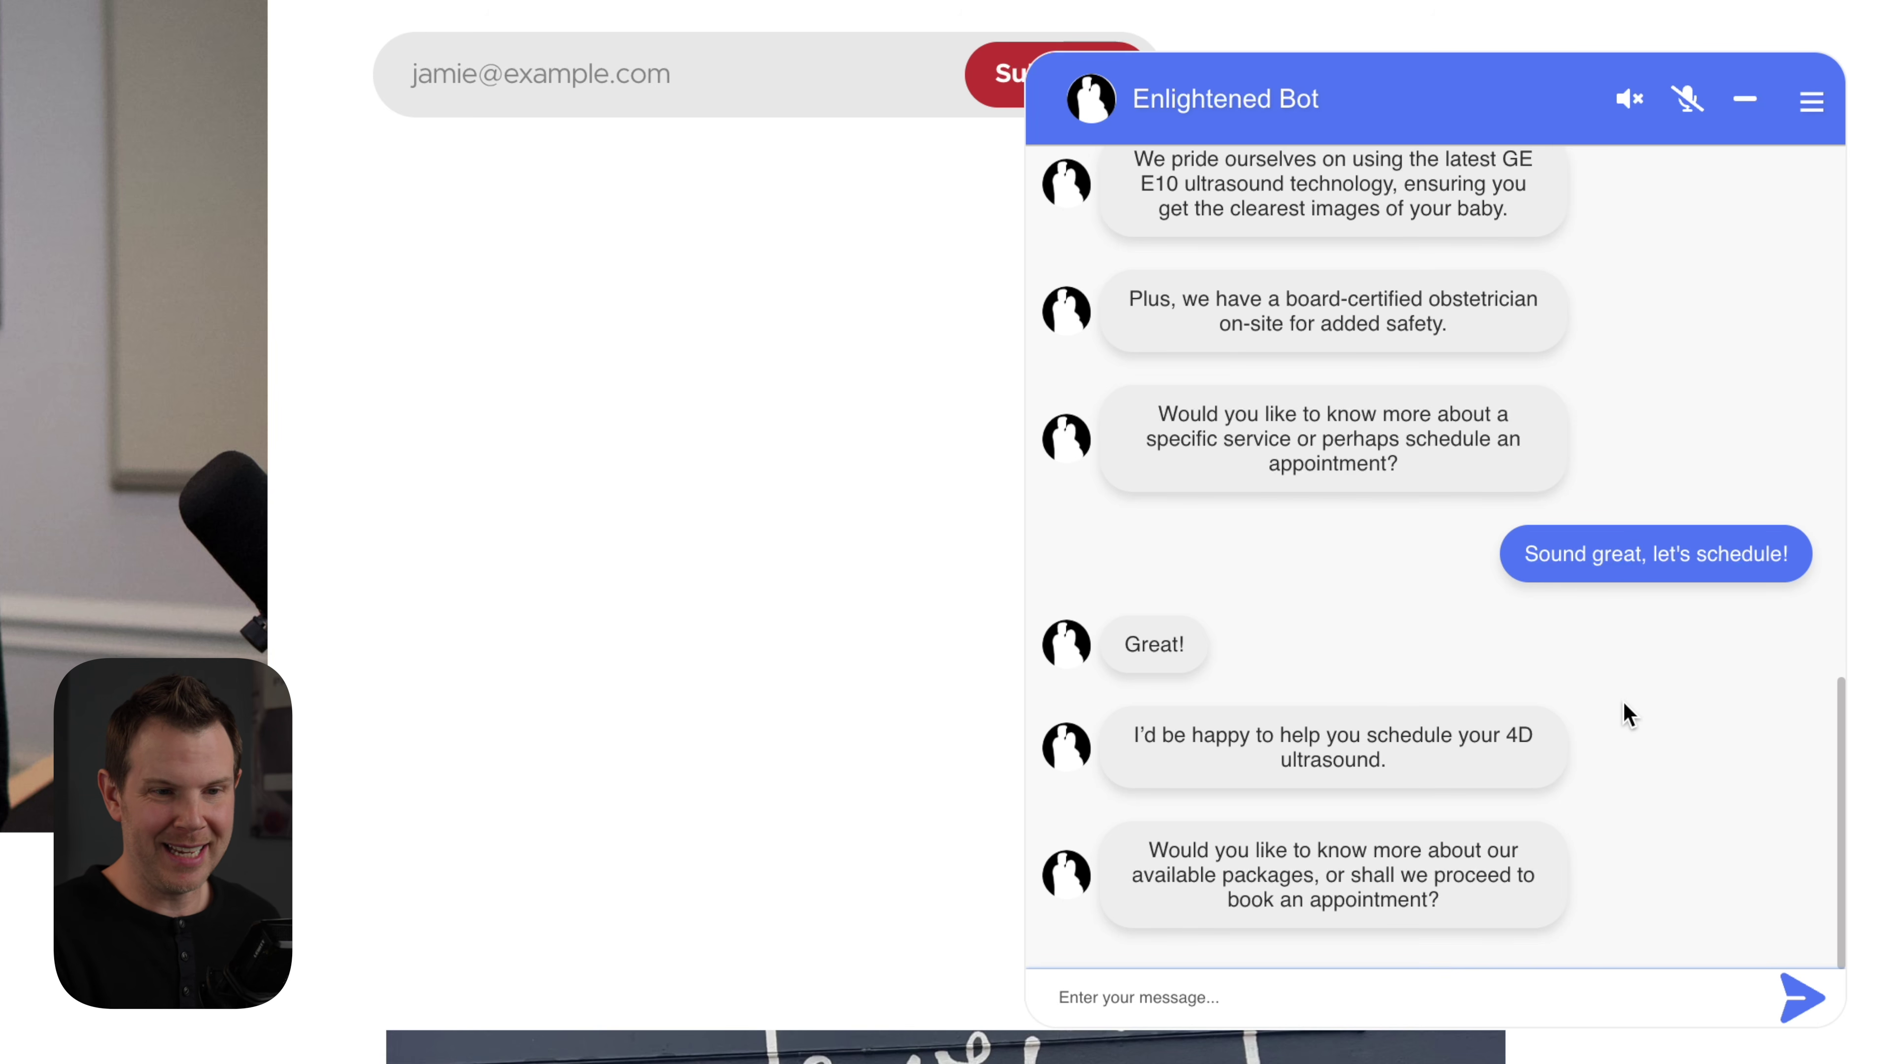
type("I want to schedule")
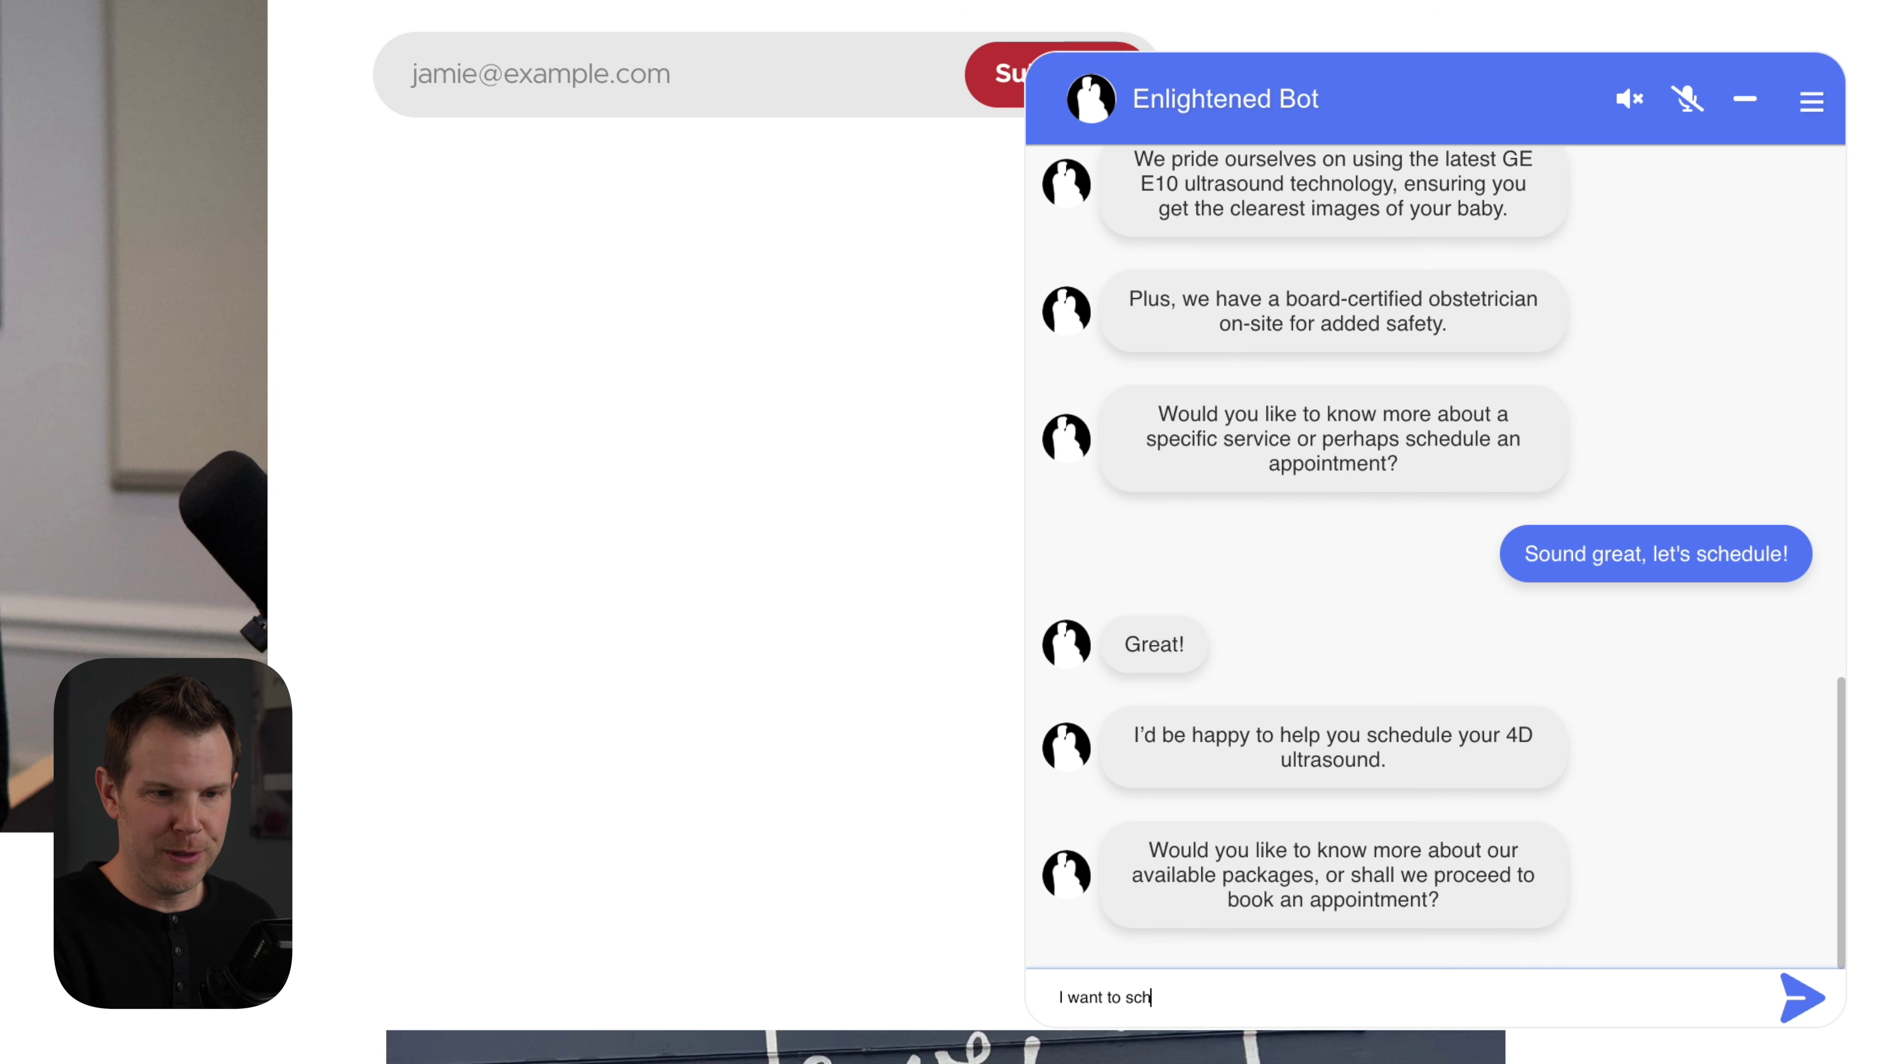
key("Return")
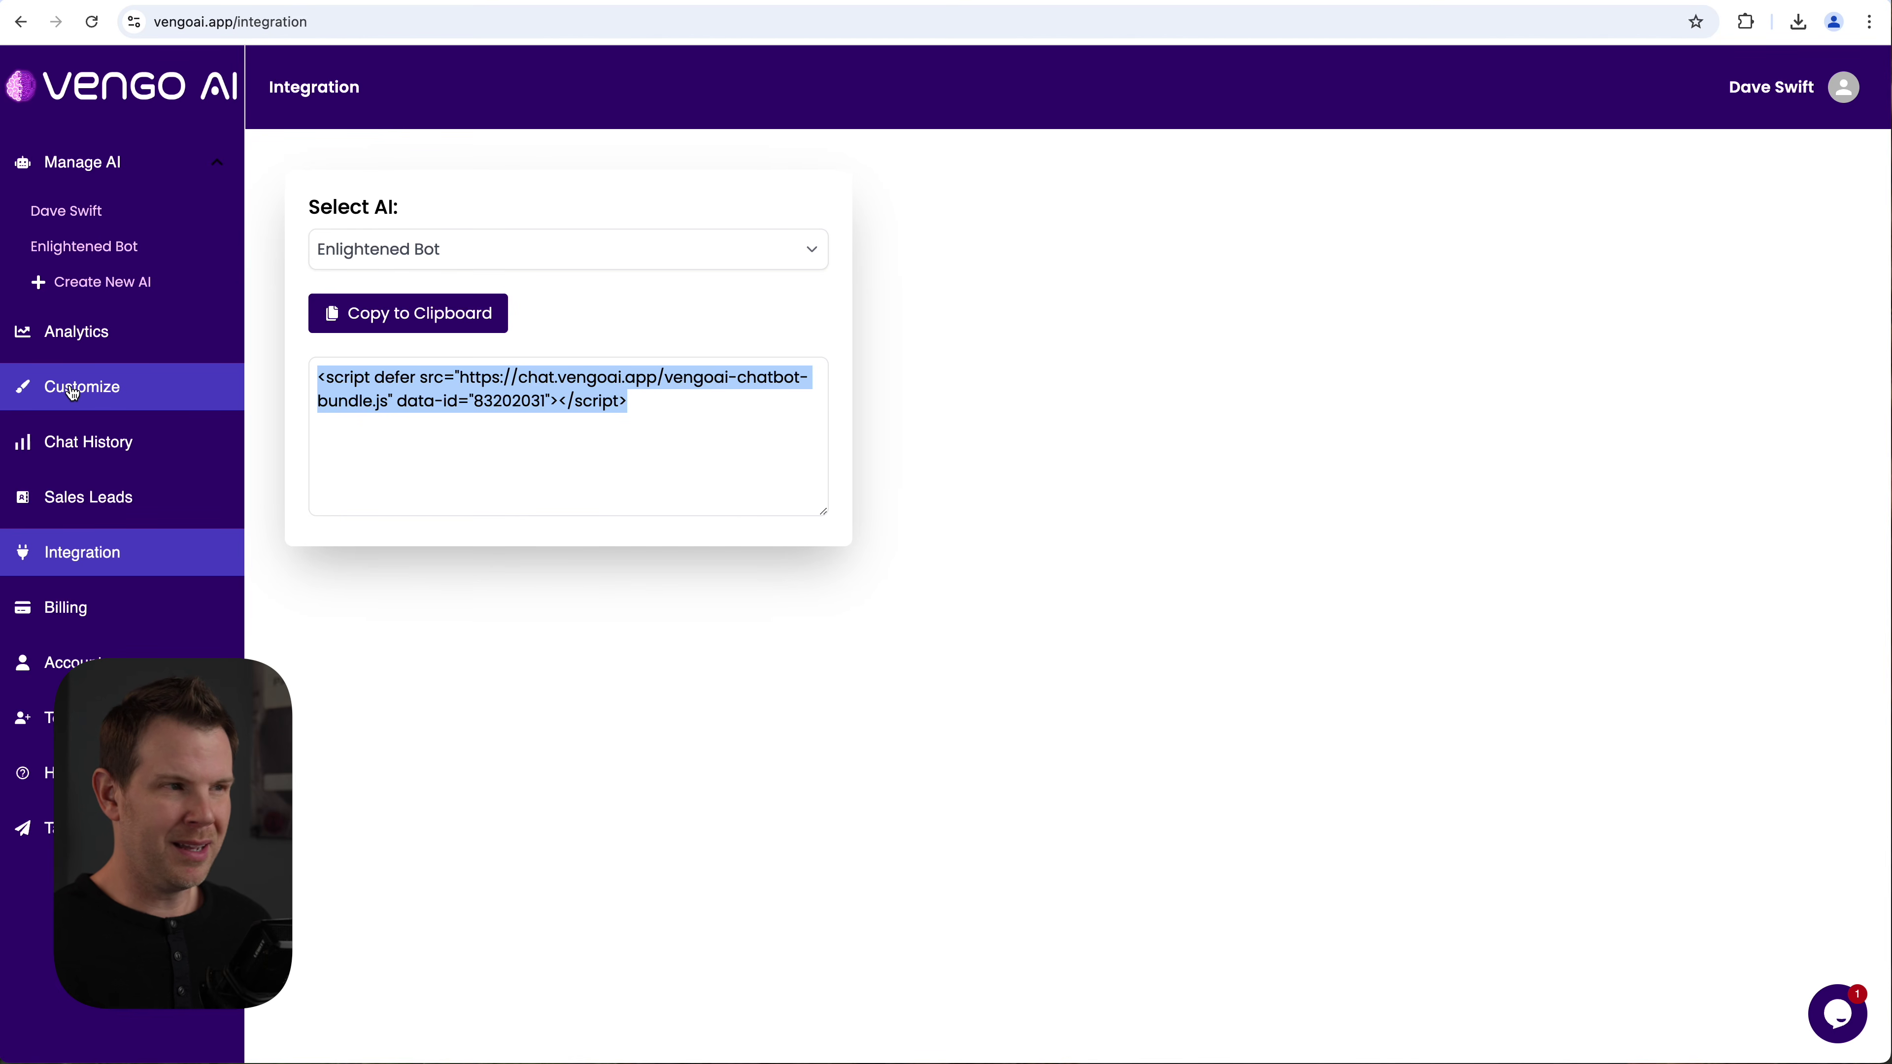
Step: Set Enlightened Bot's chat heading background color to #C2464C in Vengo AI and open its widget color for editing
left_click(73, 393)
left_click(492, 179)
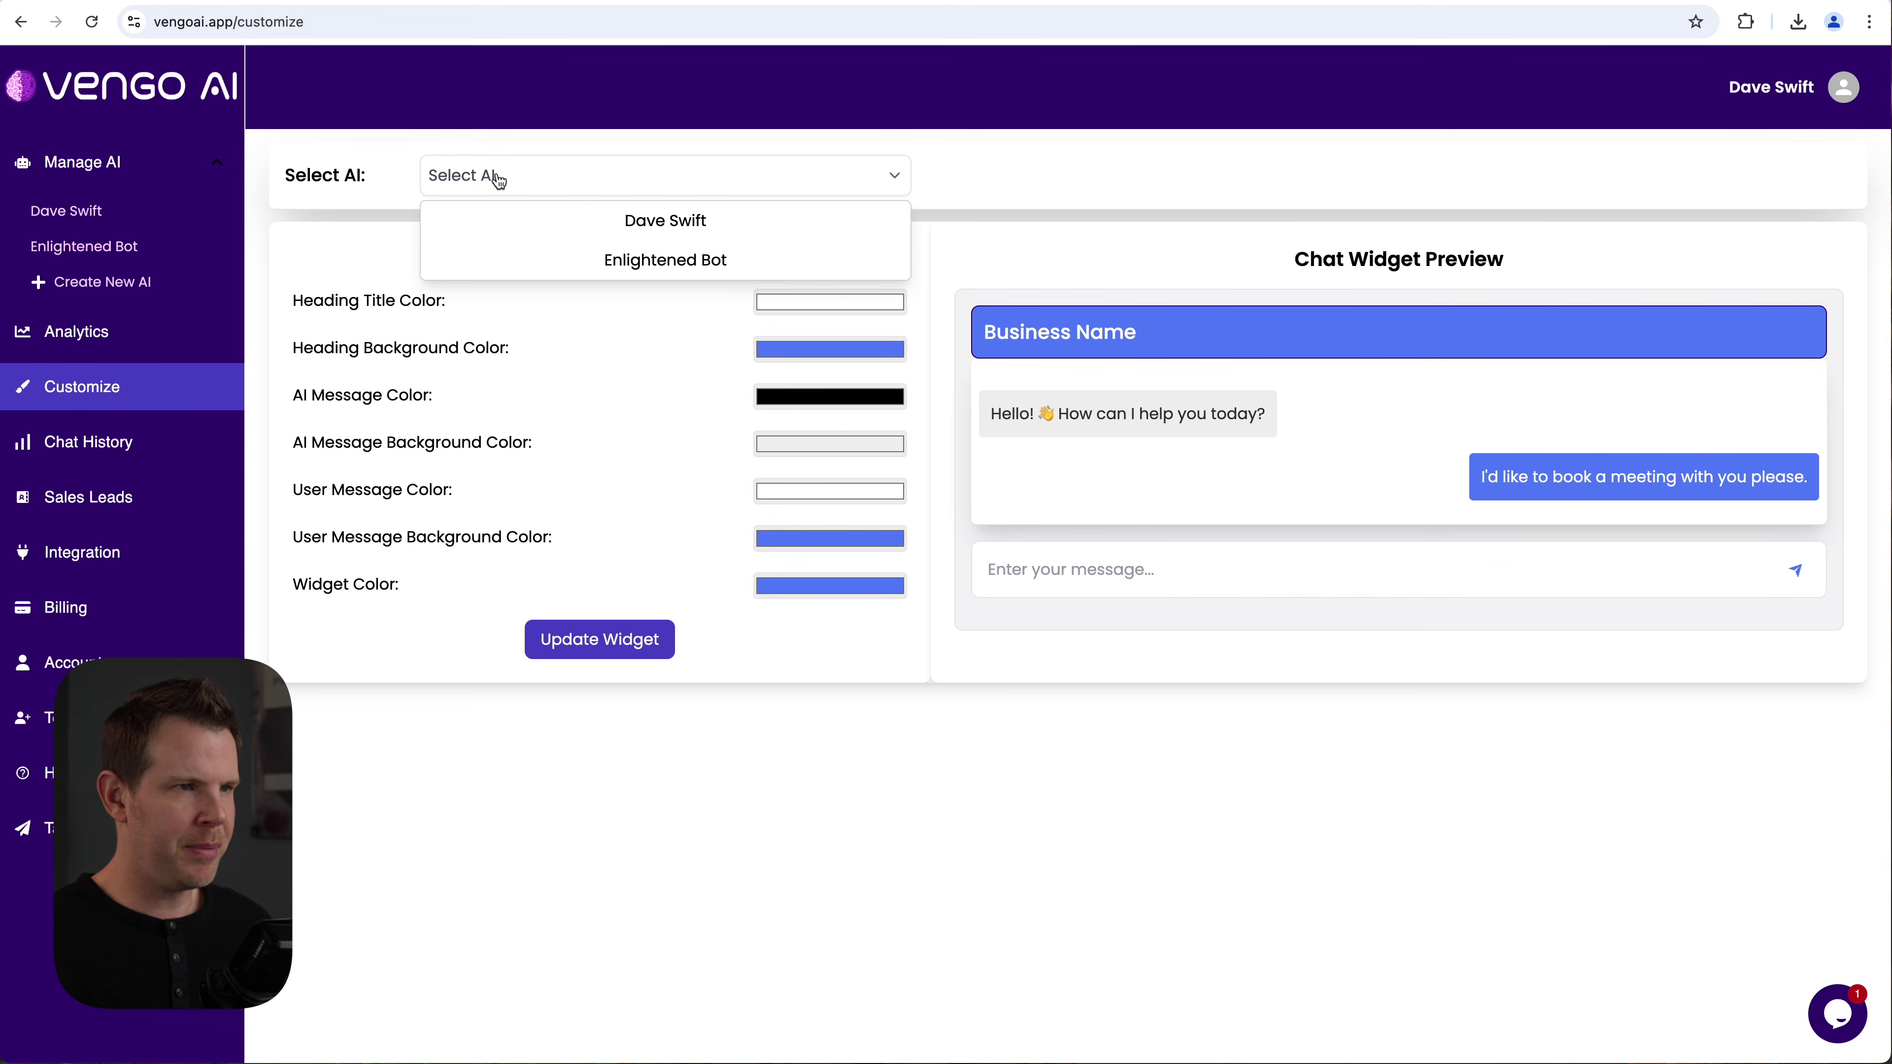
left_click(678, 259)
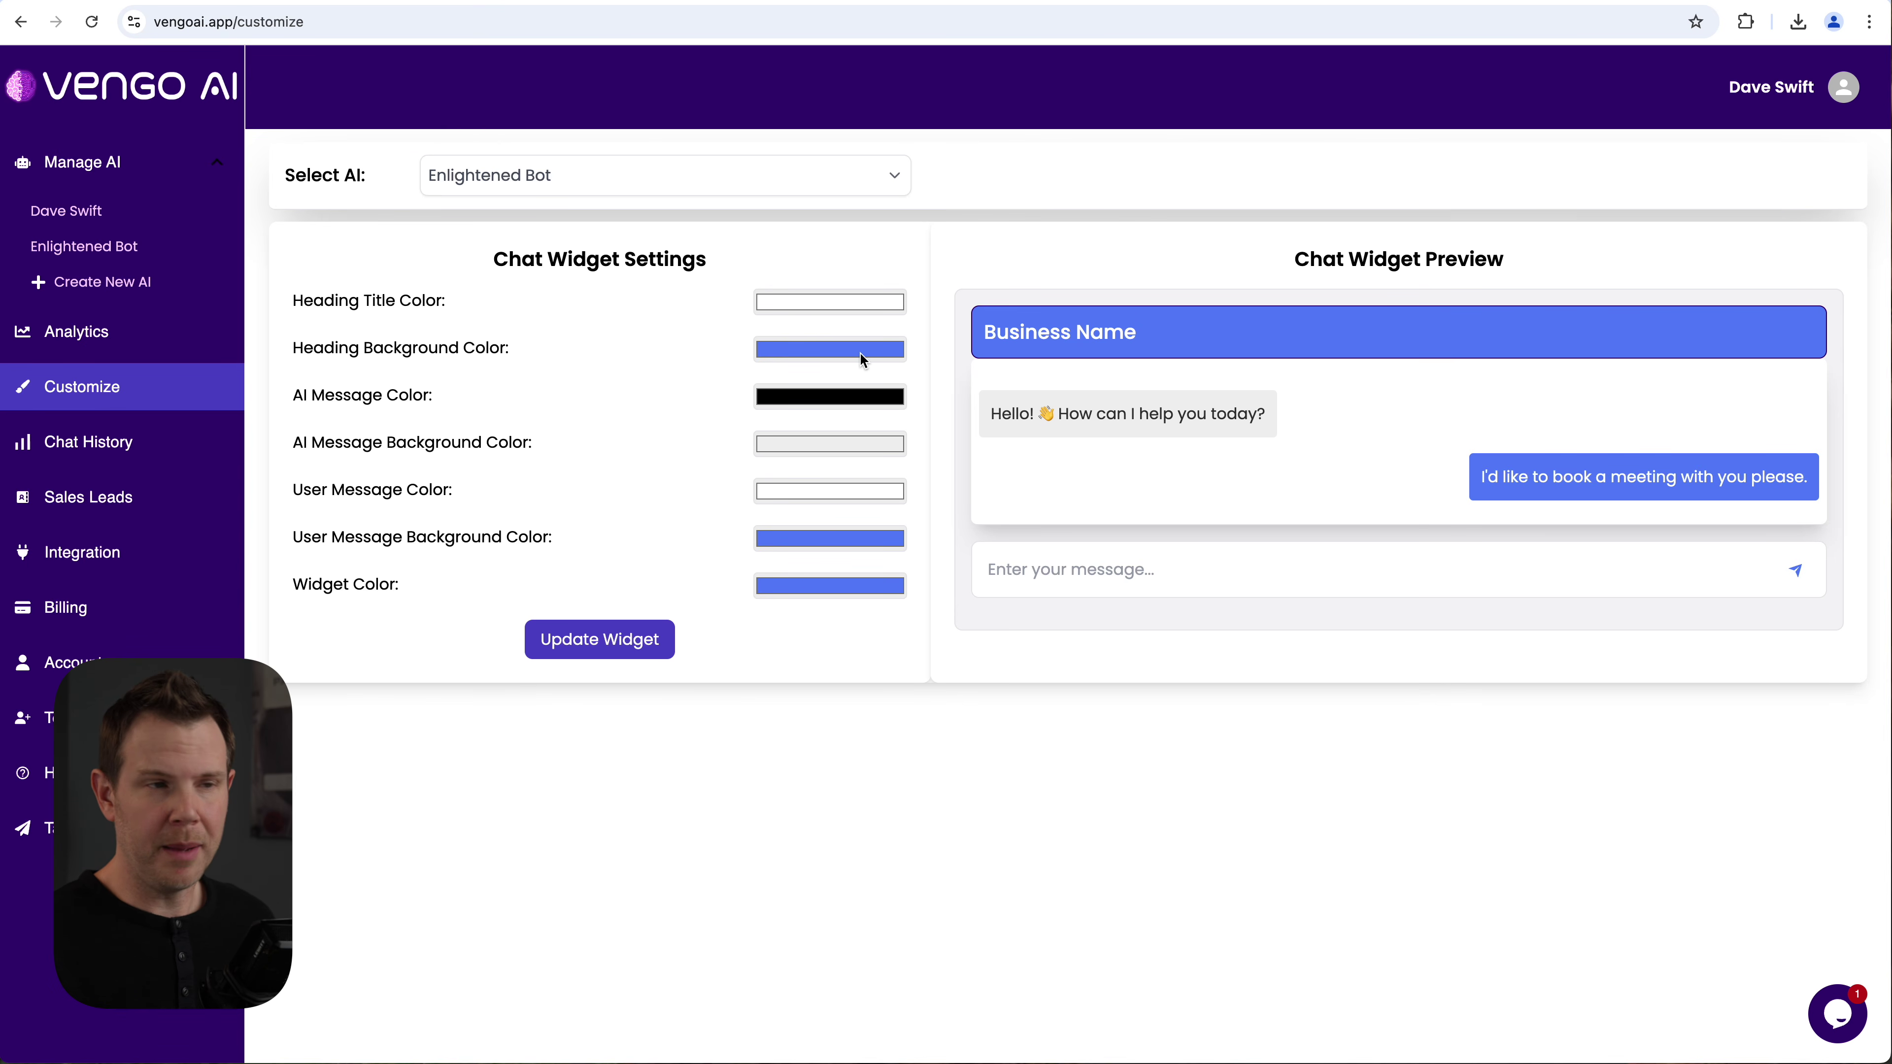
left_click(833, 350)
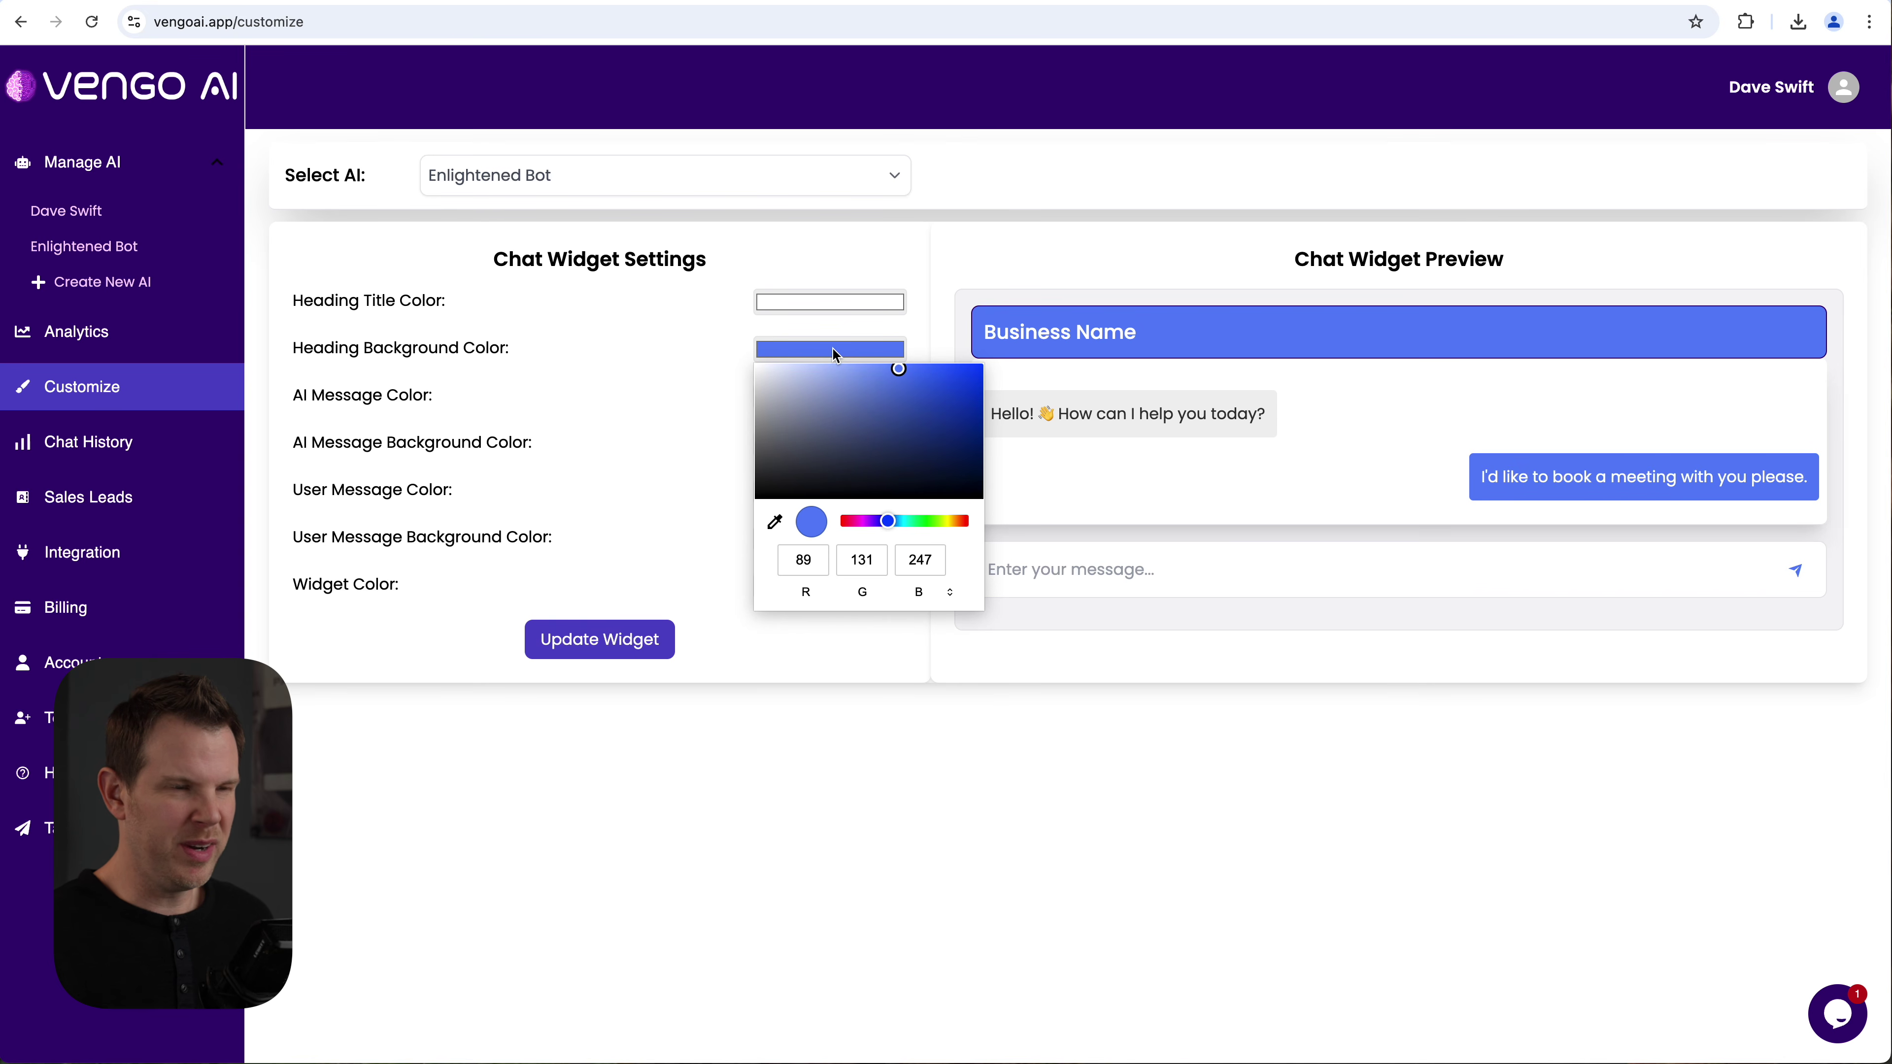
left_click(949, 591)
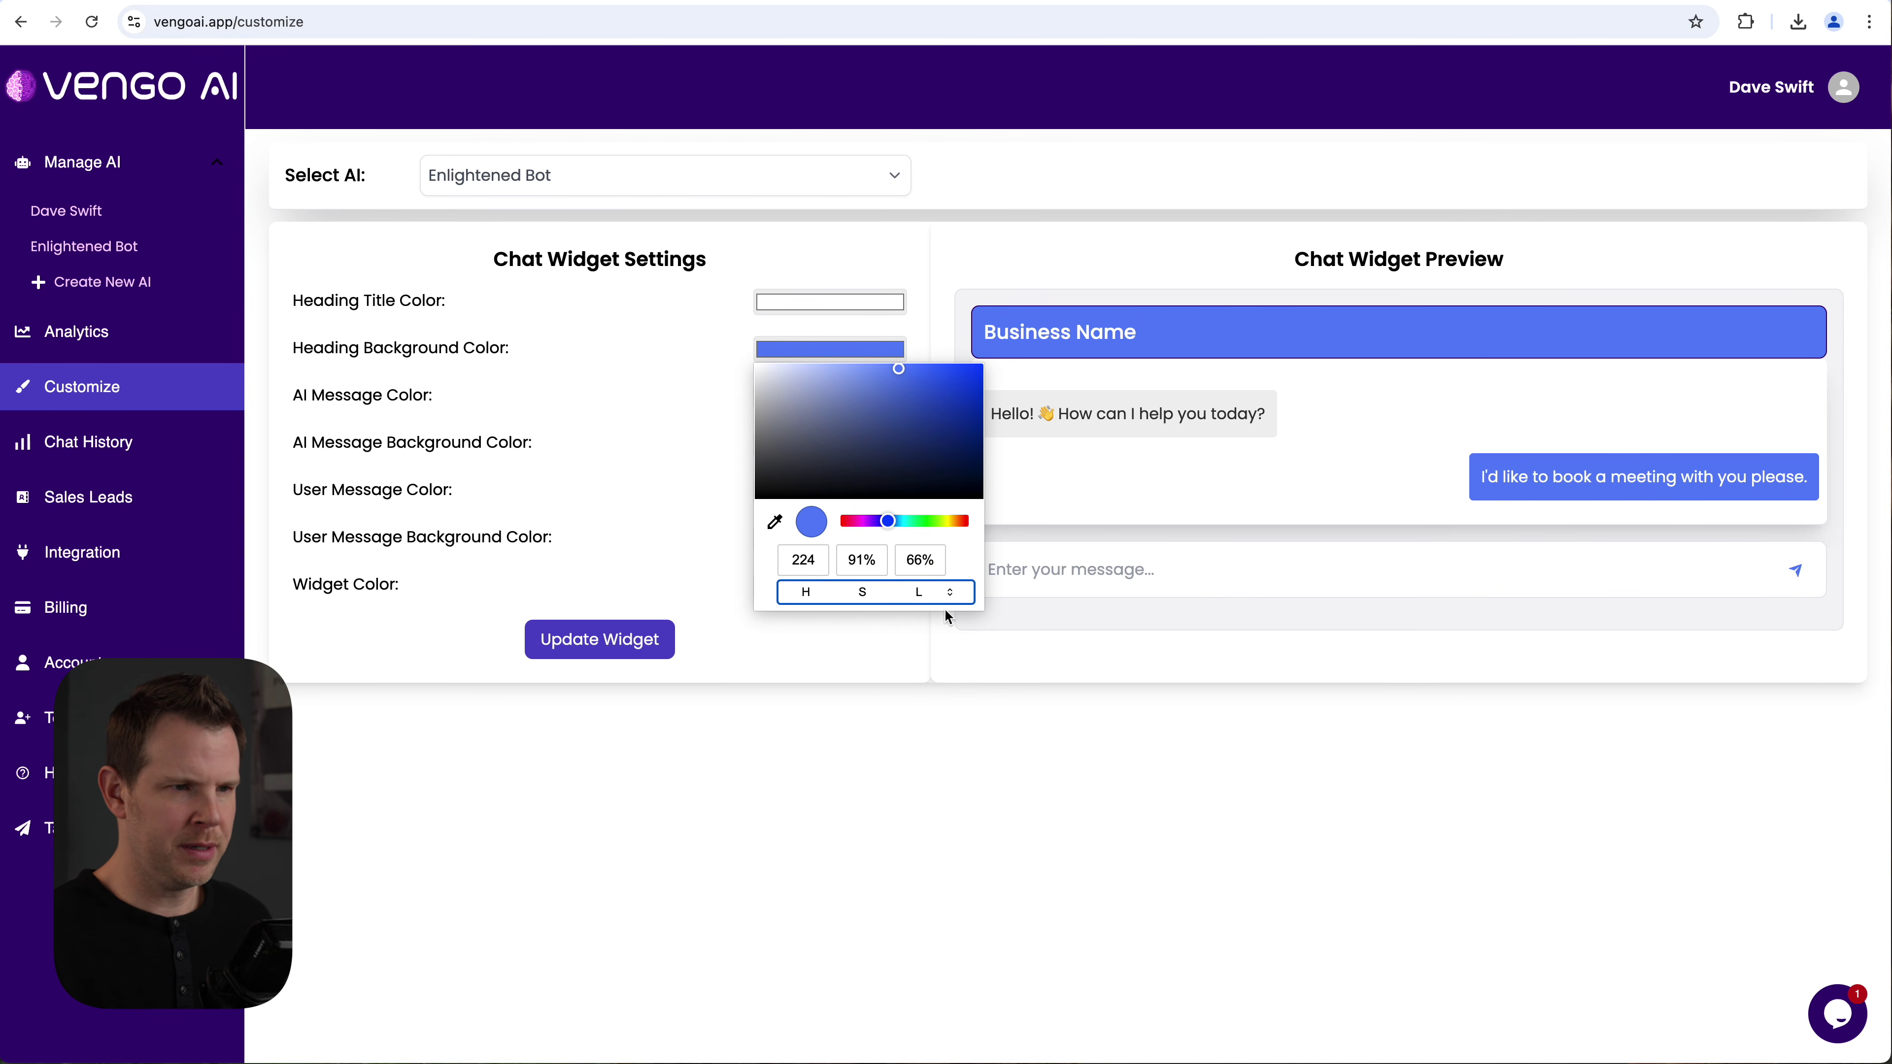
left_click(949, 593)
left_click(885, 563)
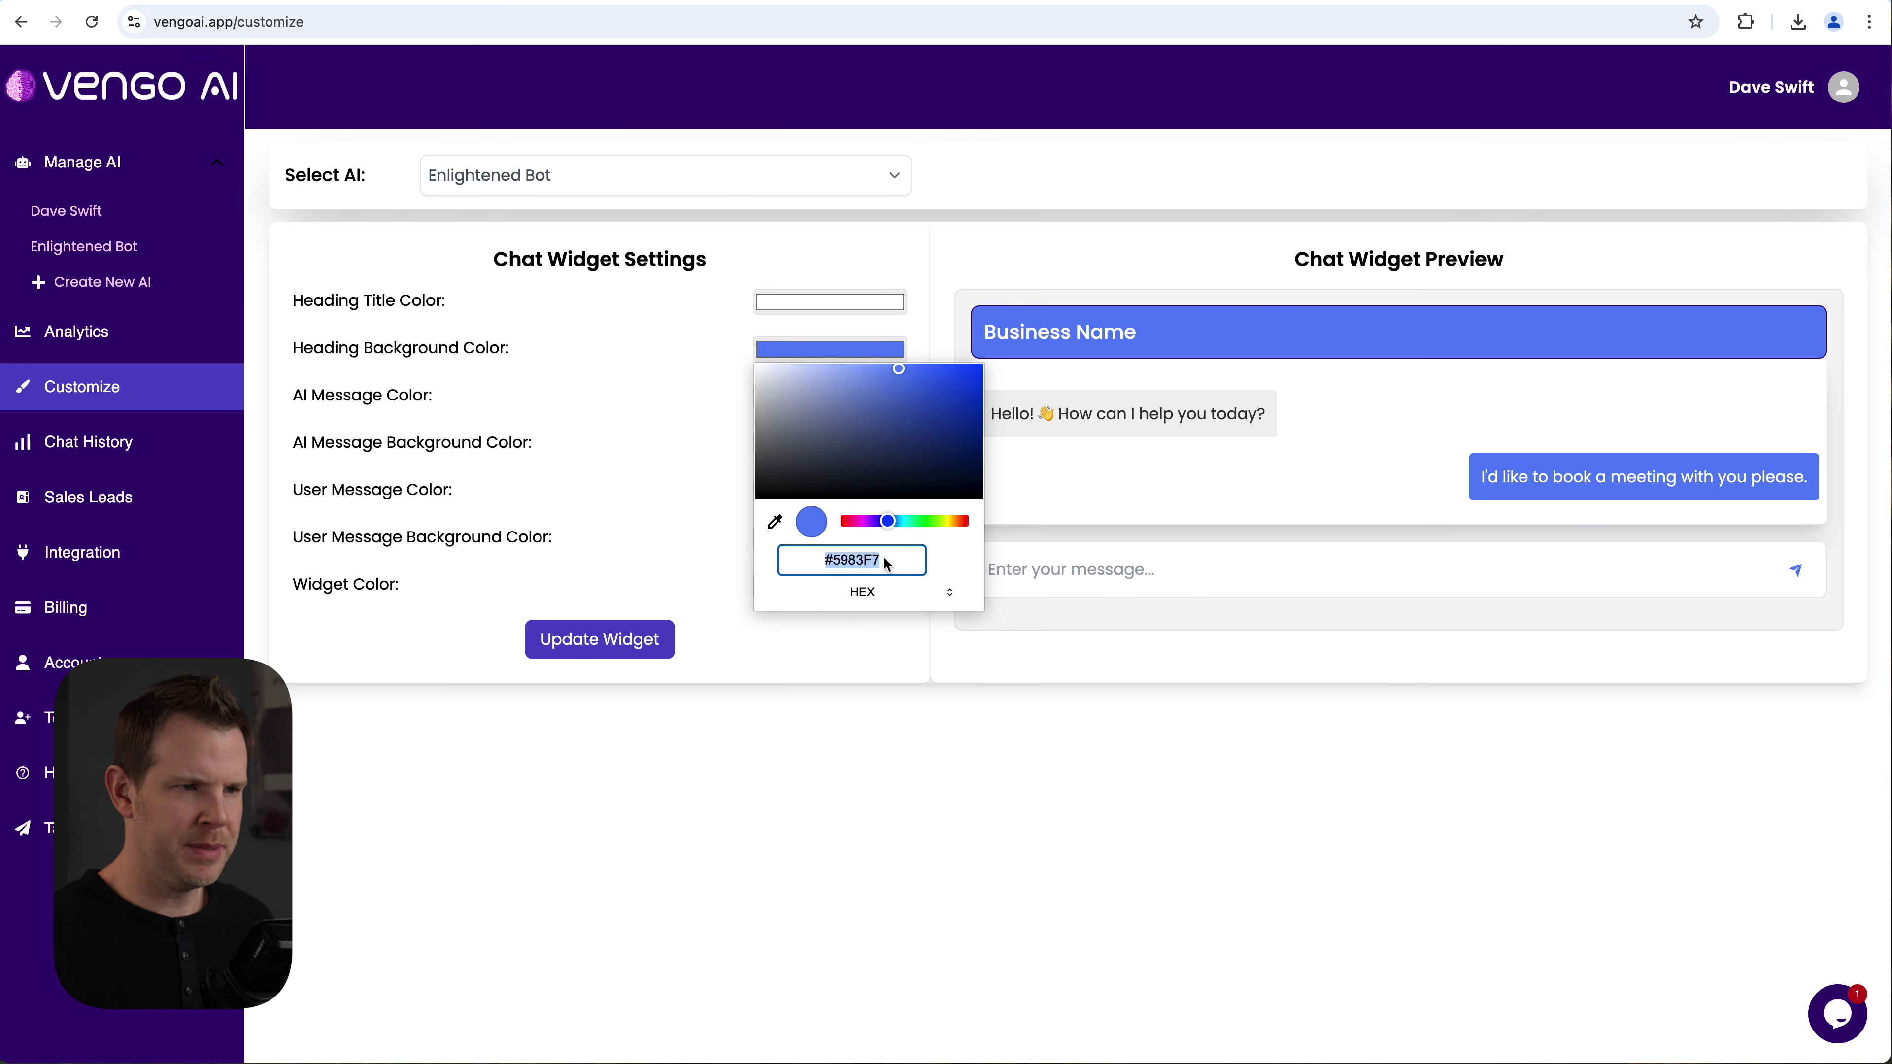
type("#C2464C")
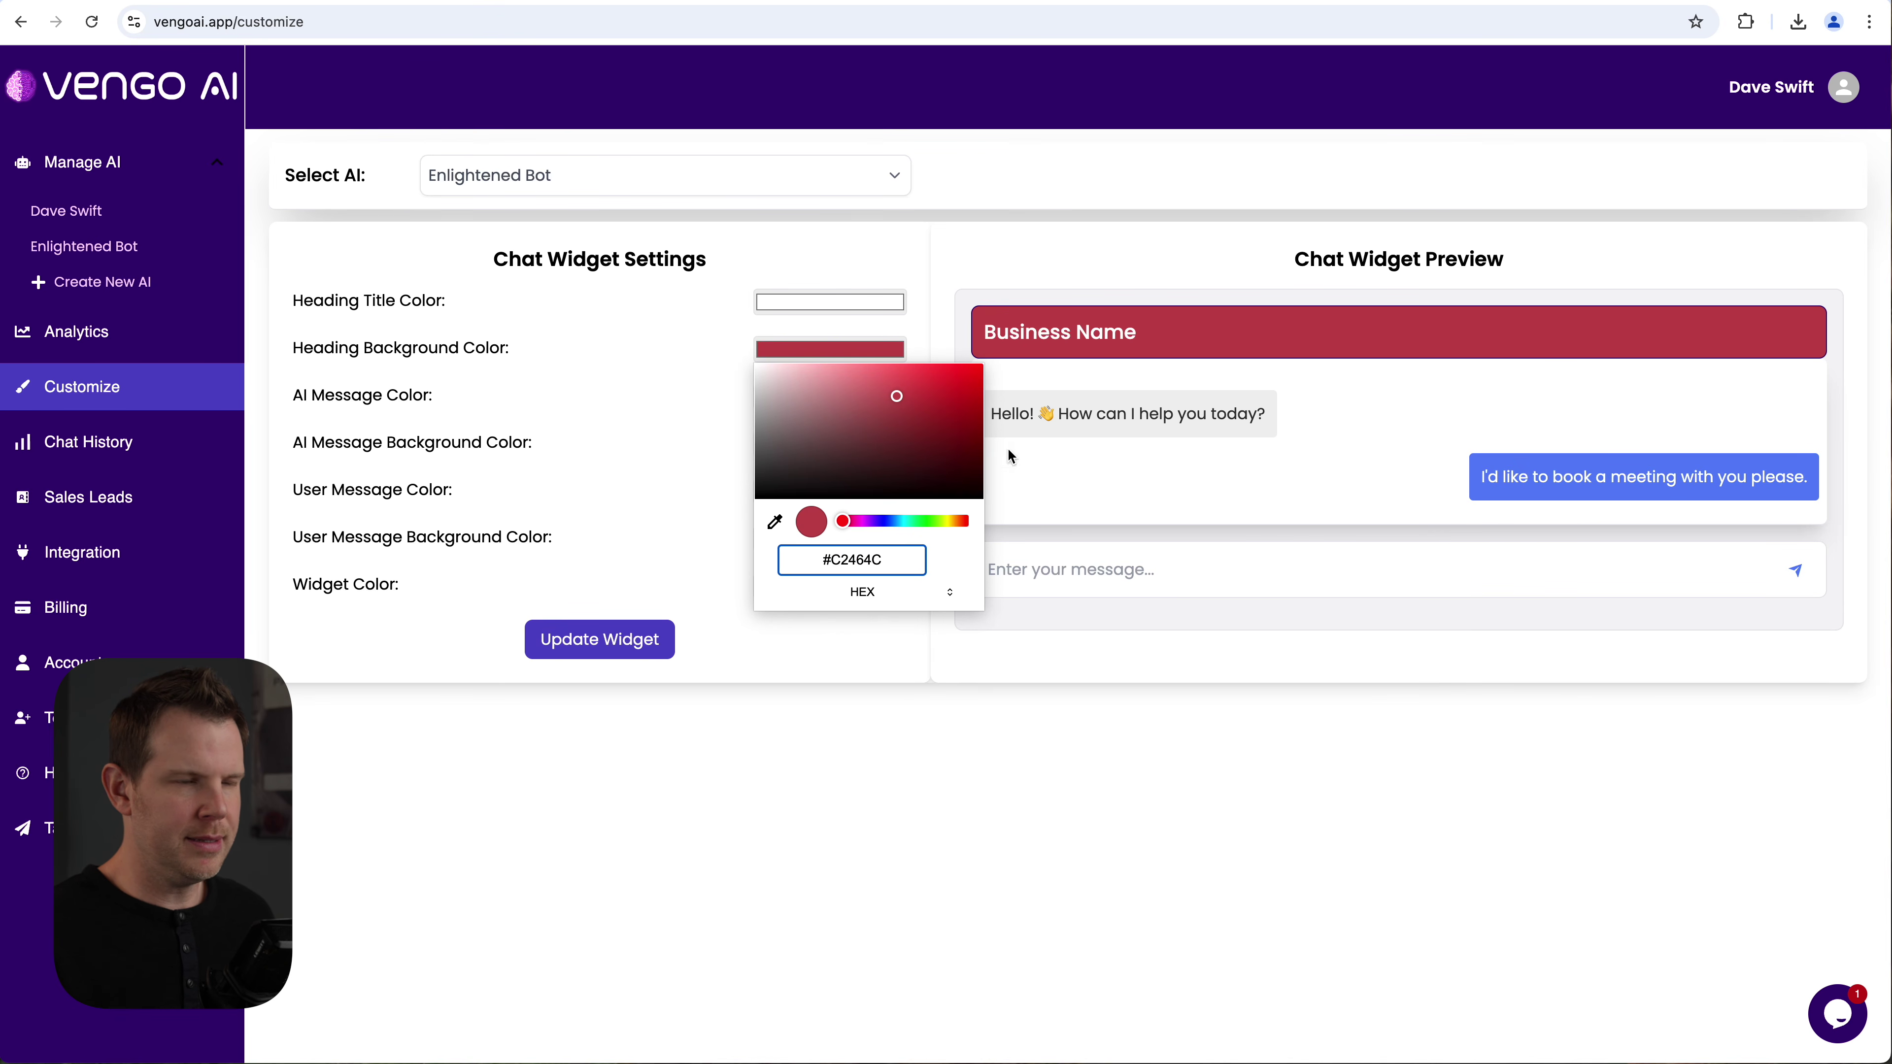
left_click(911, 721)
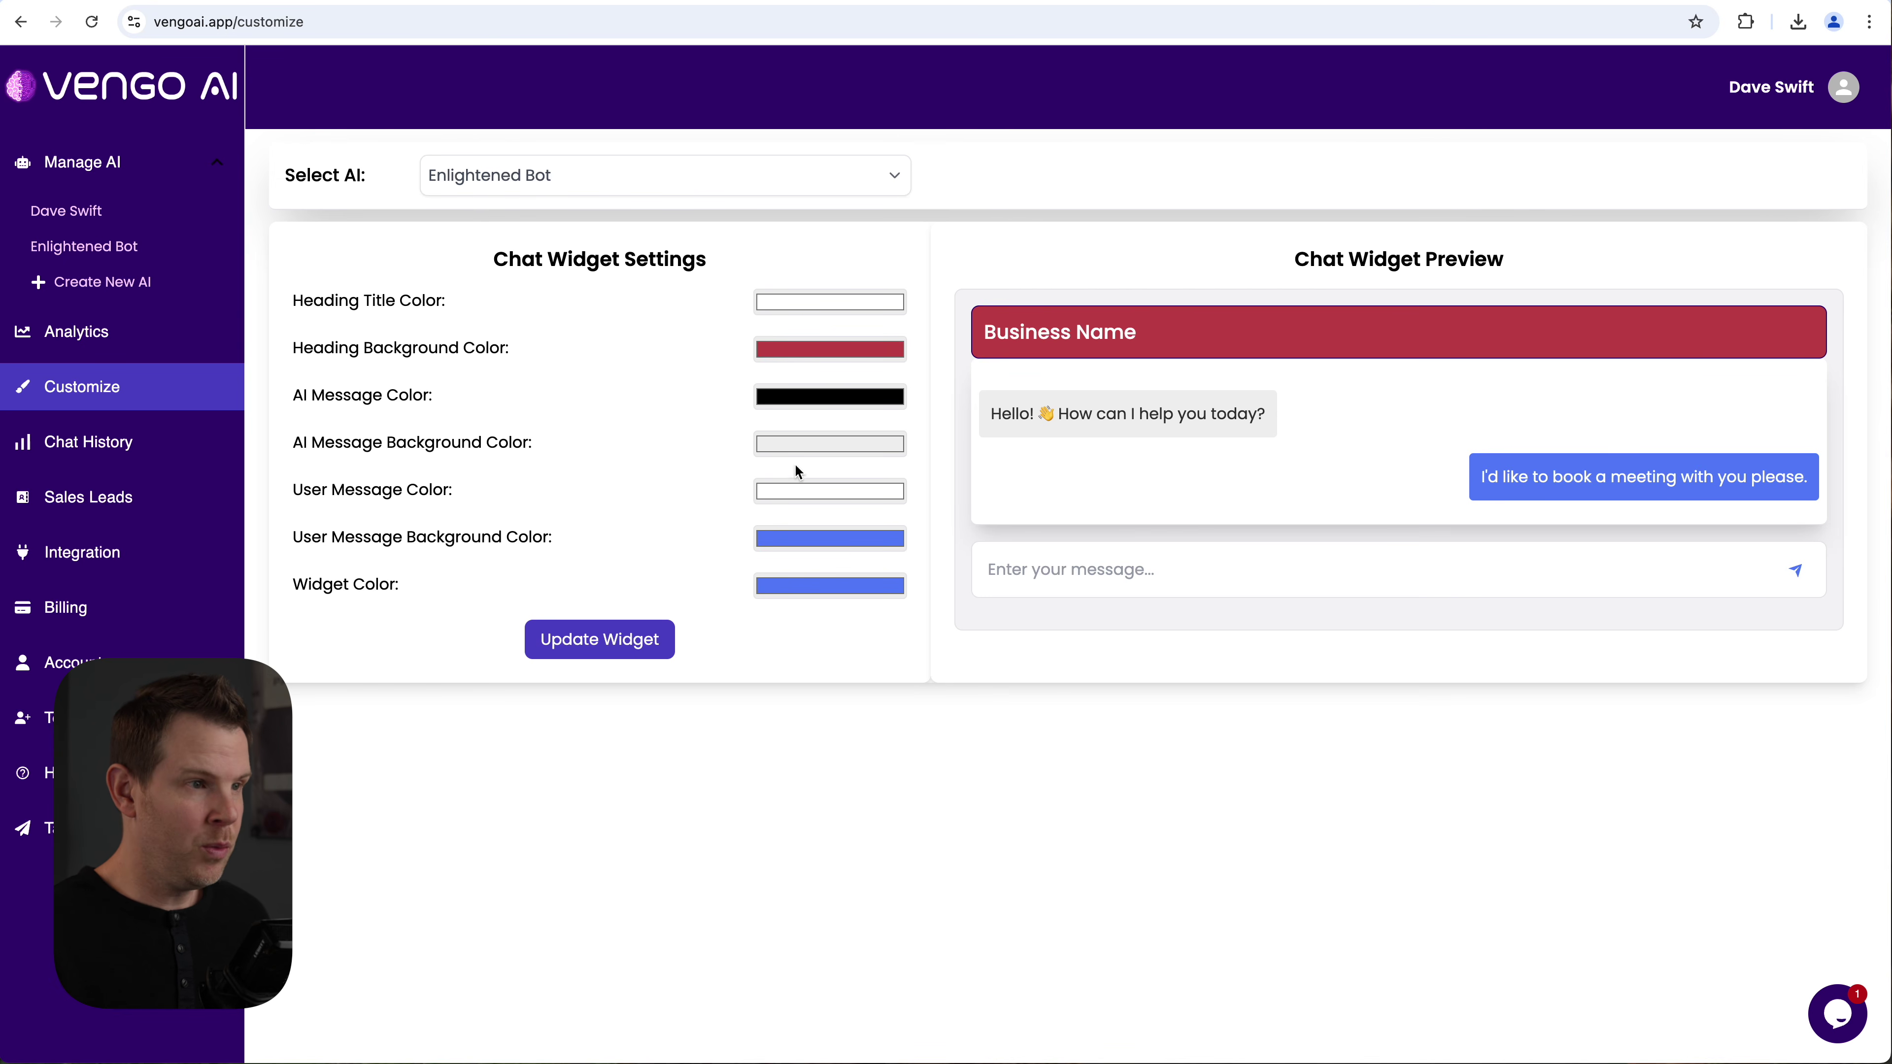
left_click(838, 590)
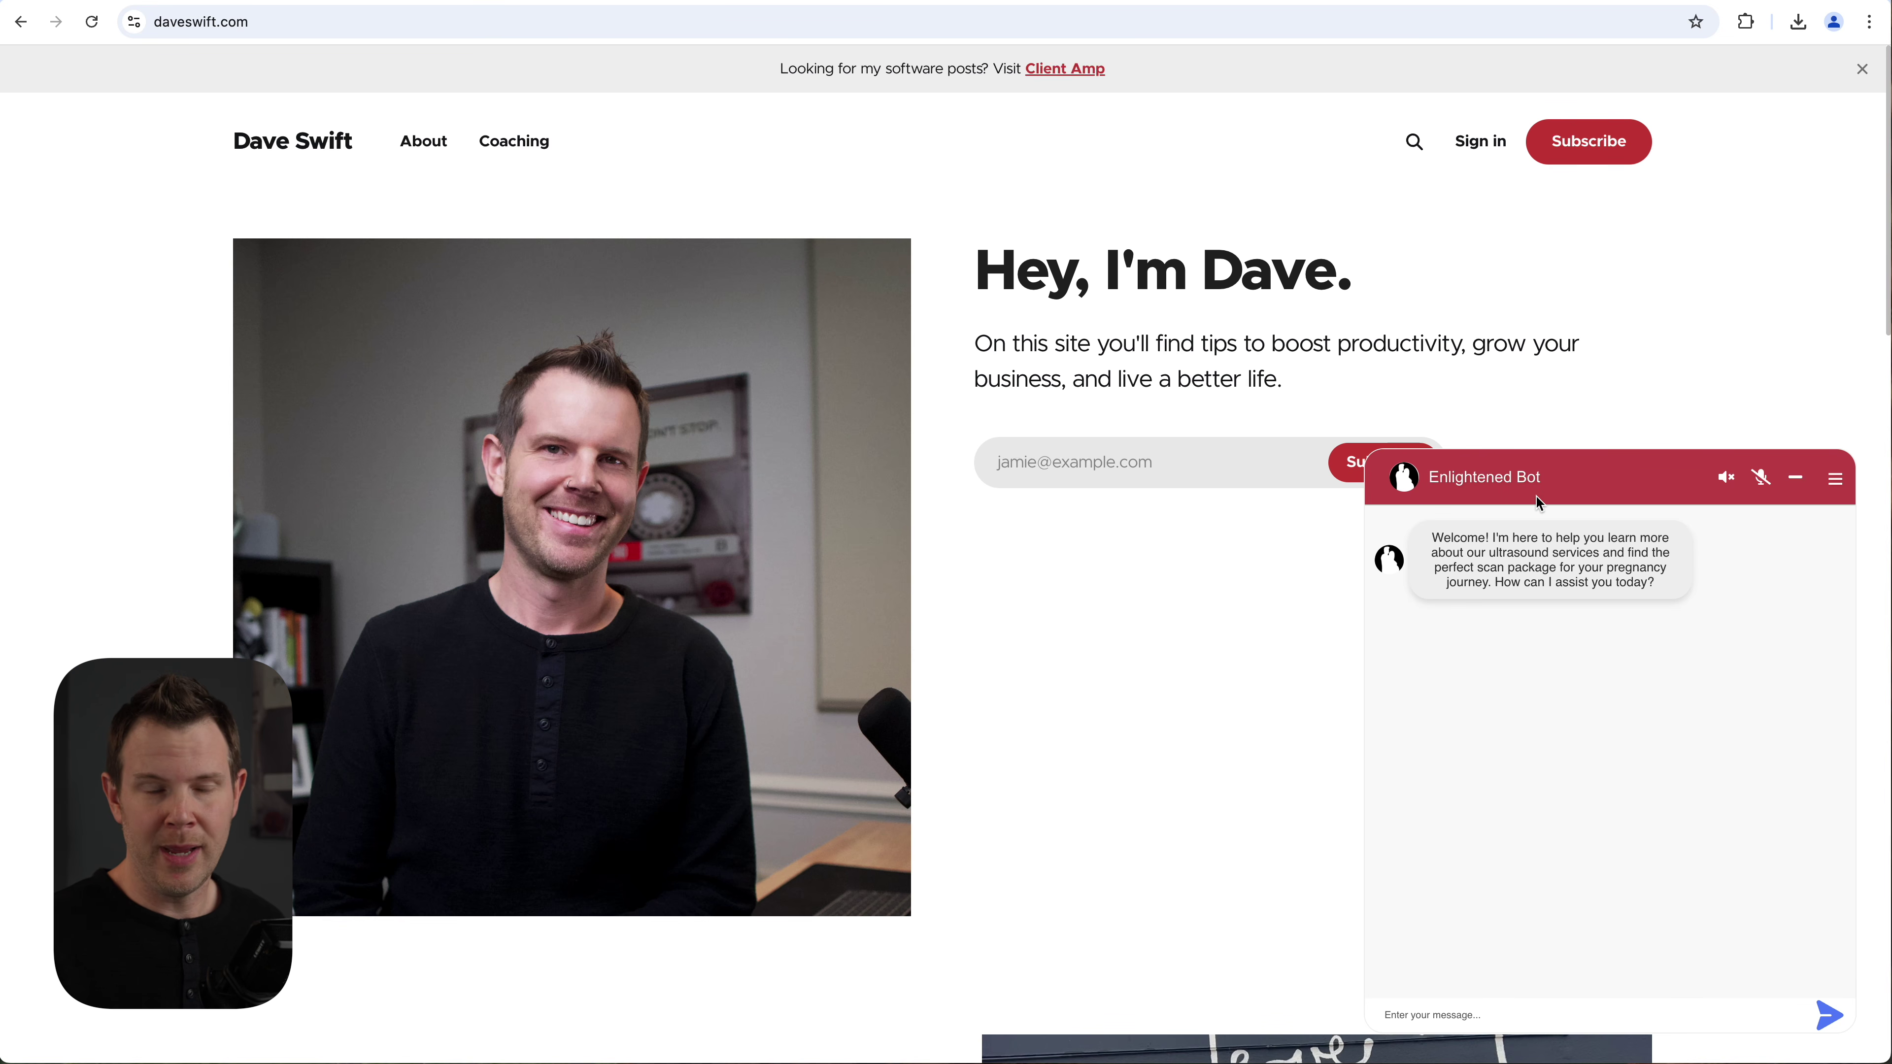
Step: Collapse the chat widget on the live website and examine its launcher while moving down the page
left_click(1536, 497)
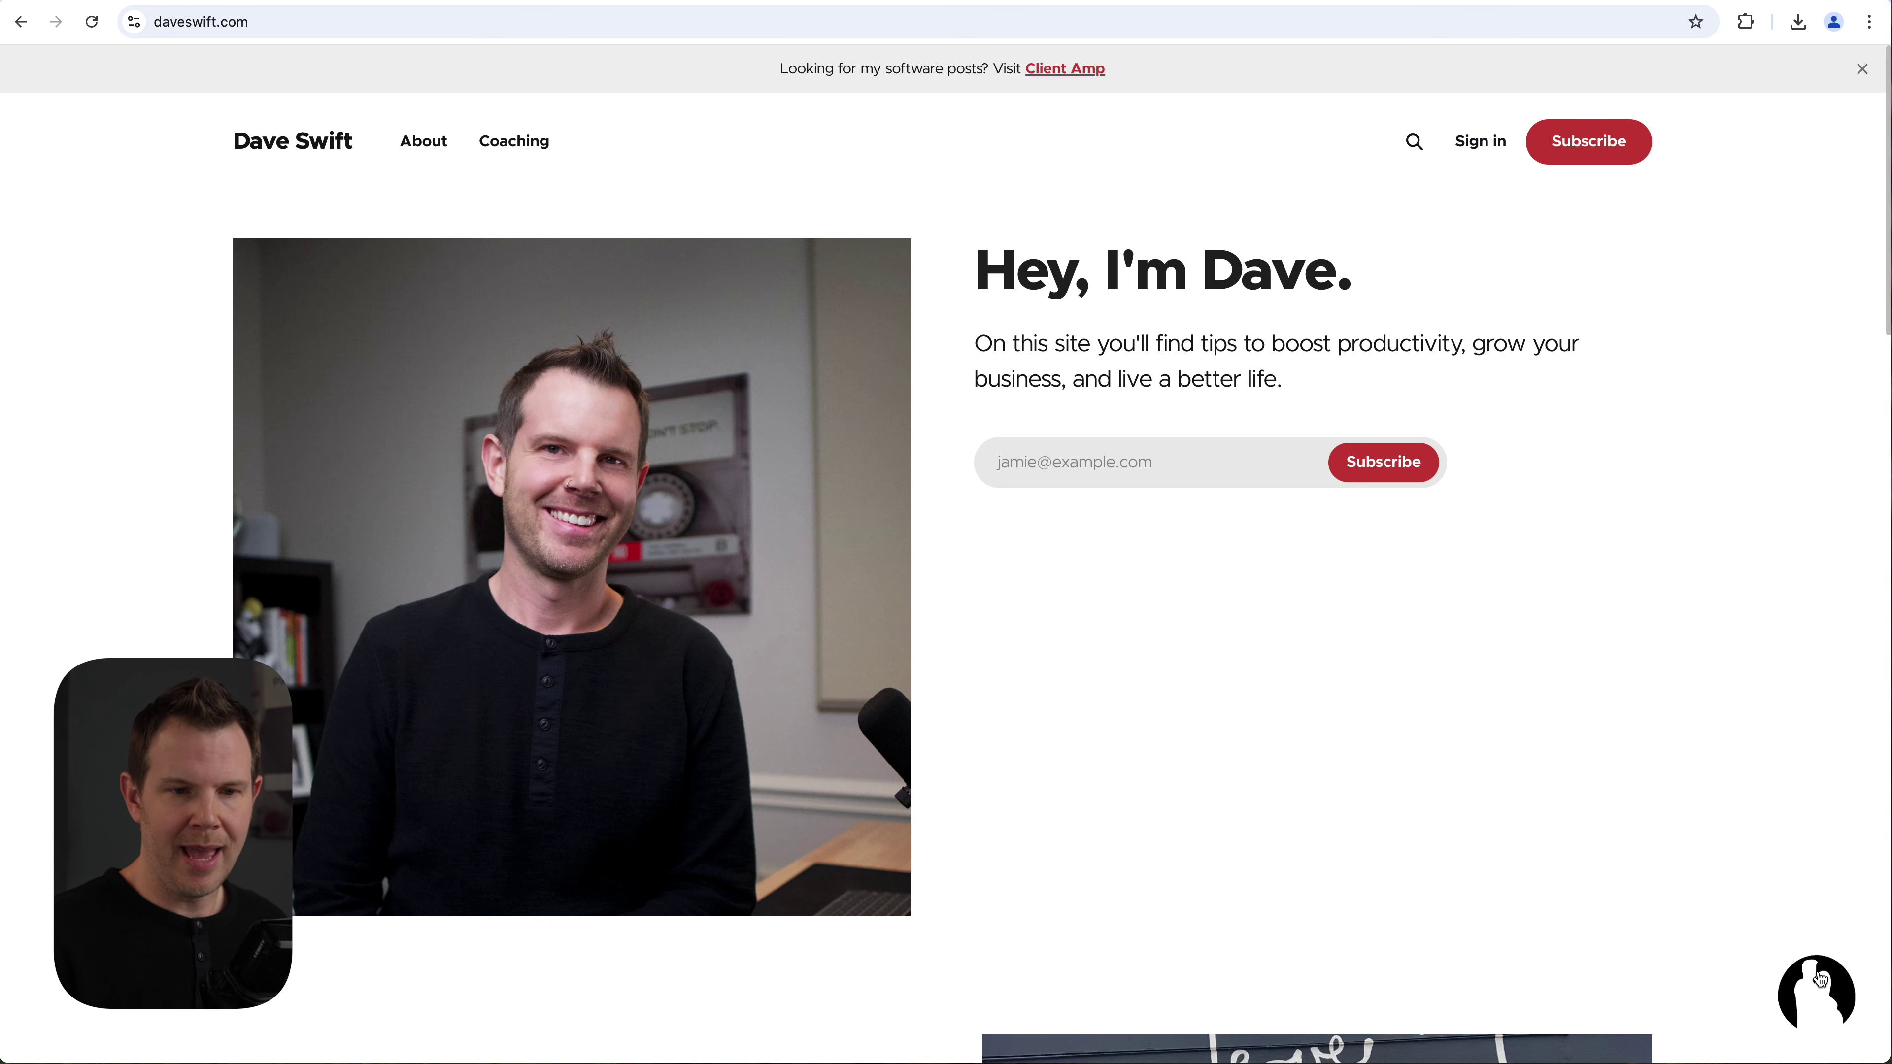
scroll(1771, 937, "down", 2)
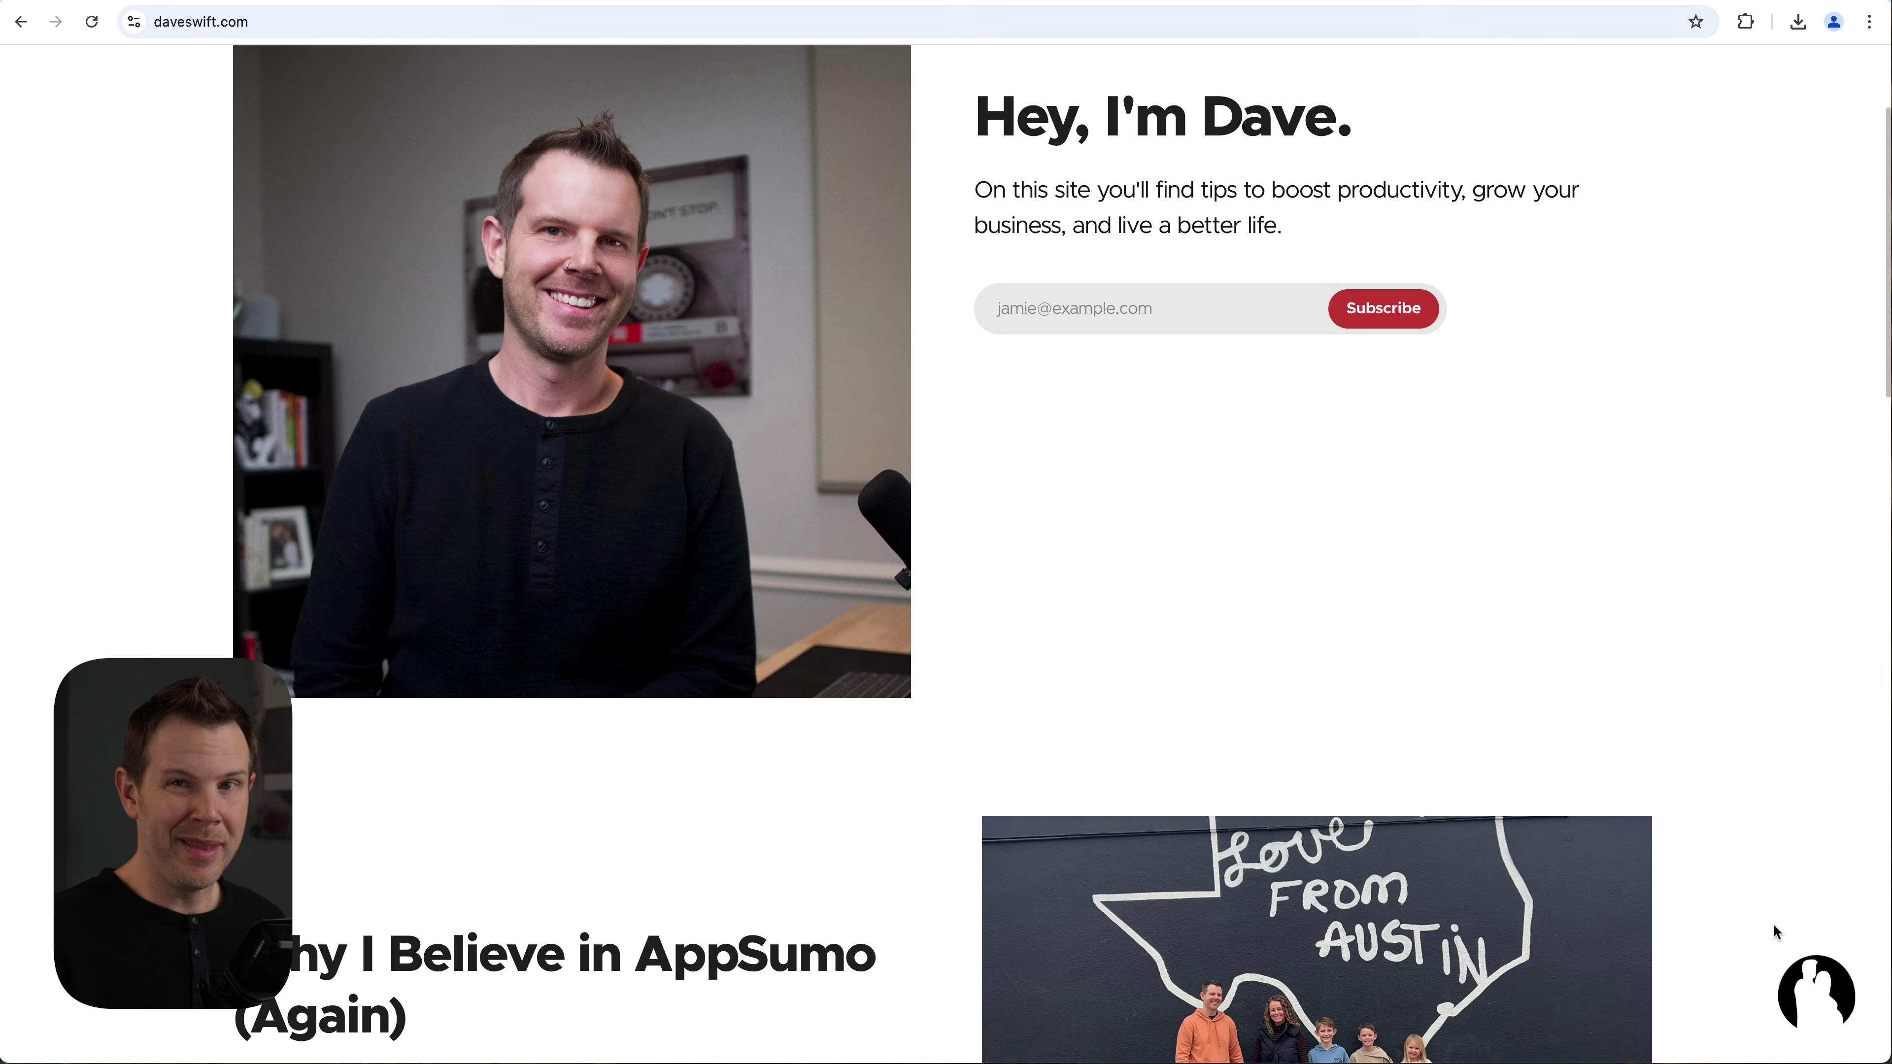
scroll(1773, 932, "down", 3)
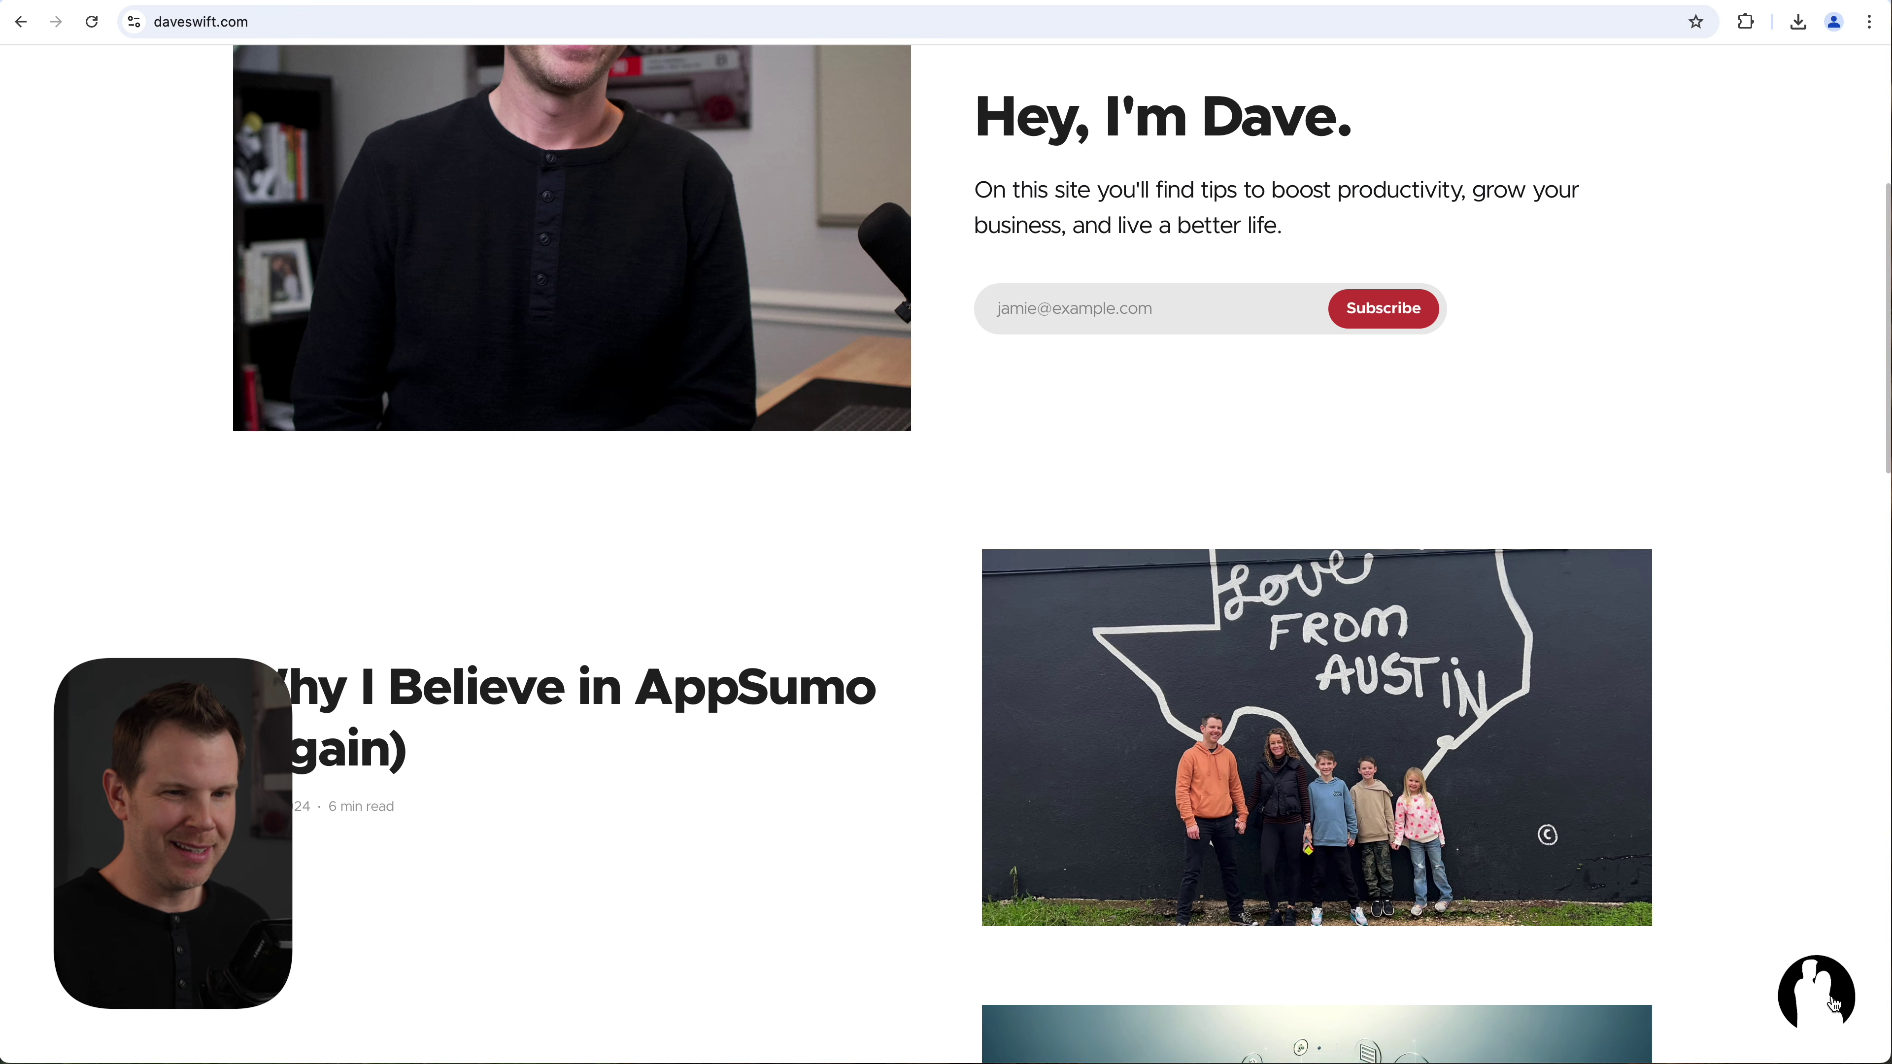
scroll(1840, 1000, "up", 5)
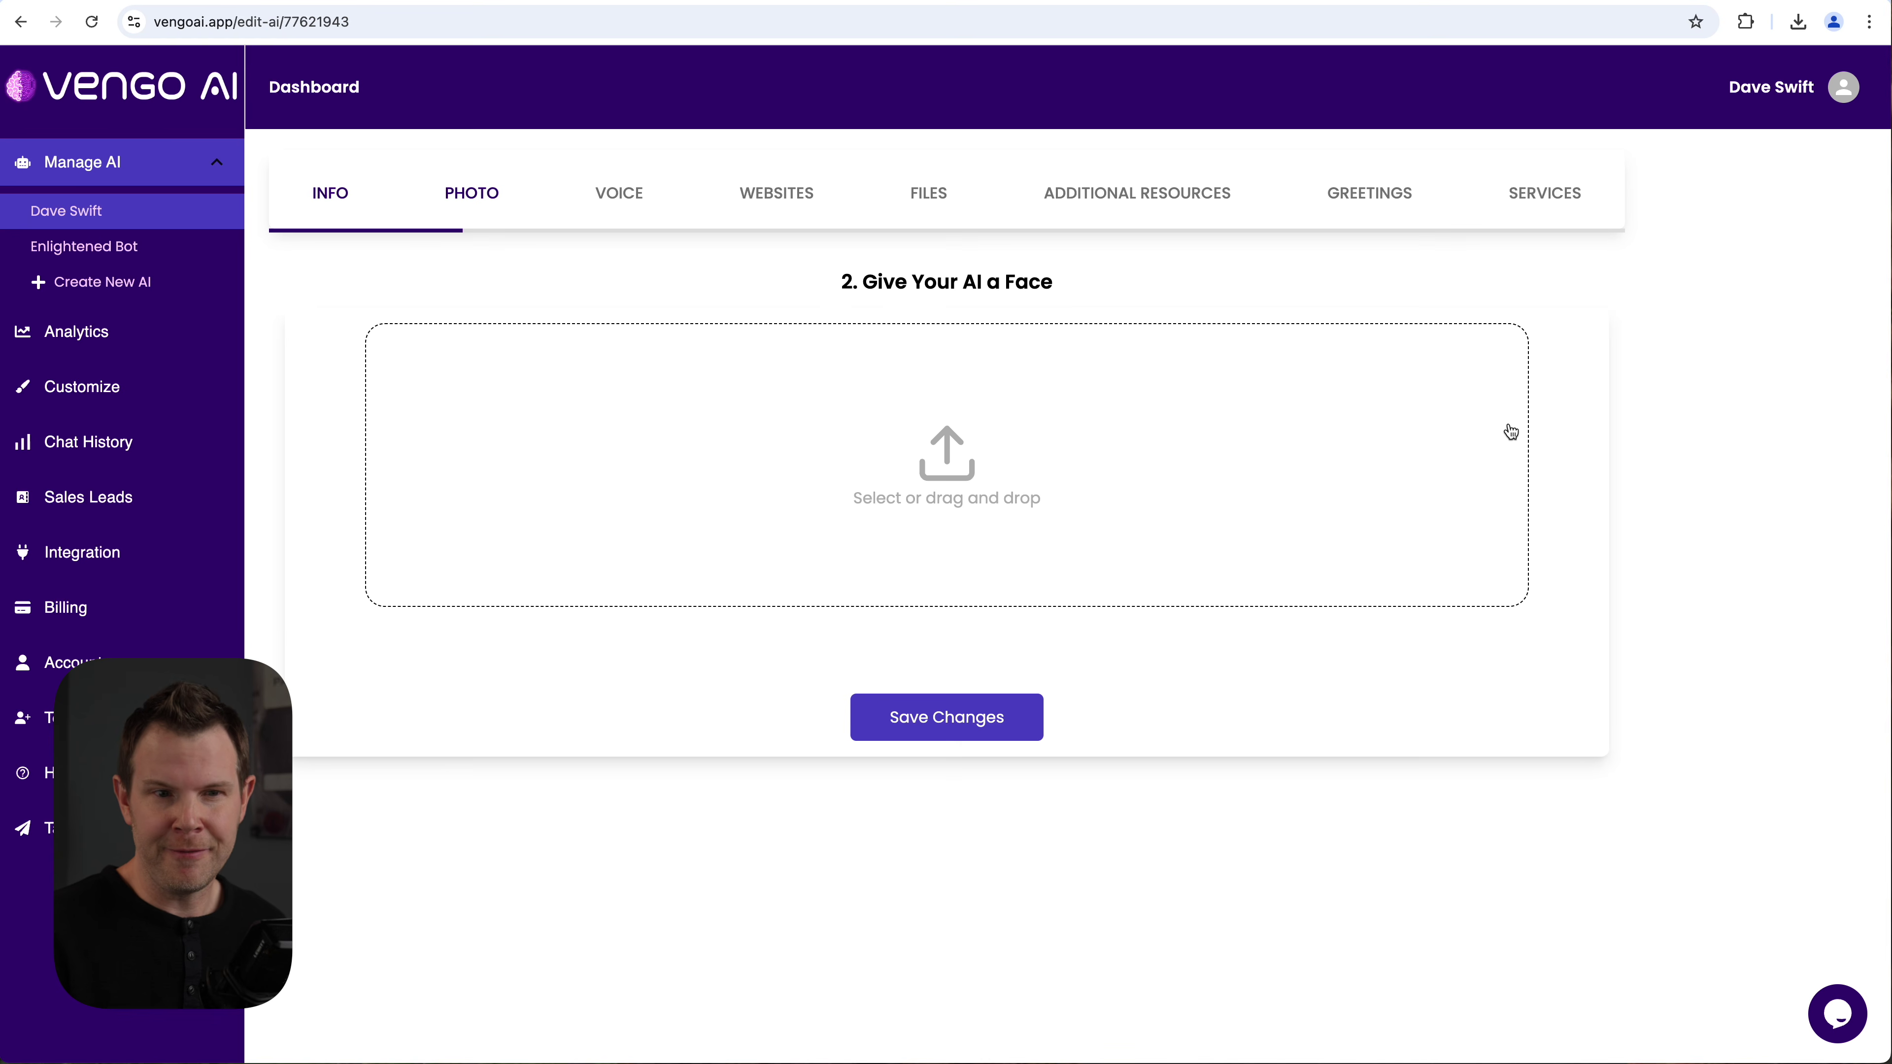
left_click(1837, 1013)
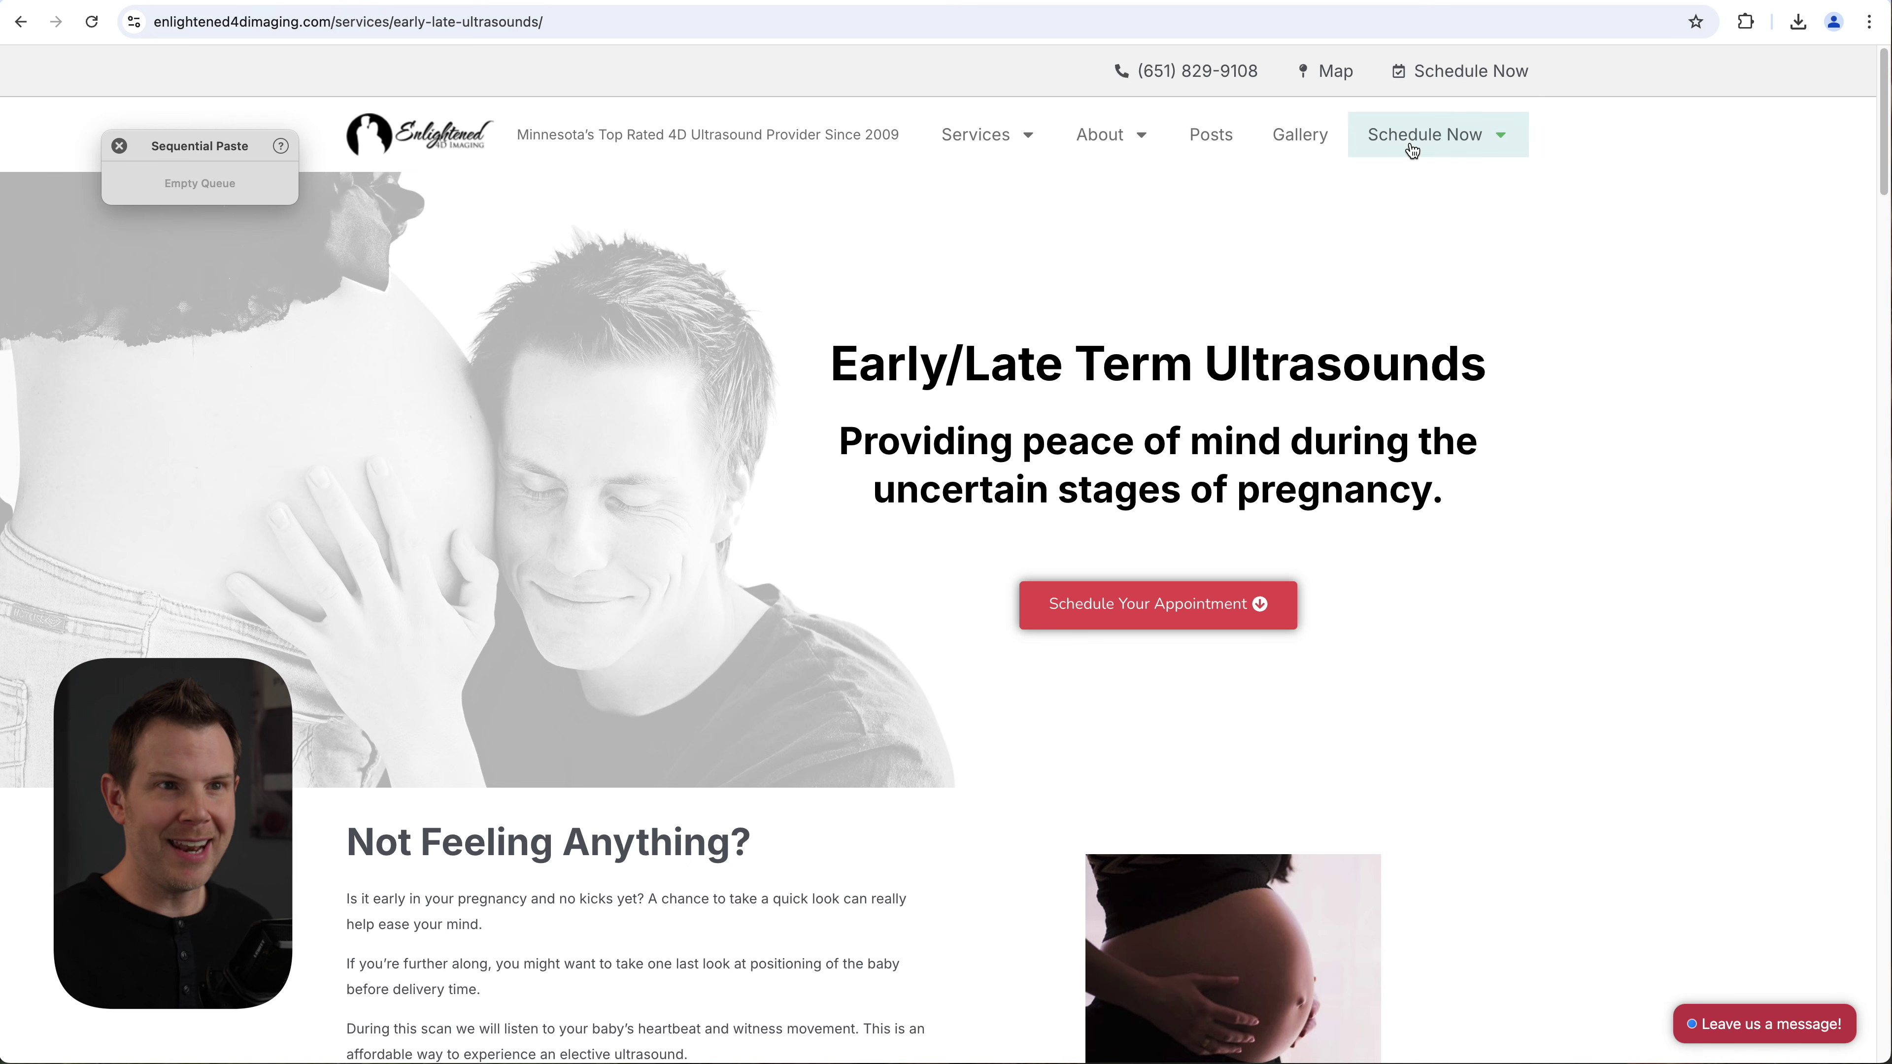
Step: Copy the booking link addresses for the Economy Scan, Gender Scan and Gender Confirmation from the Enlightened 4D Imaging website's scheduling options
mouse_move(1420, 145)
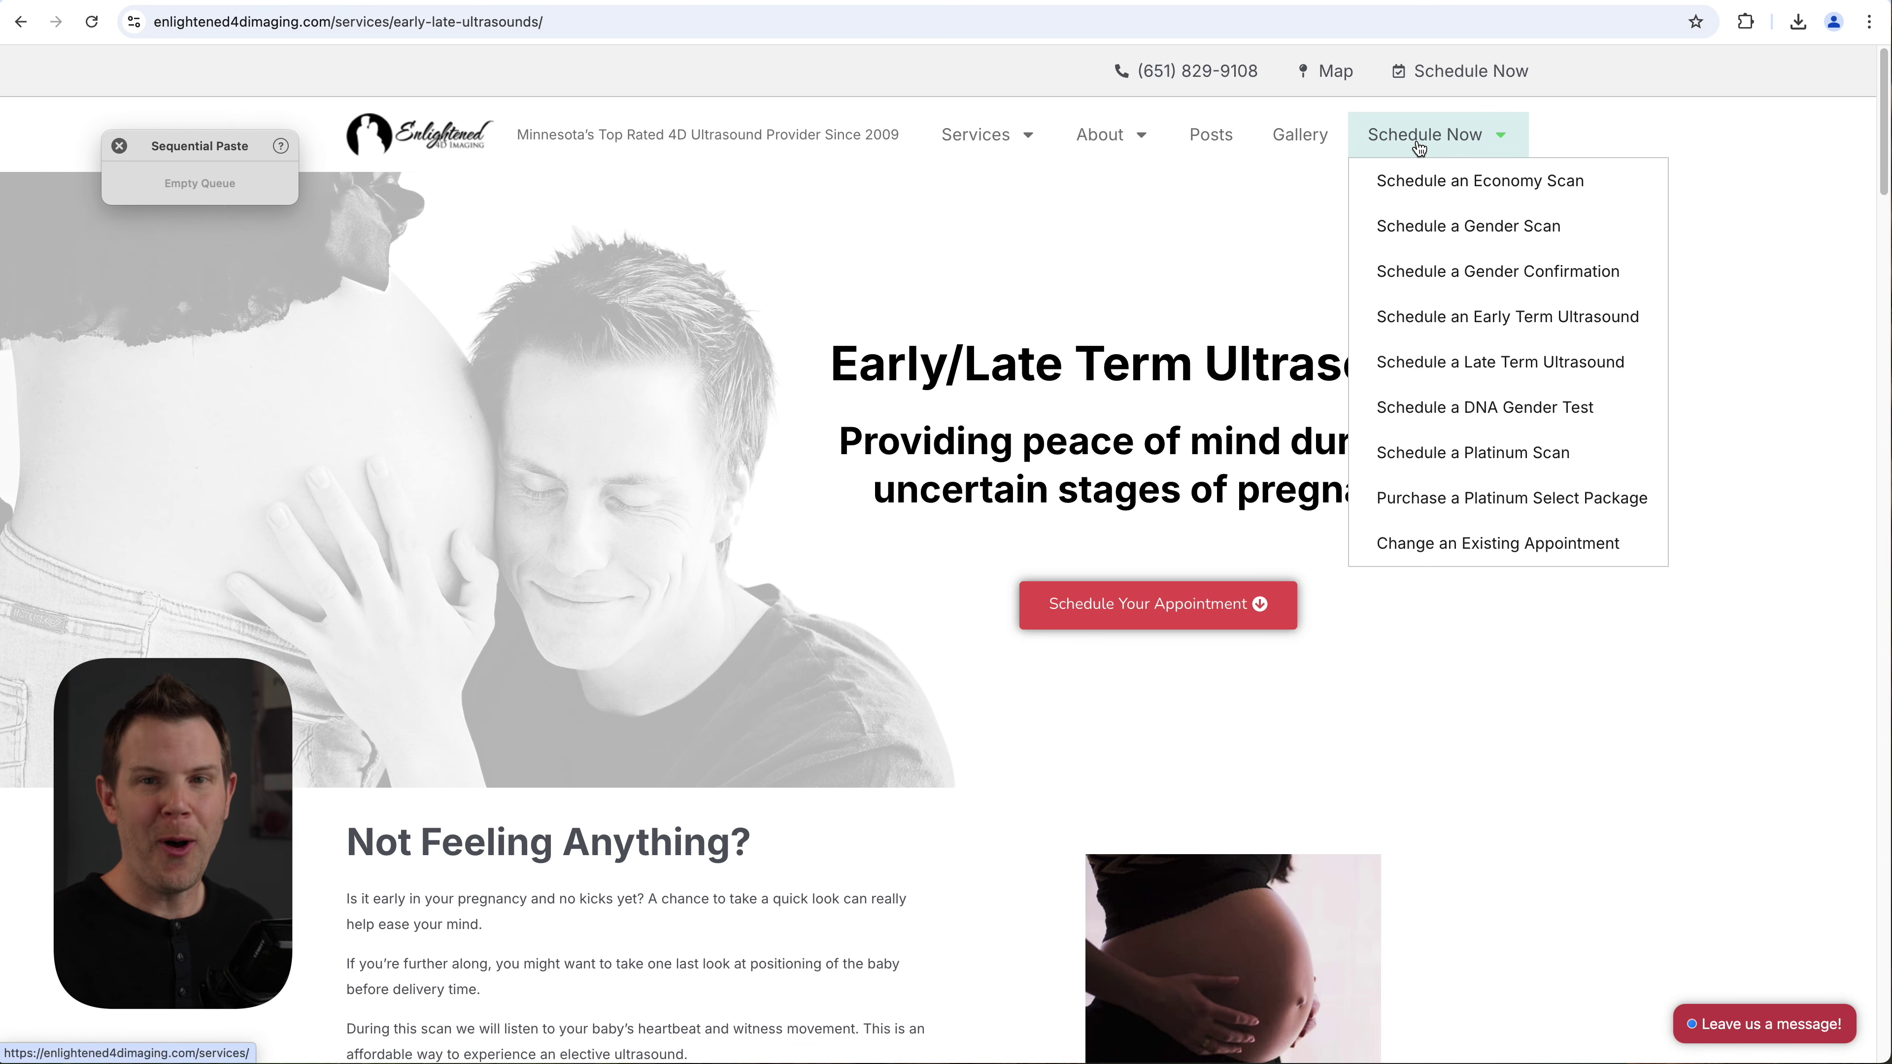
right_click(1417, 180)
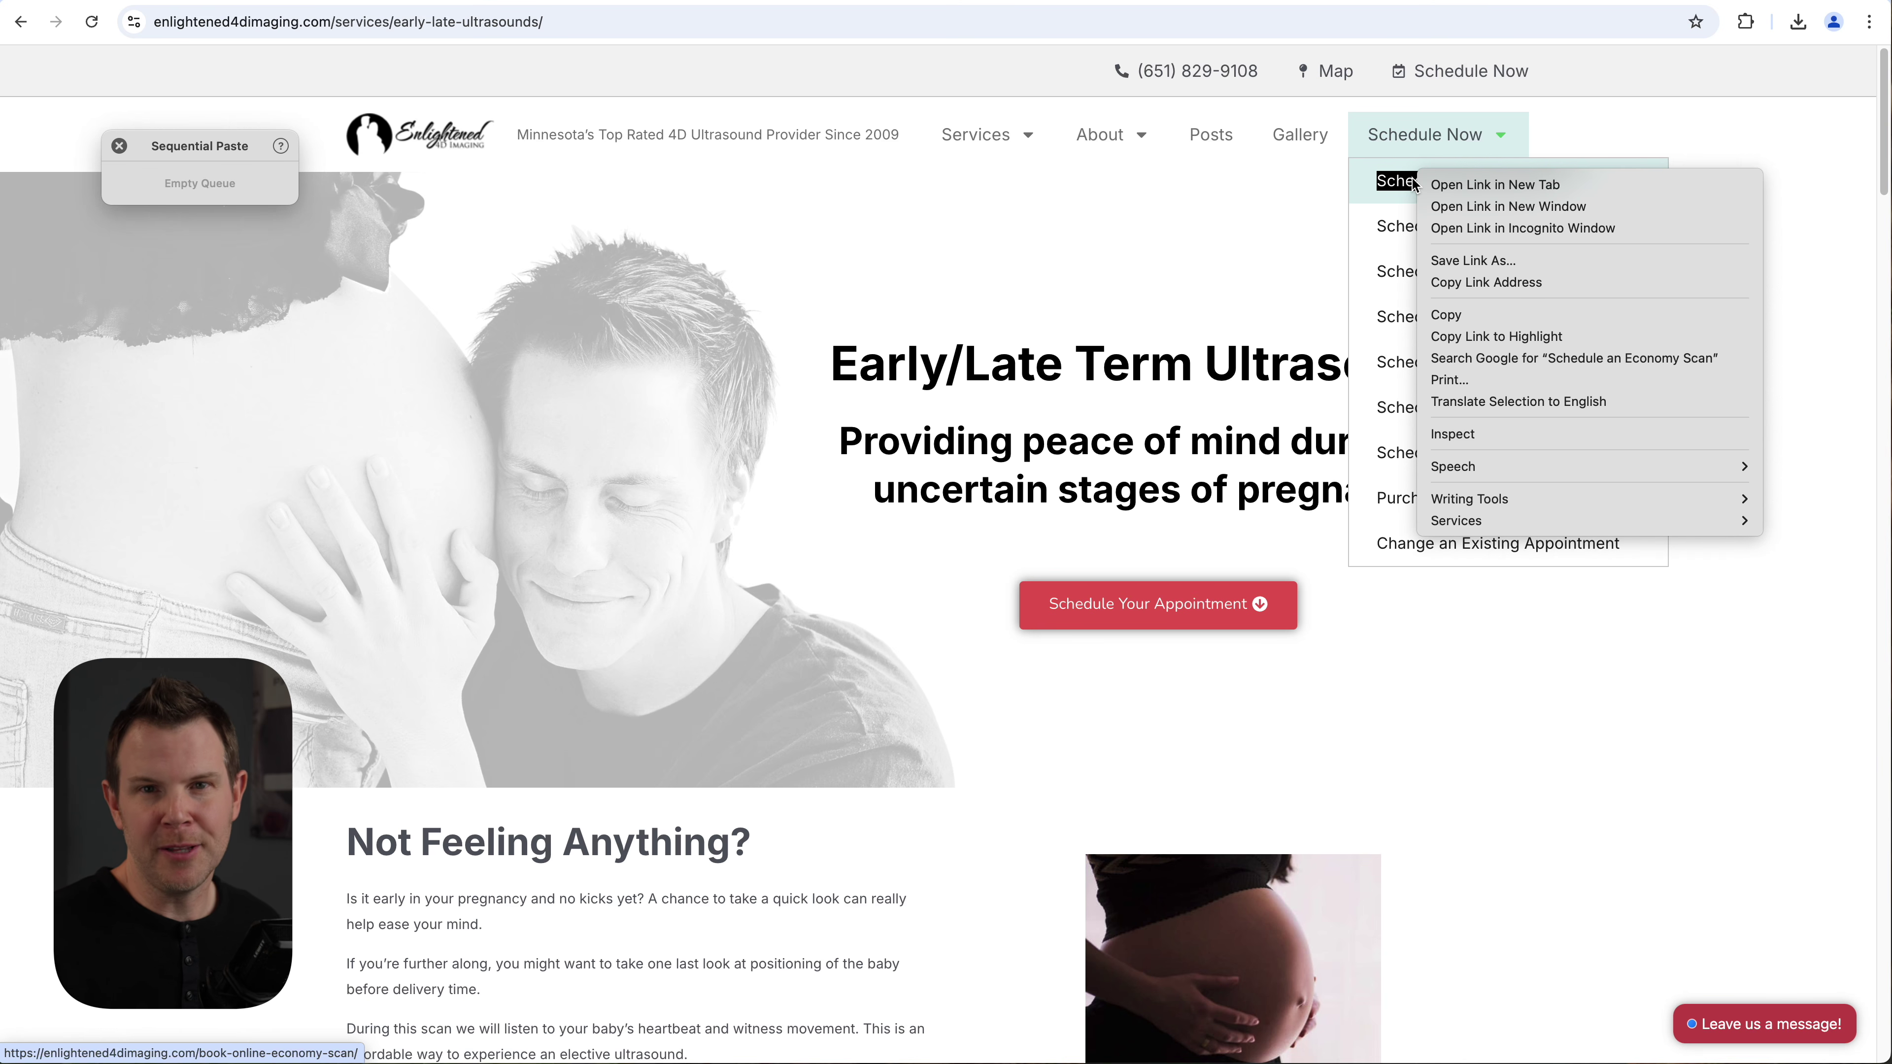
left_click(1486, 282)
right_click(1419, 226)
left_click(1528, 333)
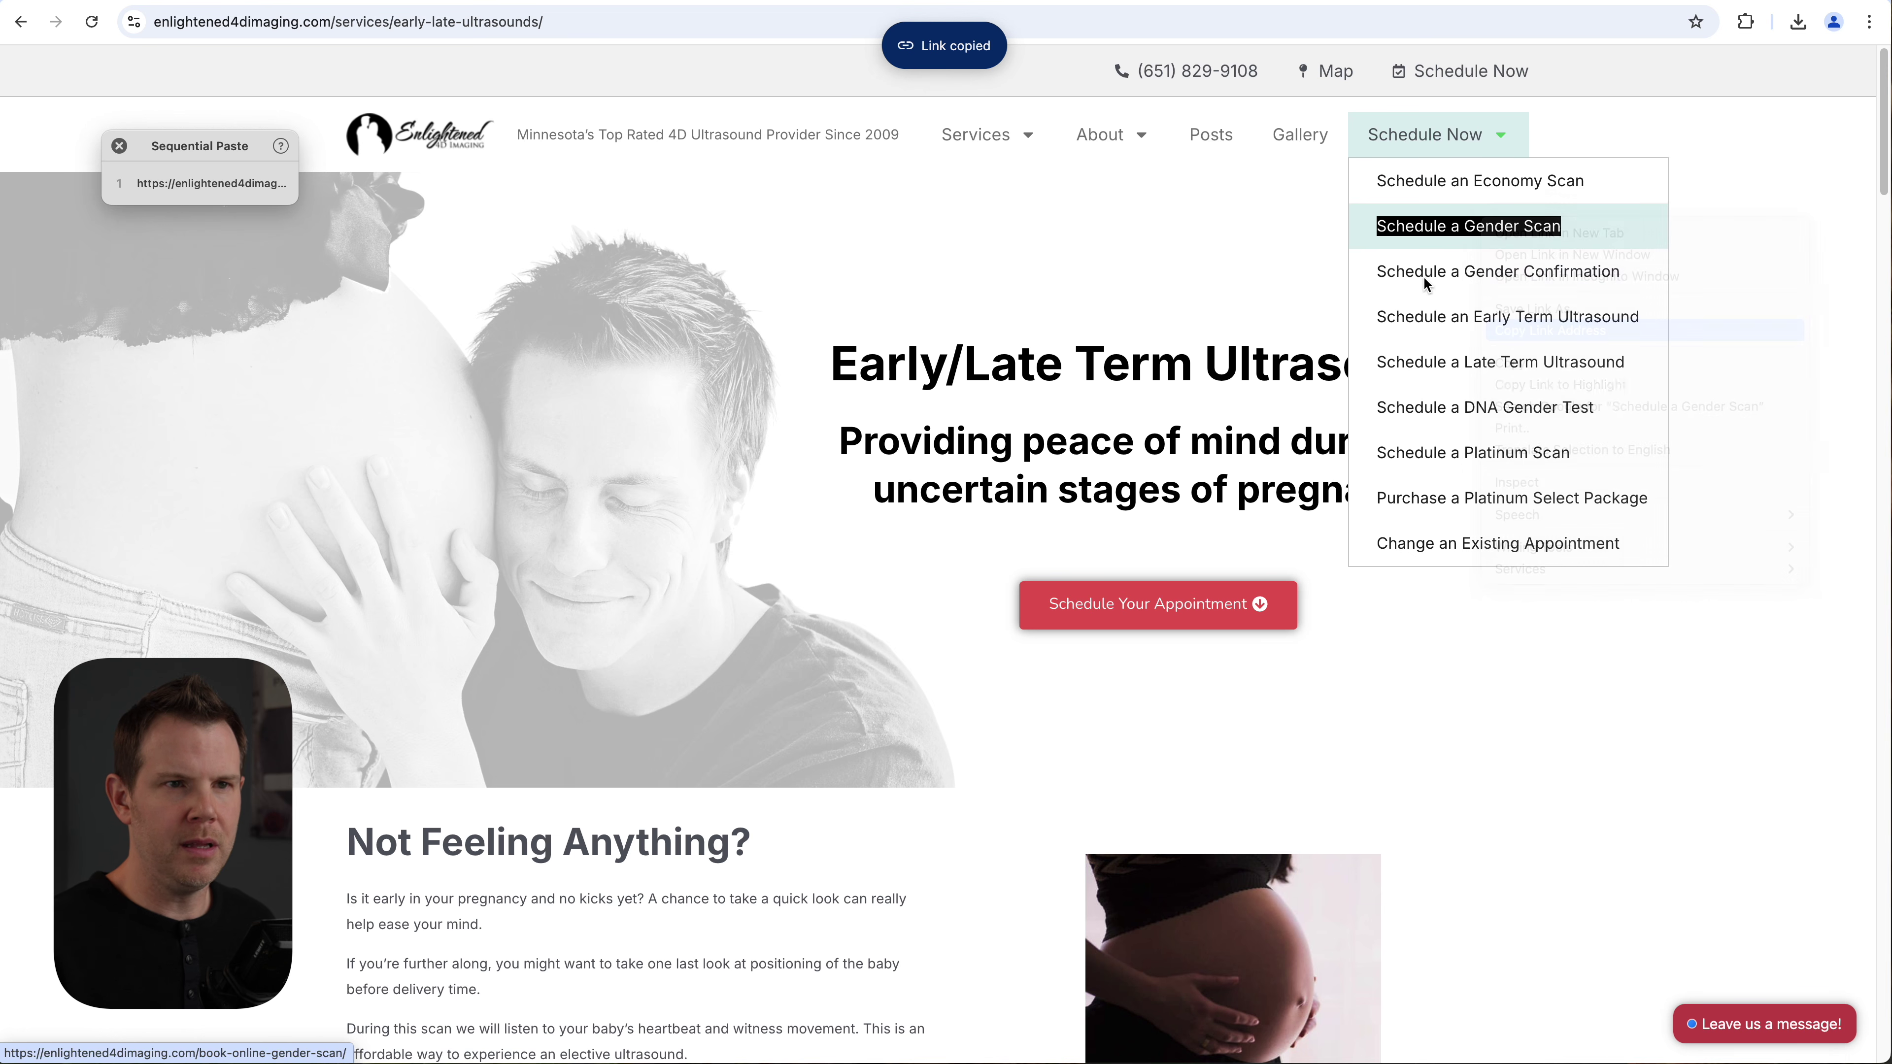
right_click(1445, 278)
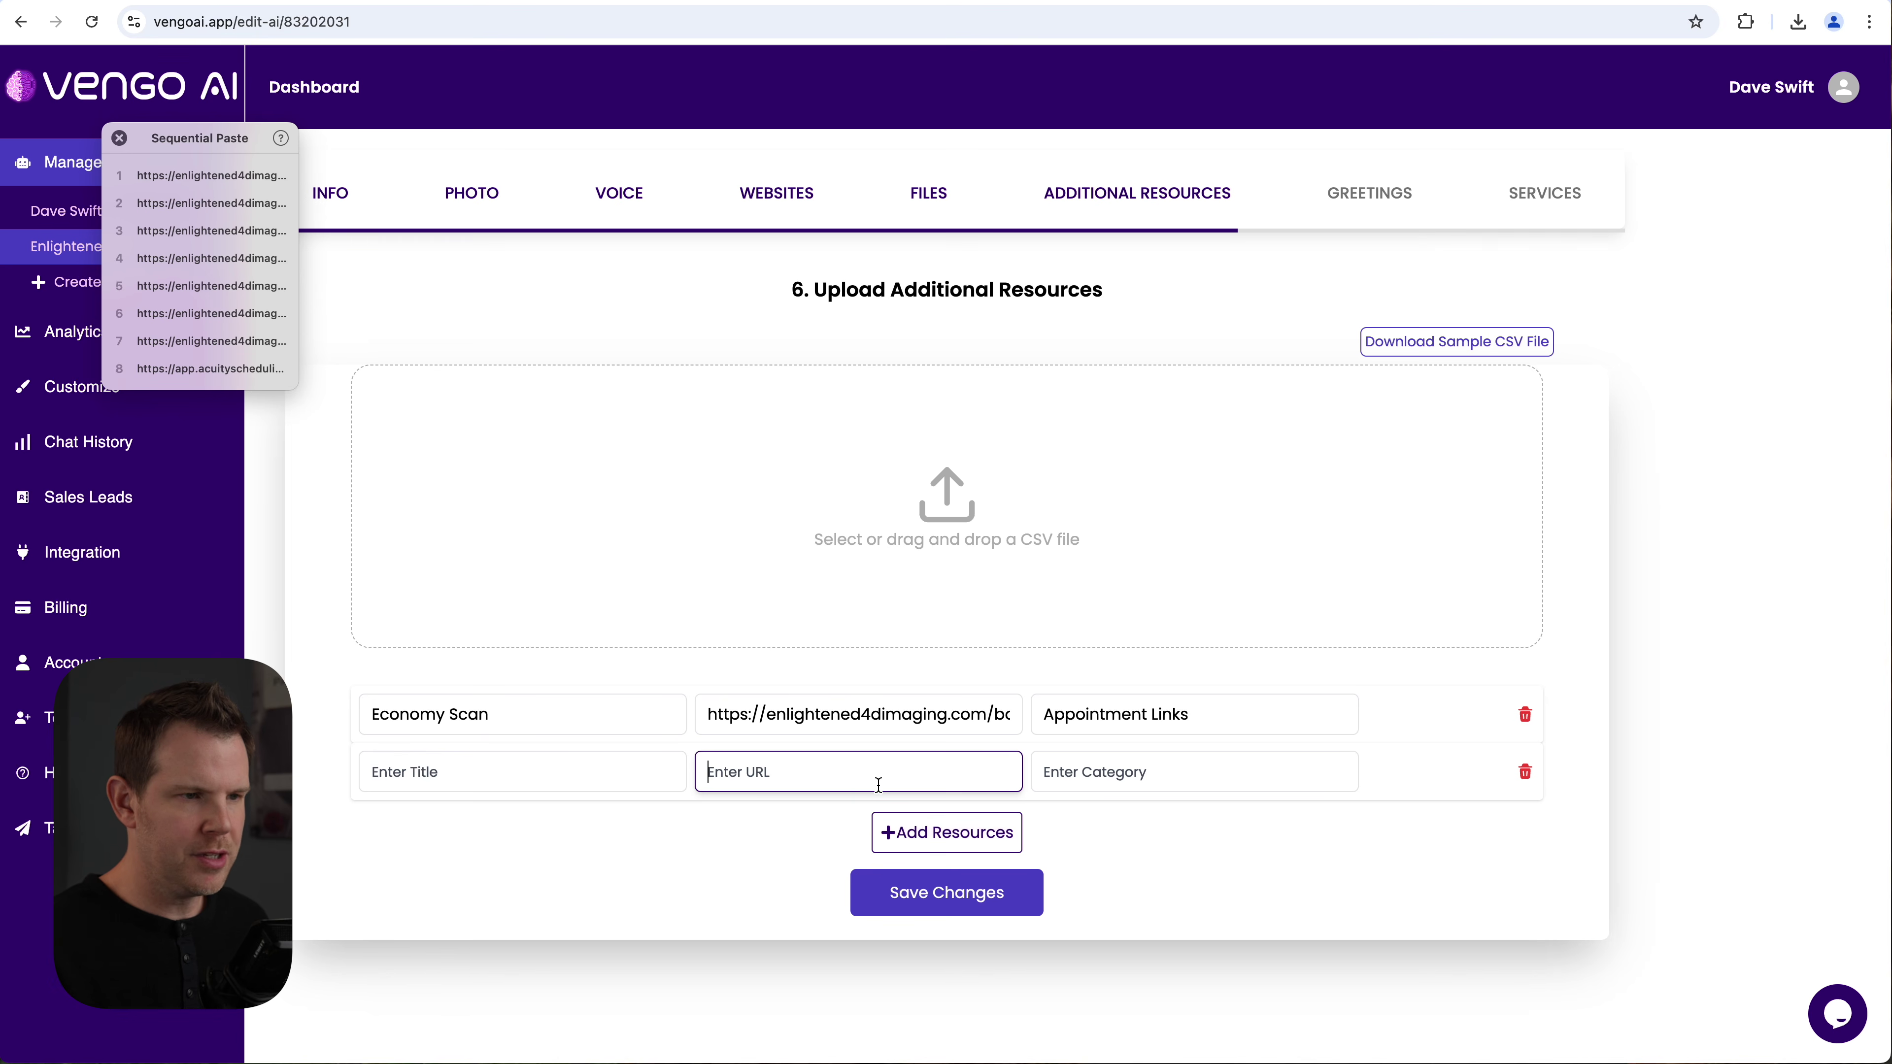
Step: Add a "Gender Scan" entry with its booking URL to Enlightened Bot's additional resources and save the Appointment Links list
key("super+v")
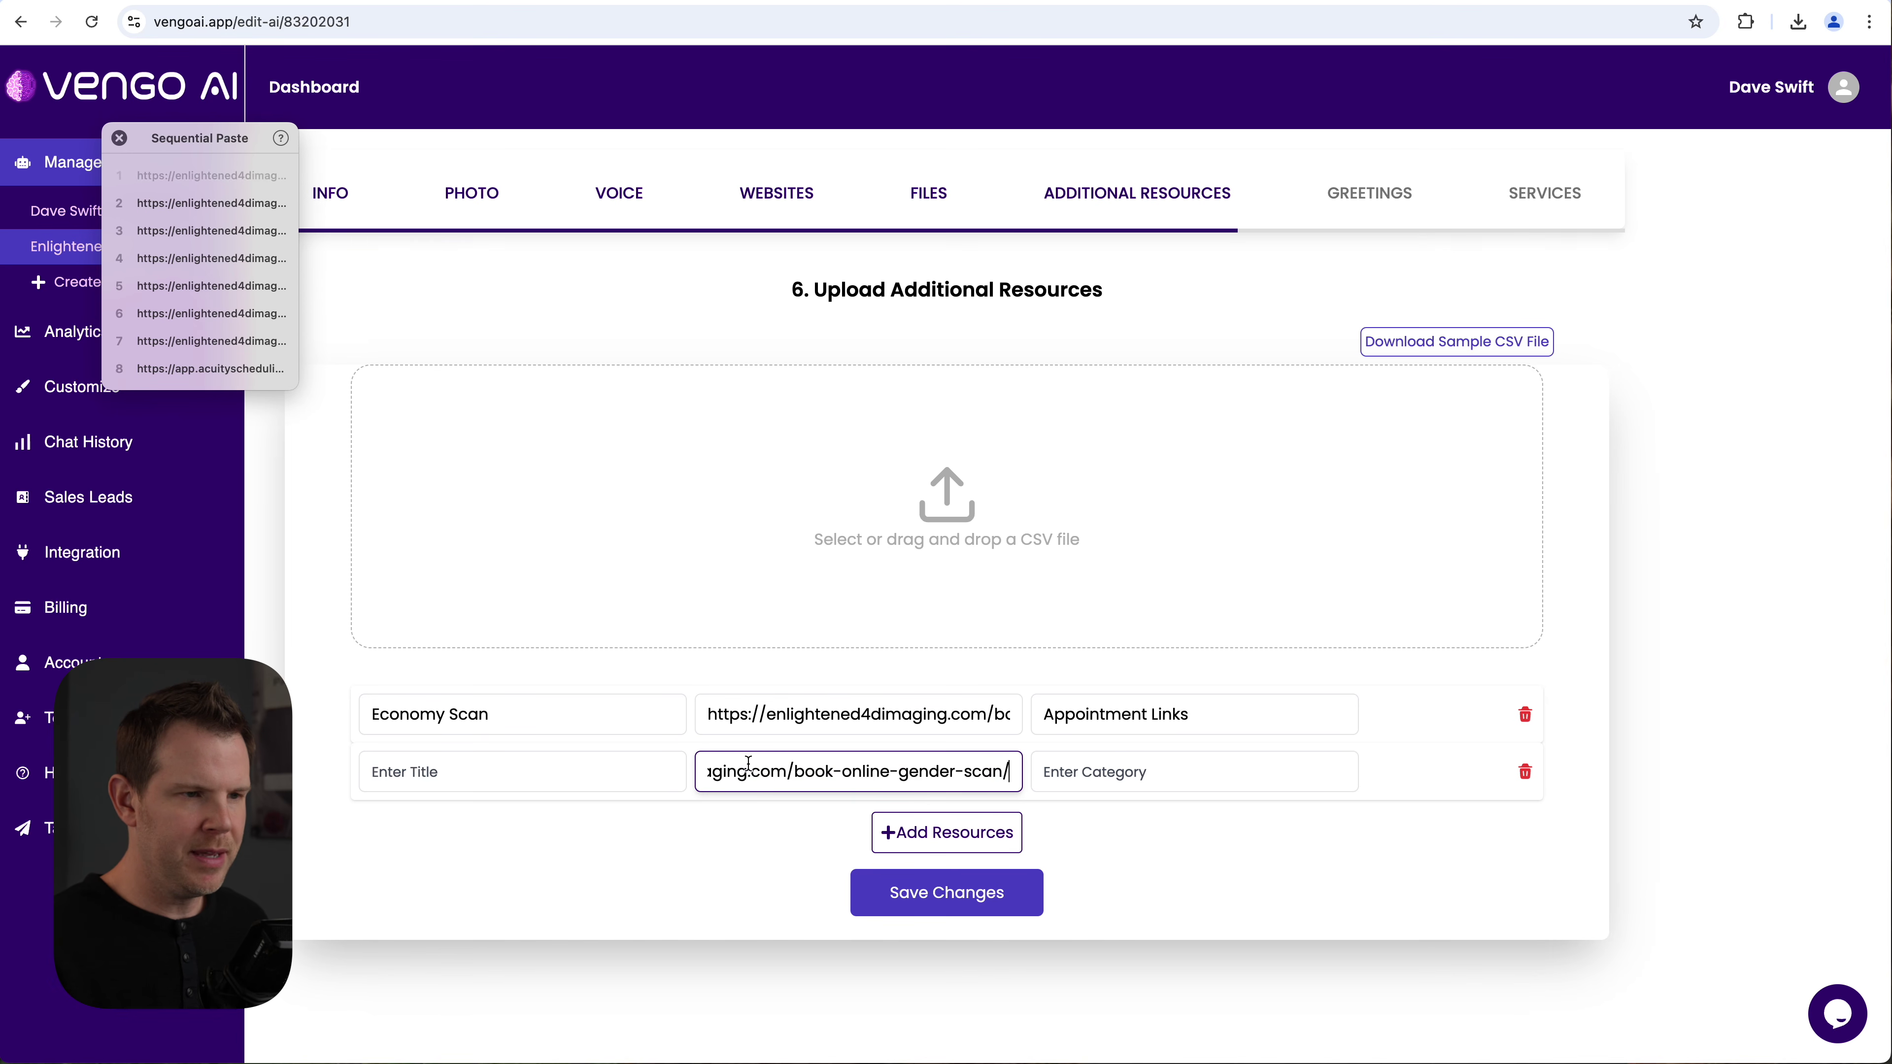
left_click(591, 772)
type("Gender Scan")
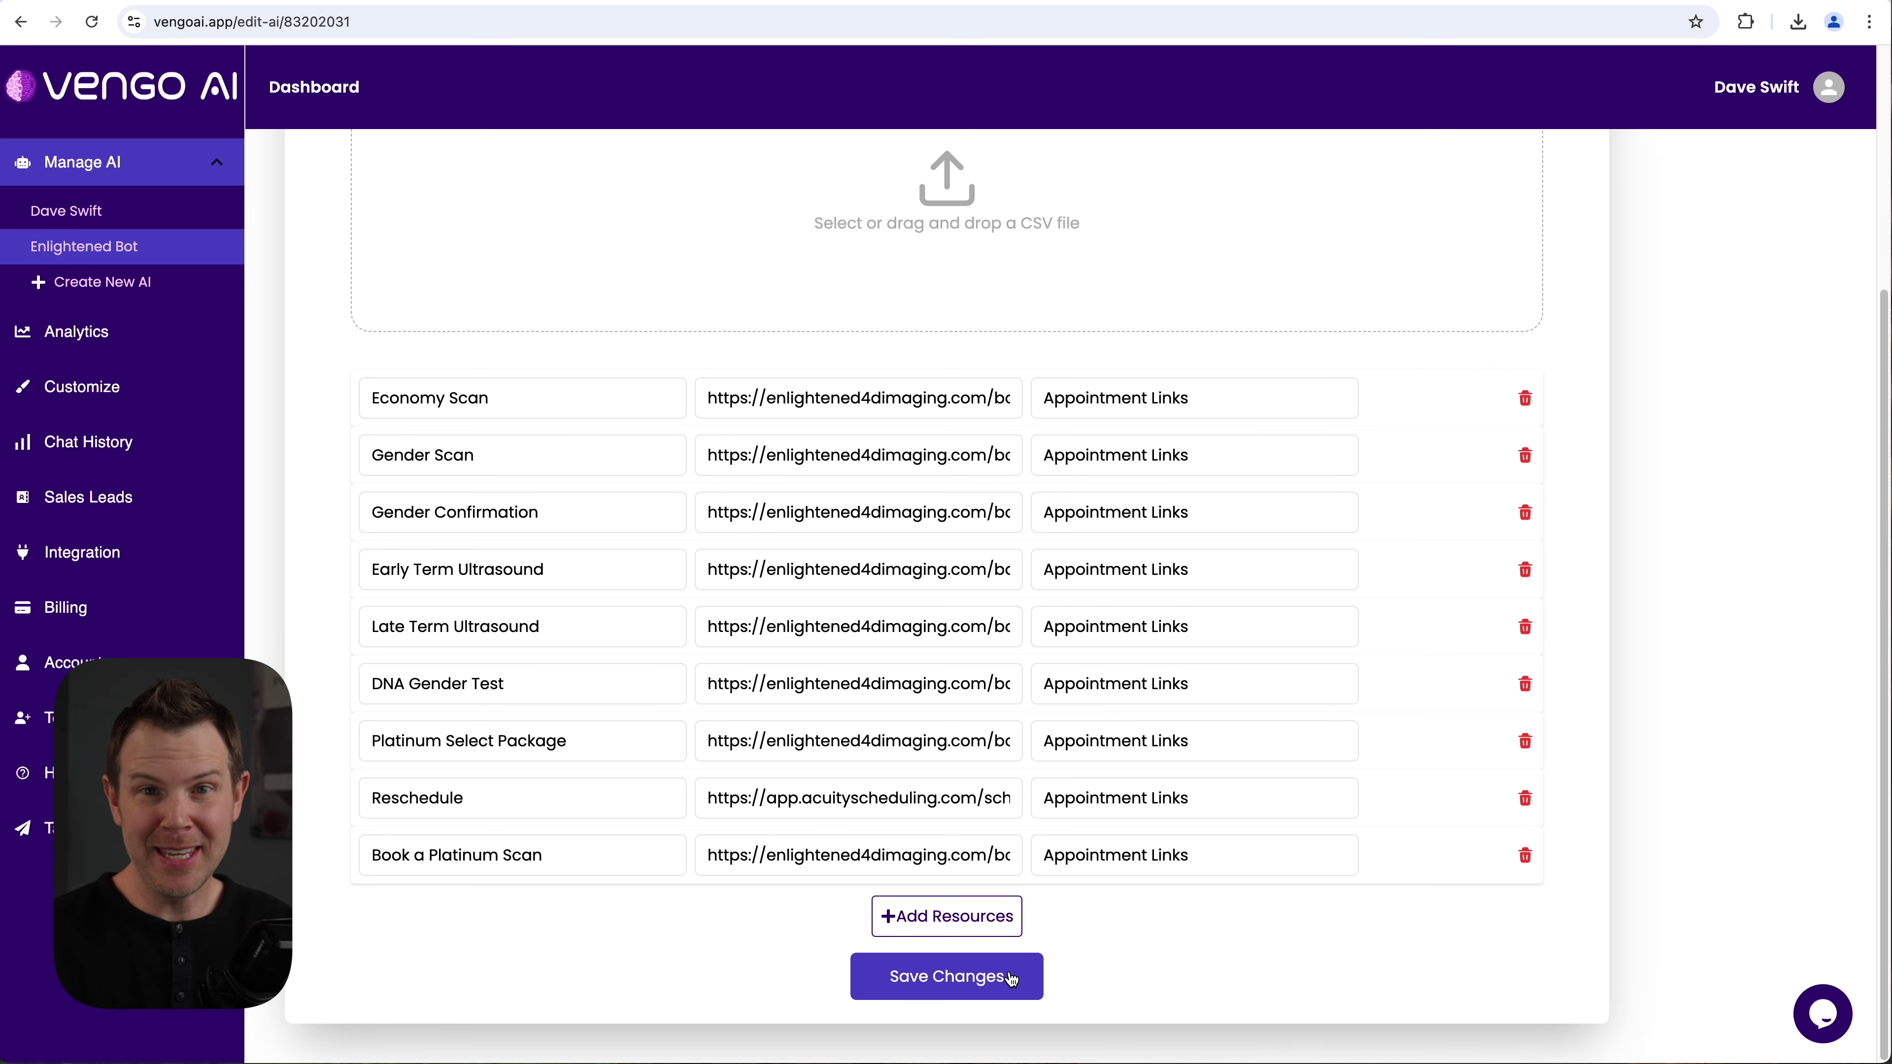
left_click(1007, 983)
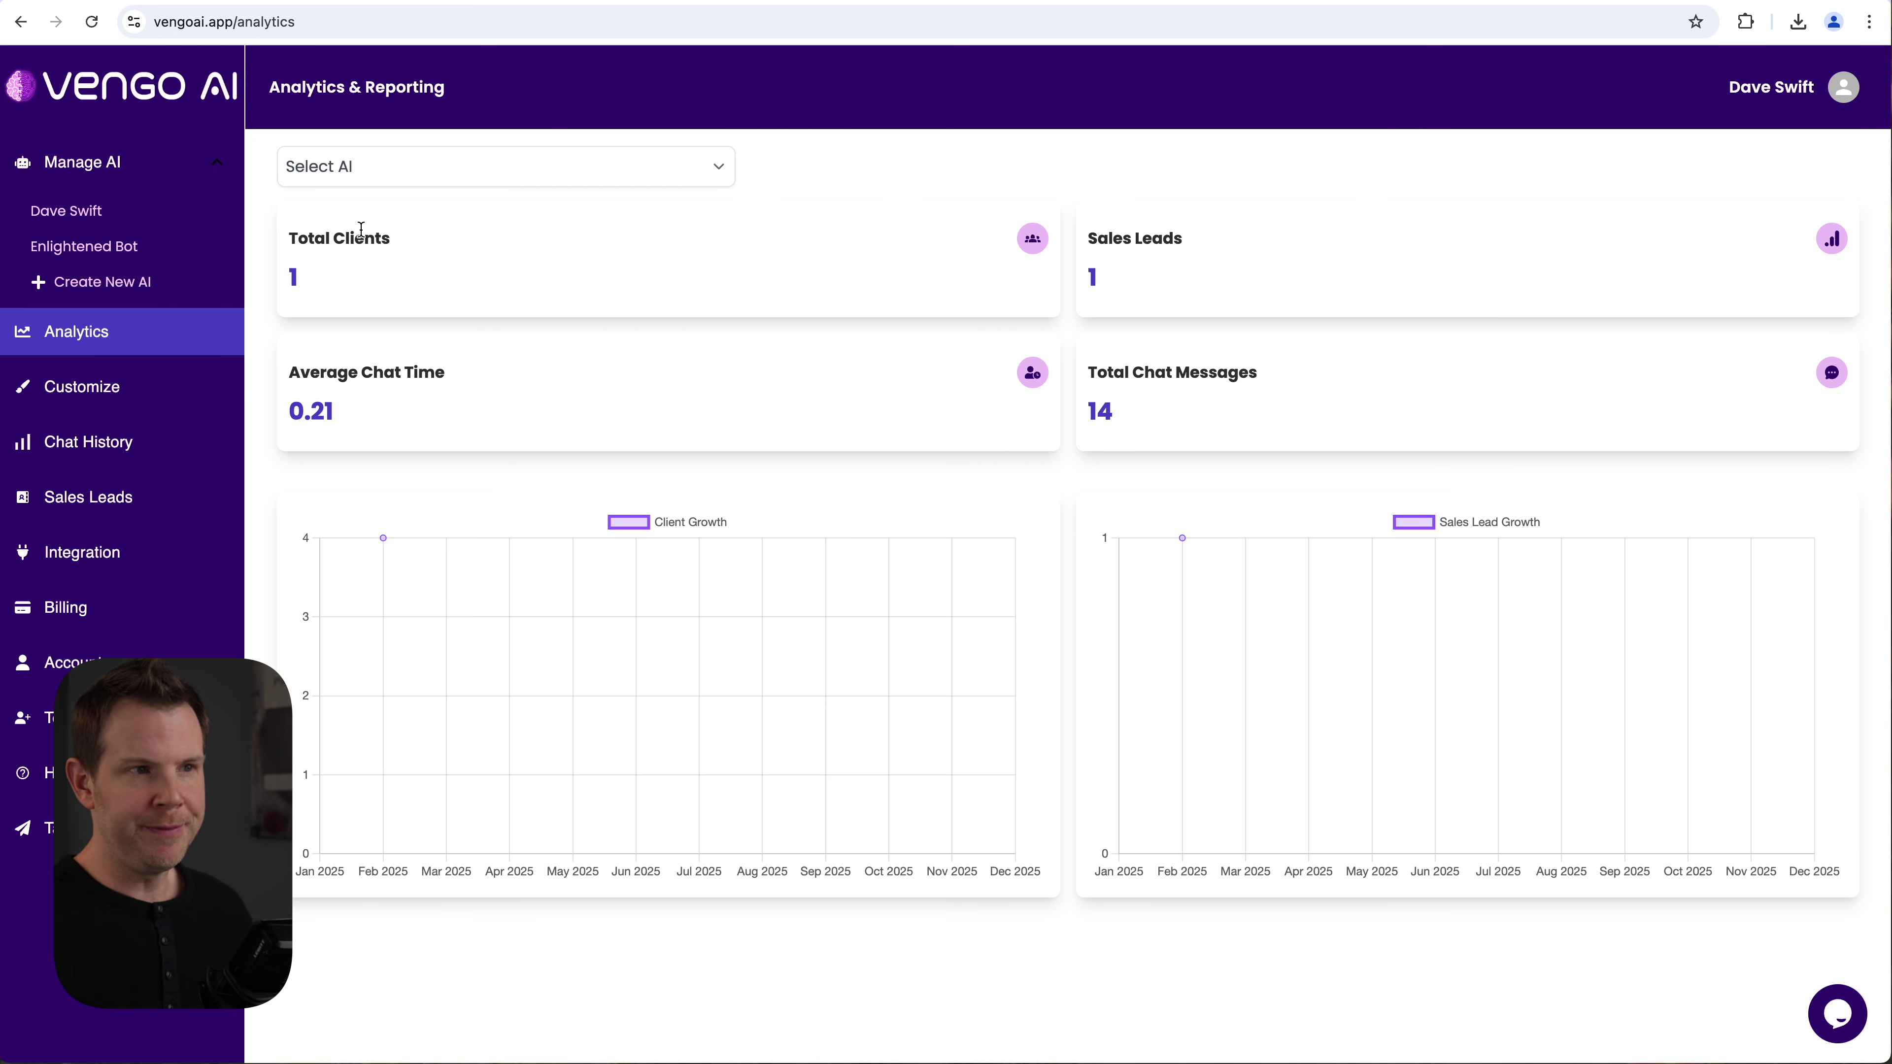
Step: View the analytics for Enlightened Bot and check the bot selection in its chat history
left_click(358, 169)
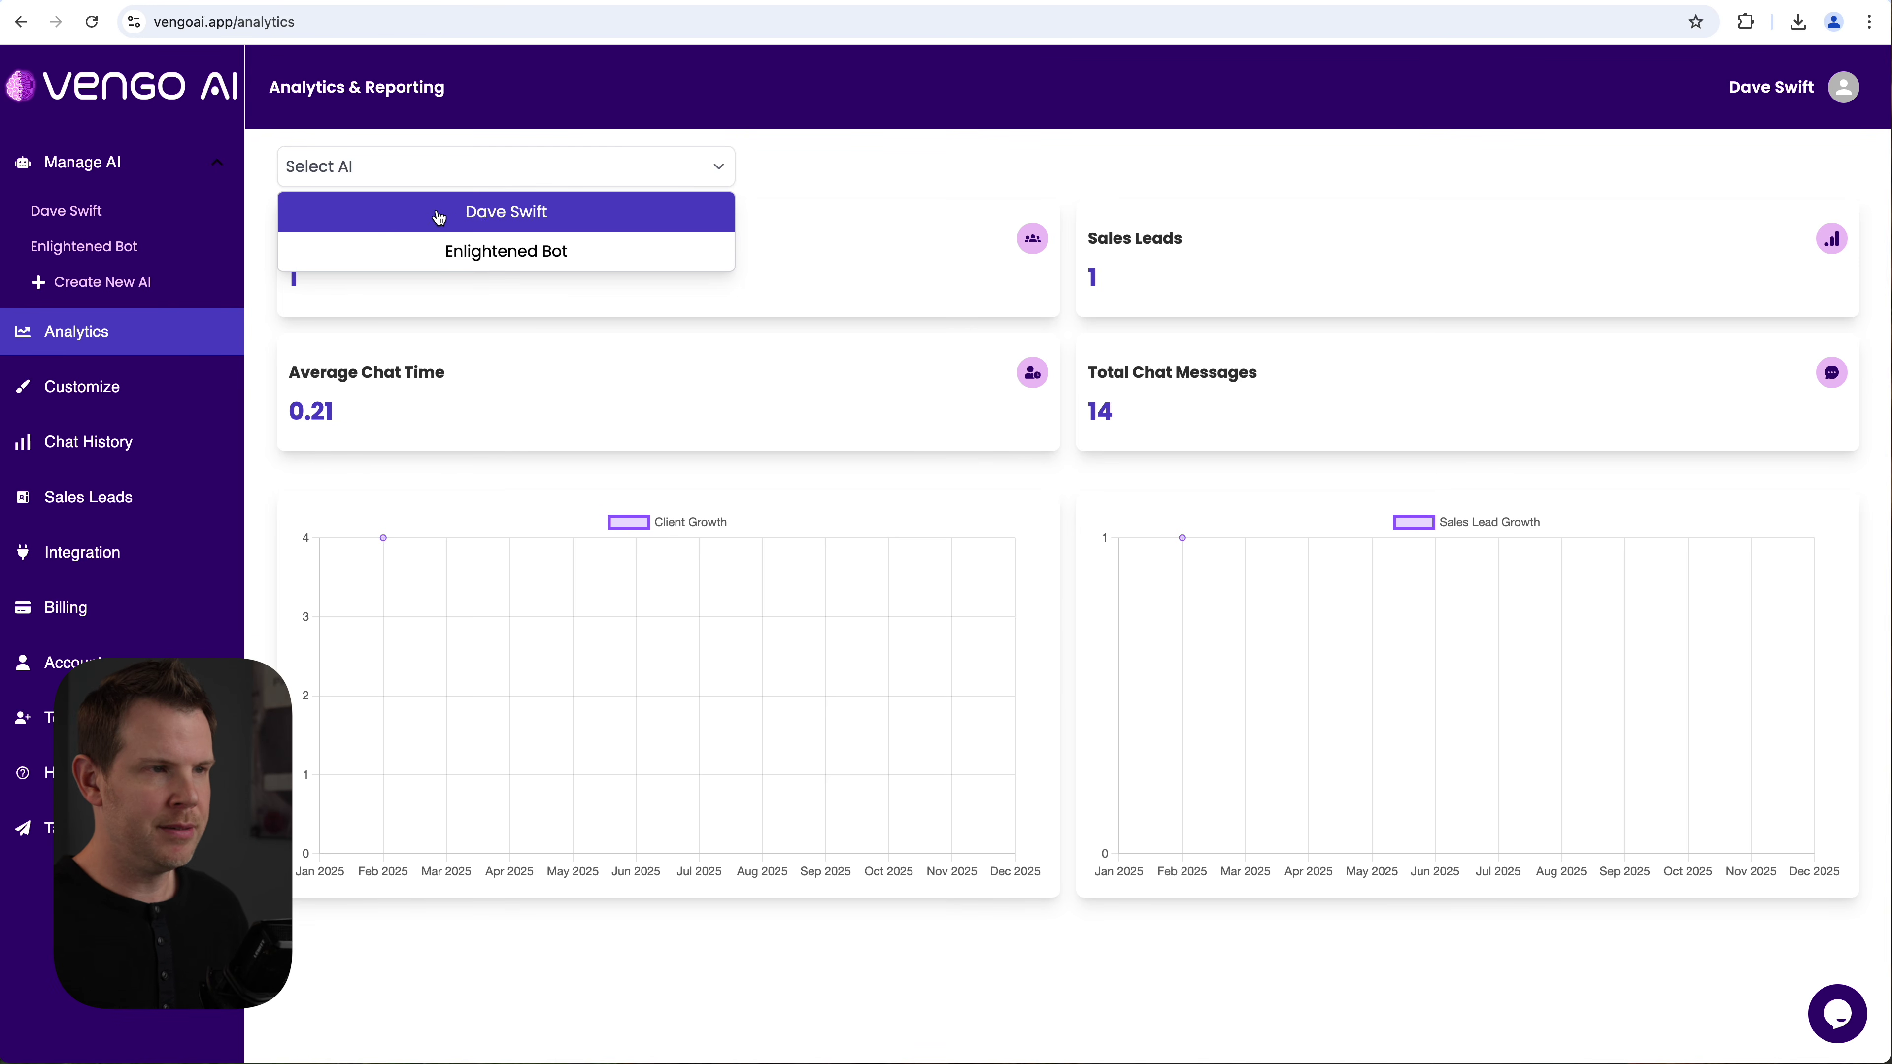
left_click(489, 252)
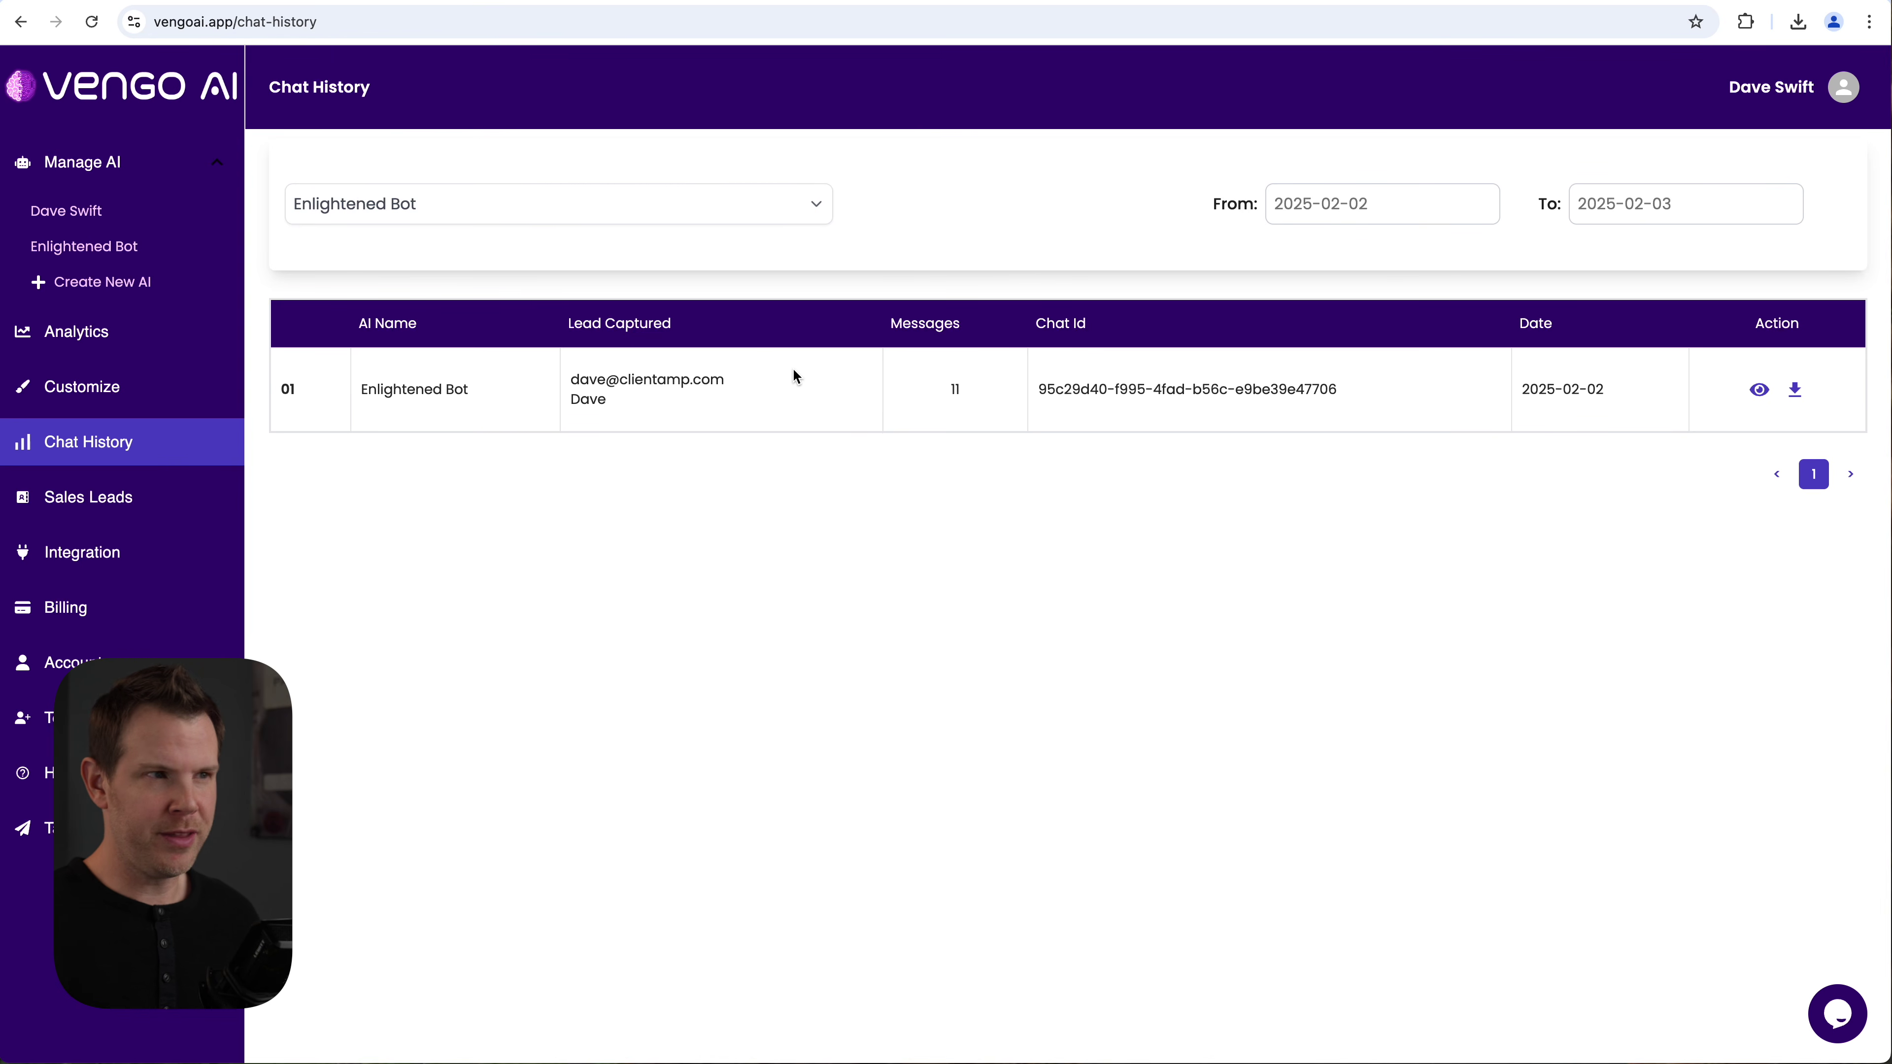
left_click(734, 206)
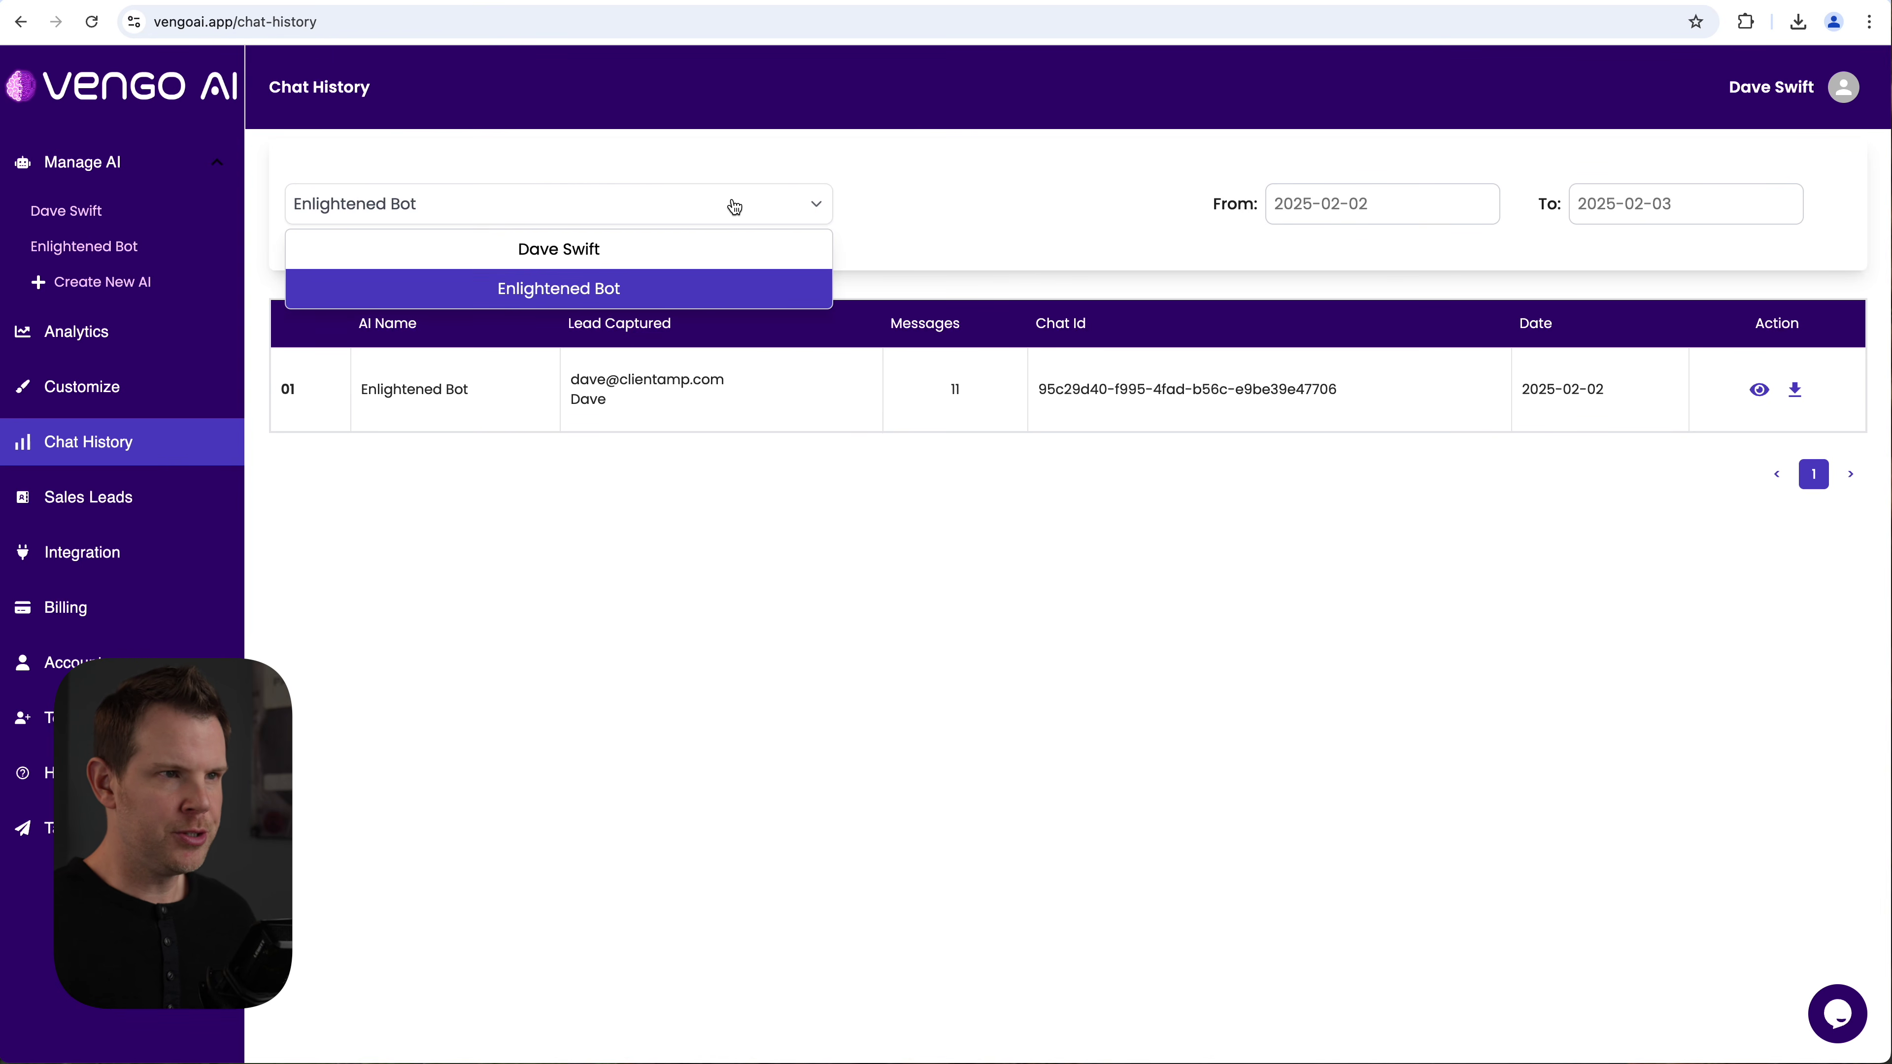
left_click(739, 215)
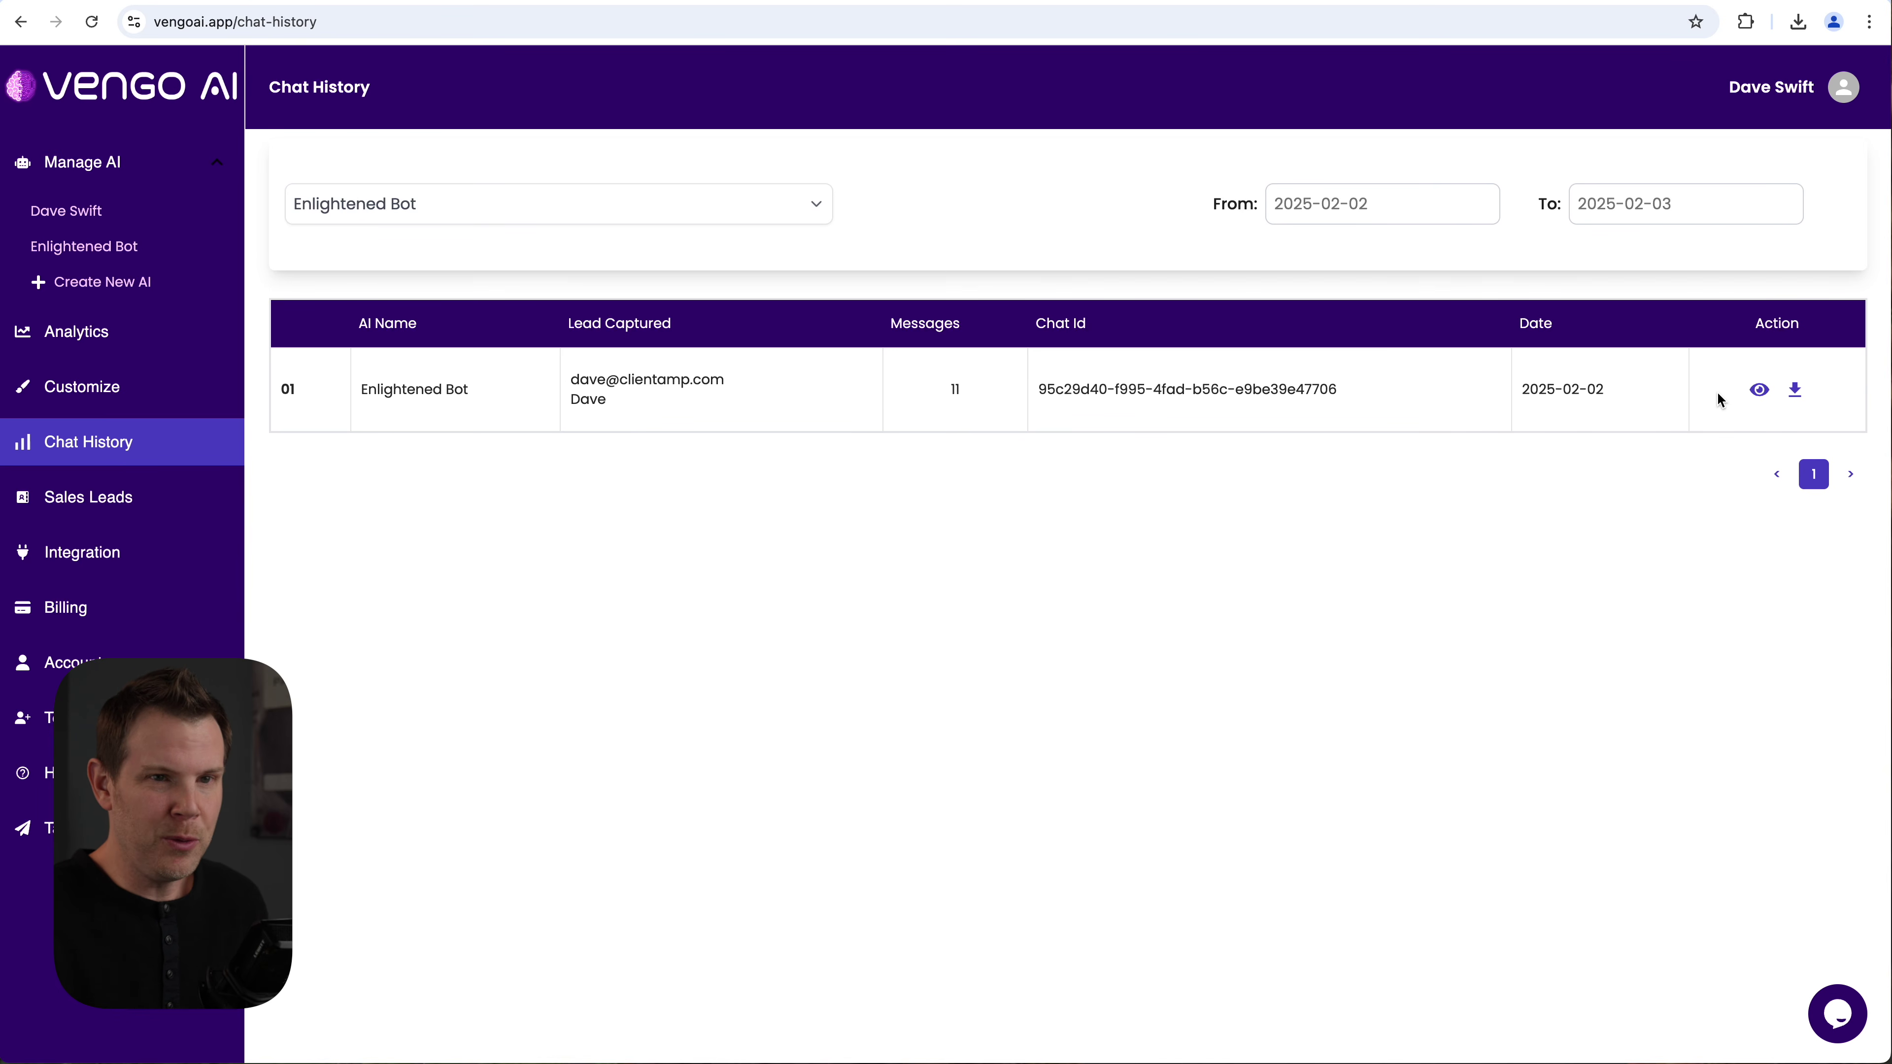
Step: Review Enlightened Bot's recorded conversation and submit the suggestion "Tell them we have online scheduling, and give them this link:" with the Acuity scheduling URL
left_click(1757, 391)
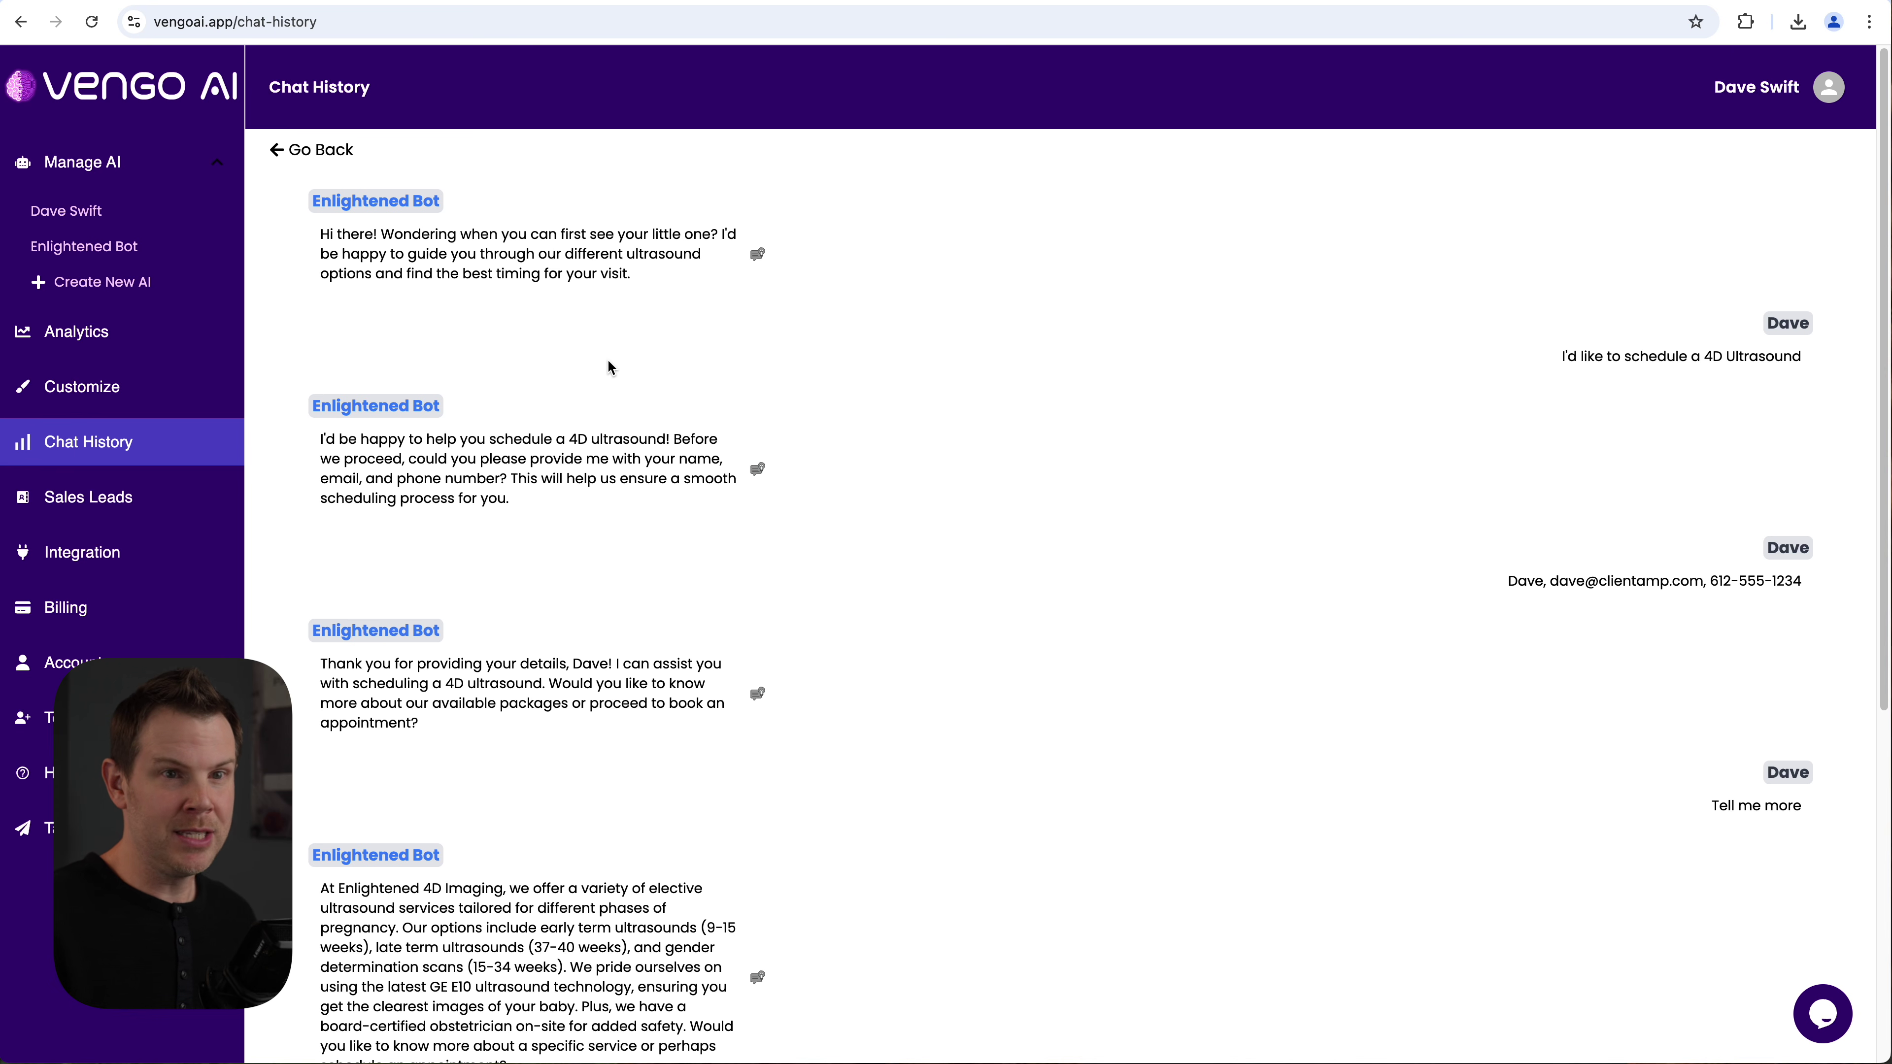
scroll(729, 419, "down", 7)
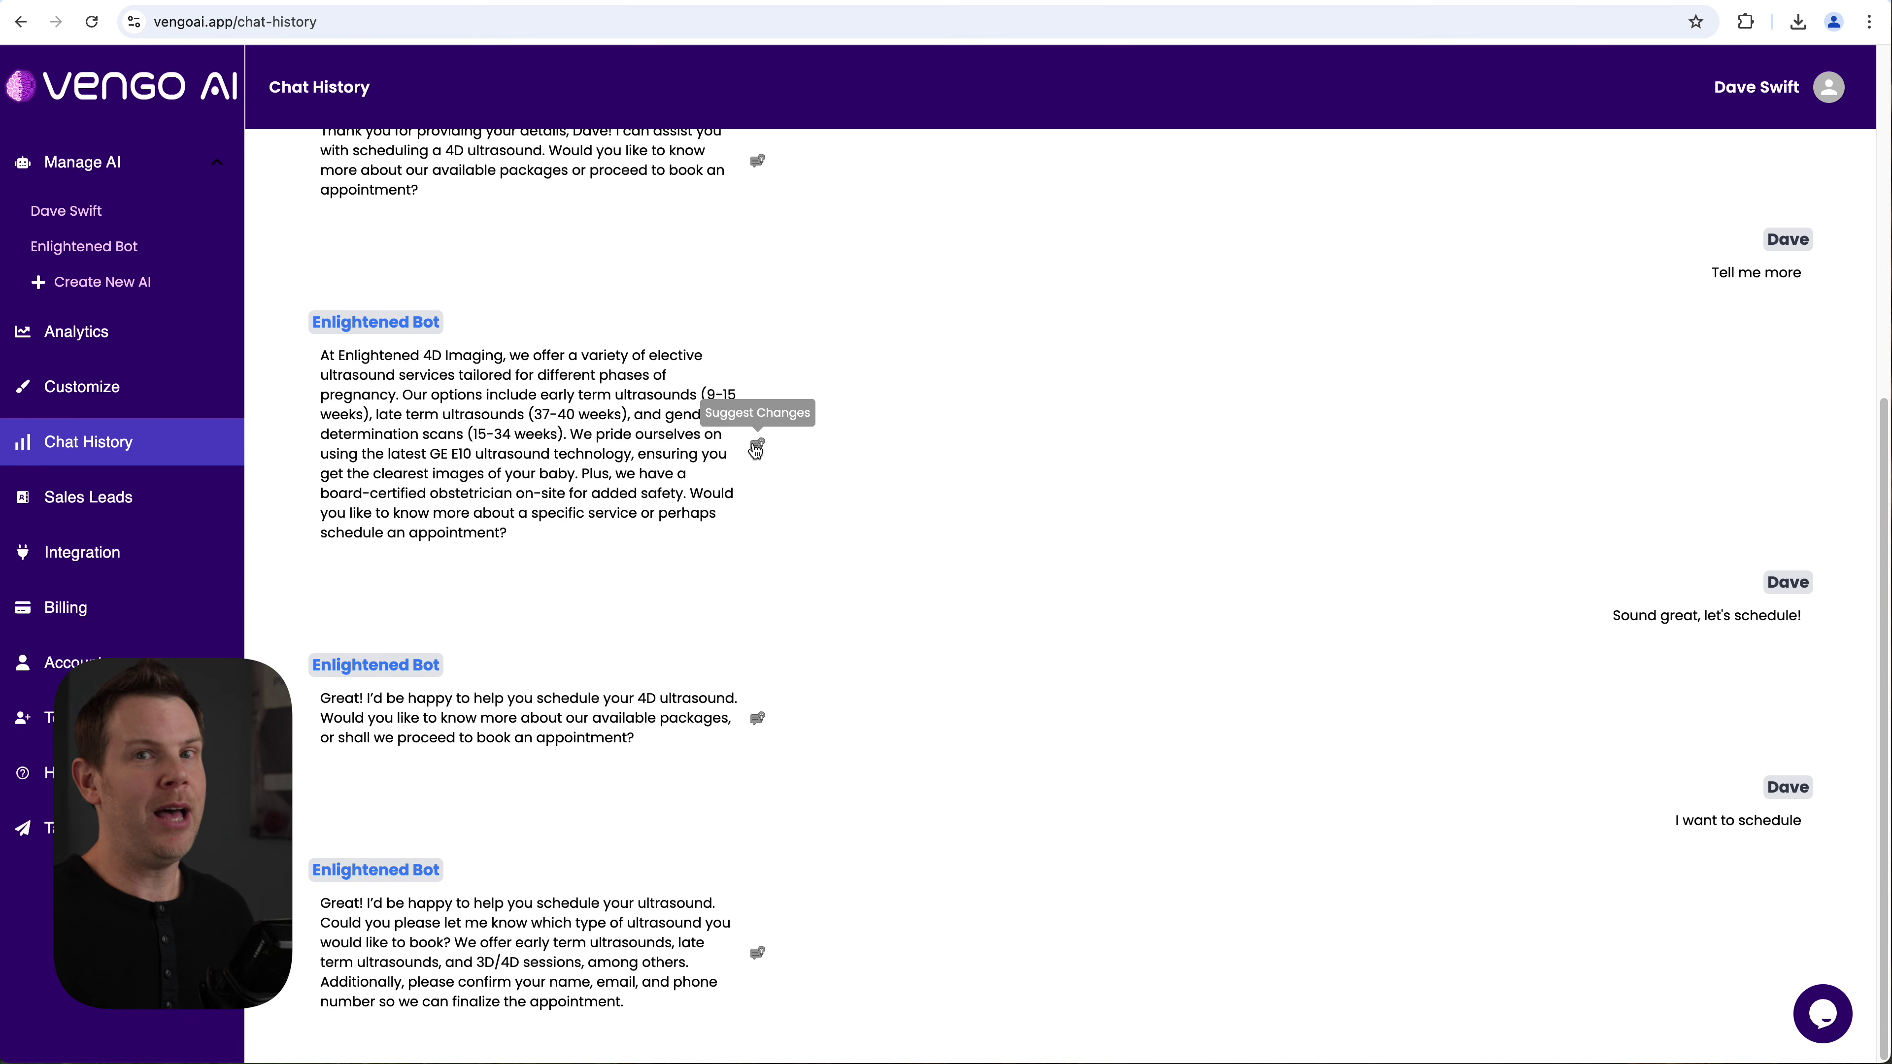
scroll(756, 449, "up", 1)
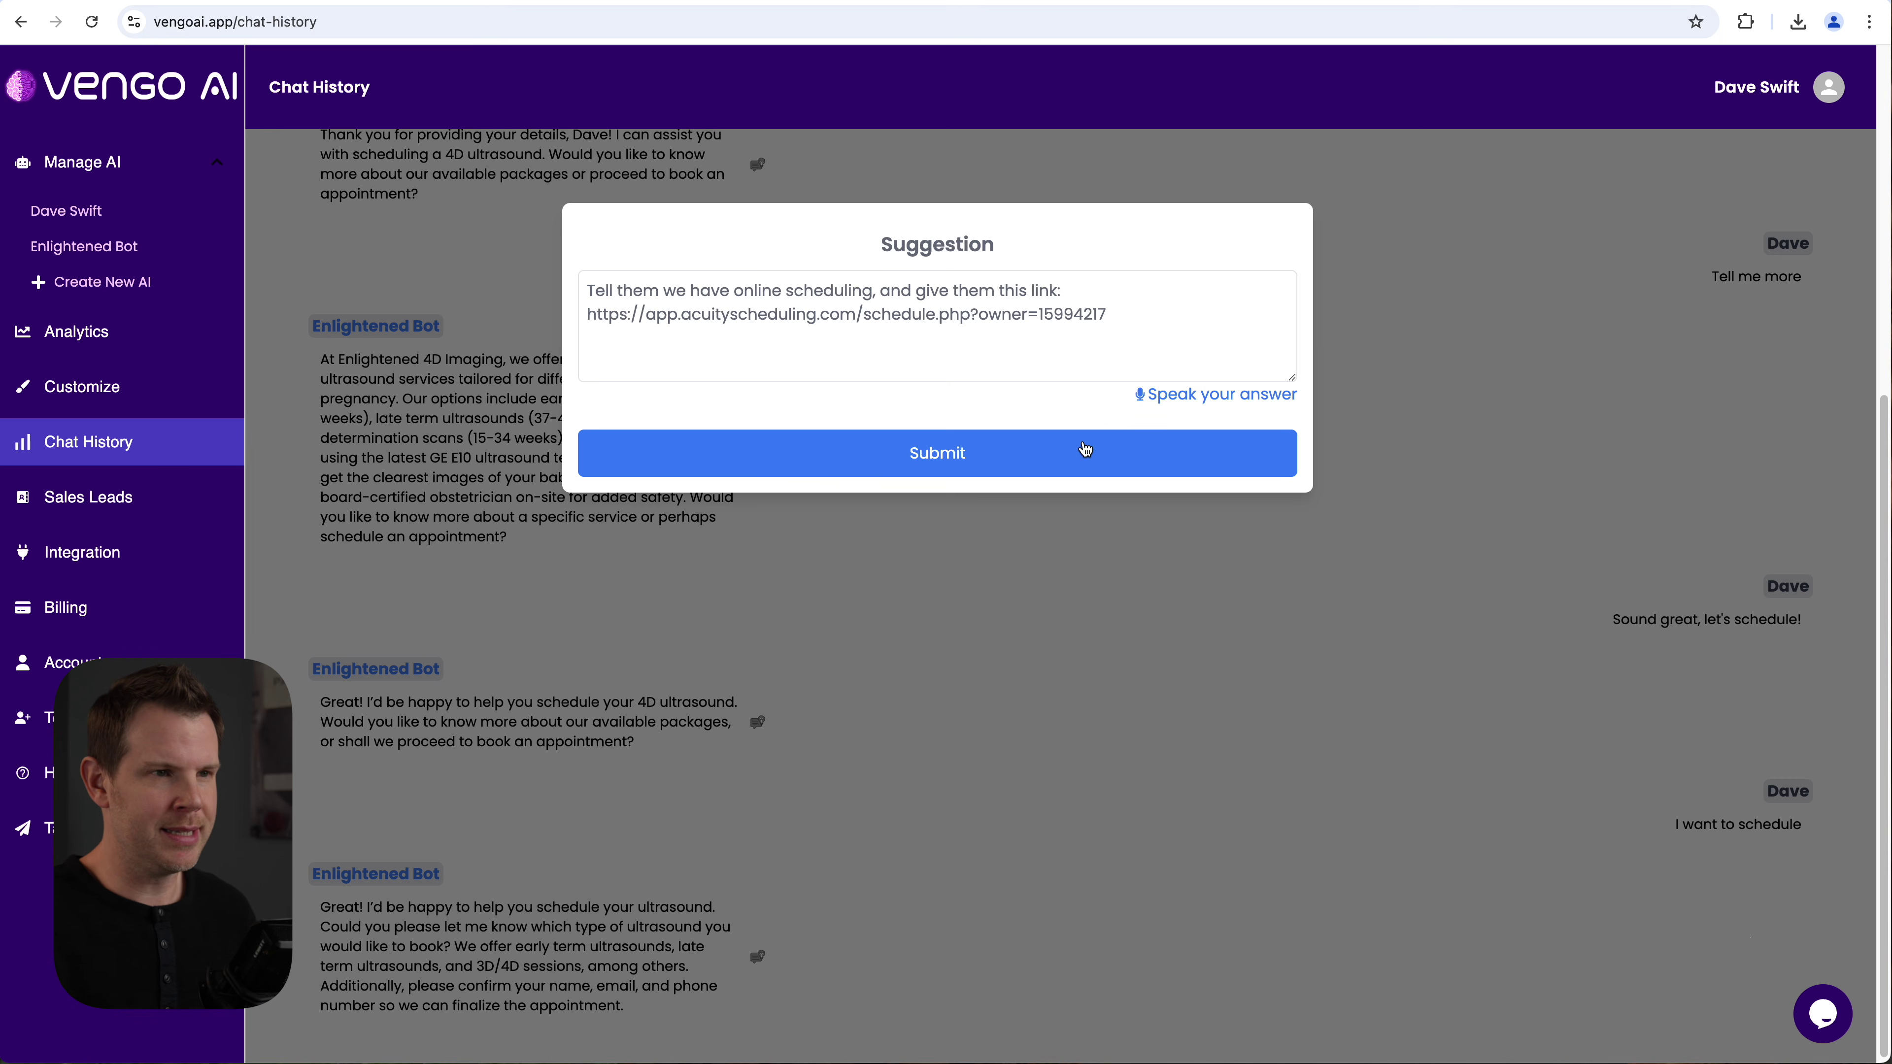
left_click(955, 458)
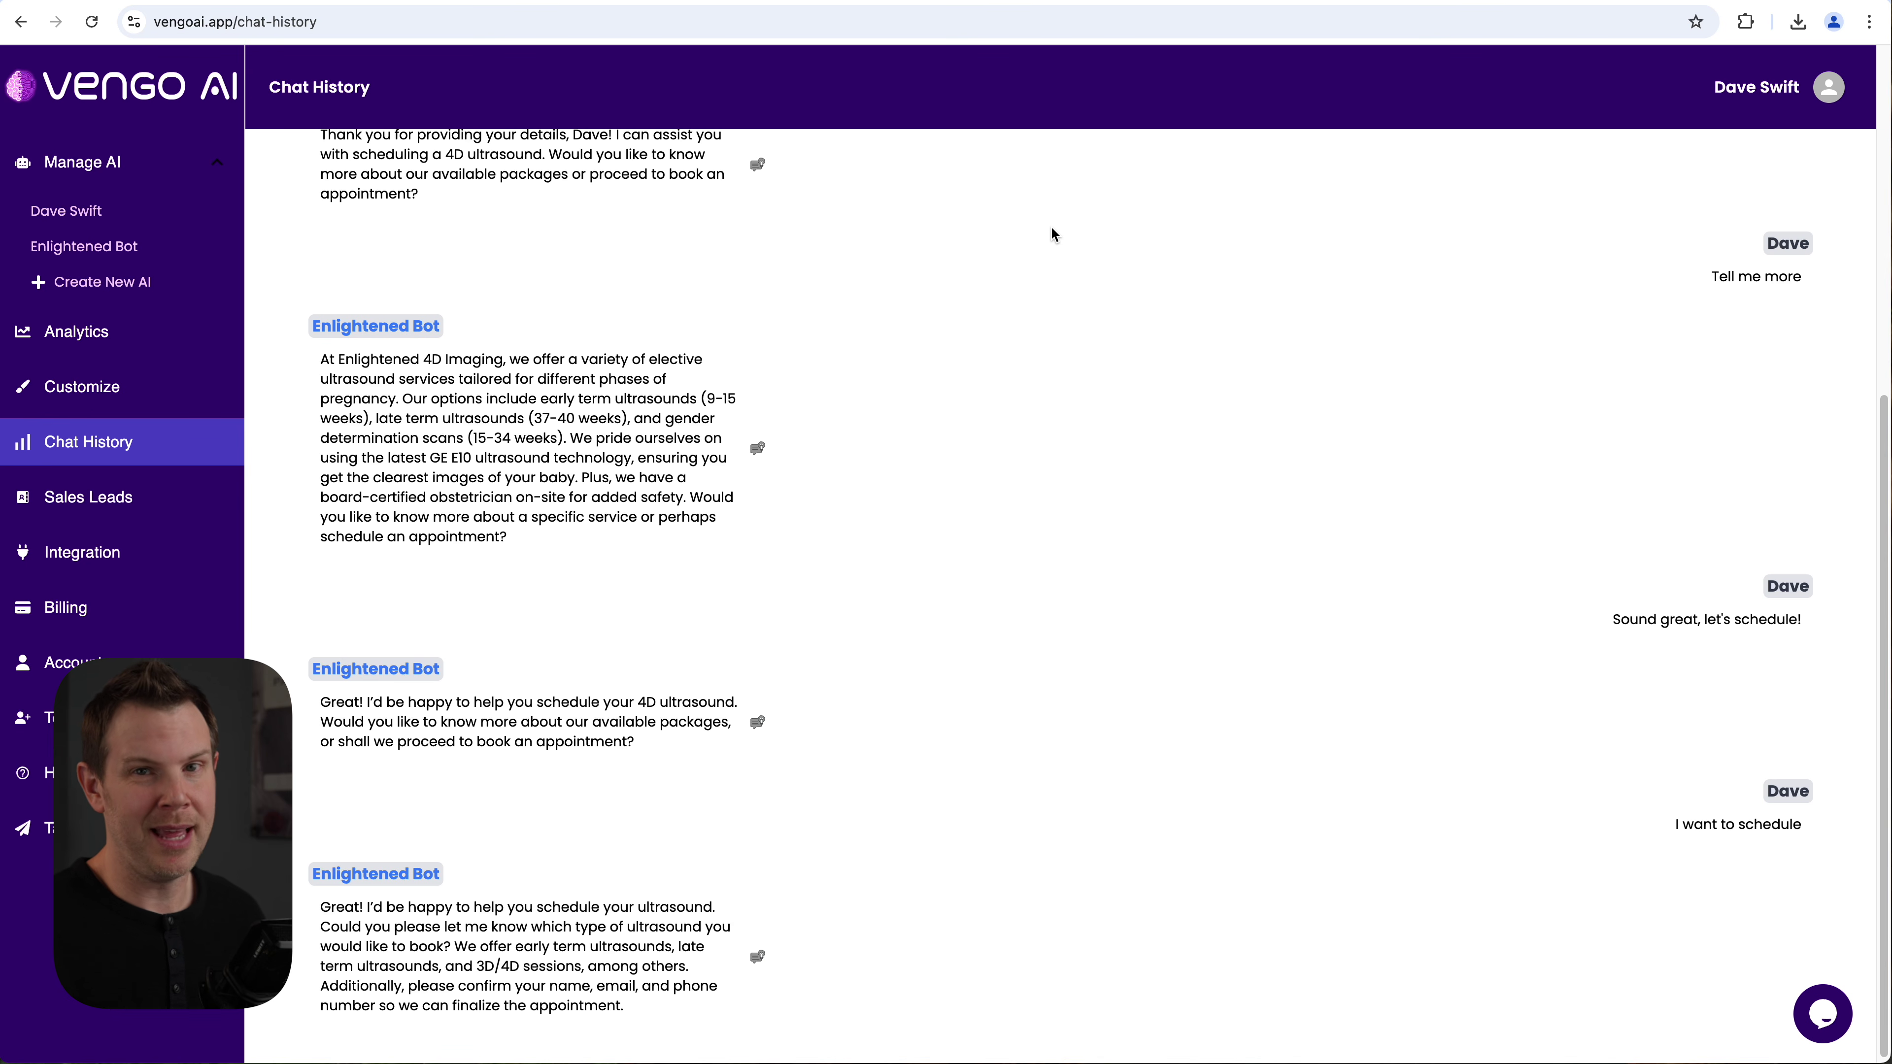
scroll(822, 305, "up", 7)
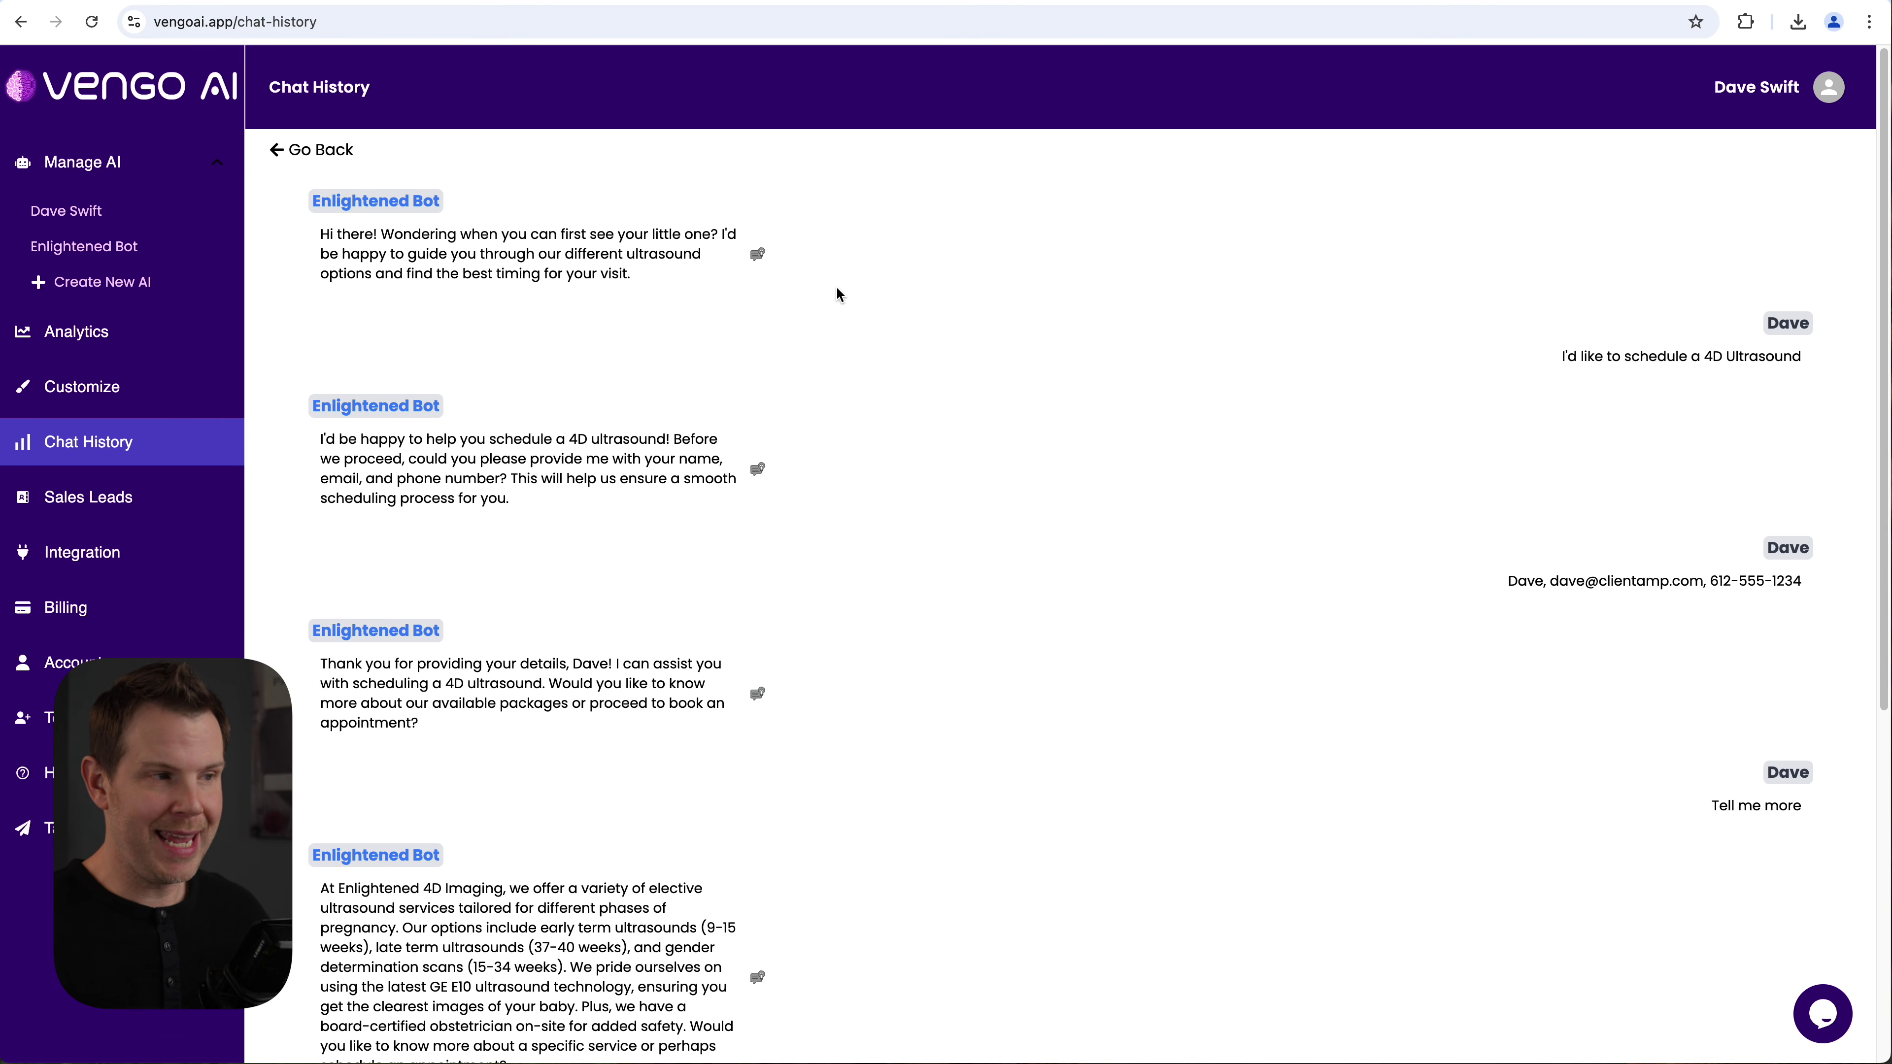
Step: Open the sales leads, search them for "enlightened bot" and clear the search
left_click(158, 501)
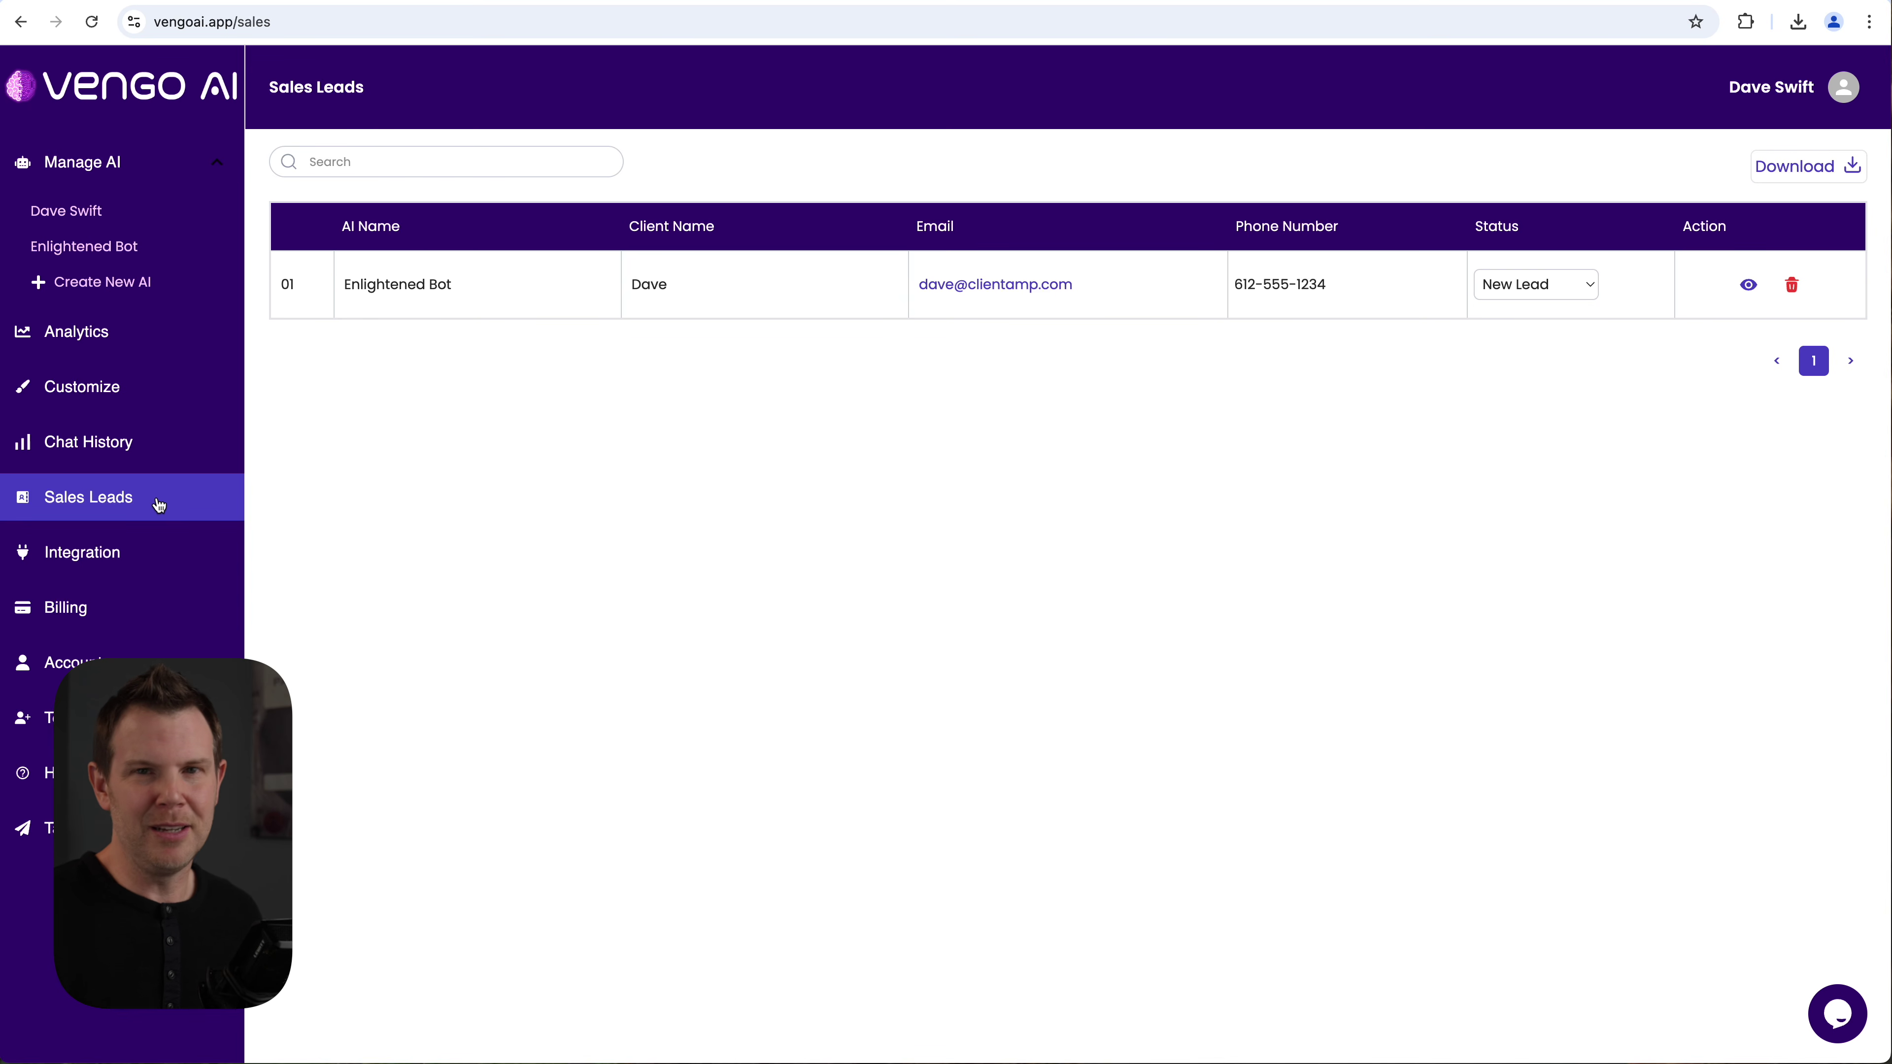
left_click(117, 457)
left_click(129, 496)
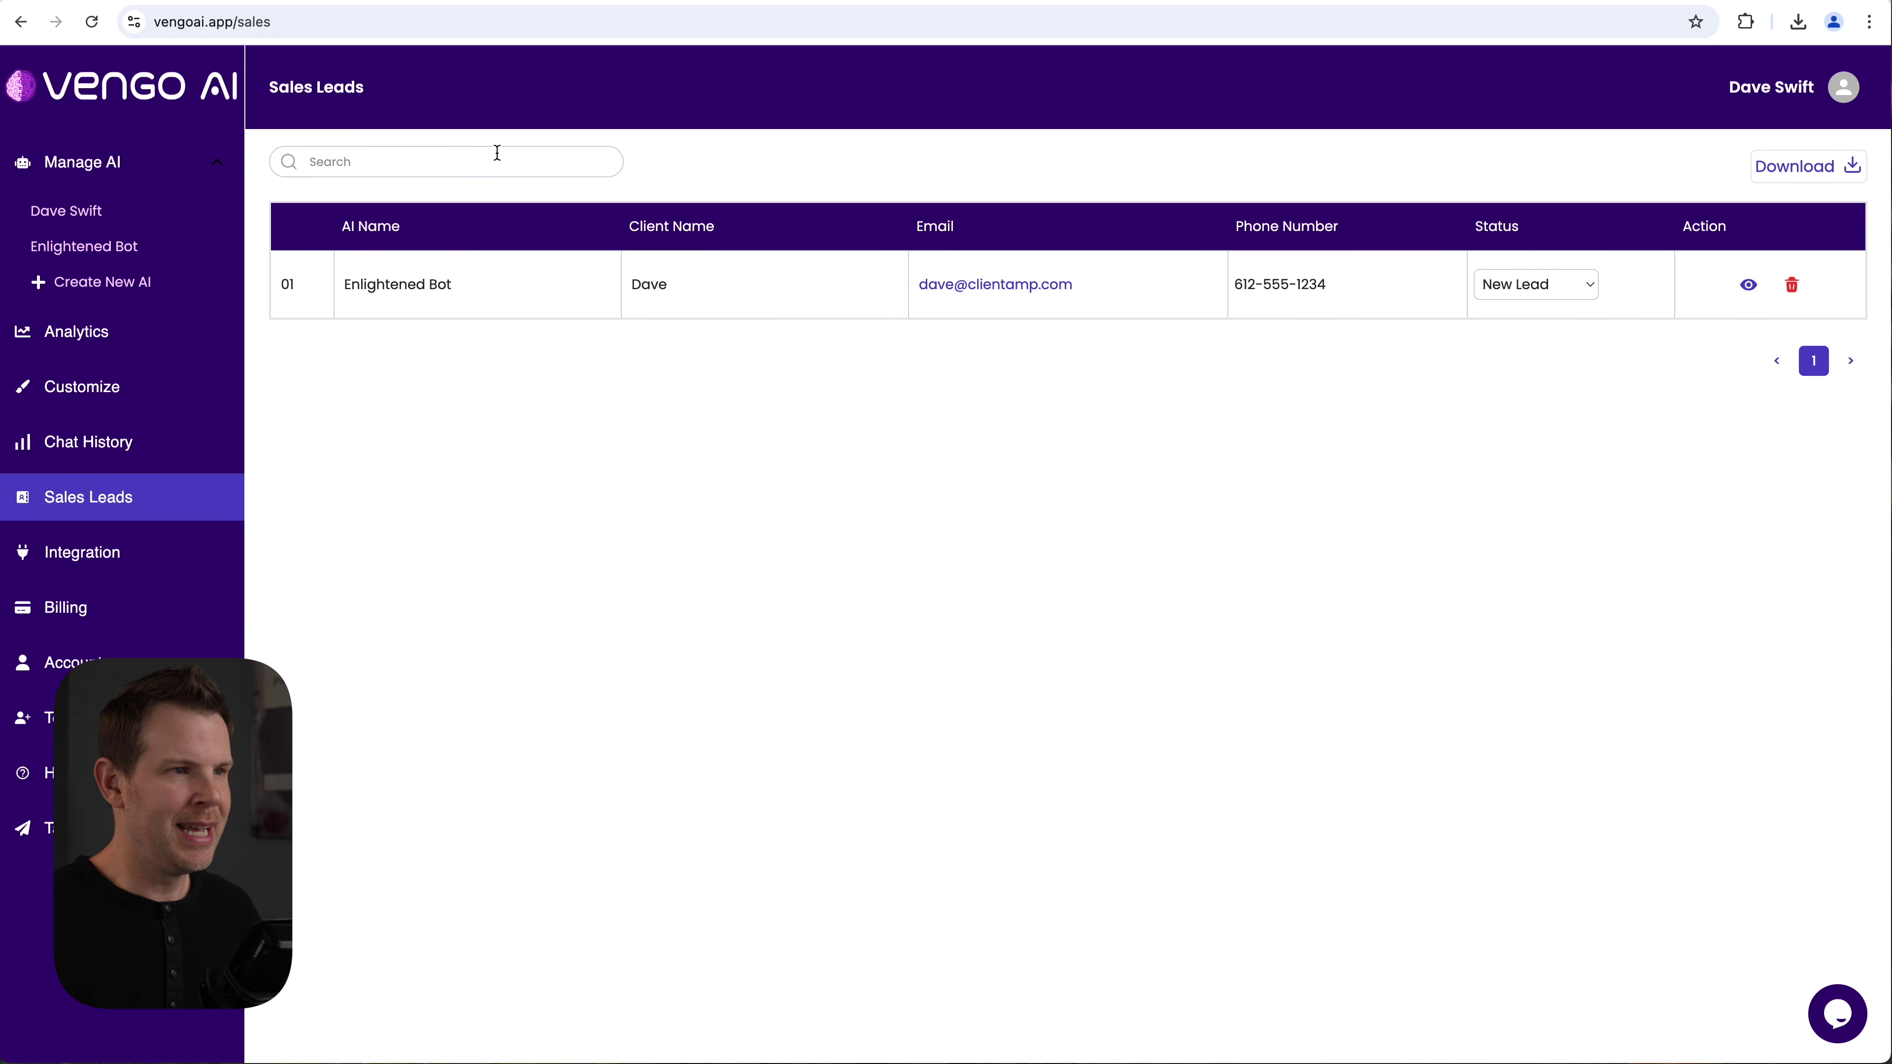
left_click(325, 160)
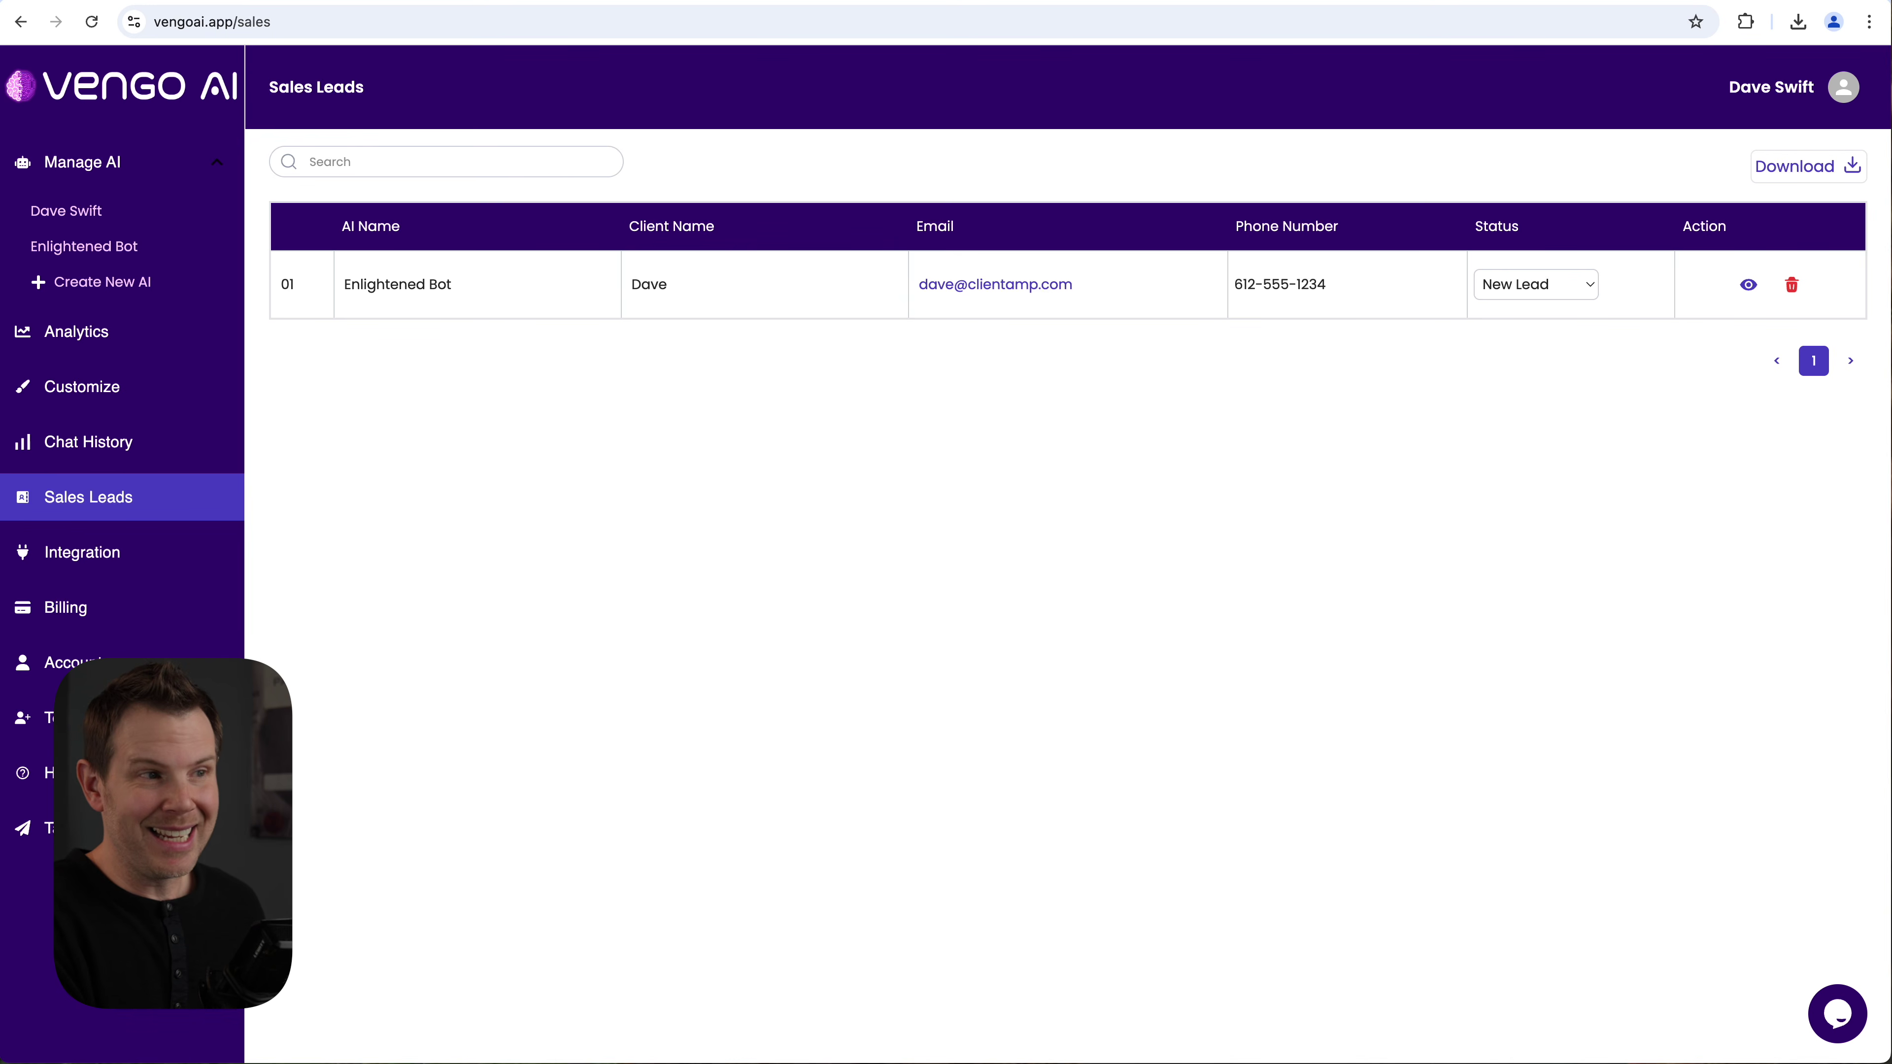
type("en")
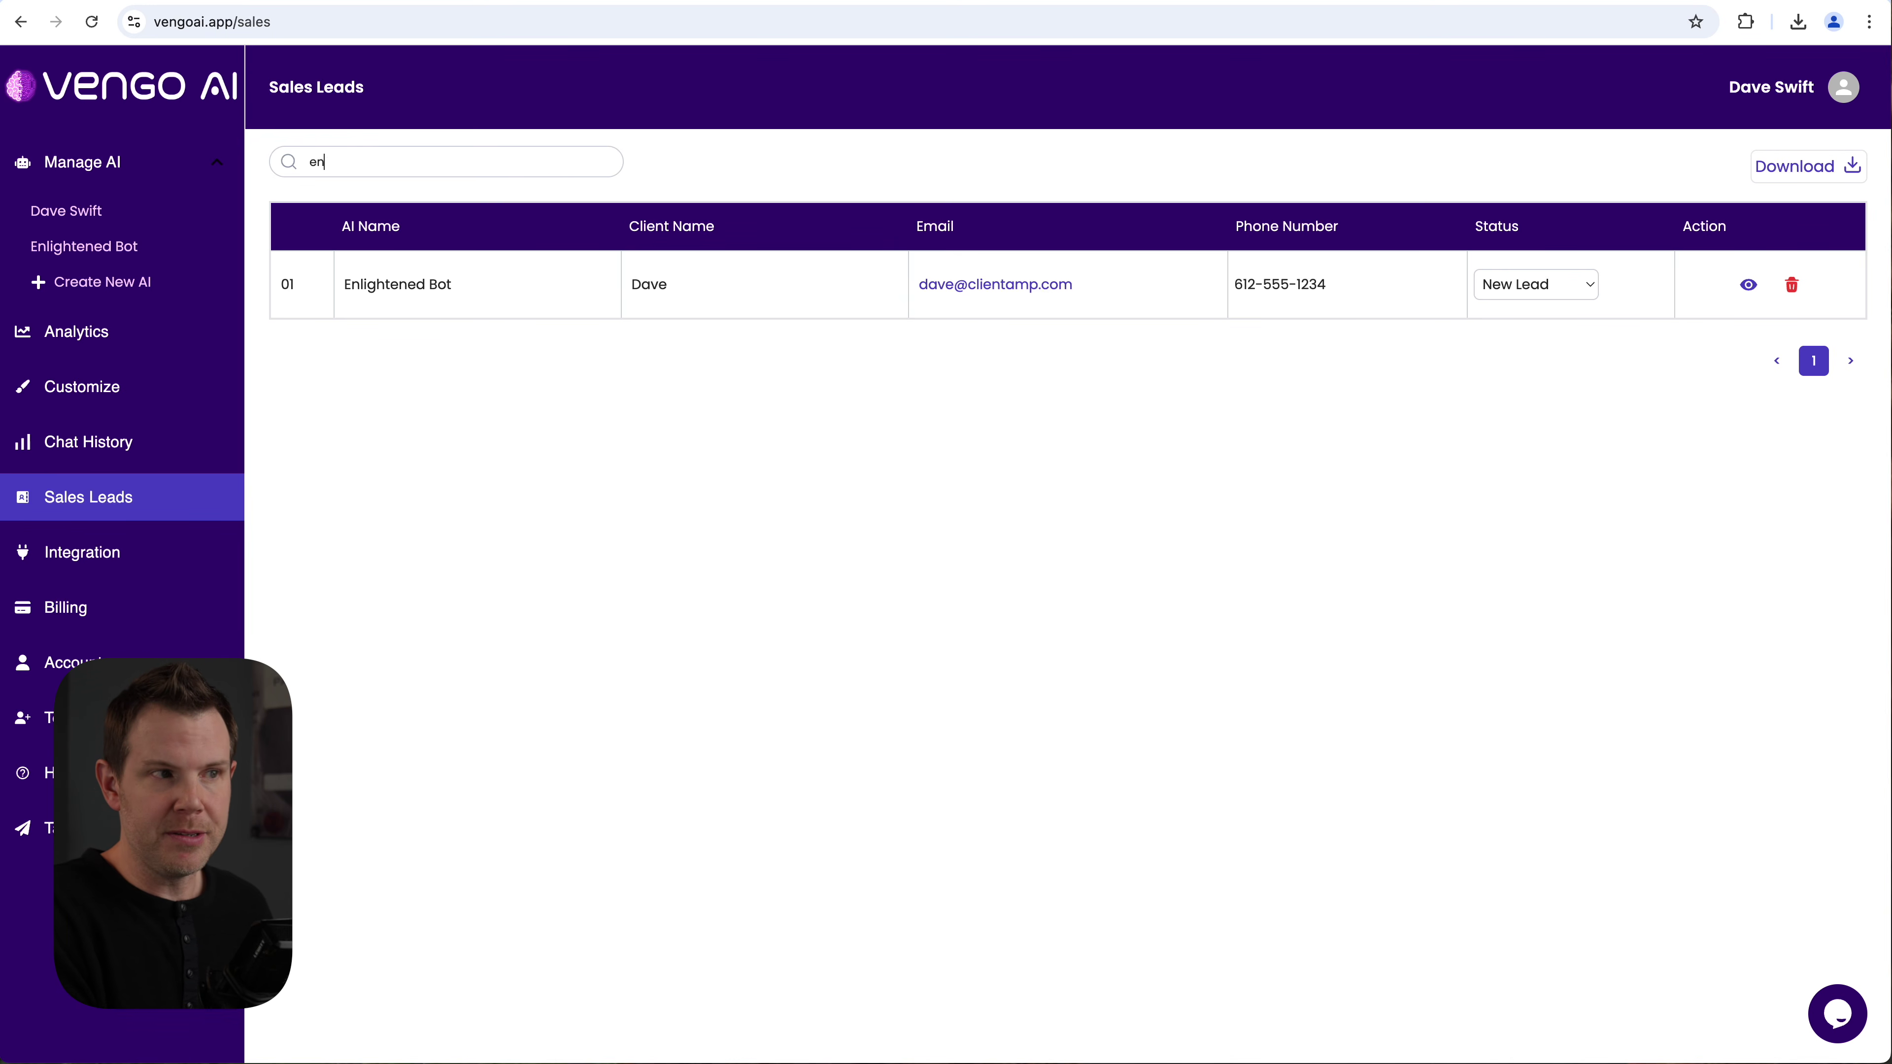
type("lightened bot")
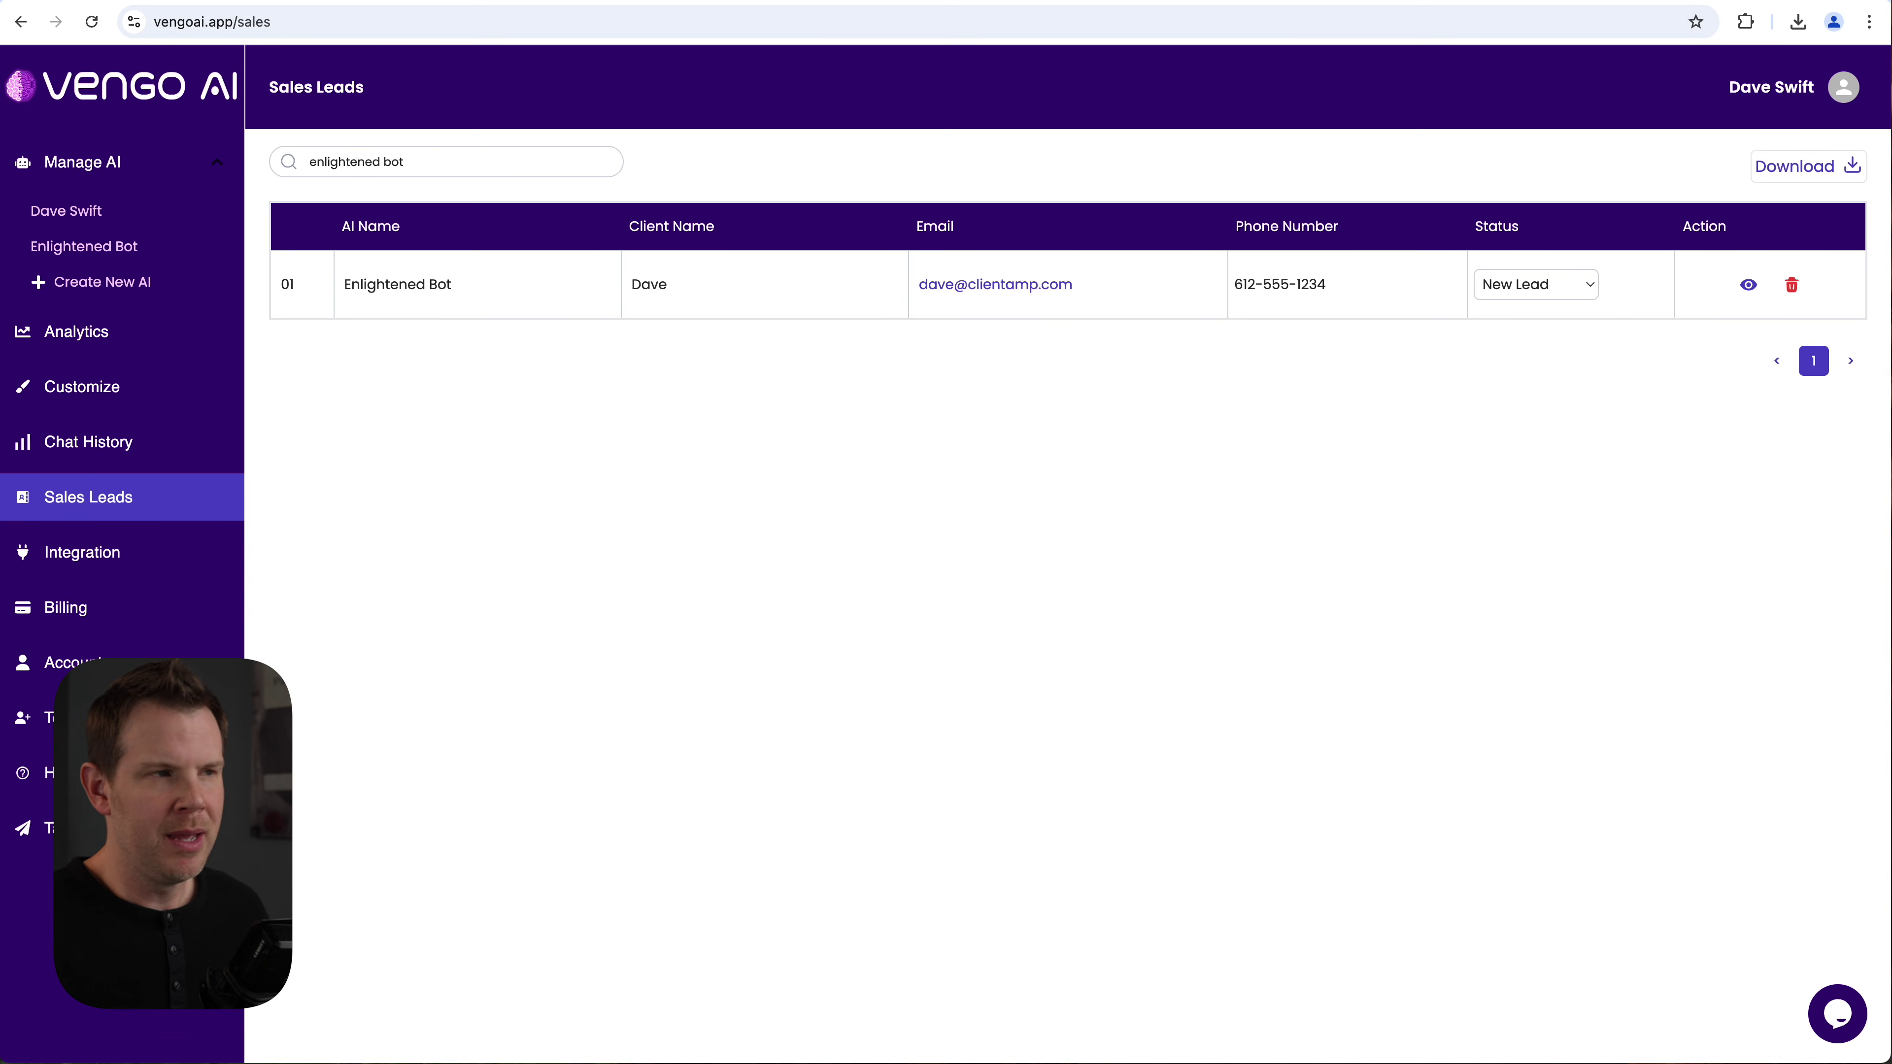
key("super+a")
key("BackSpace")
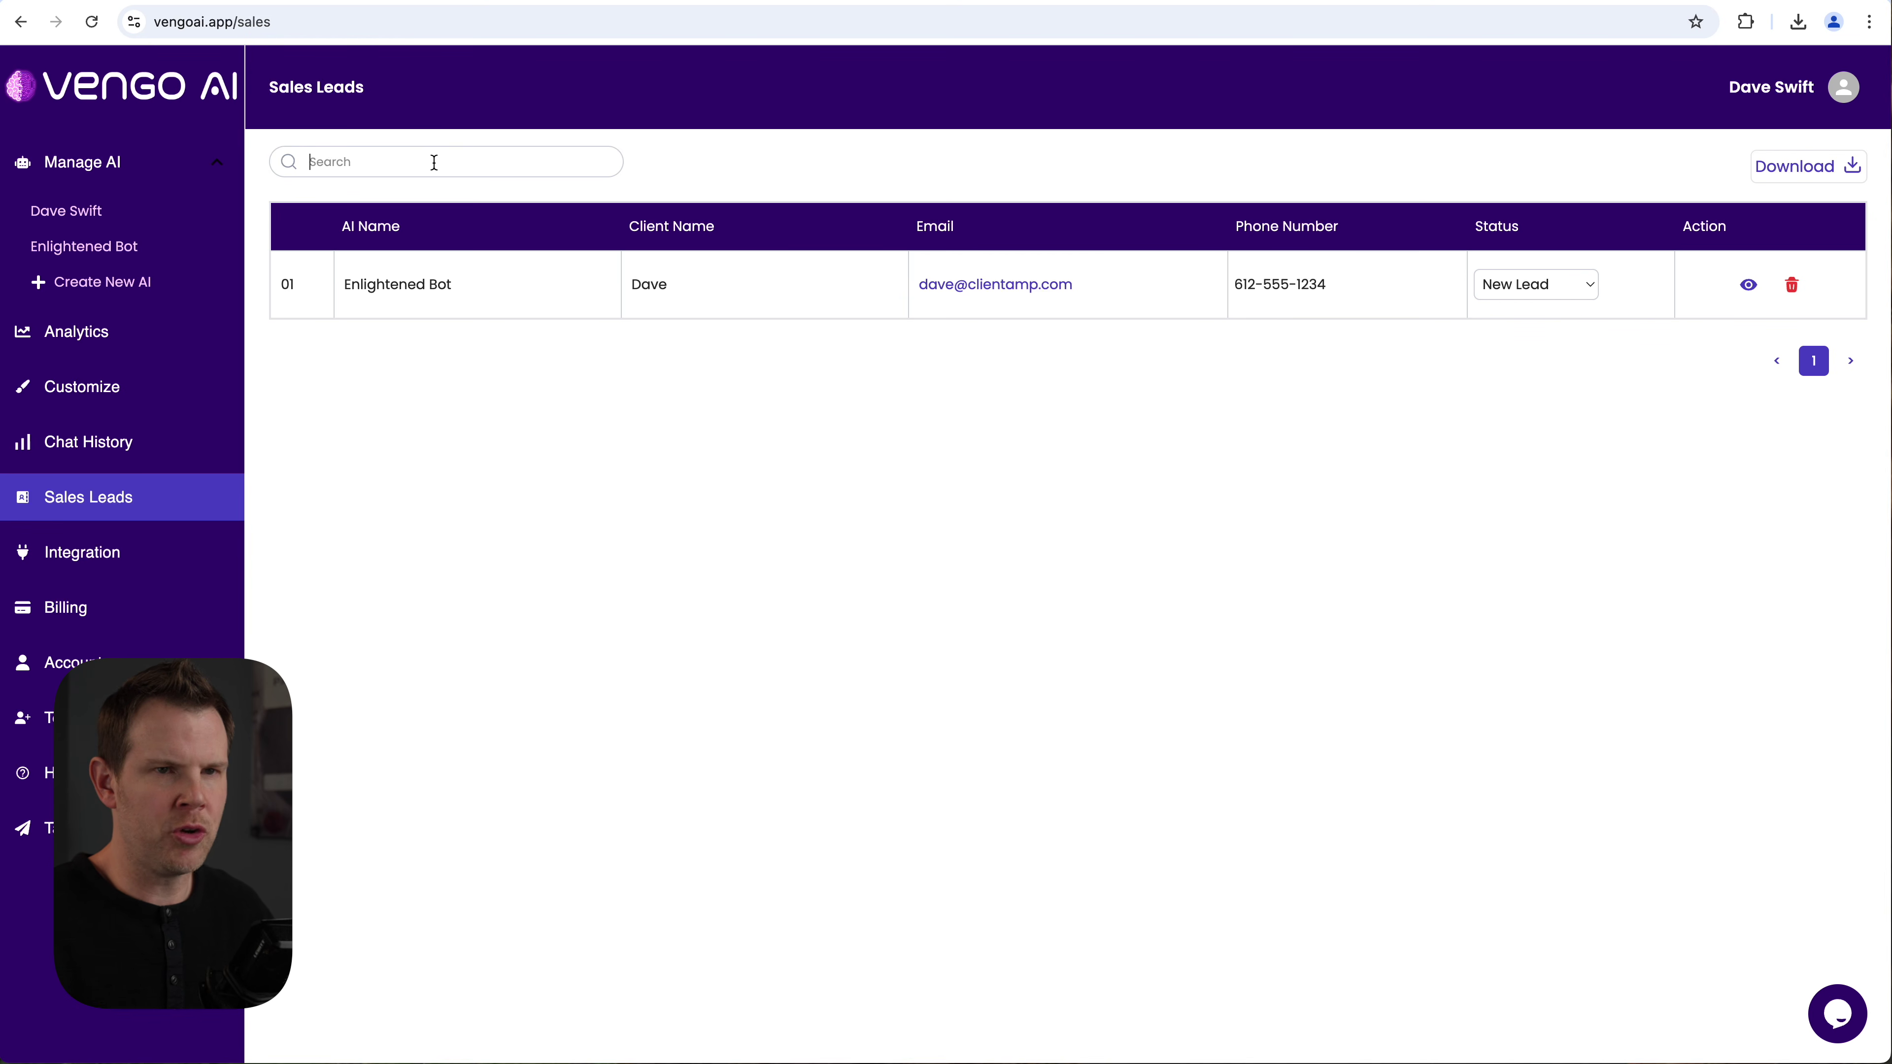
Step: Download the sales leads as a spreadsheet, preview the downloaded file and close the preview
left_click(1835, 164)
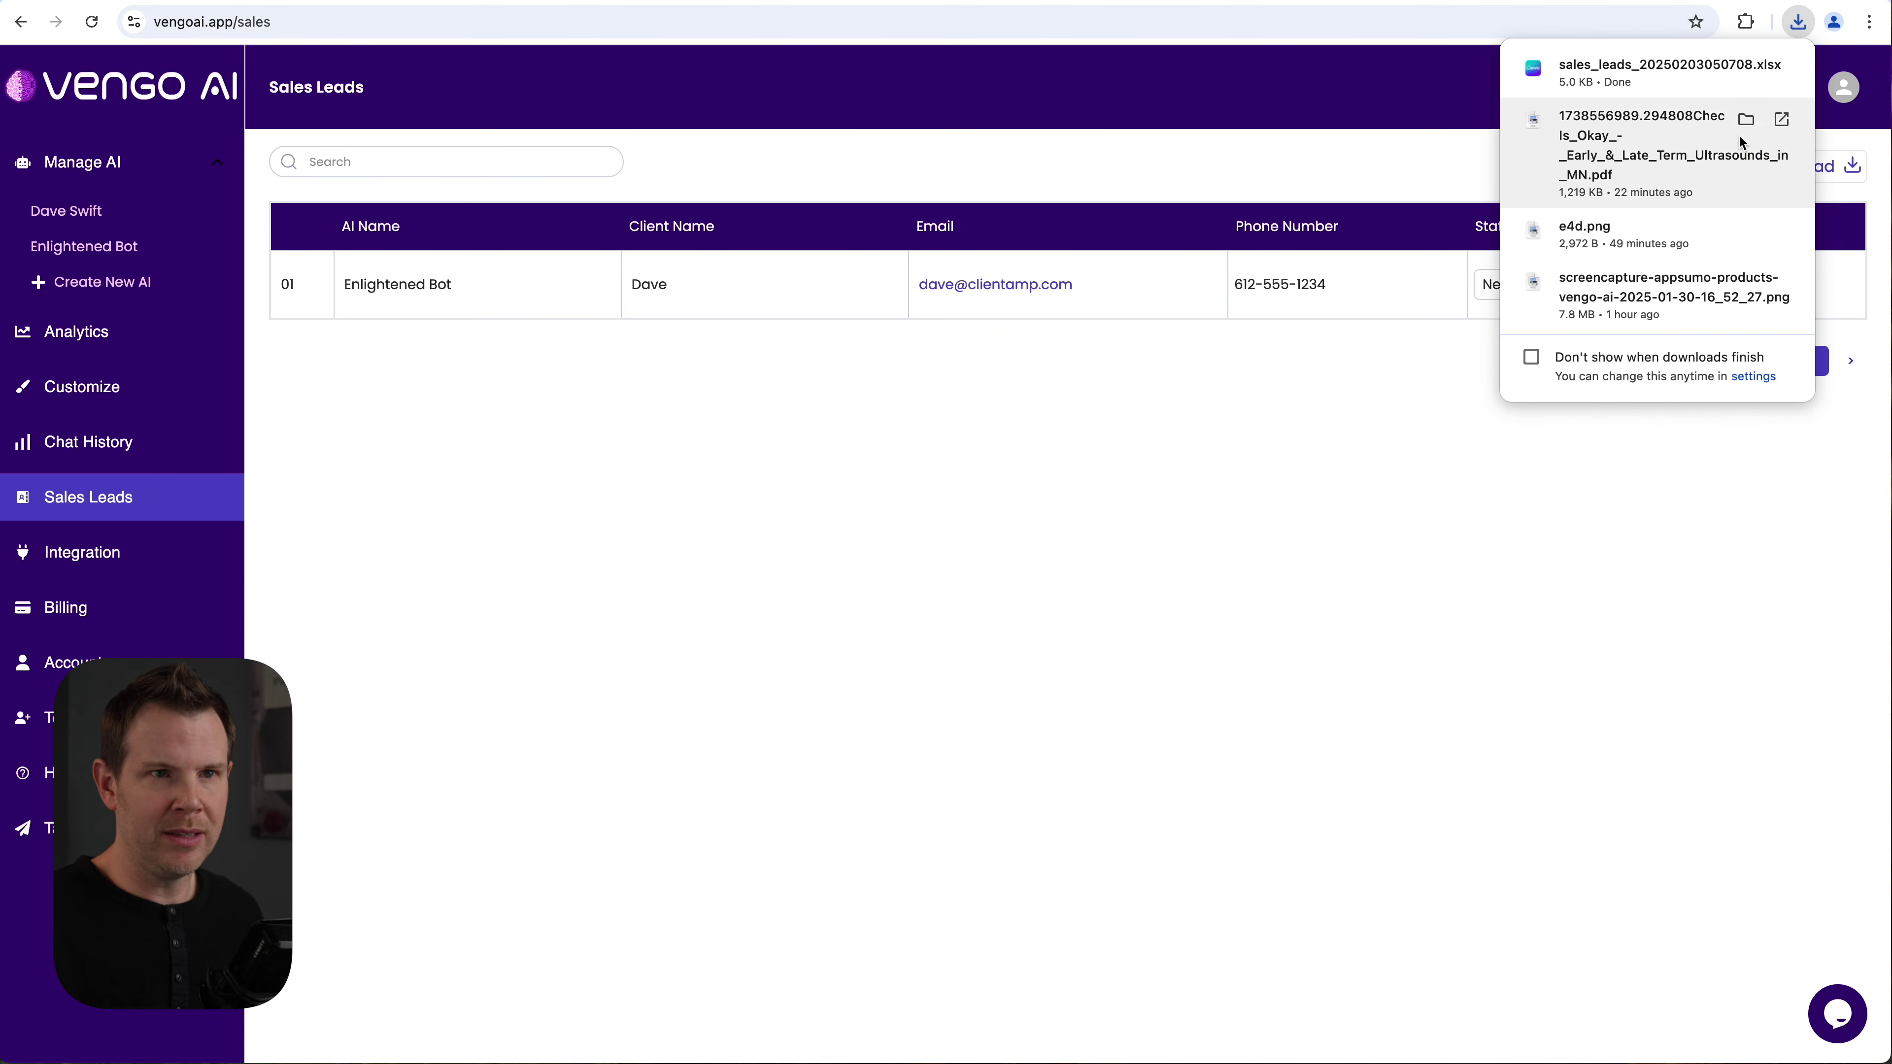
left_click(1669, 71)
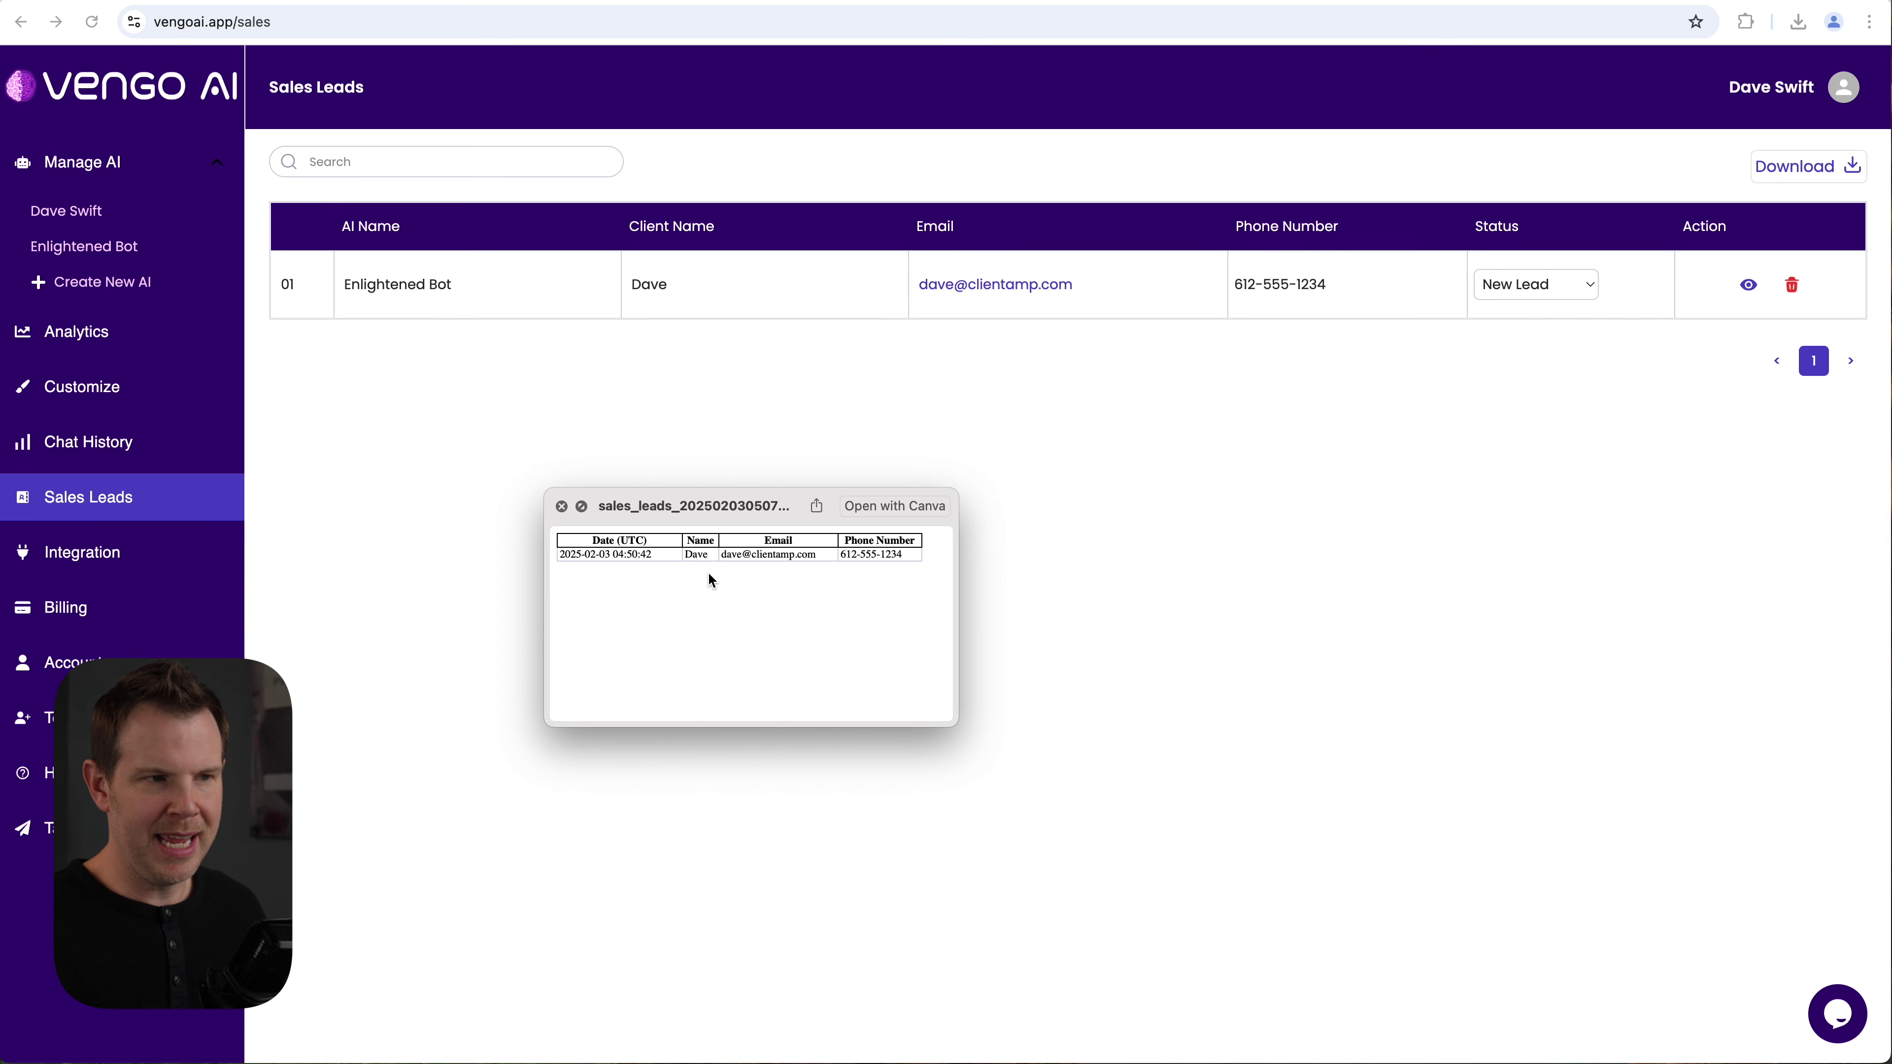
key("Escape")
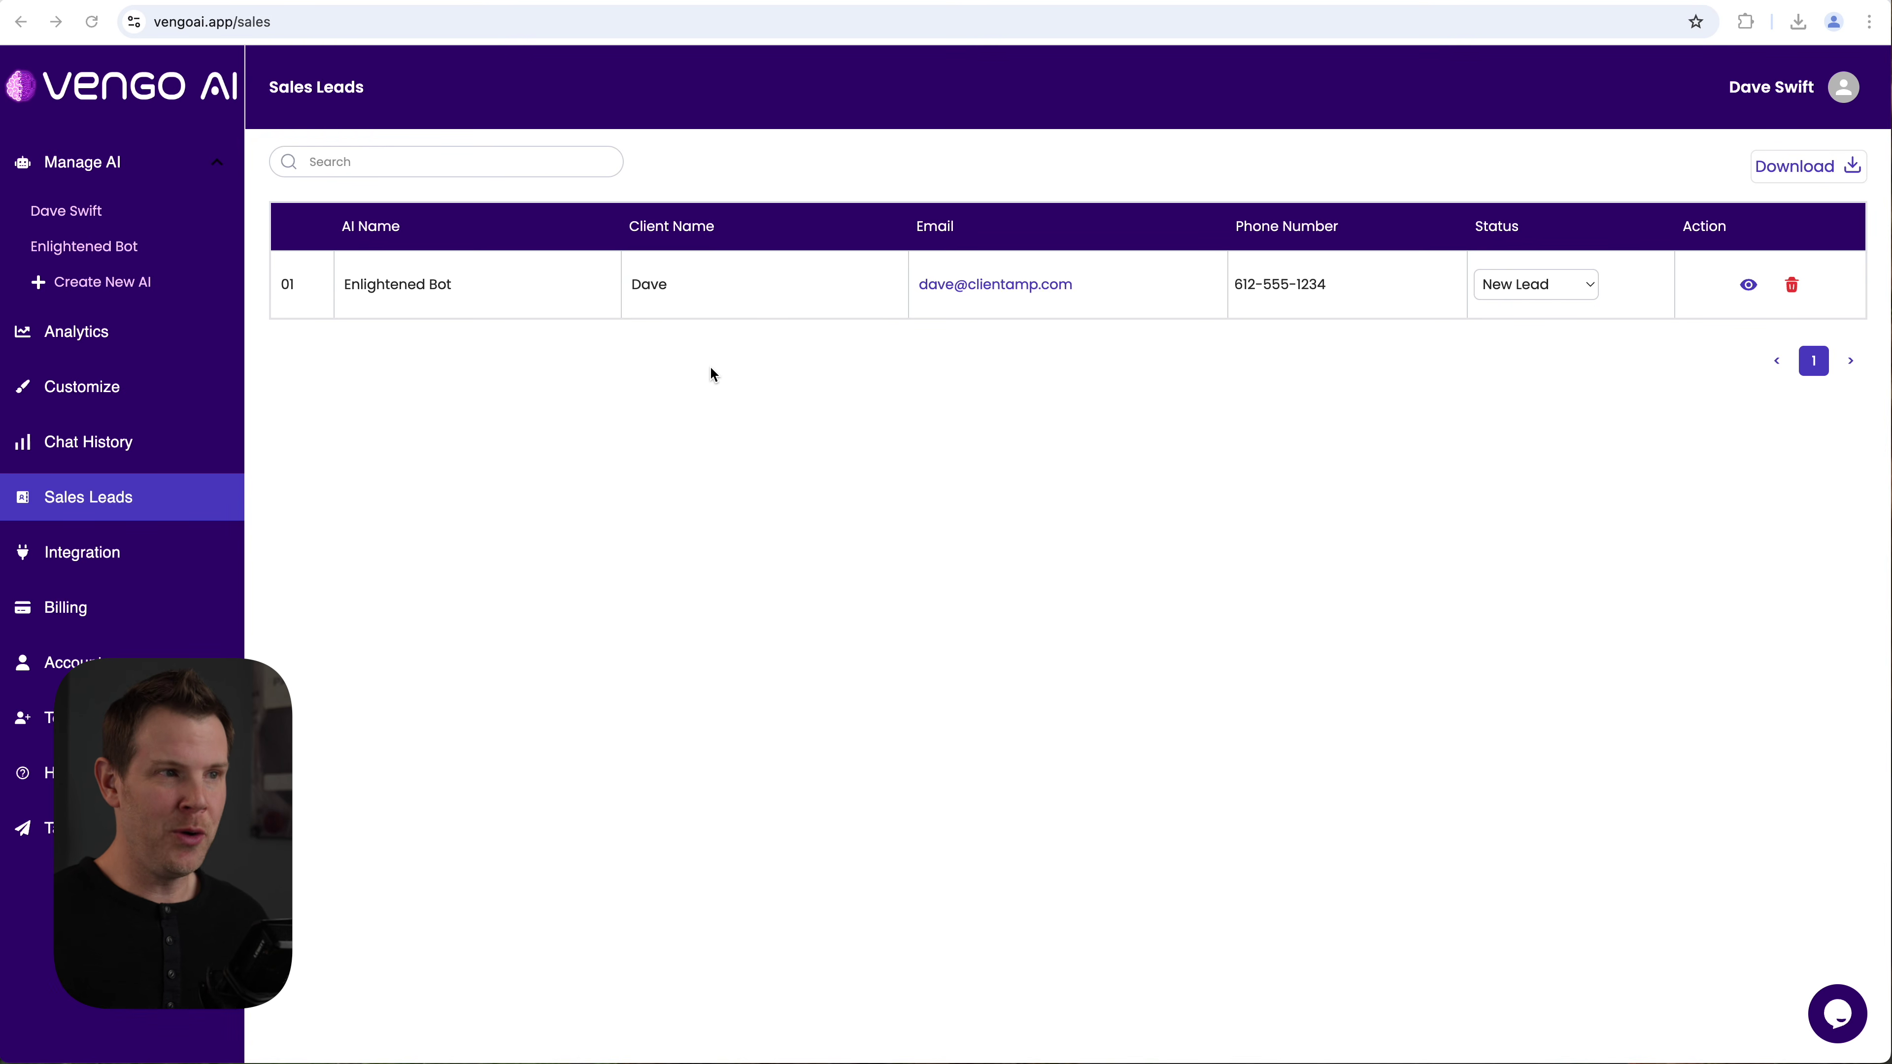
Step: Open the team management page and examine the page access options for a new team member
left_click(50, 723)
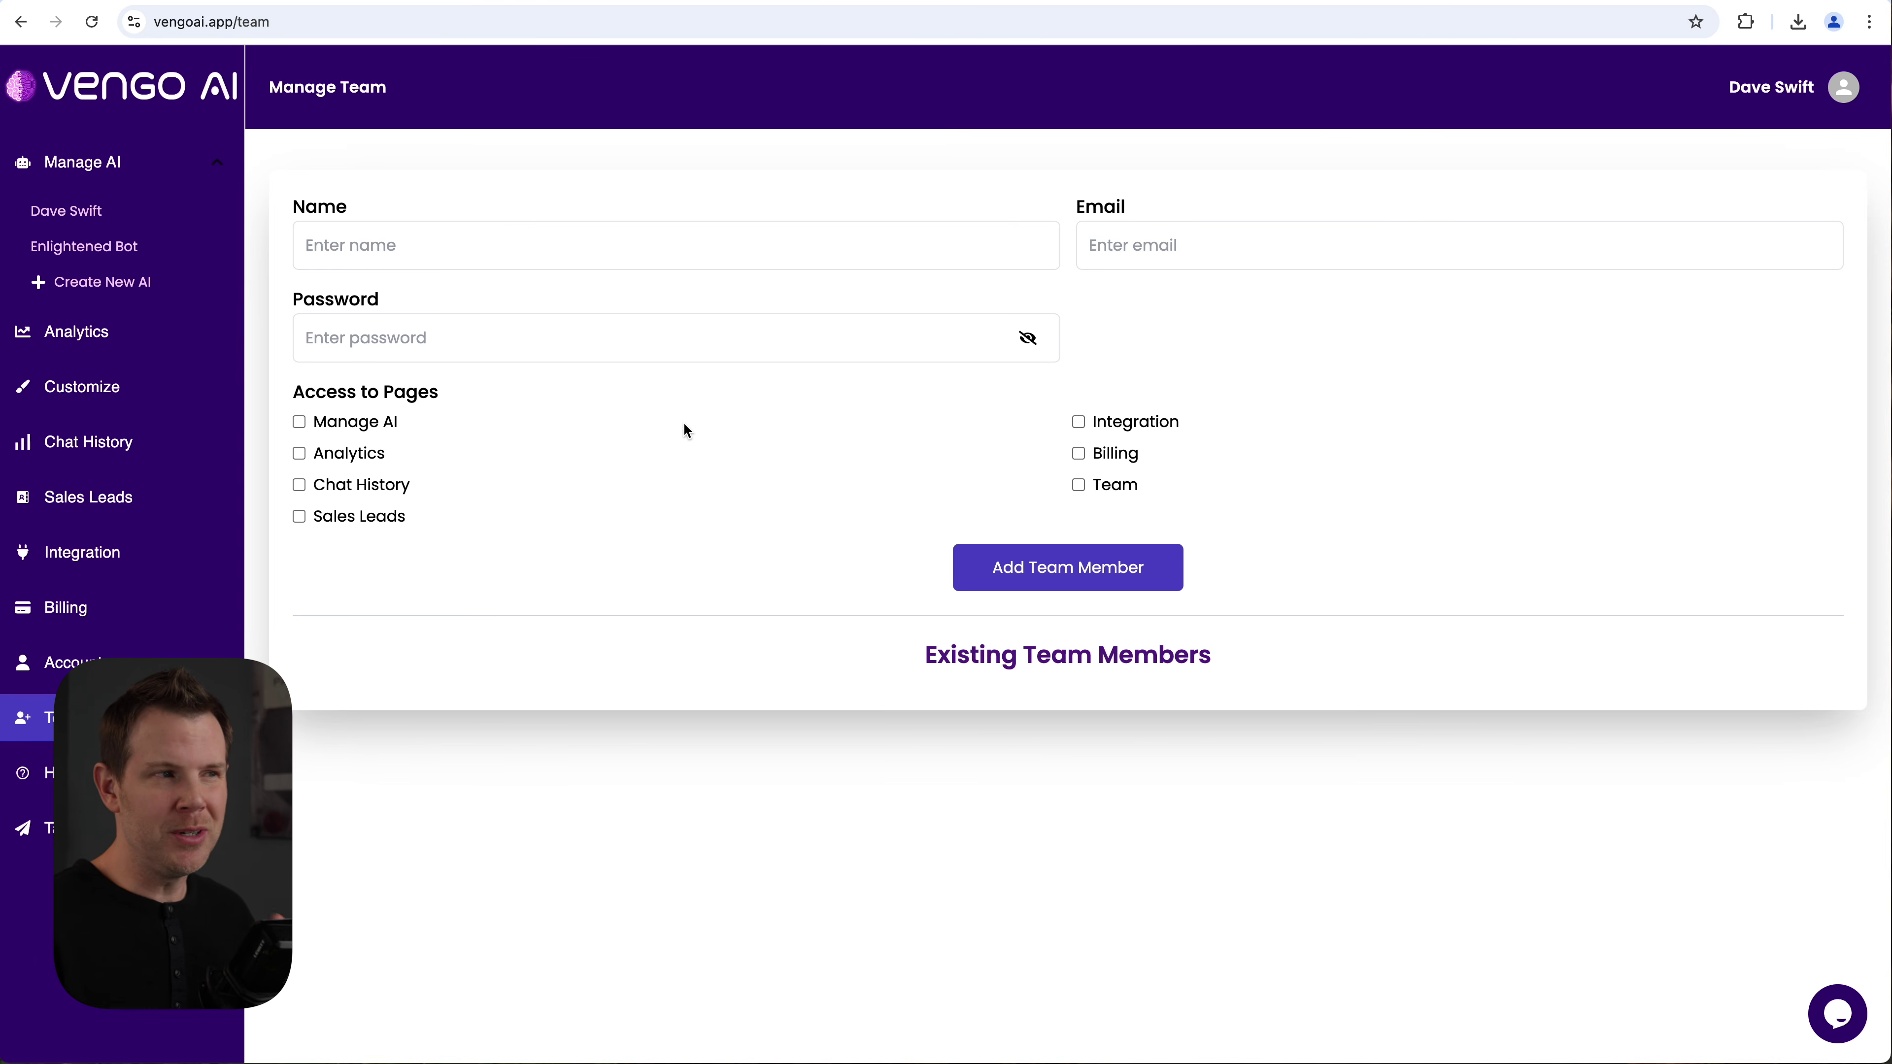
mouse_move(41, 245)
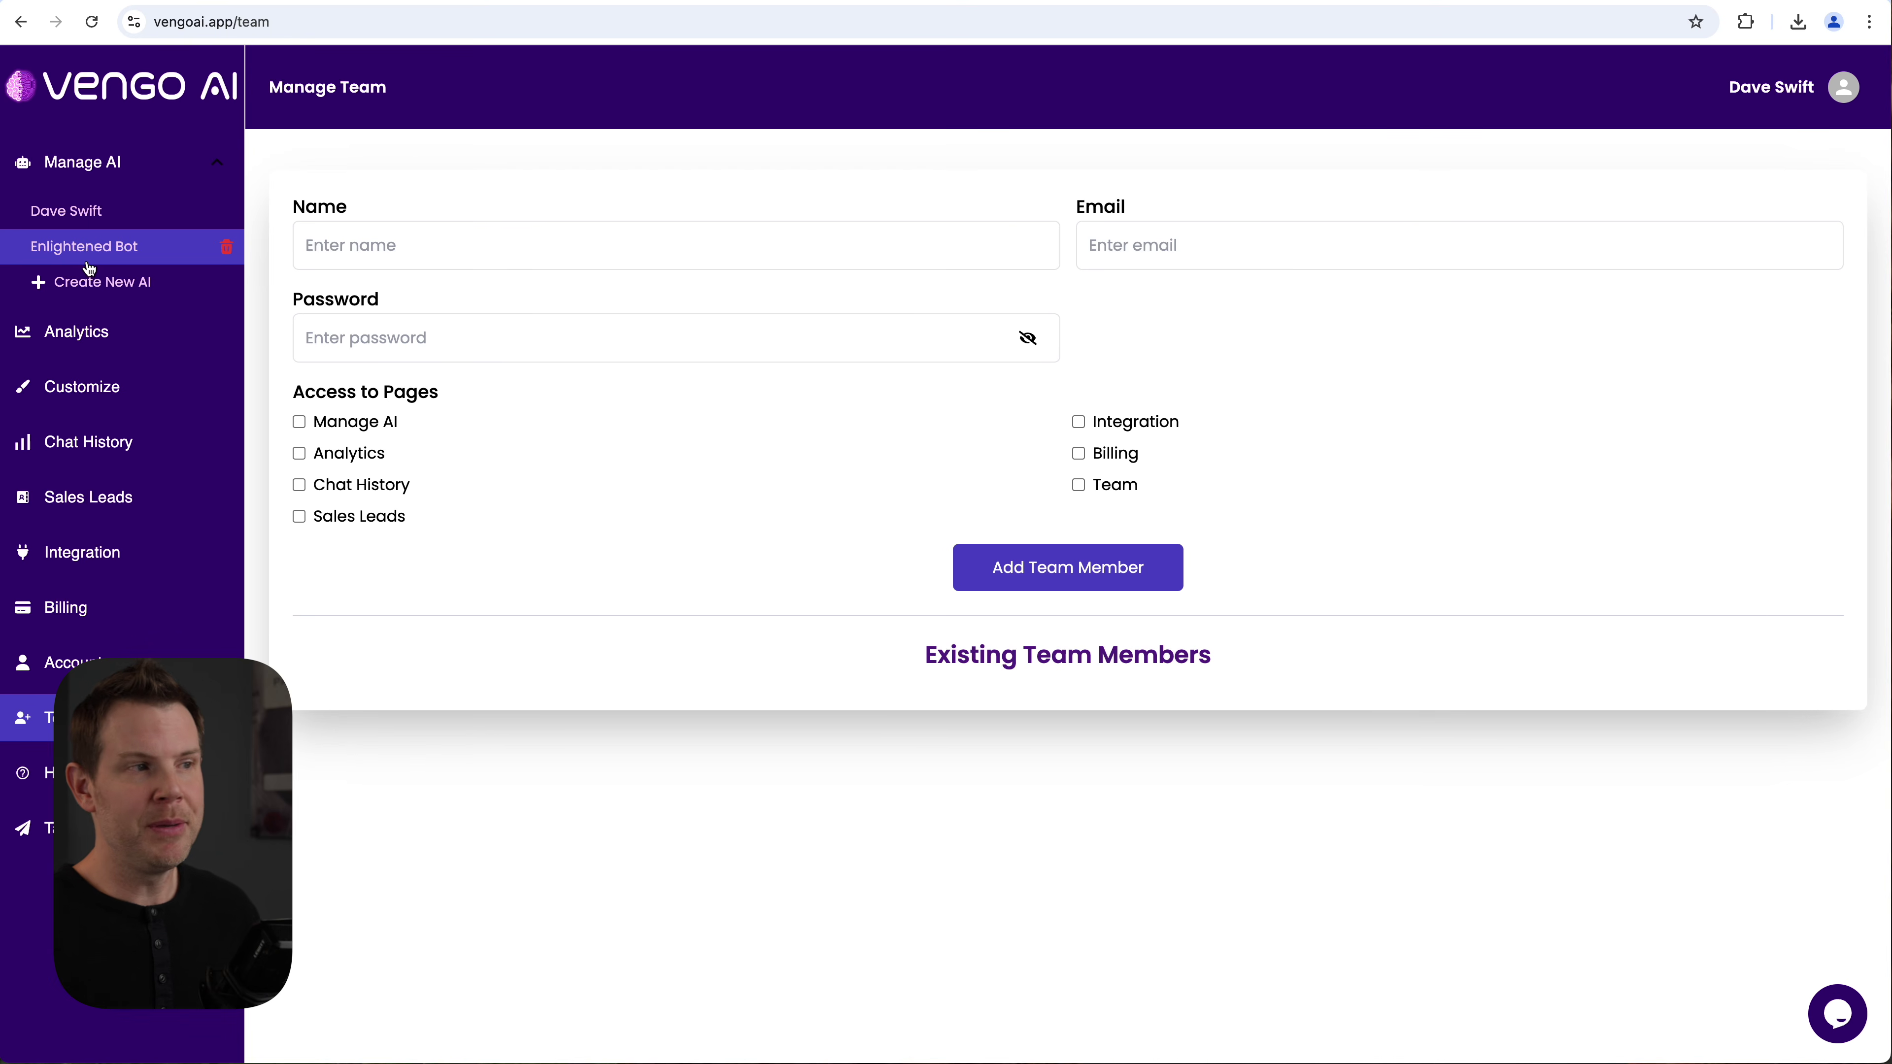
mouse_move(92, 221)
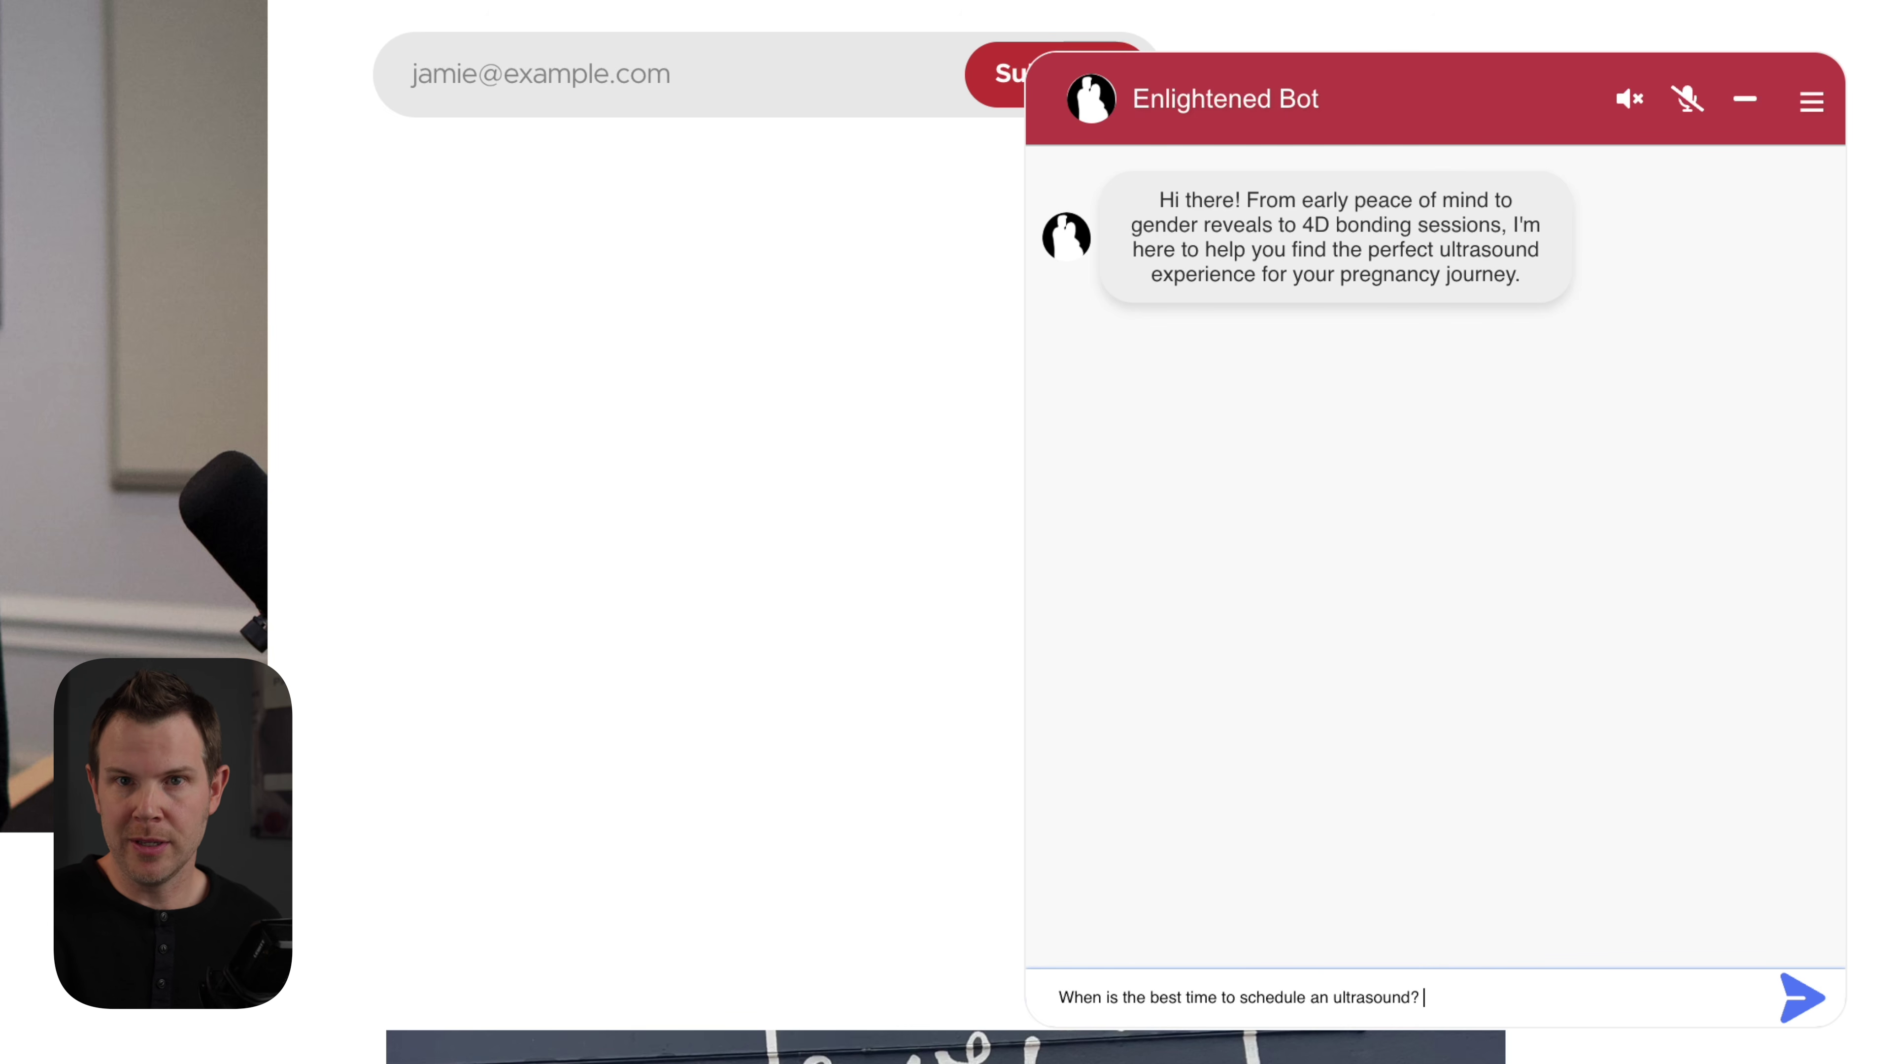
Step: Ask the embedded chatbot "When is the best time to schedule an ultrasound?" and "Can I bring my parents with us?"
key("Return")
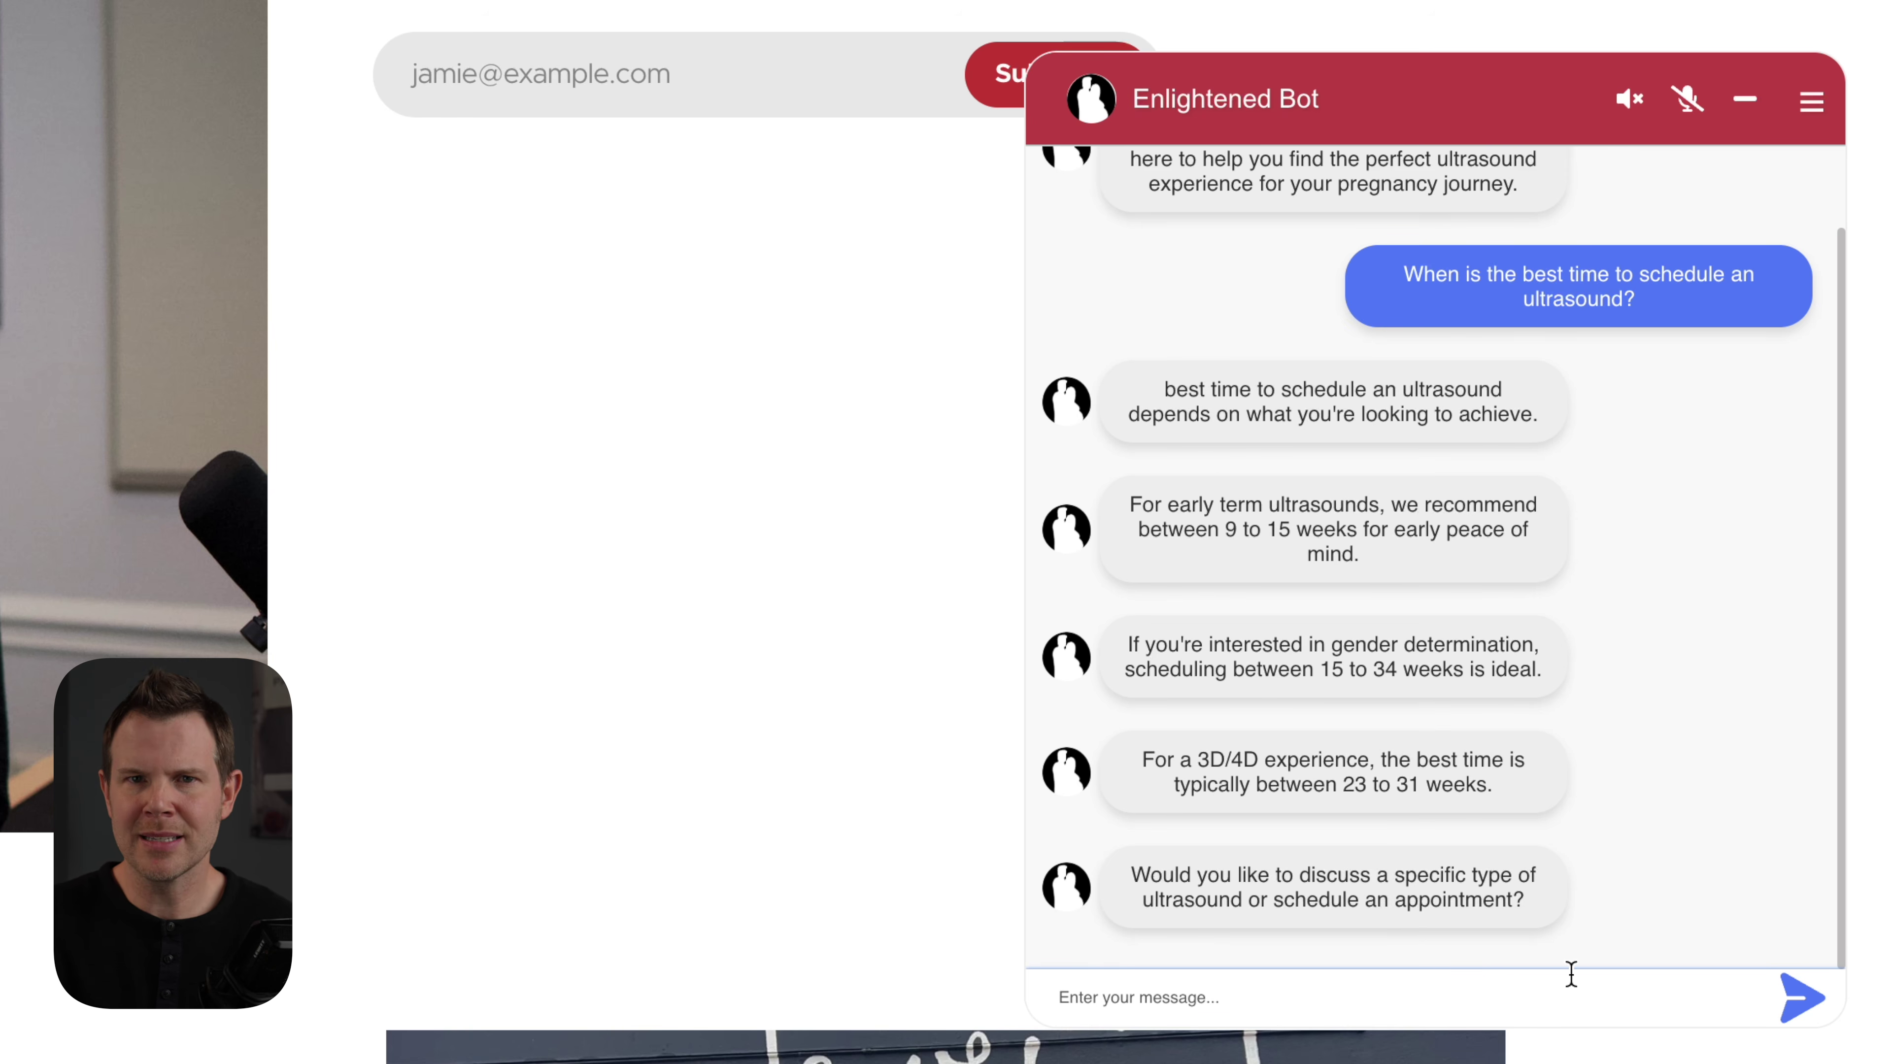
type("Can I bring my parents with us?")
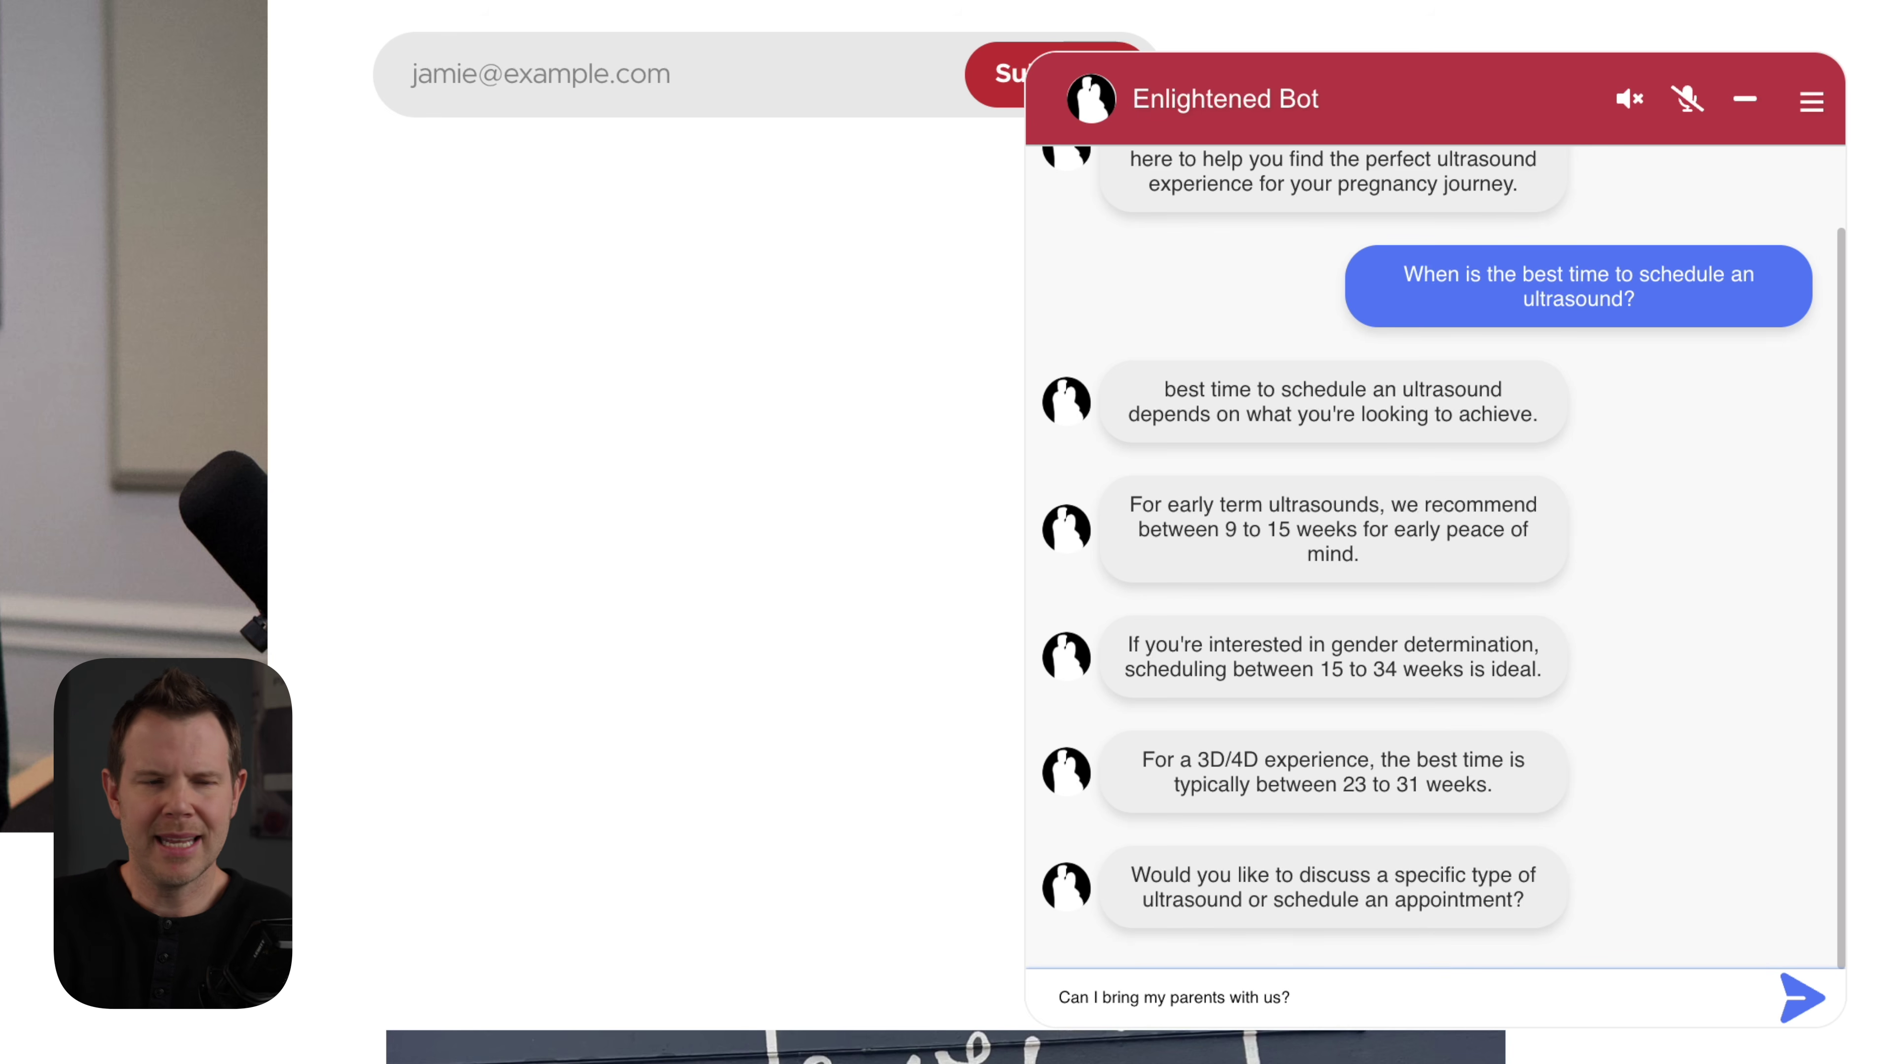
key("Return")
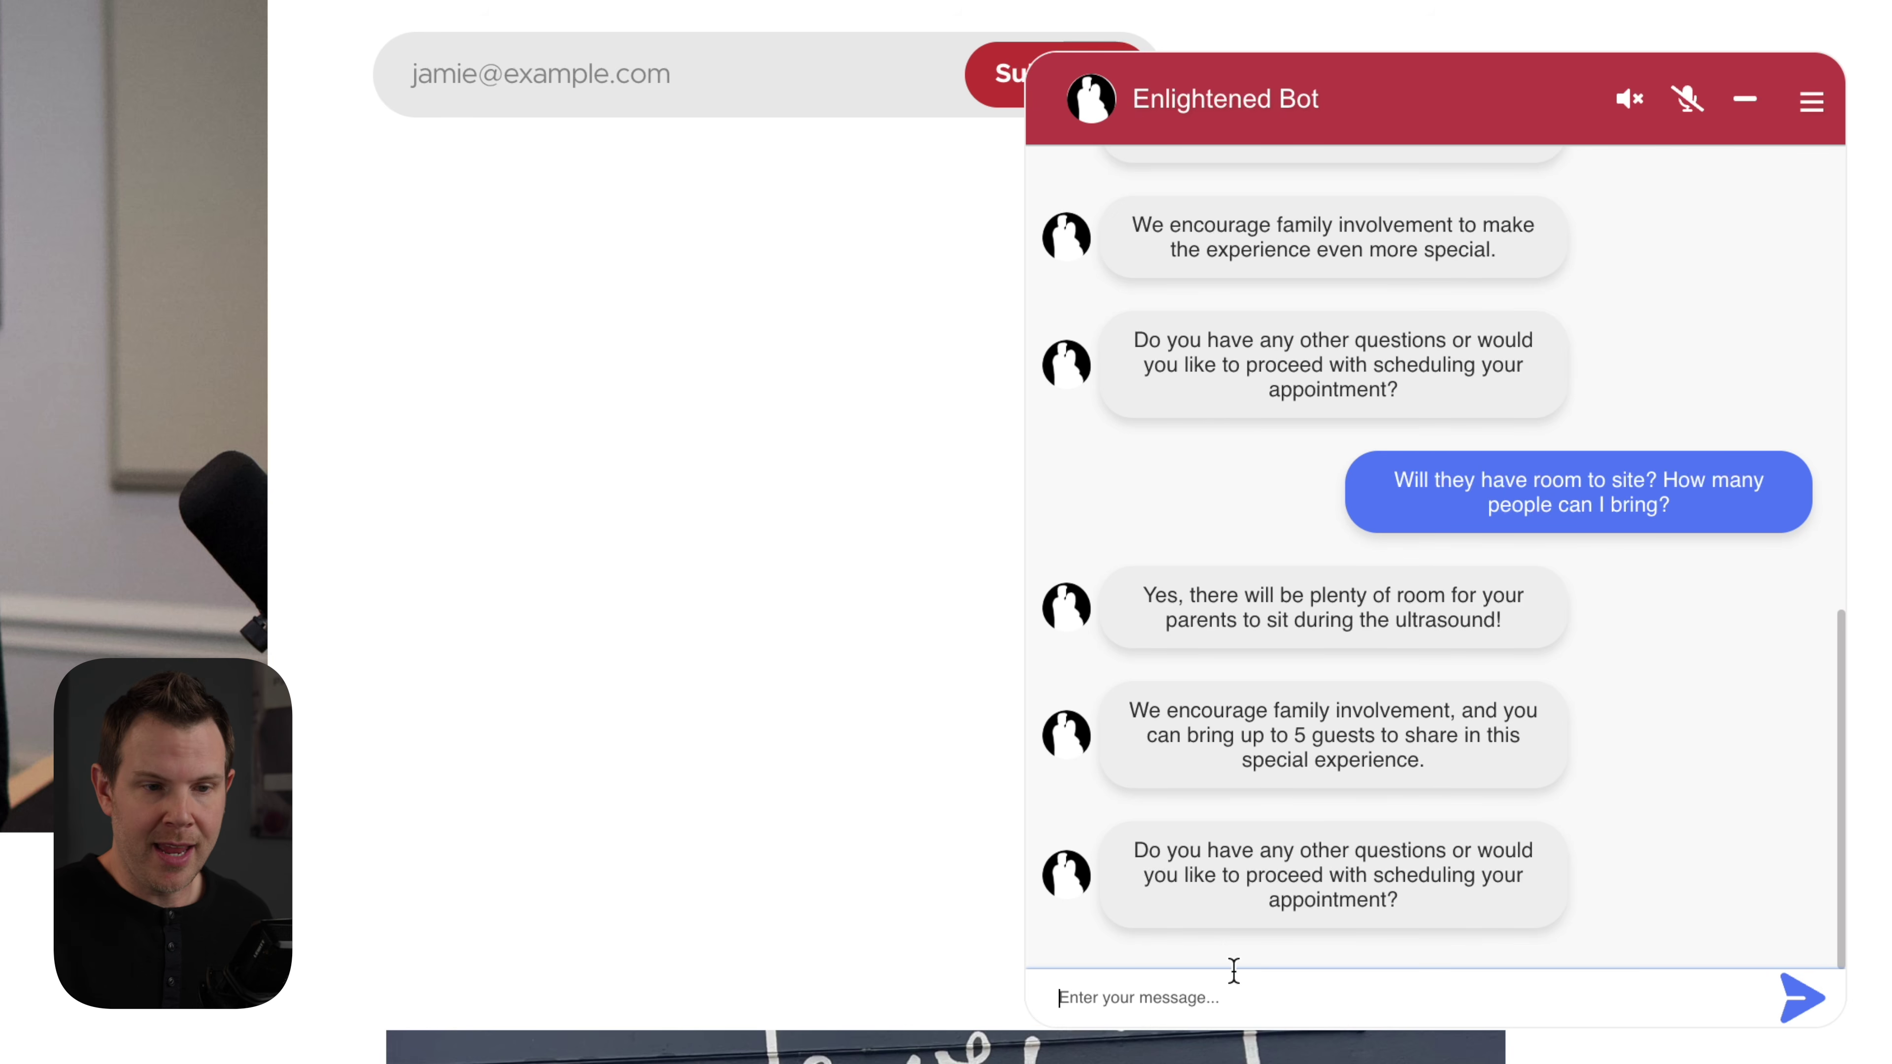
Step: Ask the embedded chatbot "Is this a medical procedure? Can I use my insurance?" and request the link to schedule an appointment online
left_click(1309, 997)
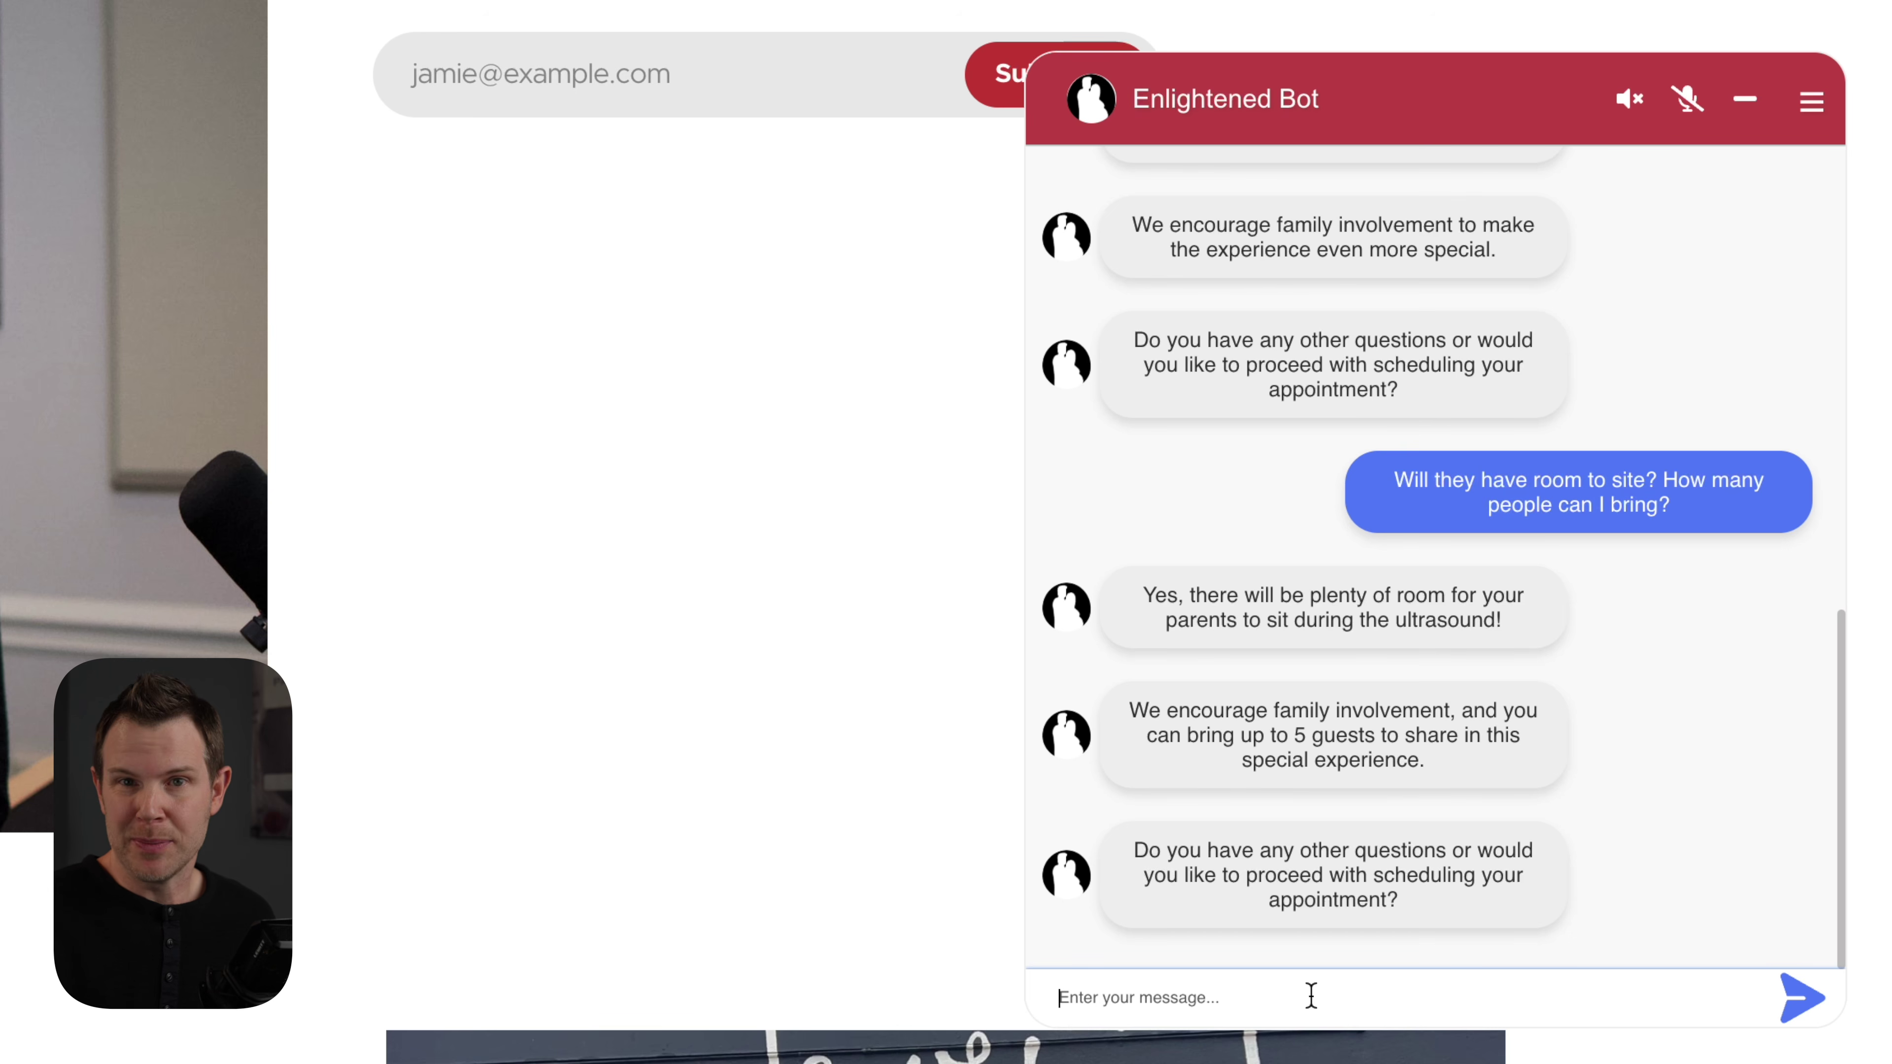
type("Is this a medical procedure? Can I use my insurance?")
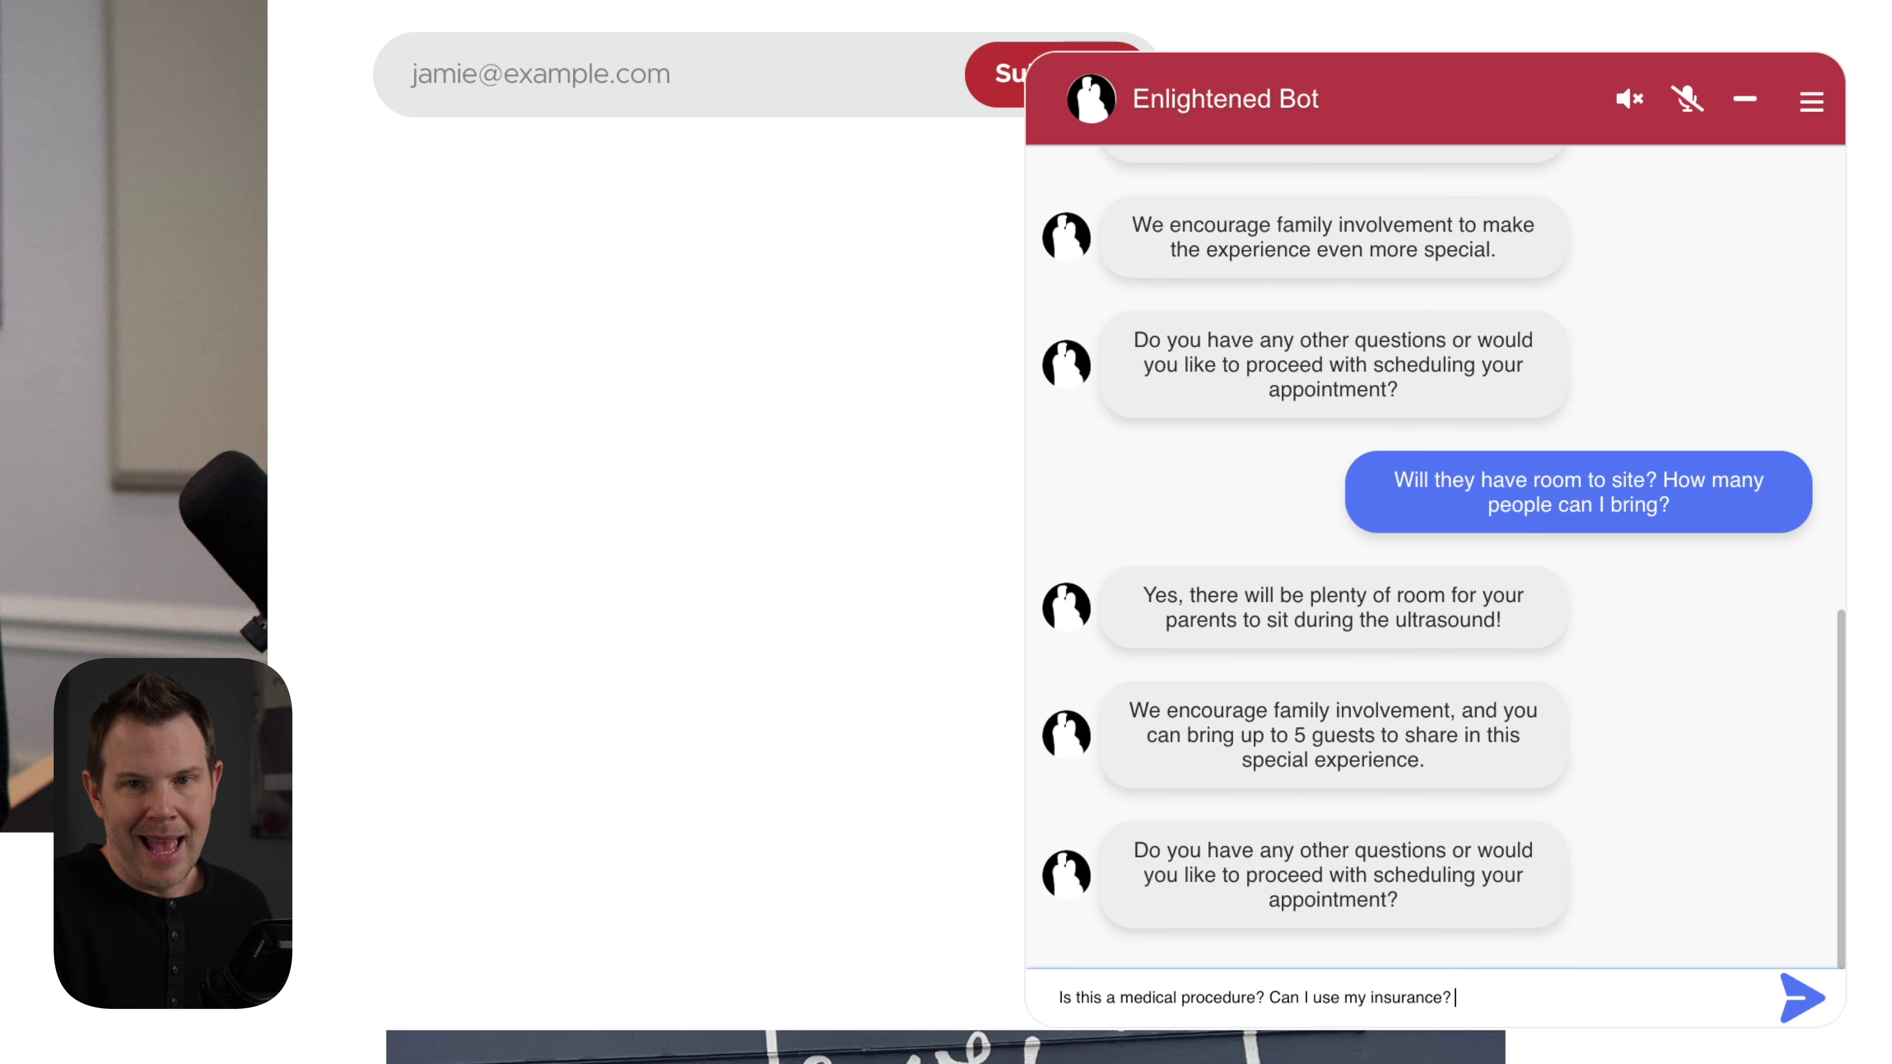
key("Return")
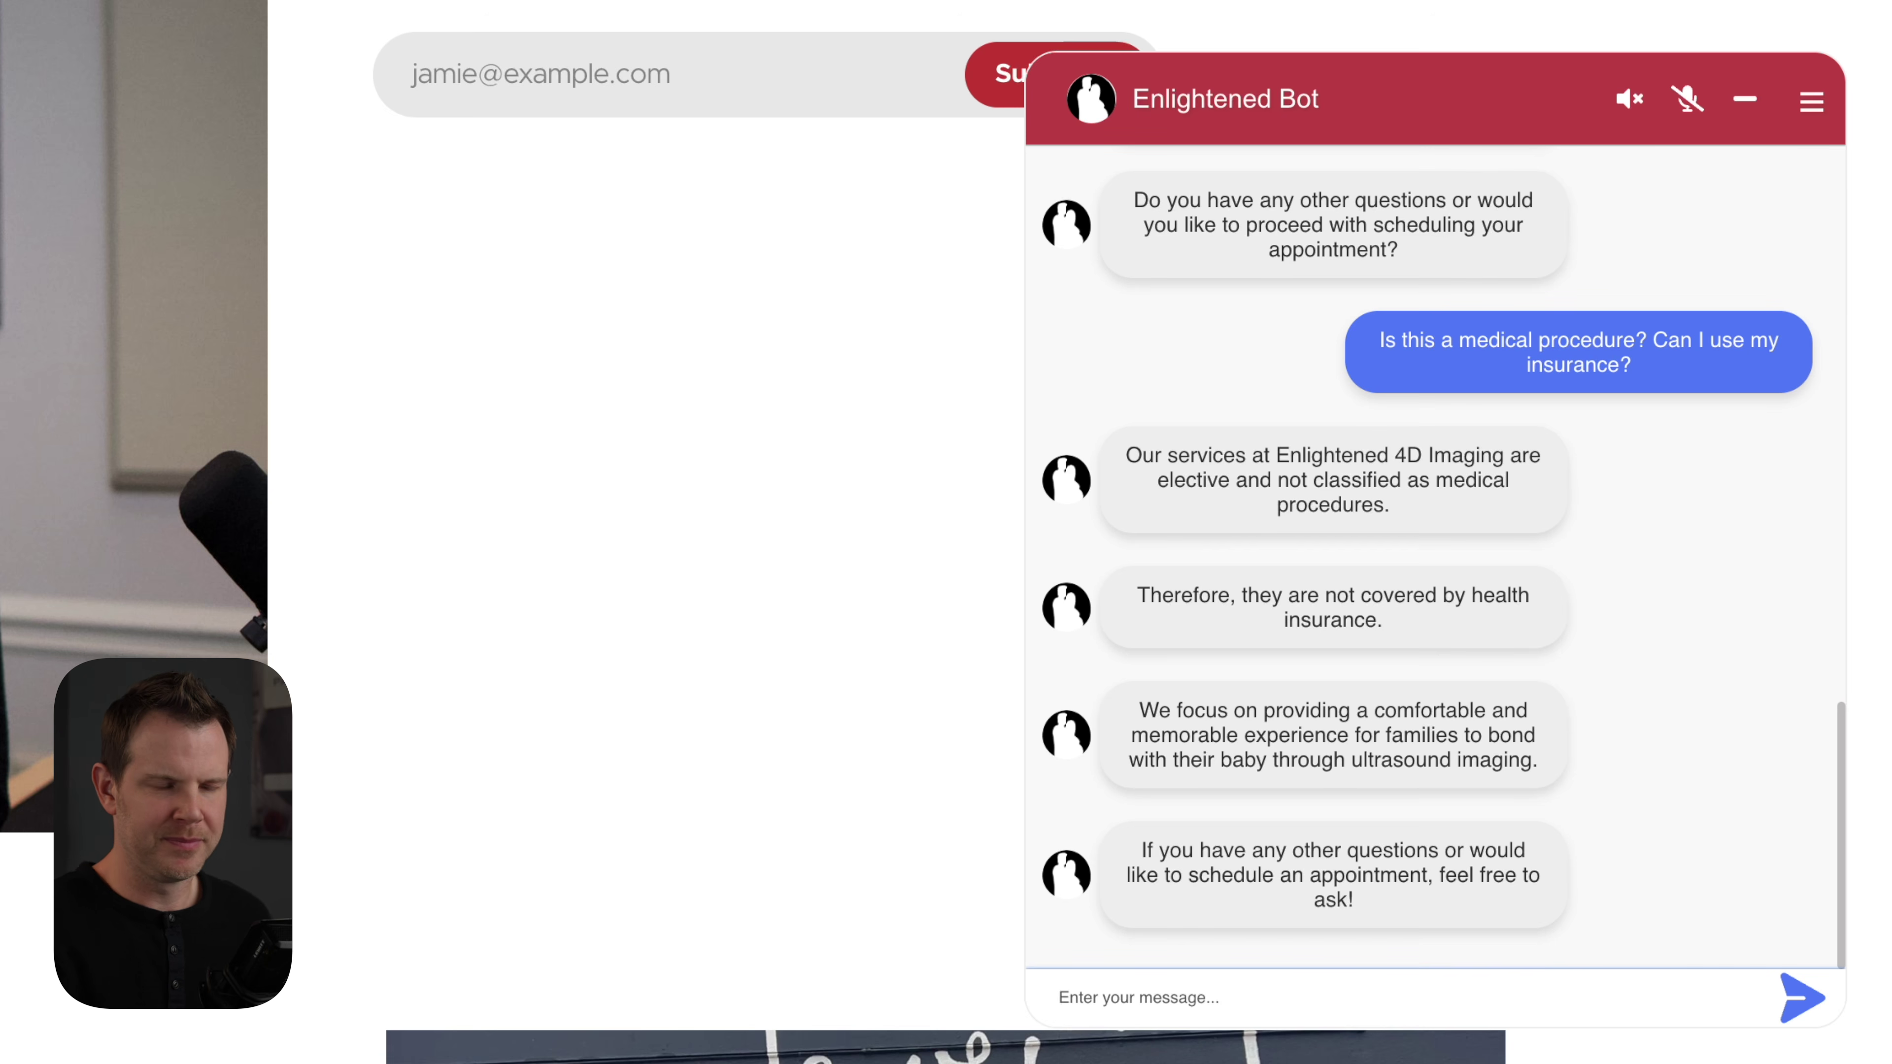
type("I'd like to schedule my appointment, do you have the link to do it online?")
key("Return")
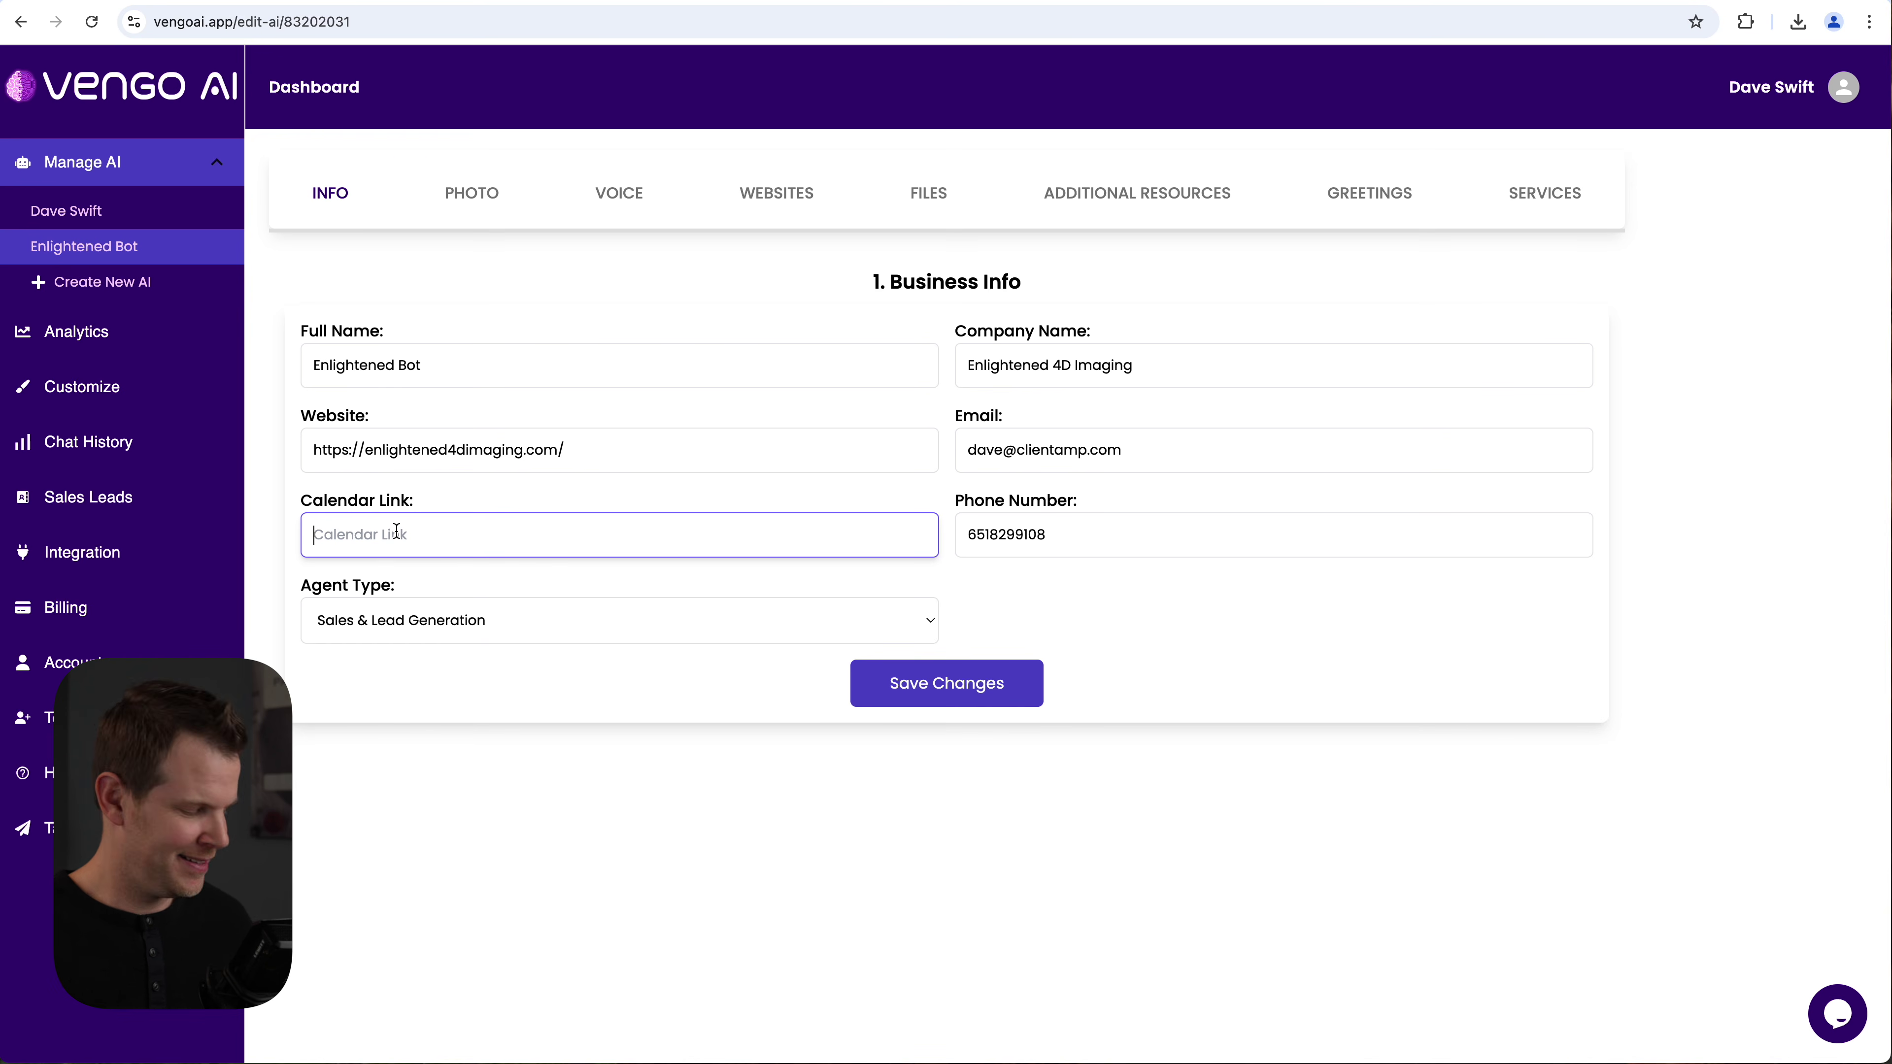
type("https://app.acuityscheduling.com/schedule.php?owner=15994217")
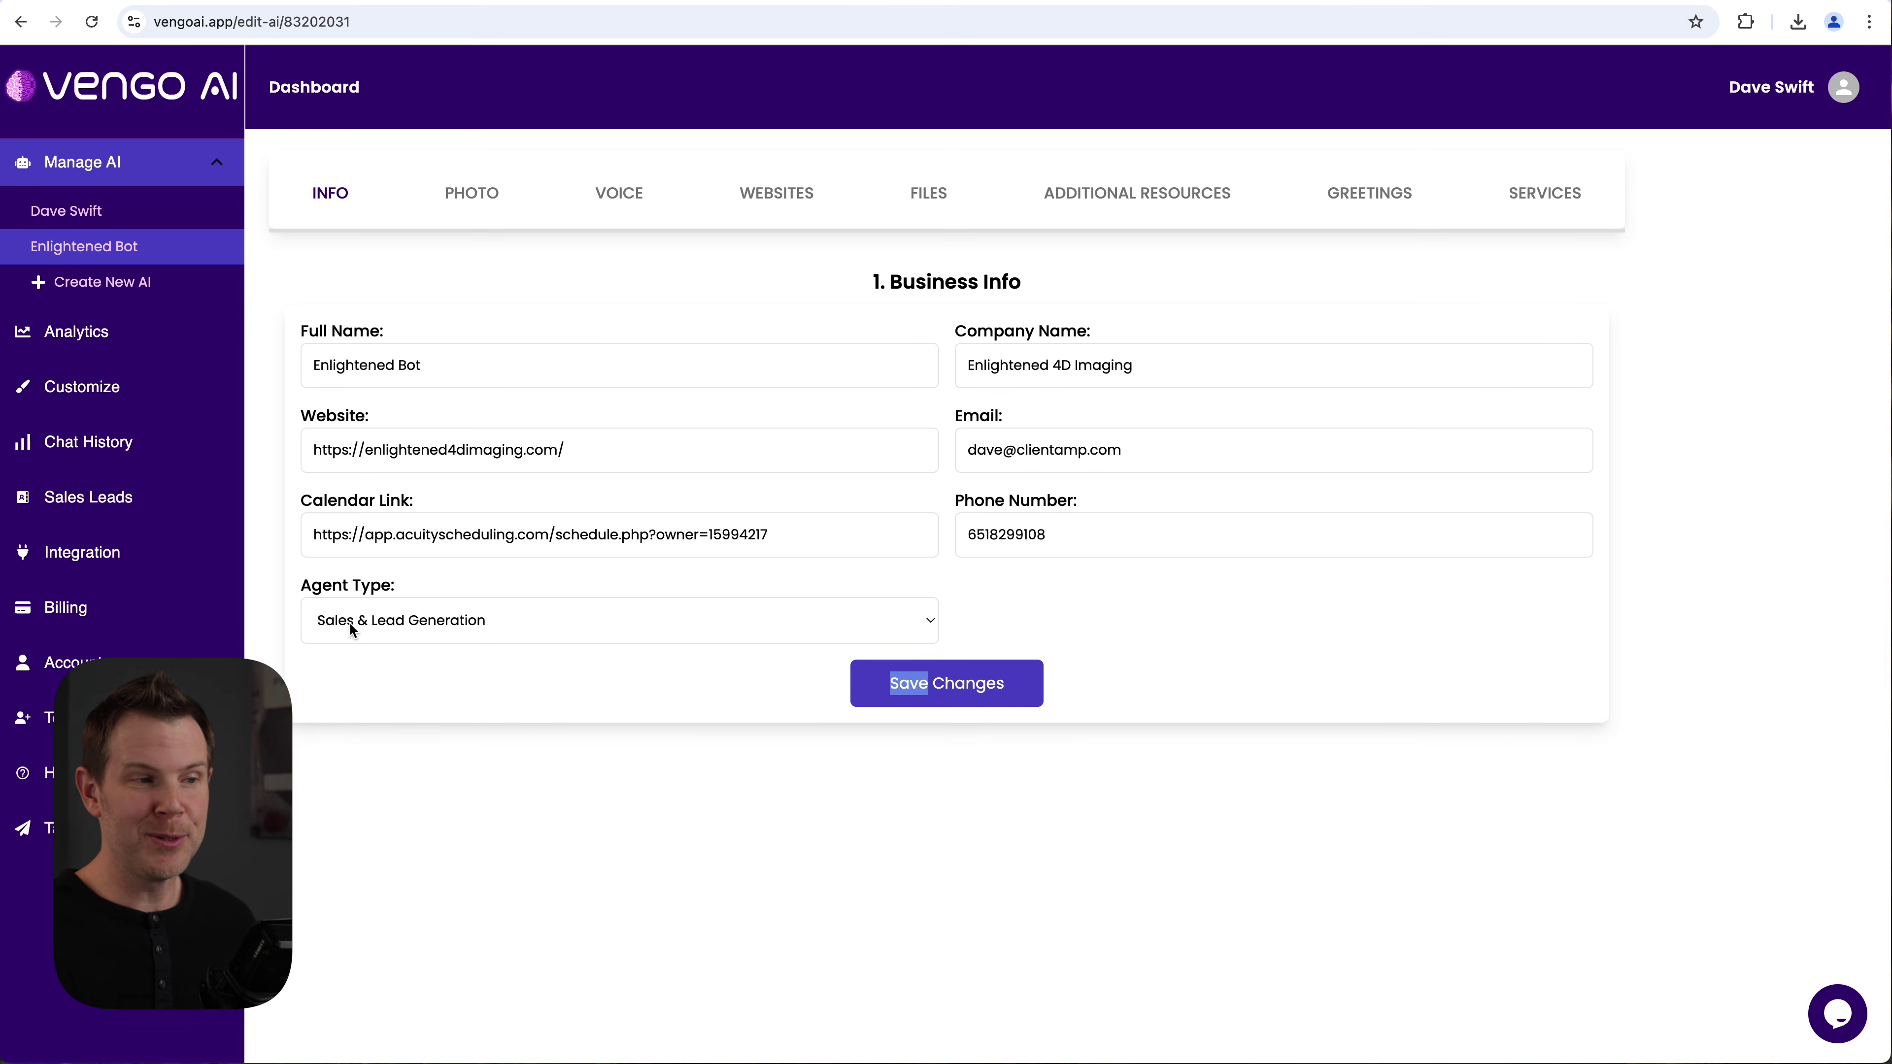
left_click(537, 622)
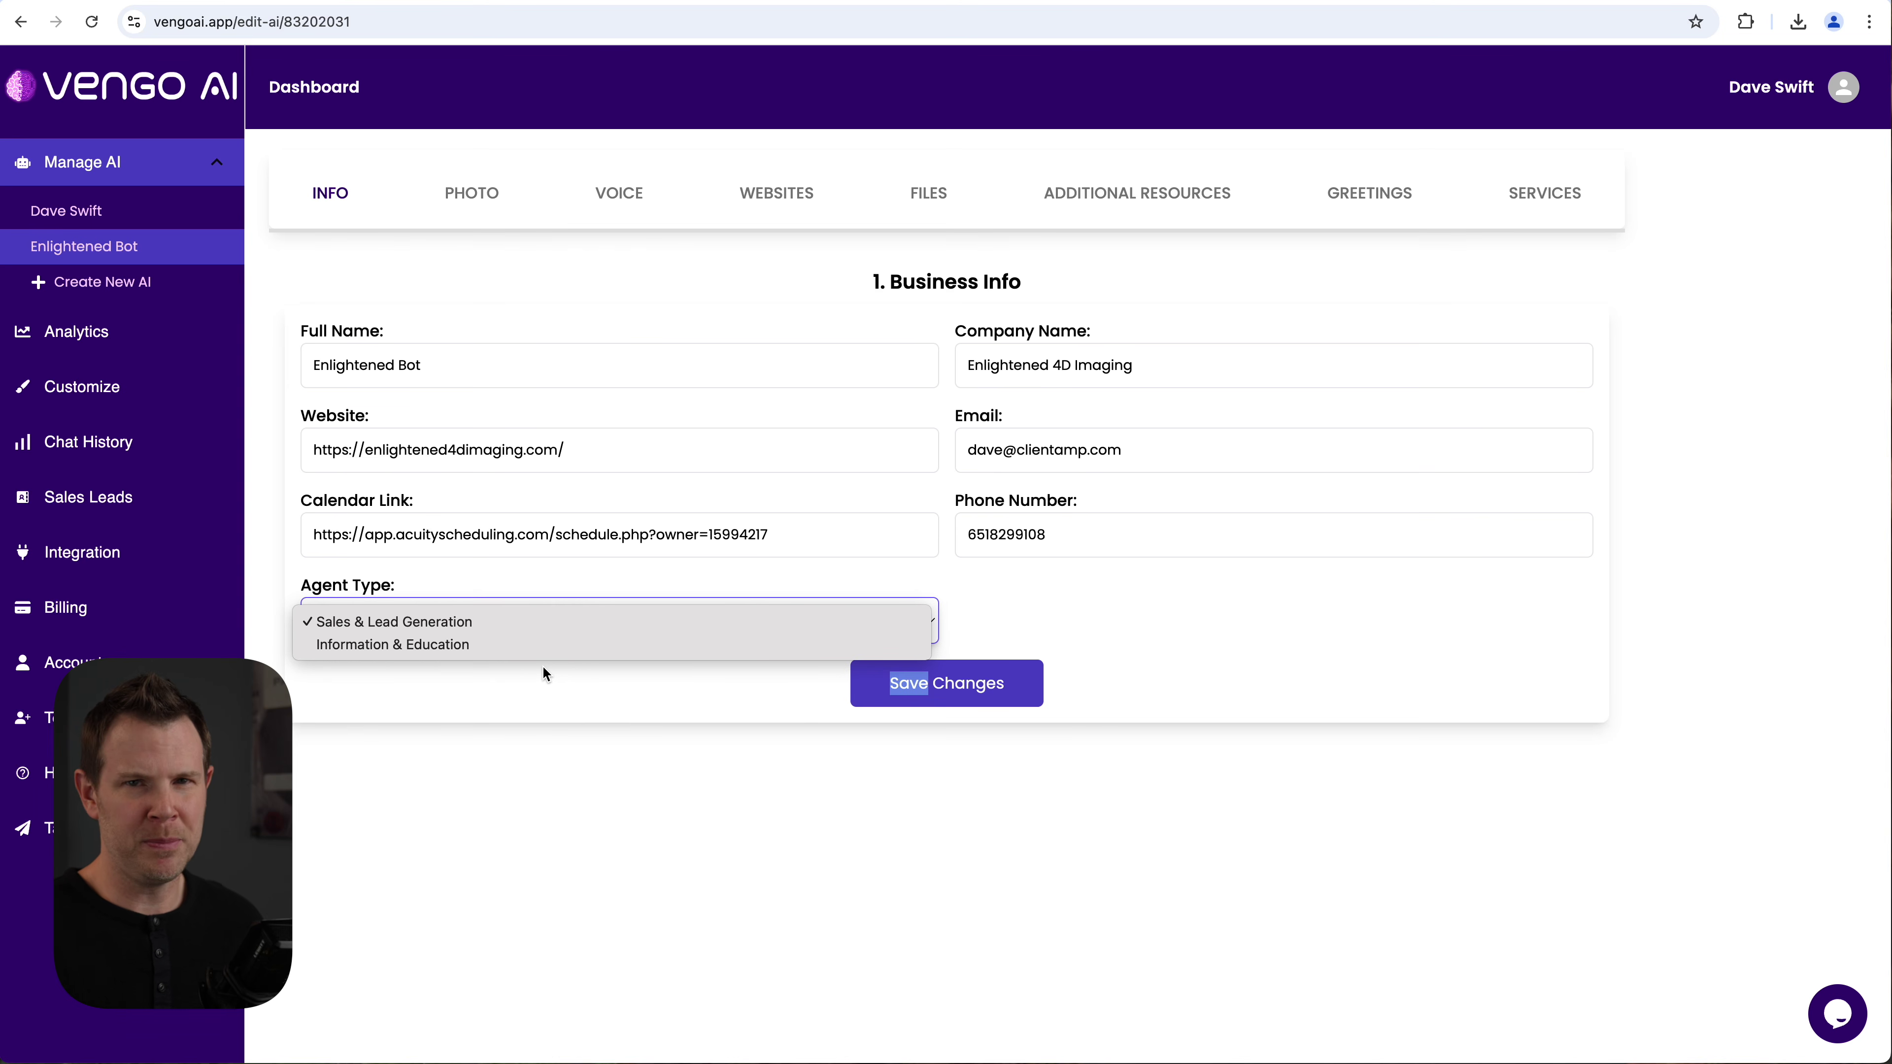
left_click(548, 682)
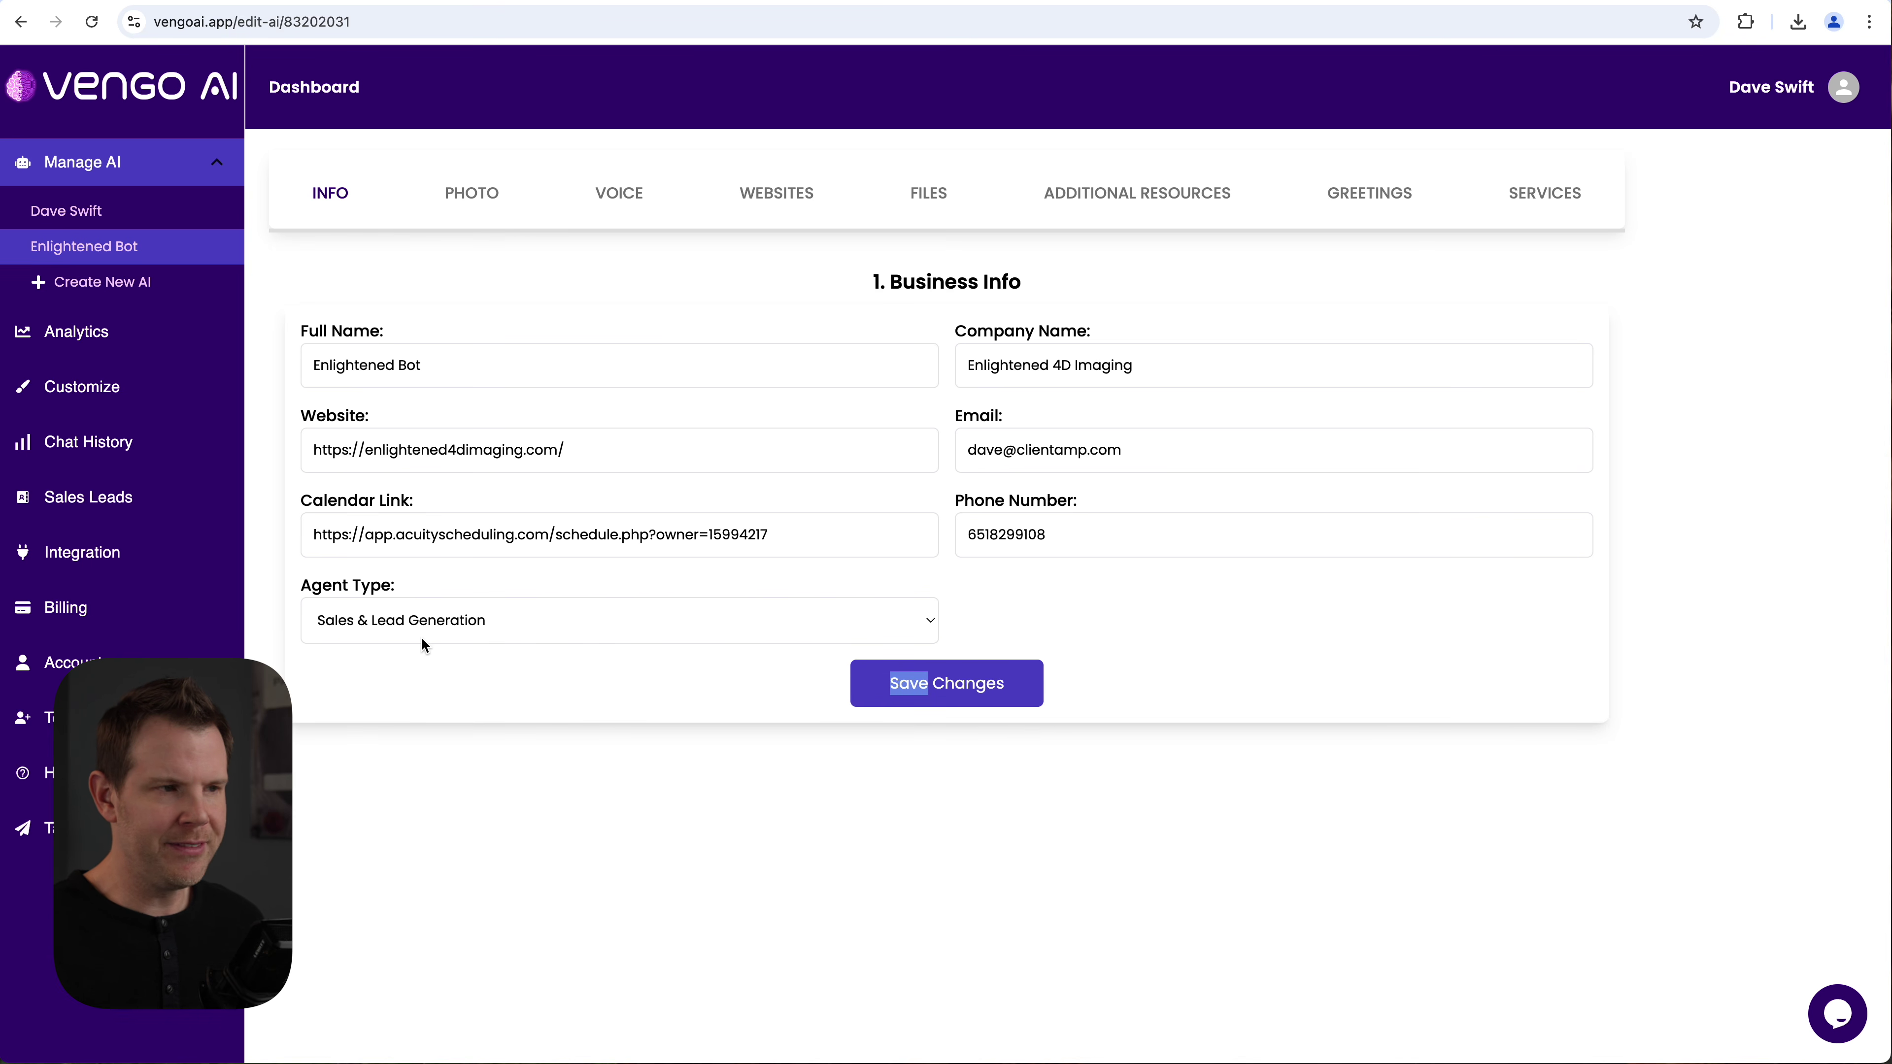
left_click(876, 688)
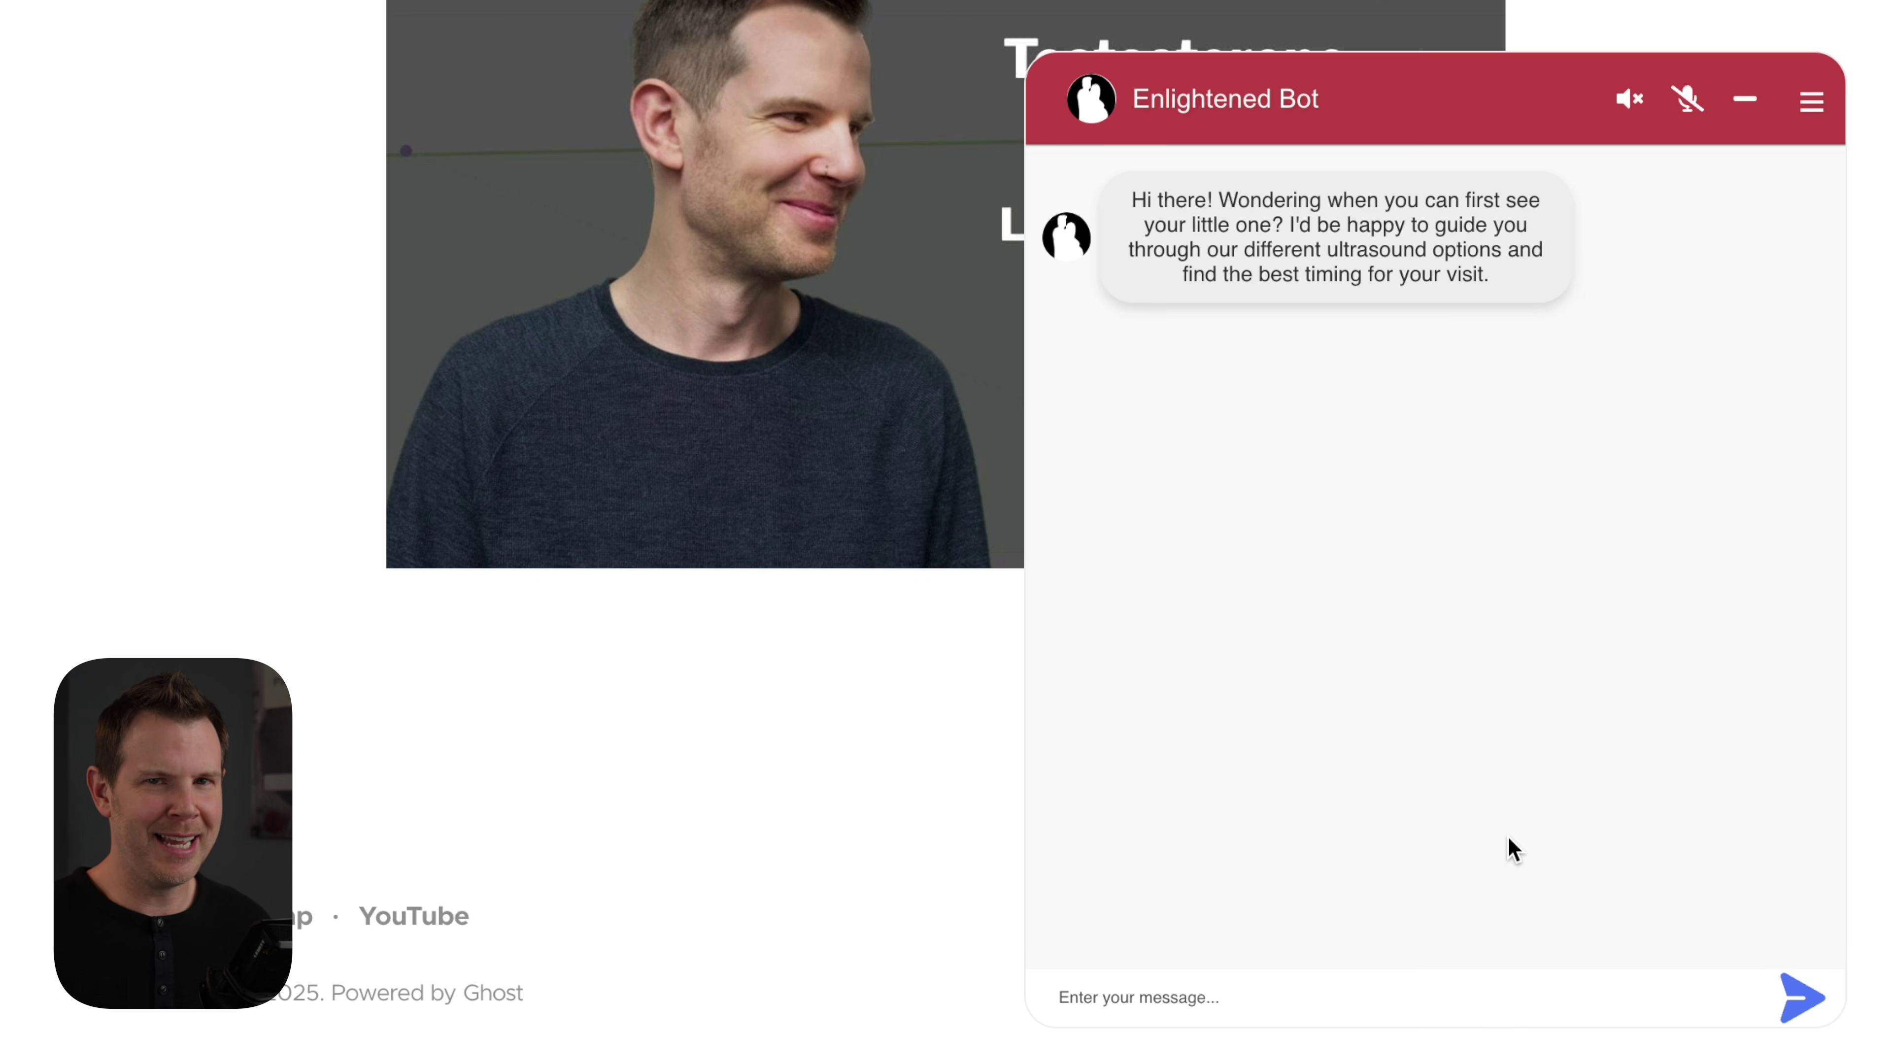
Step: Ask the embedded chatbot "I want to schedule an appointment online, can you link me to the calendar?" and turn on its sound
left_click(1339, 991)
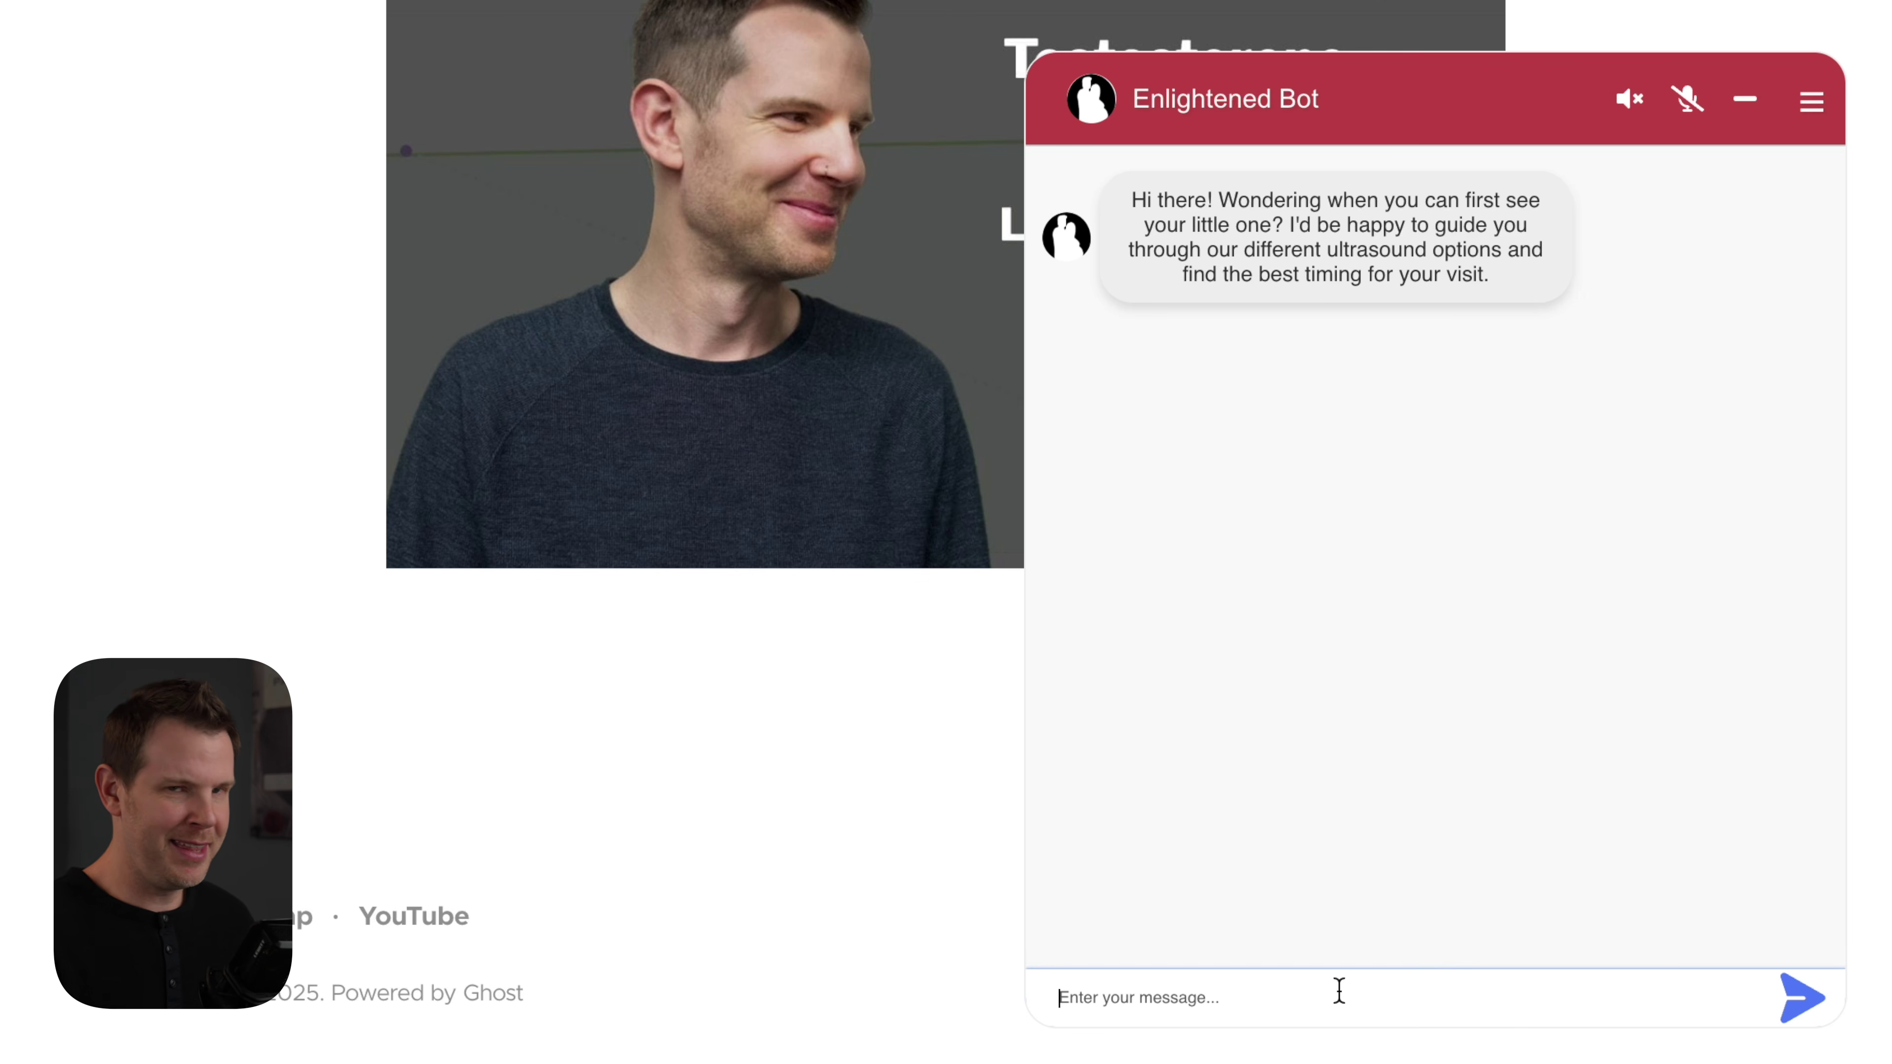
type("I")
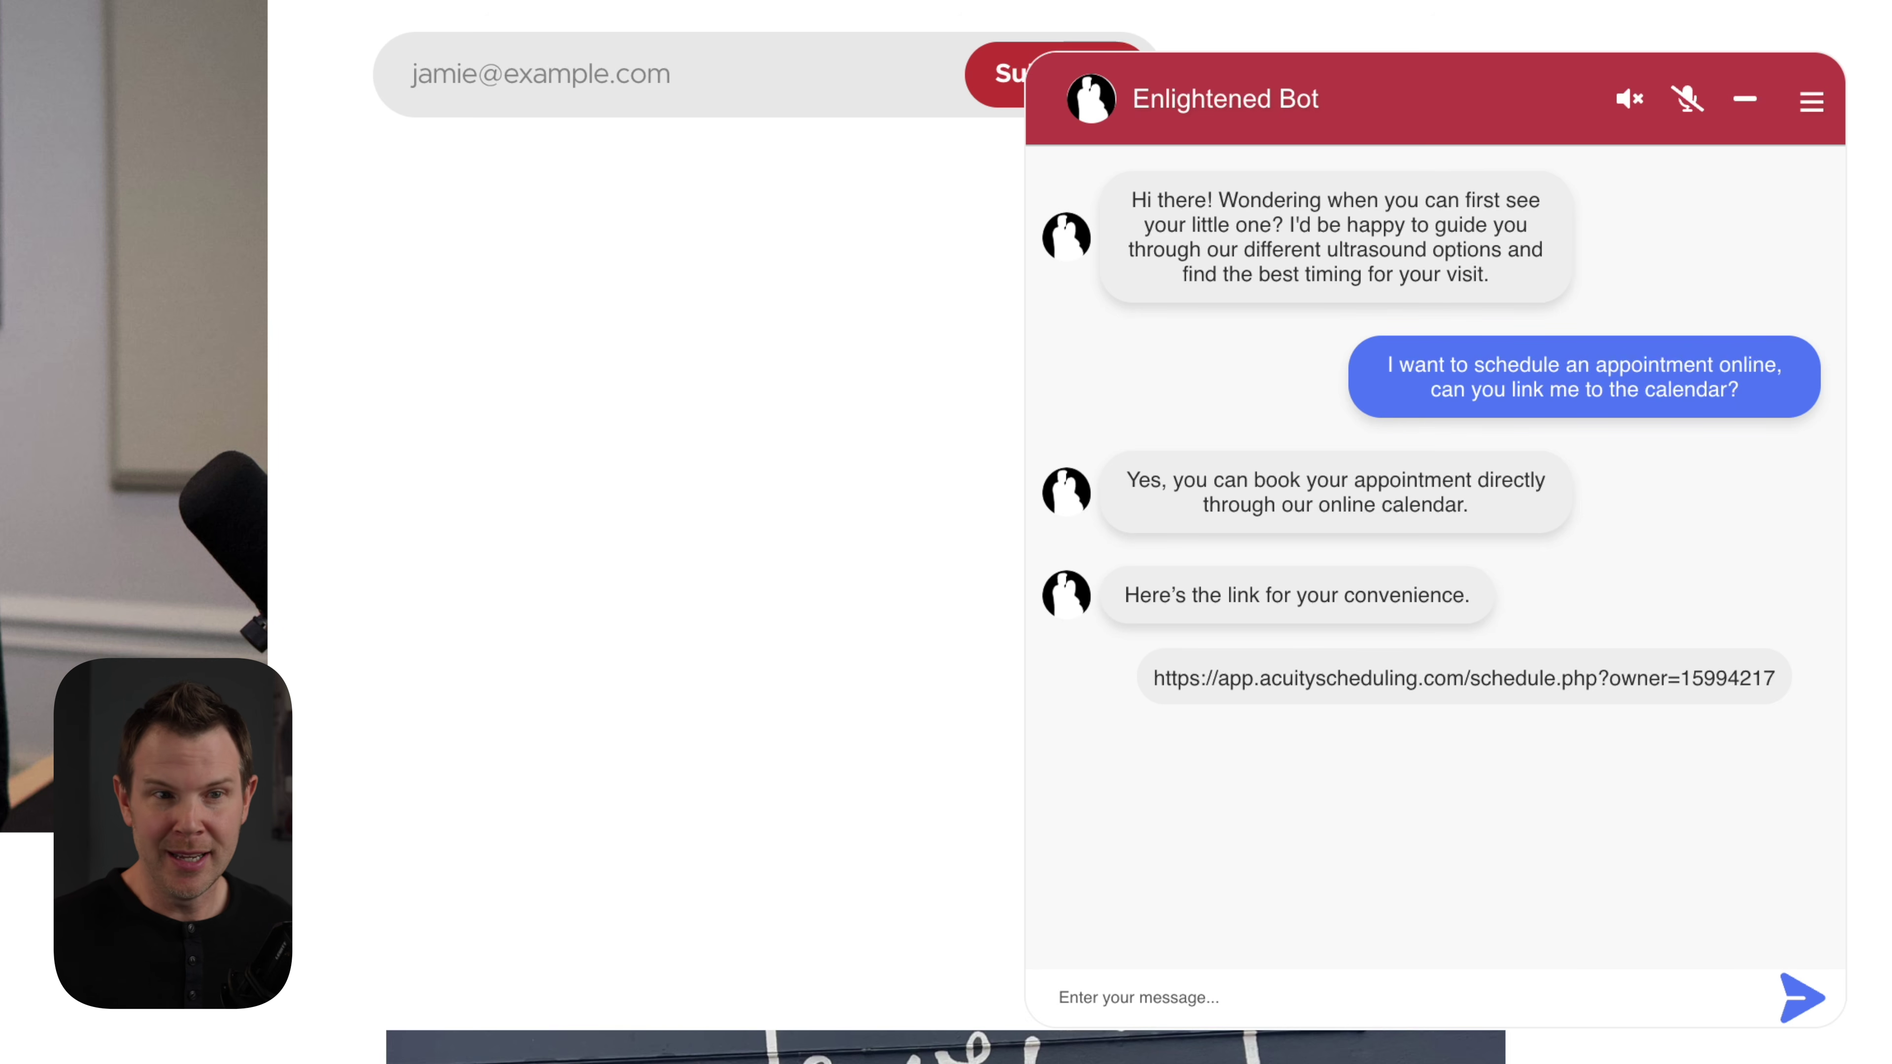
left_click(1631, 105)
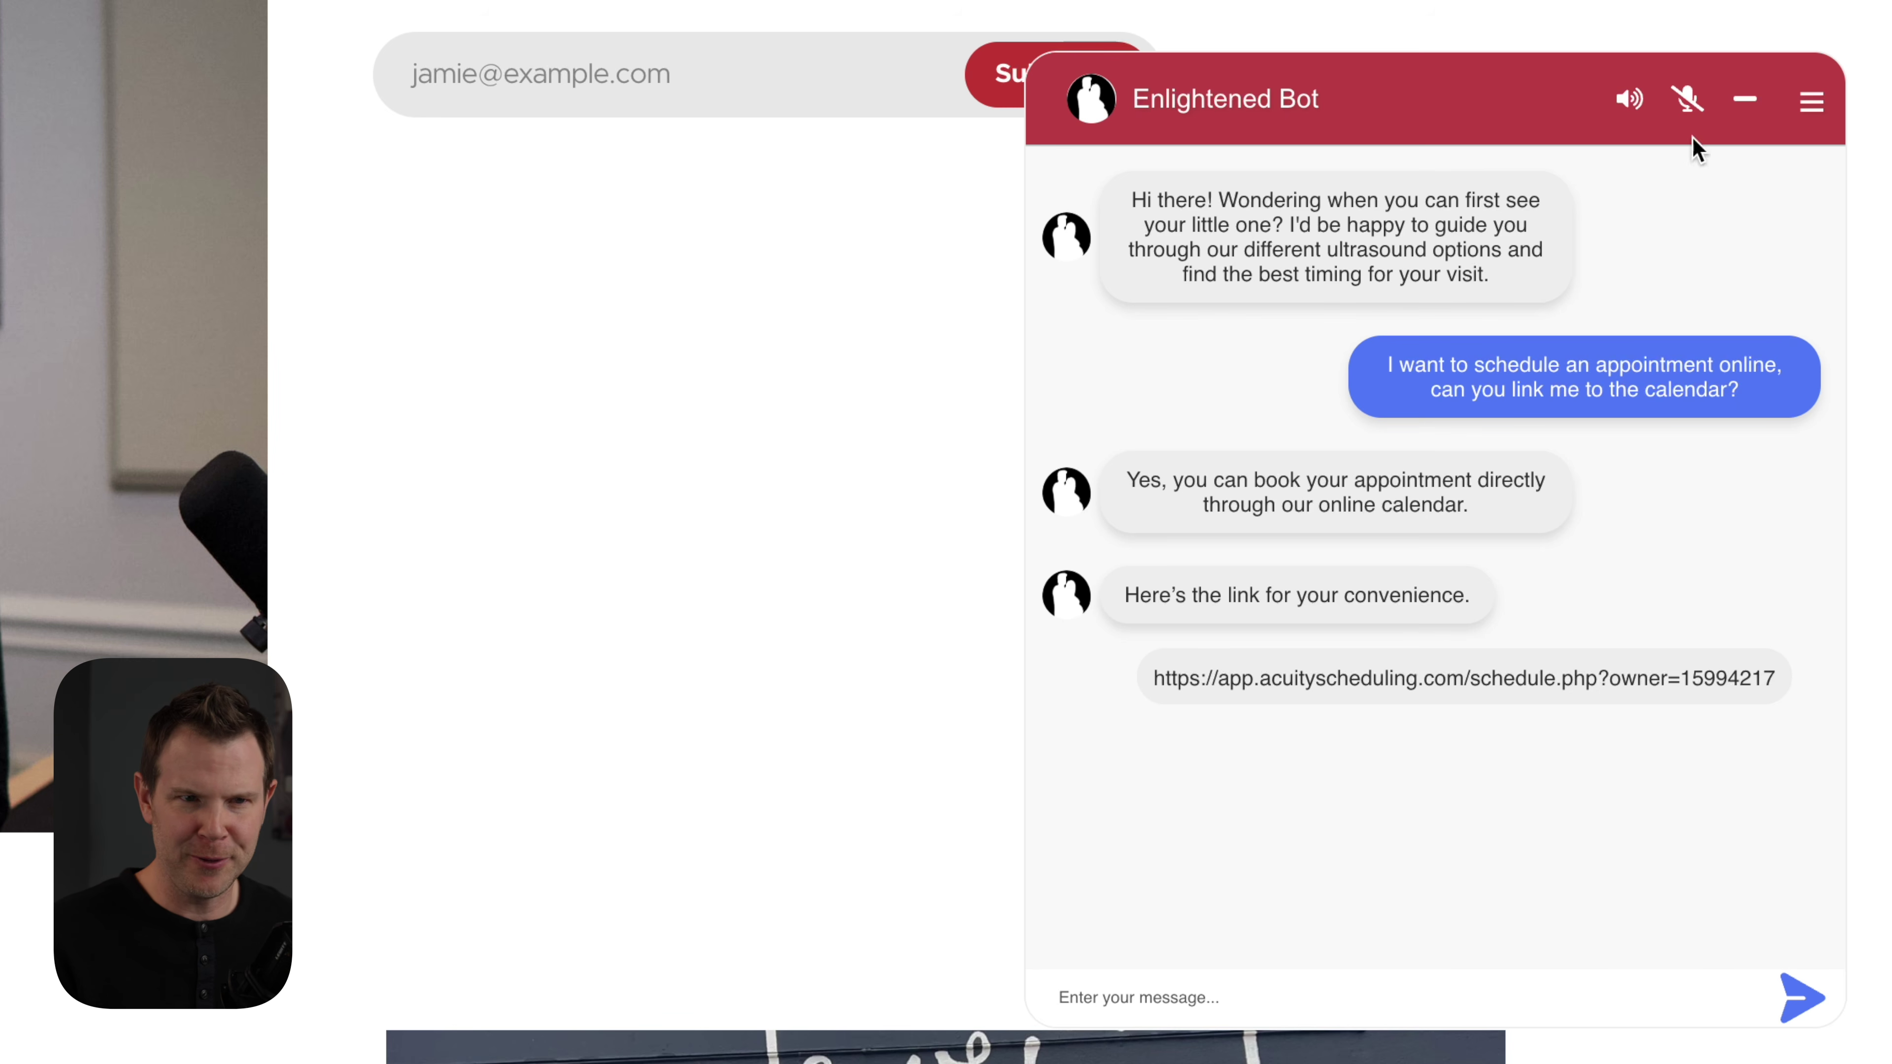